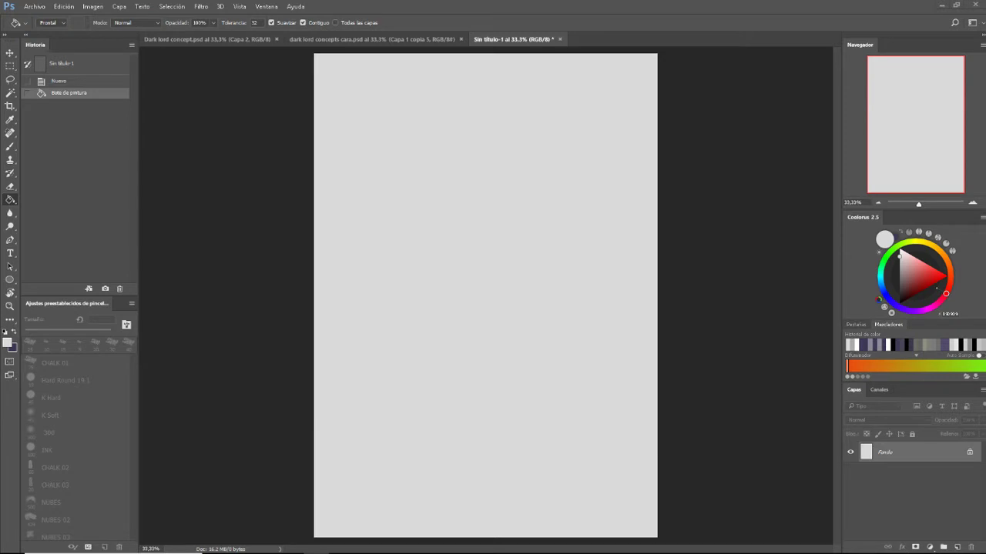
Bring up the 'dark lord concepts cara.psd' sheet of six hooded face sketches
left_click(350, 38)
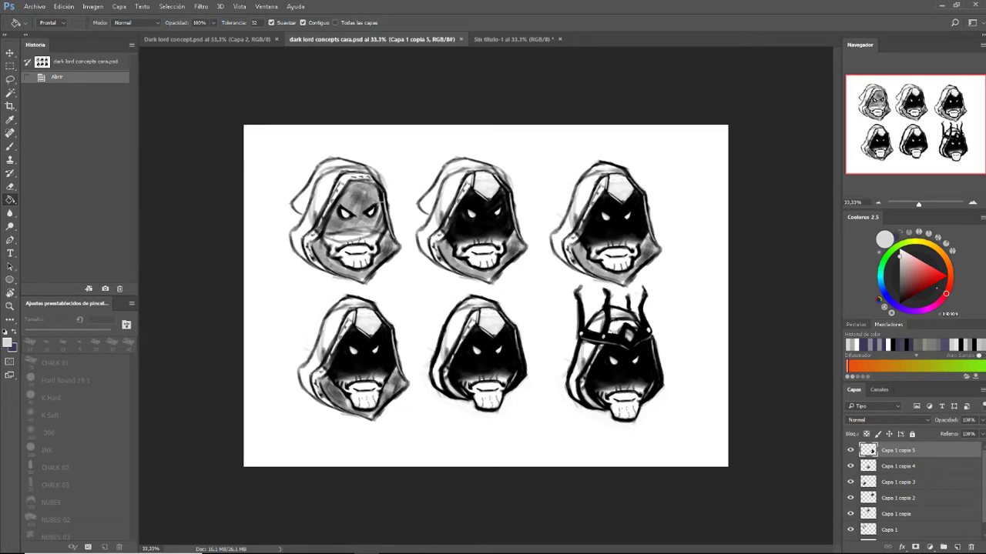
Compare the crowned figure with earlier sketches by toggling Capa 1 and Capa 2, briefly viewing Sin título-1
left_click(248, 40)
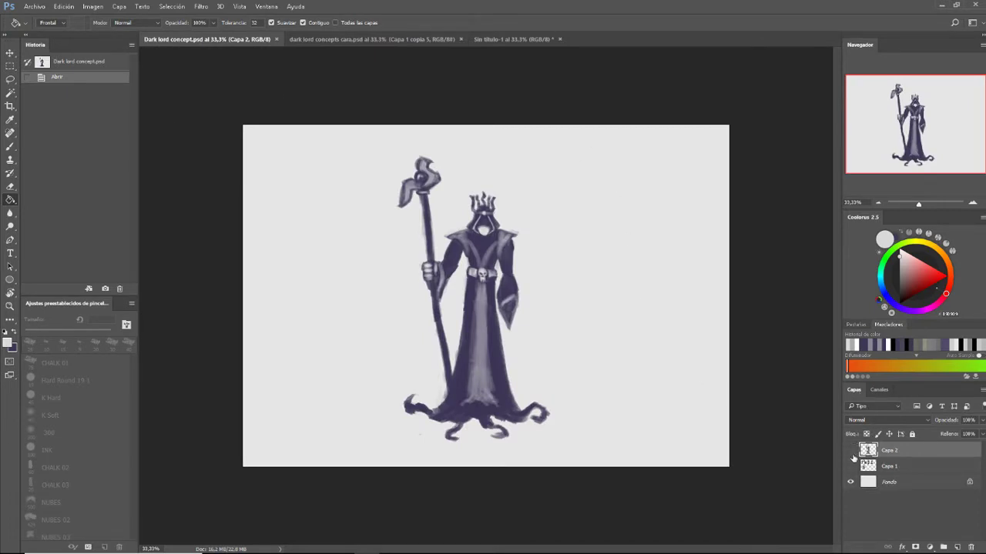
left_click(851, 449)
left_click(850, 466)
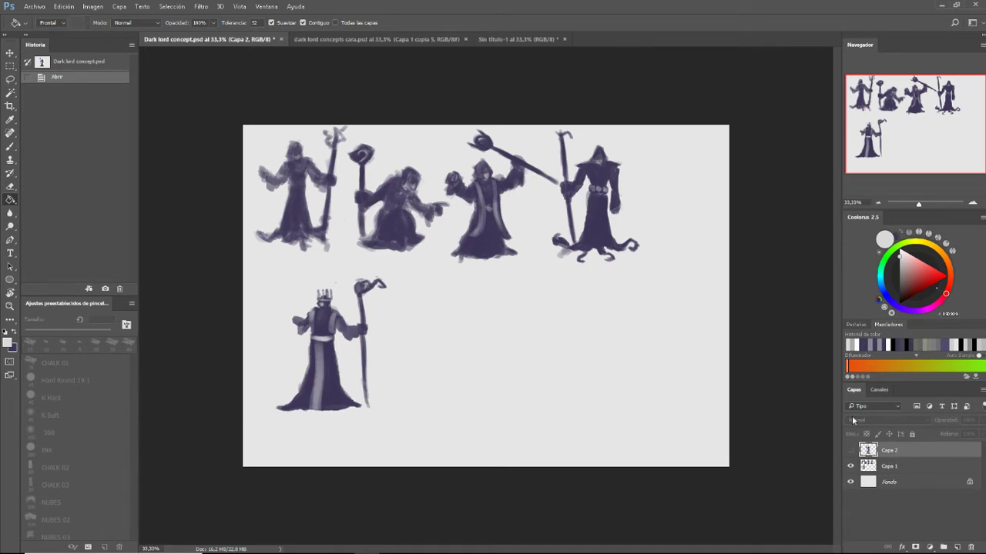
left_click(851, 466)
left_click(850, 450)
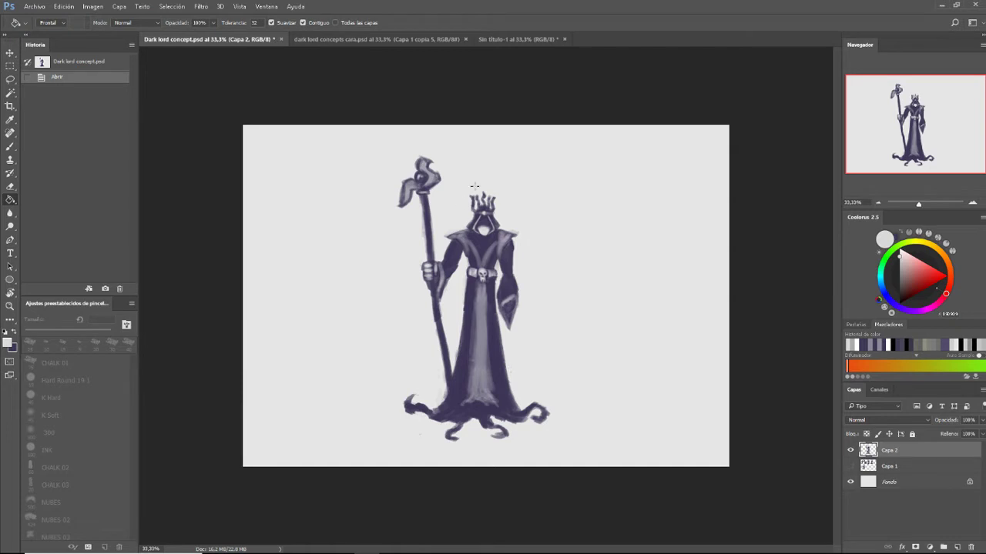
left_click(509, 39)
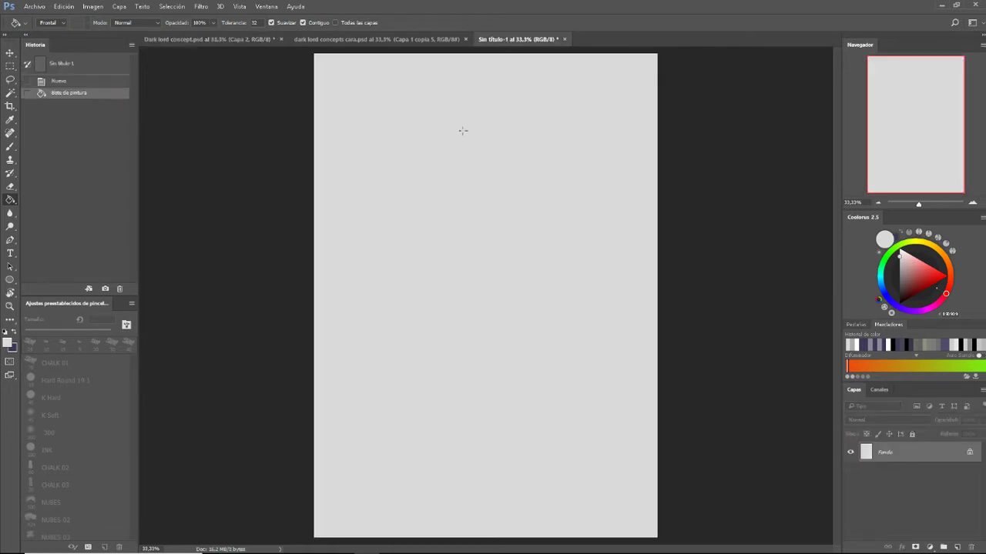
left_click(244, 38)
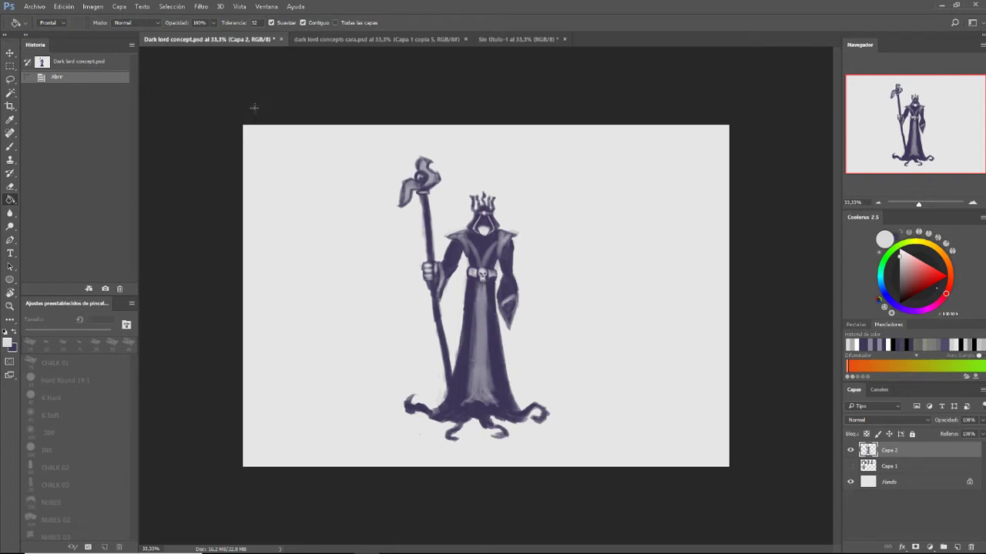
Lasso-select the whole crowned dark lord figure with its staff and copy it
left_click(10, 79)
mouse_move(381, 171)
left_mouse_down()
mouse_move(537, 180)
mouse_move(410, 143)
left_mouse_up()
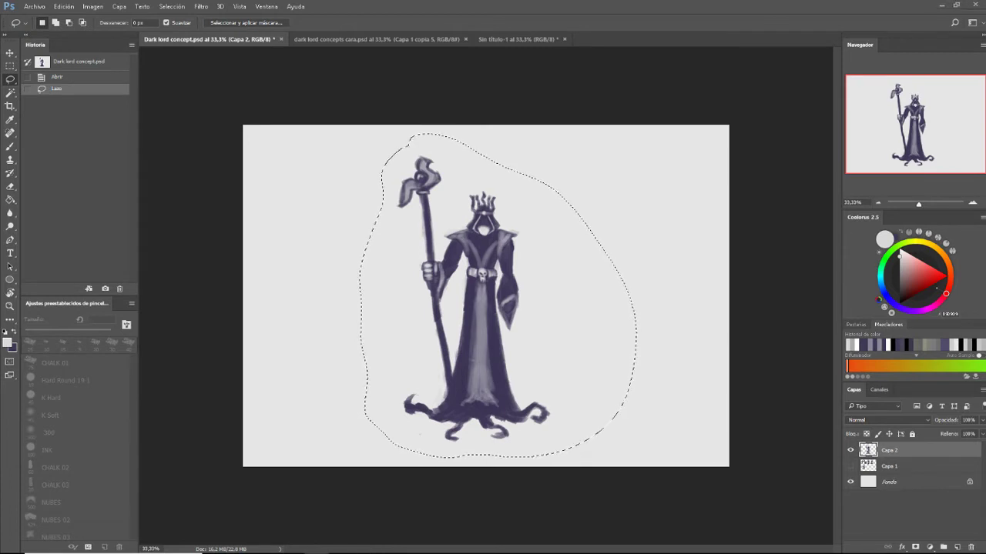
key("ctrl+h")
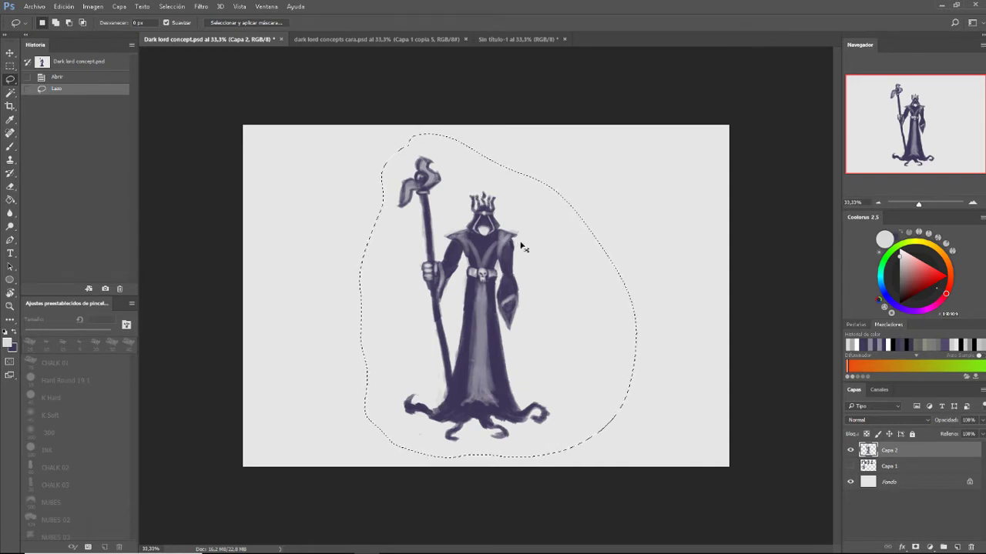
Paste the figure into Sin título-1, enlarge it to fill the page and tilt it slightly
left_click(500, 39)
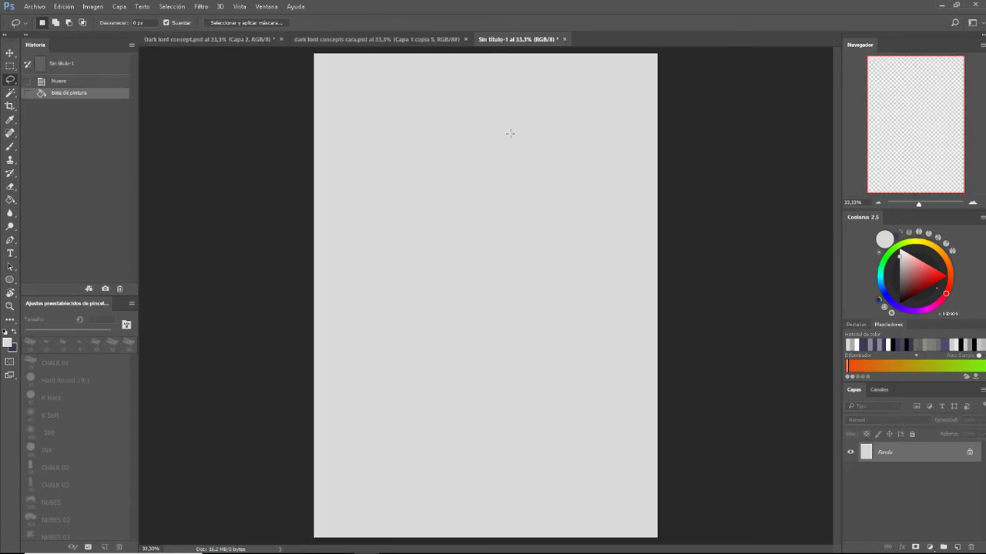
key("ctrl+v")
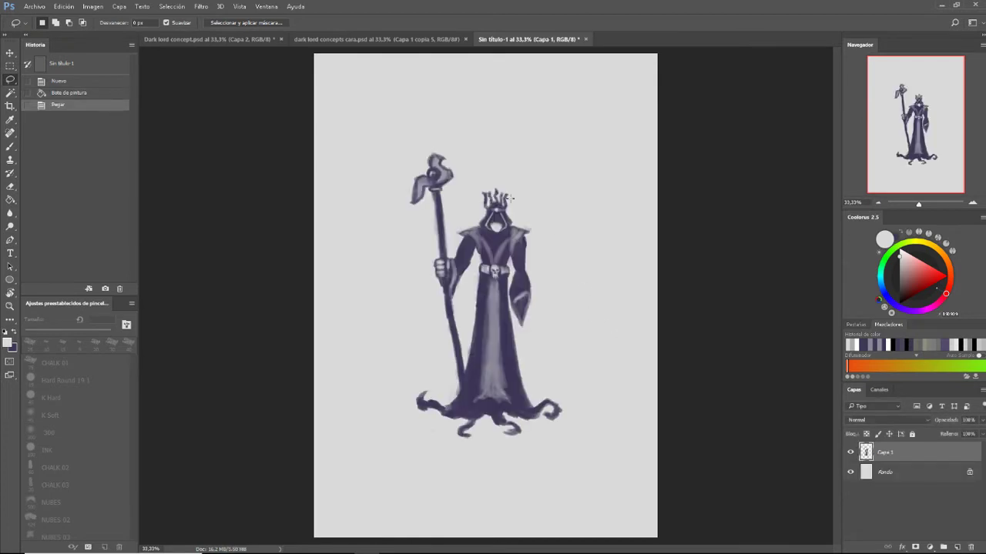
key("ctrl+t")
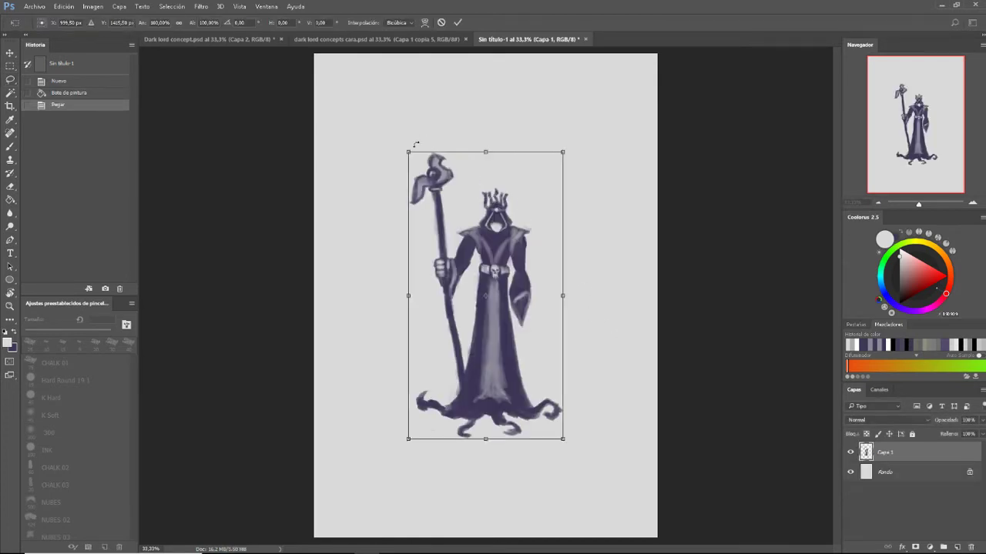
left_click_drag(406, 152, 370, 93)
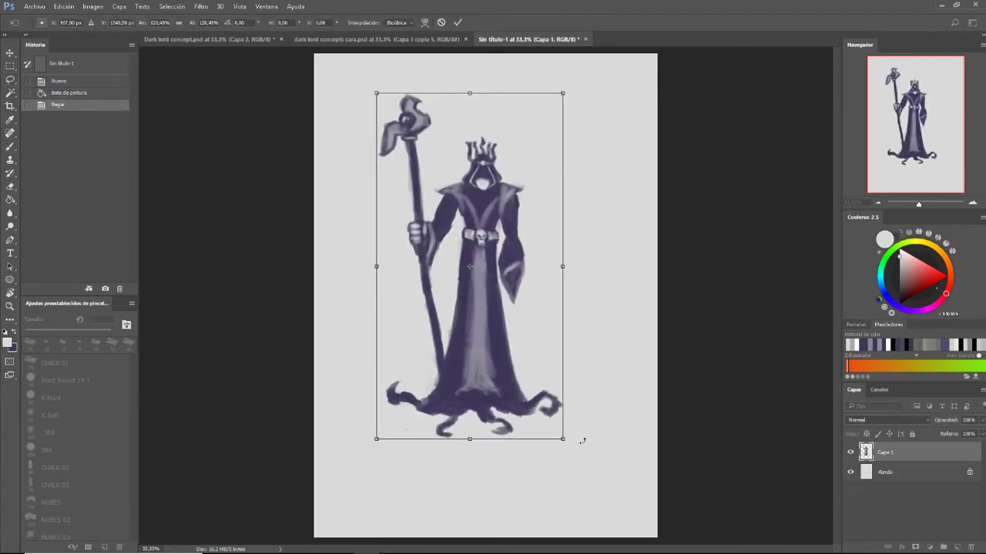
left_click_drag(563, 438, 589, 485)
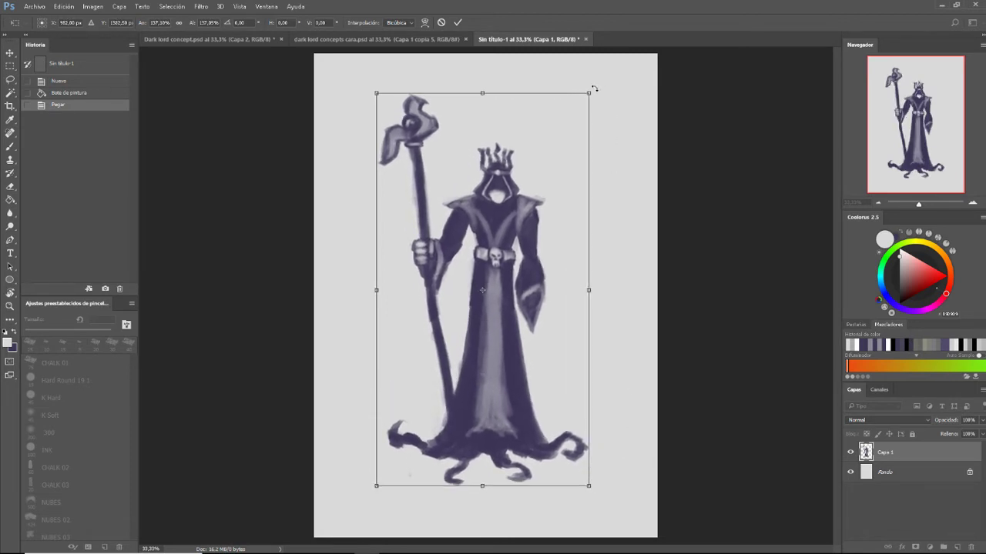
left_click_drag(594, 87, 599, 110)
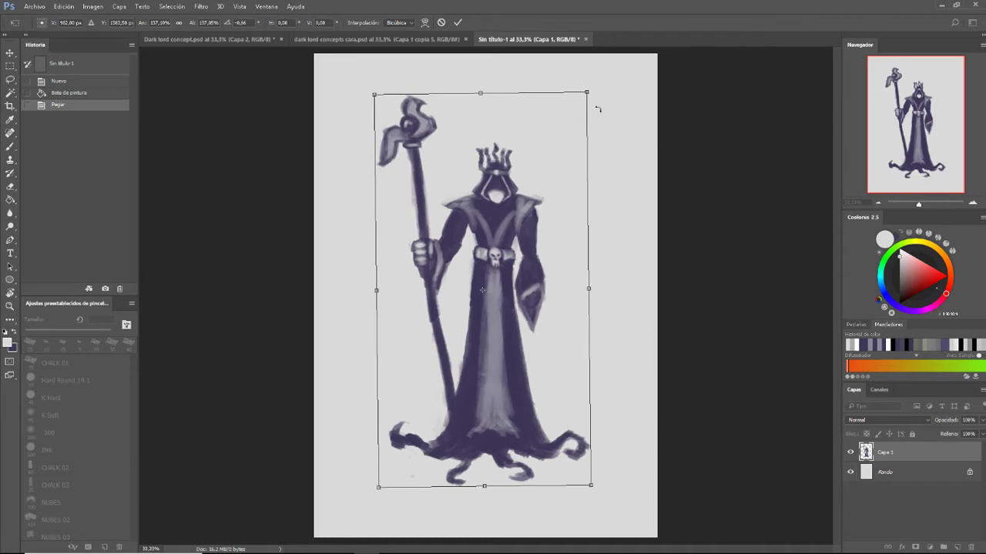
key("l")
key("Return")
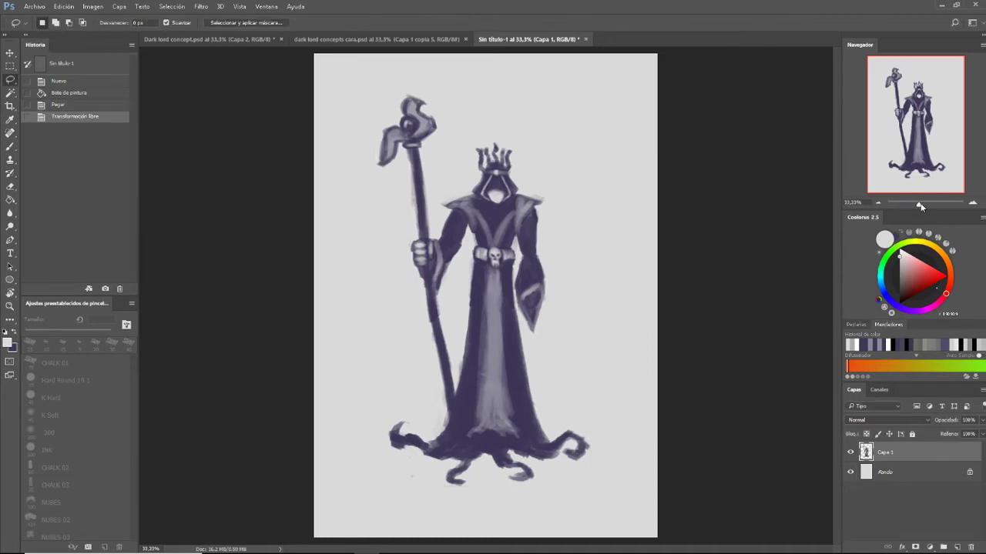
left_click_drag(918, 205, 932, 207)
scroll(589, 219, "down", 2)
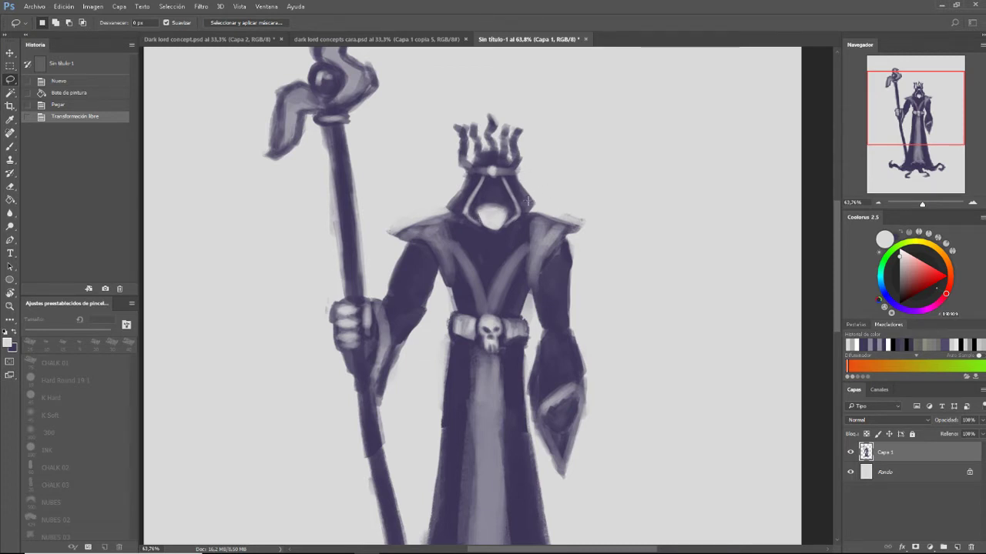
Paint a dark mouth line and darken the mouth area with the hood's dark purple
key("b")
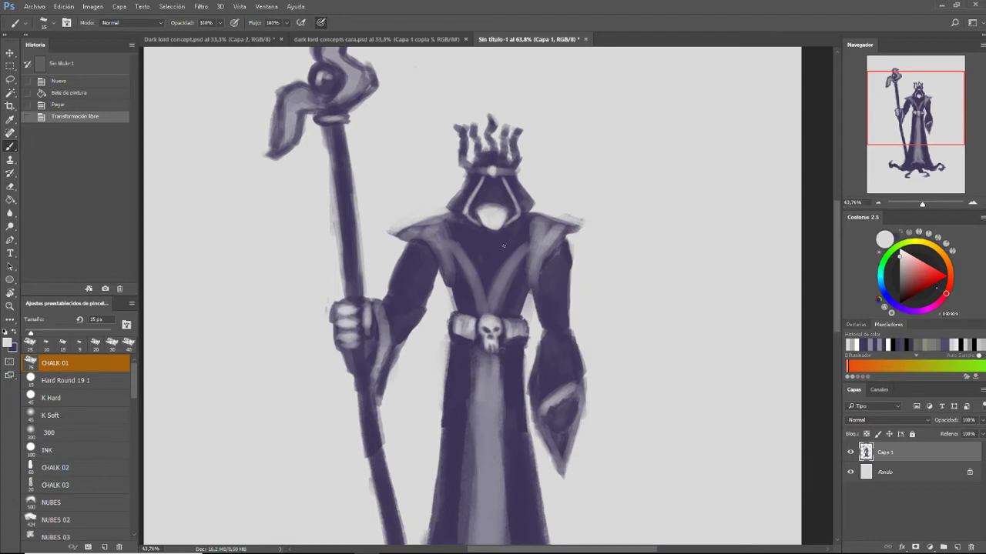
left_click(495, 196, "alt")
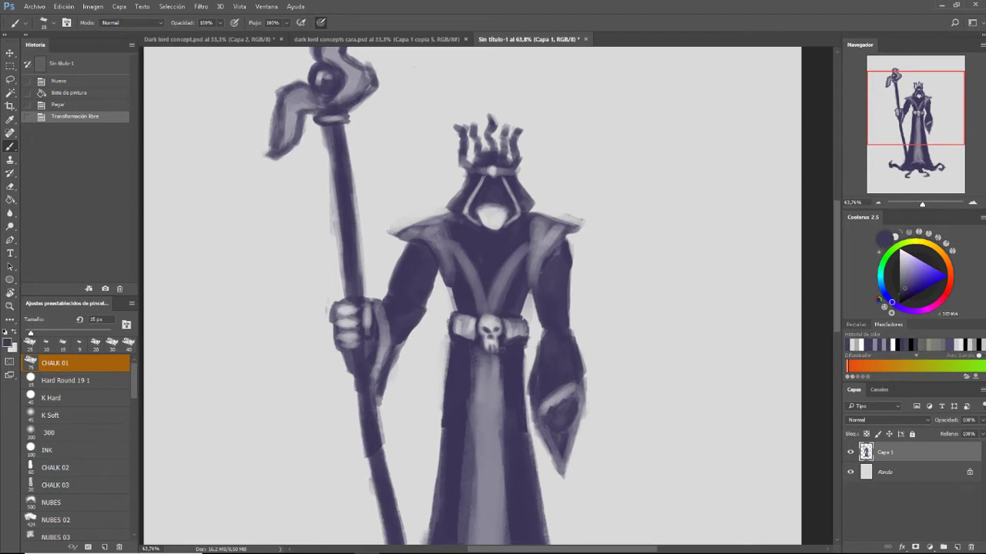
left_click_drag(506, 210, 490, 193)
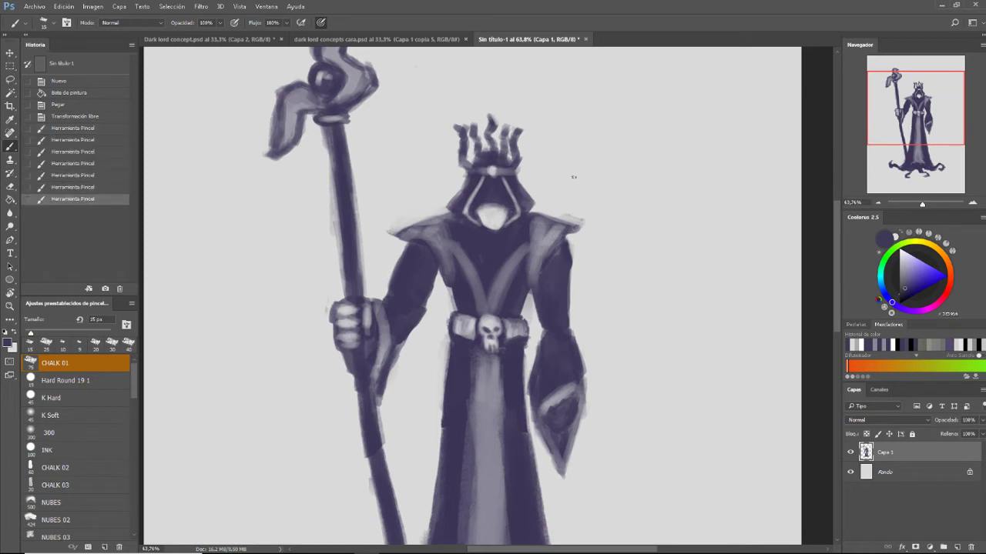
key("bracketleft")
left_click_drag(484, 209, 499, 210)
left_click_drag(486, 211, 497, 219)
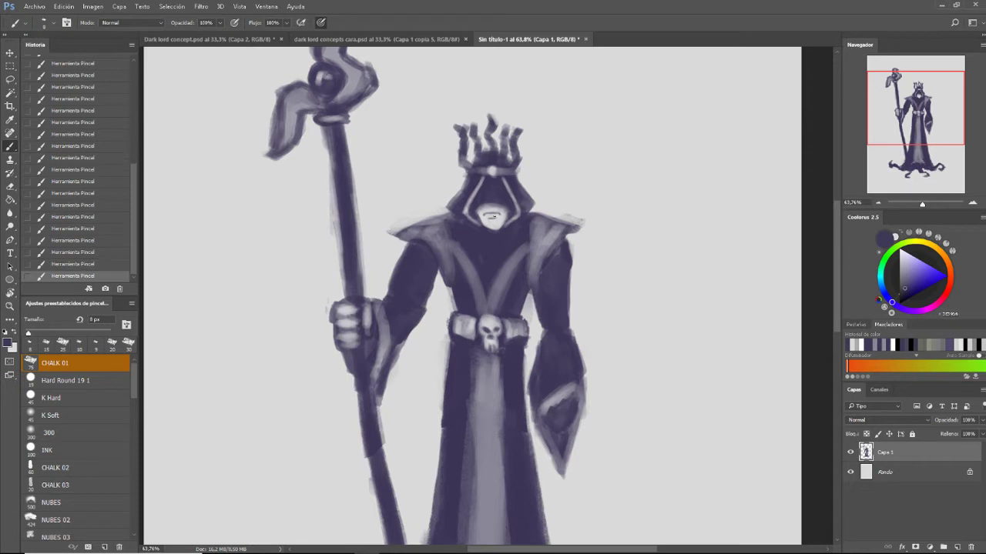
key("bracketright")
key("bracketright")
key("bracketright")
key("bracketright")
key("bracketright")
left_click_drag(488, 220, 497, 224)
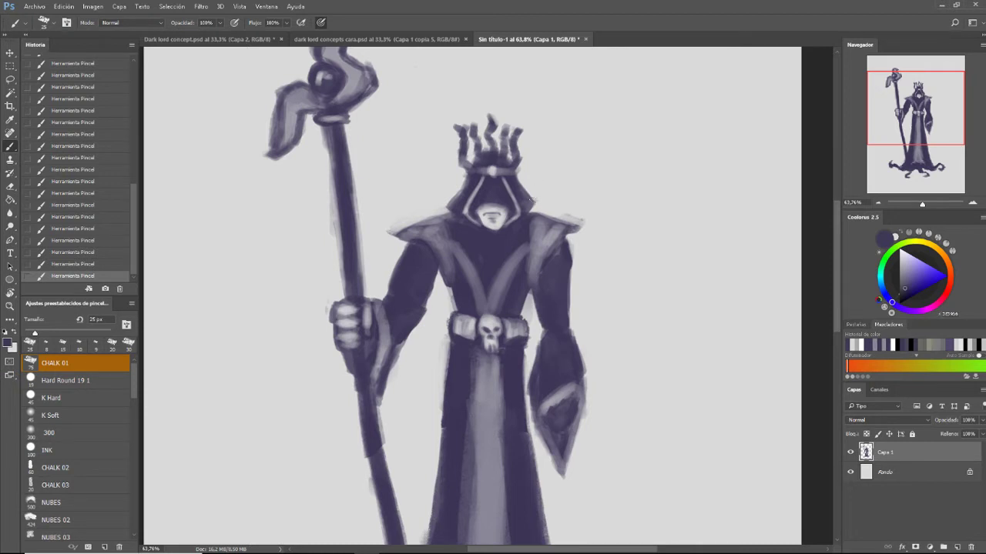
Sample a lighter grey-purple and dab a light mark inside the hood
left_click(489, 204, "alt")
key("bracketleft")
key("bracketright")
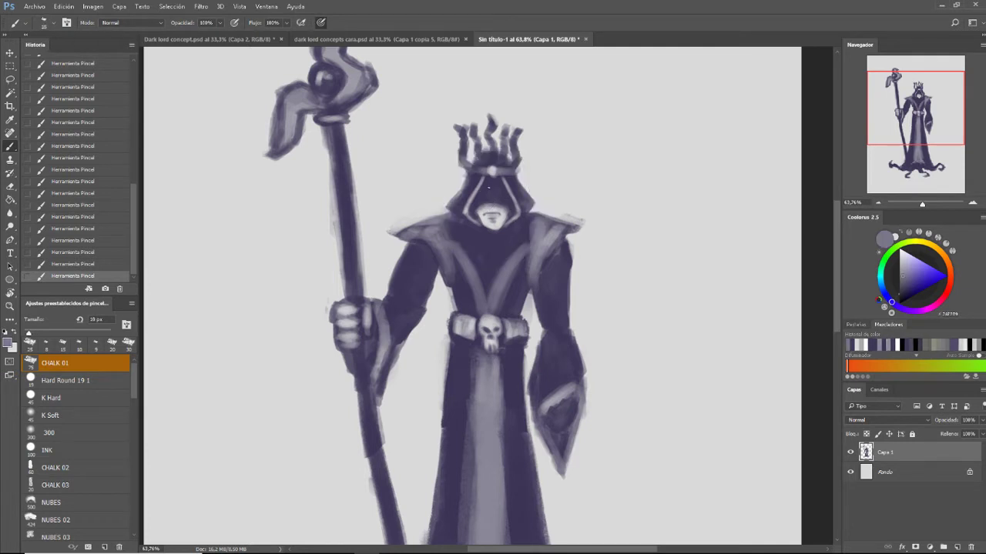
left_click(485, 187)
Erase part of the face, undo the stray strokes, and repaint a small dark purple stroke
key("e")
left_click(487, 190)
key("b")
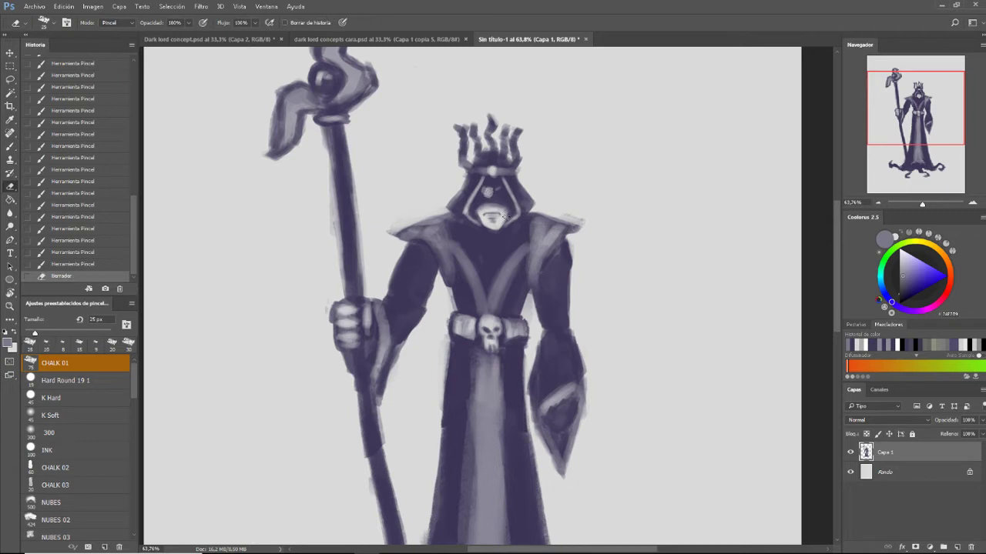
key("ctrl+z")
key("ctrl+alt+z")
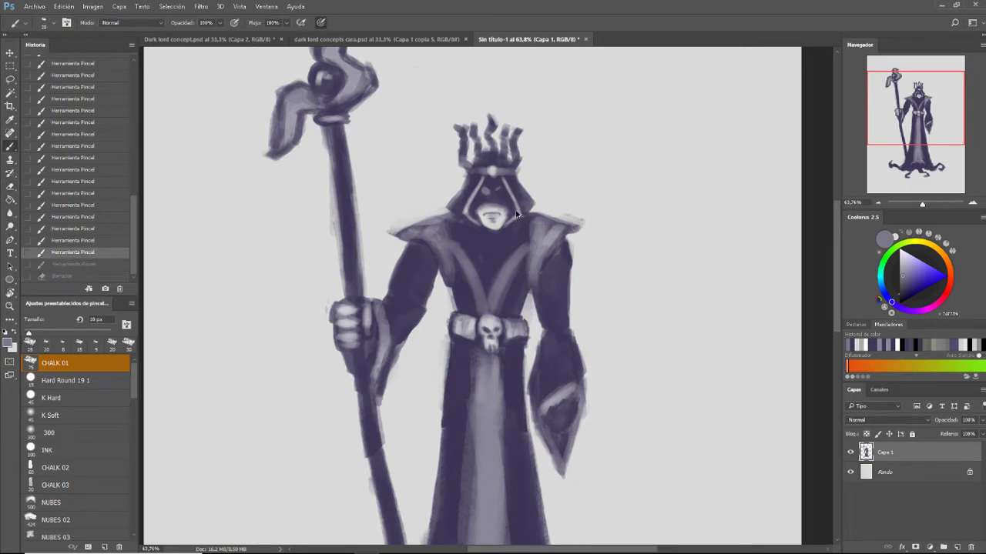
key("ctrl+alt+z")
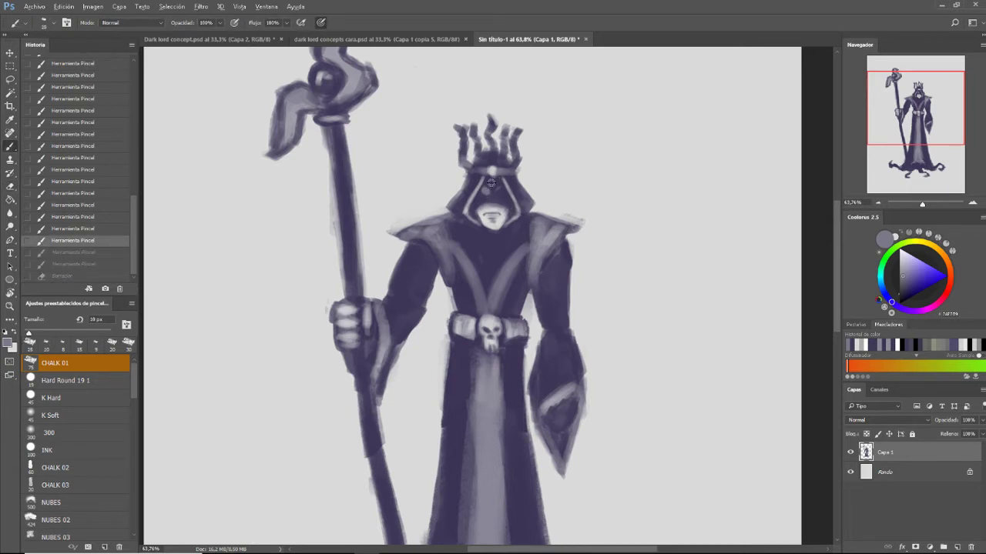
left_click(486, 188, "alt")
left_click(486, 190)
key("bracketright")
key("bracketright")
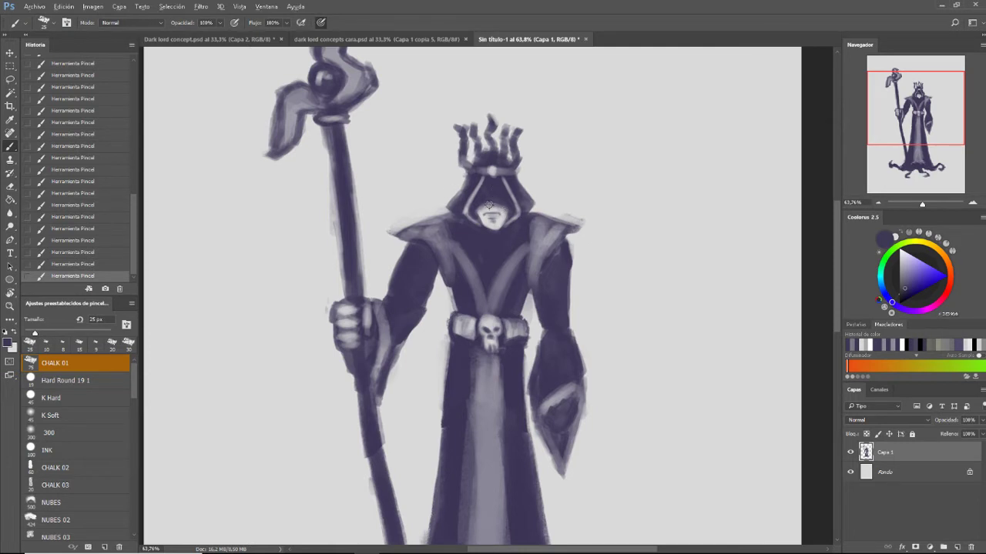
With a smaller brush, sample hood purples and face grey to shade the eye band and mouth
key("bracketleft")
key("bracketleft")
key("bracketleft")
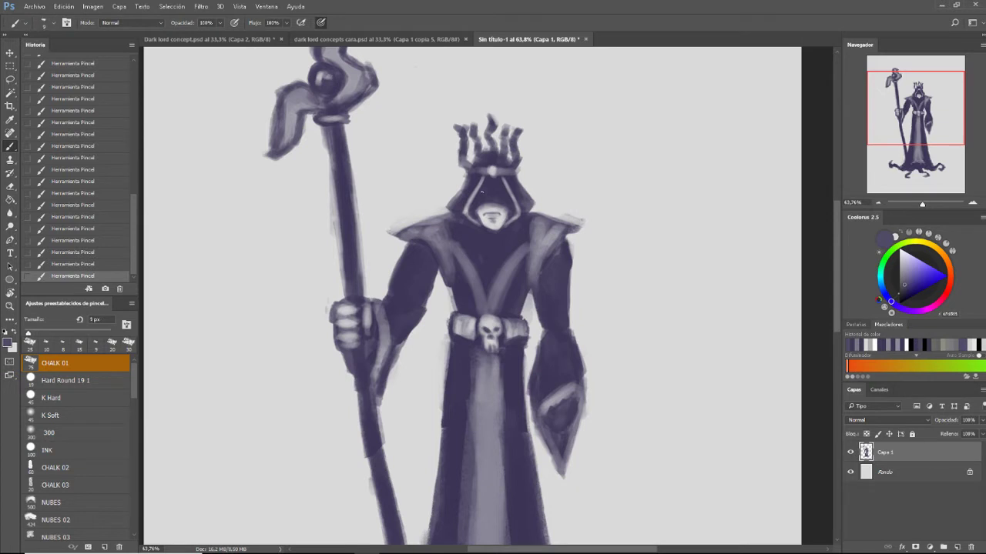
left_click(482, 192)
left_click(489, 203, "alt")
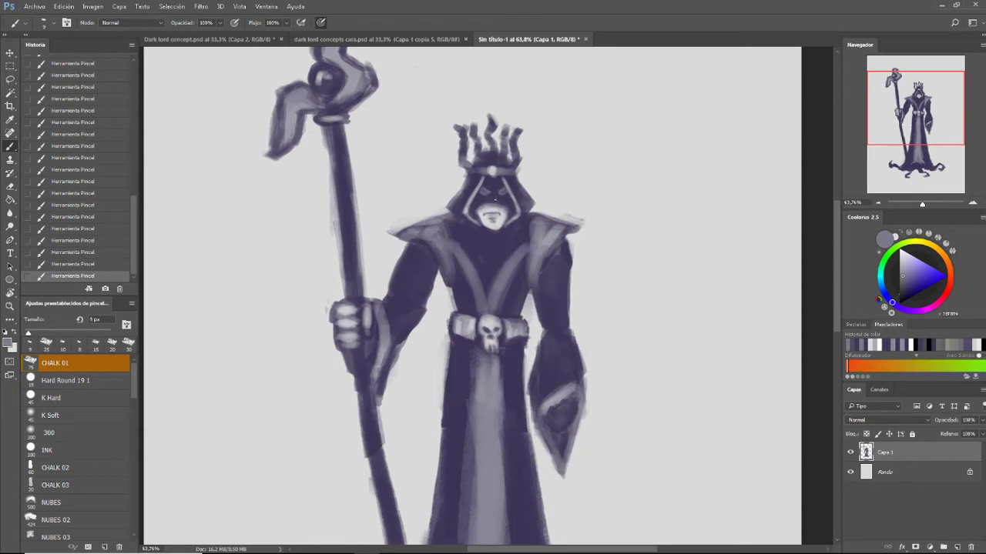
left_click(494, 197, "alt")
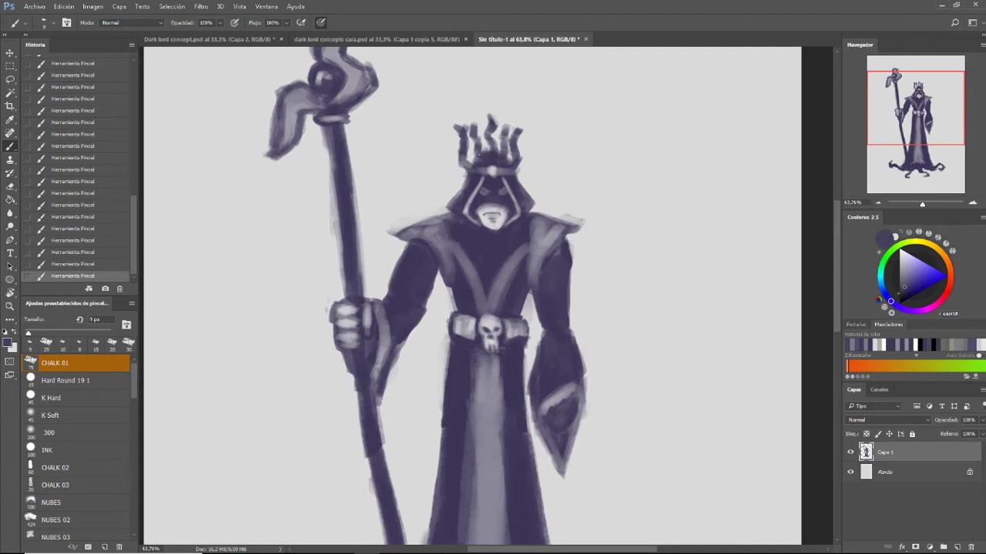
left_click(491, 209, "alt")
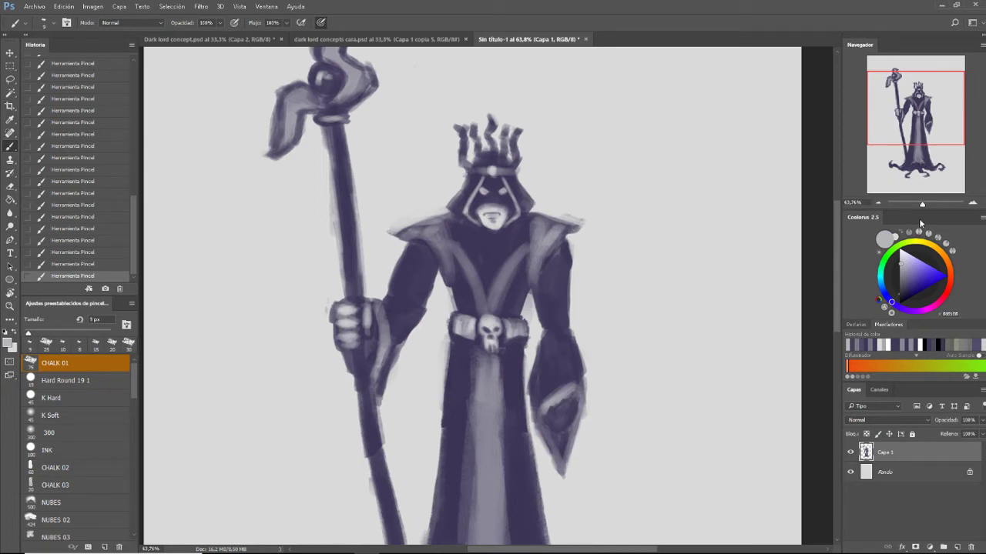
Zoom in on the head and, with a smaller dark purple brush, paint the mouth line and right-corner mark
left_click_drag(921, 205, 928, 205)
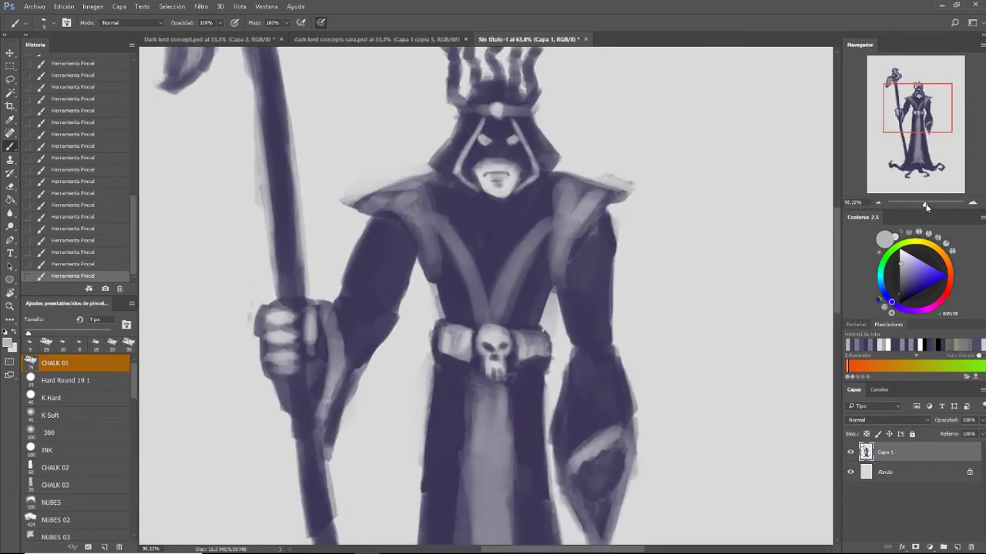
left_click_drag(606, 223, 589, 374)
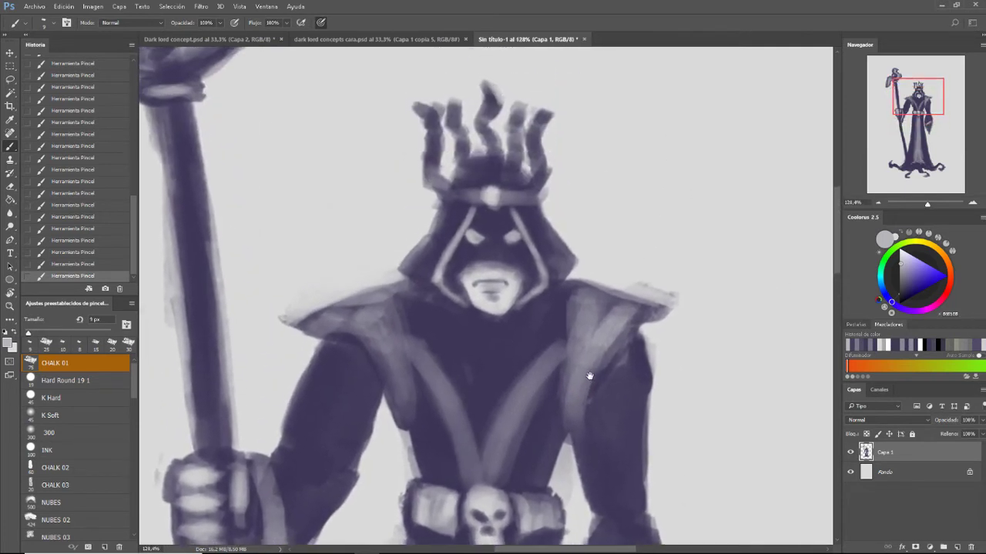
key("bracketleft")
key("bracketleft")
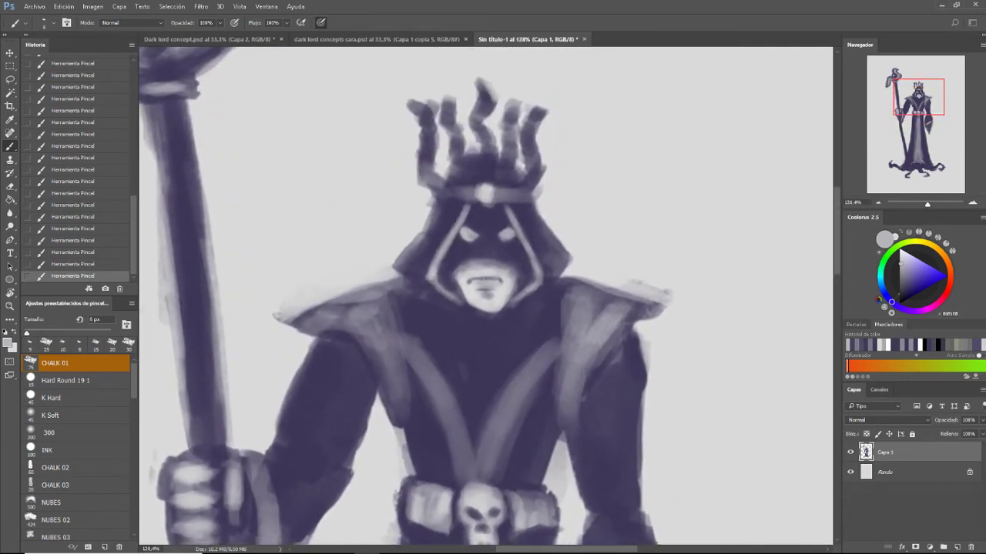
left_click(493, 280, "alt")
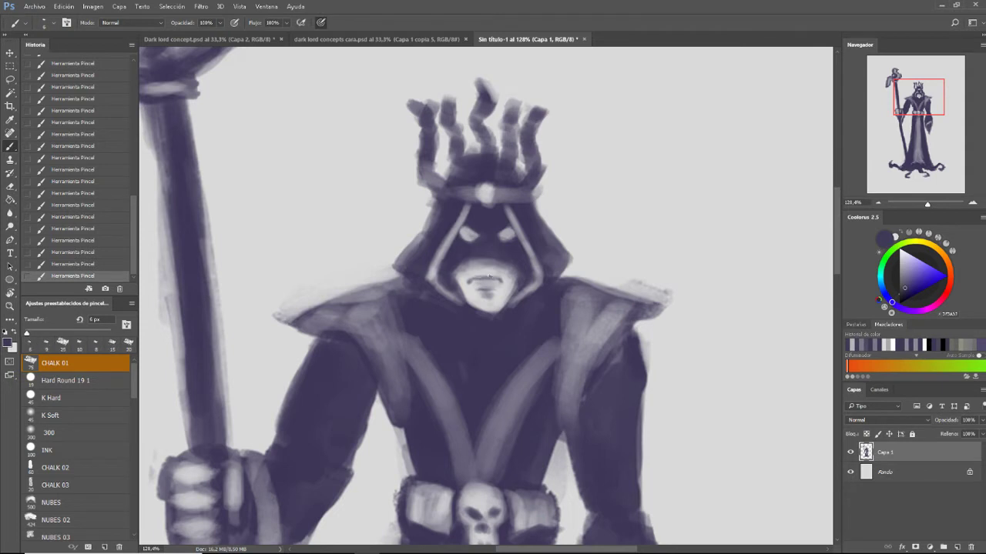
left_click_drag(479, 278, 493, 279)
left_click(505, 283)
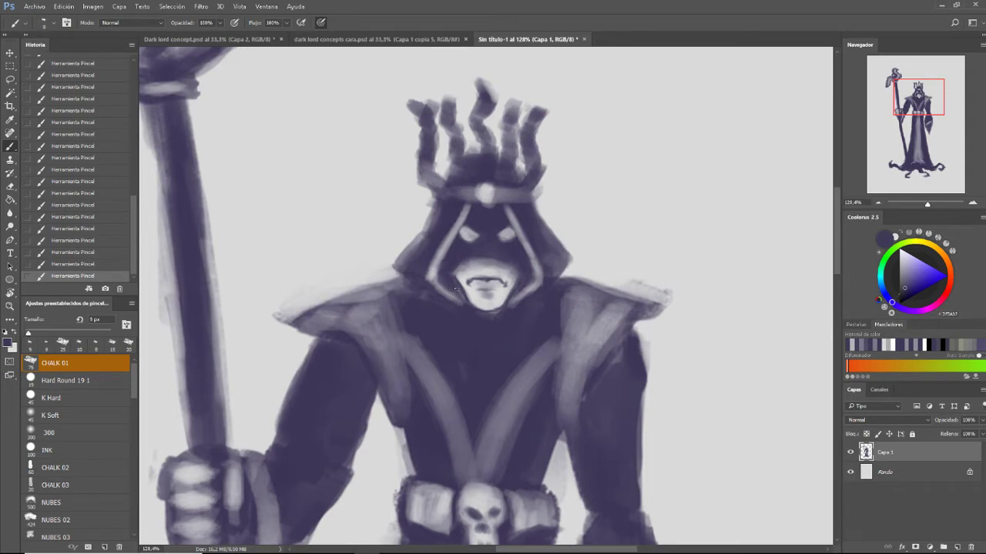
key("bracketright")
key("bracketright")
left_click_drag(927, 205, 920, 208)
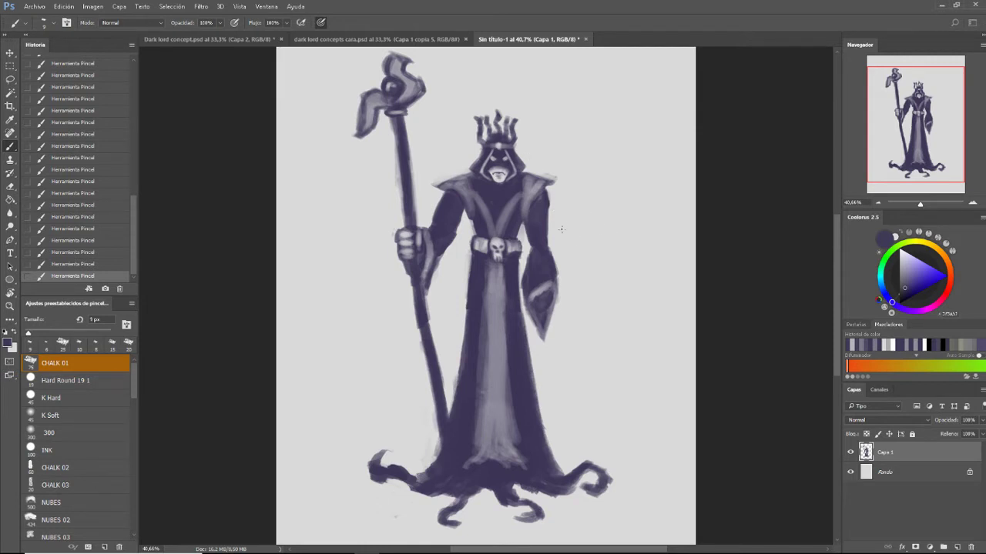
Erase along the right shoulder pad's outer edge to sharpen it
left_click_drag(920, 204, 921, 204)
left_click_drag(596, 241, 618, 303)
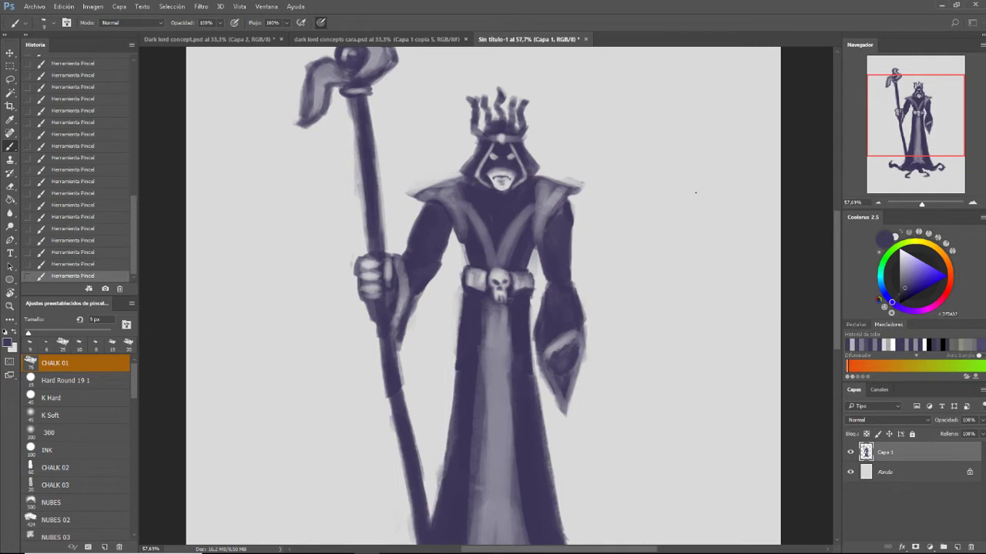
key("e")
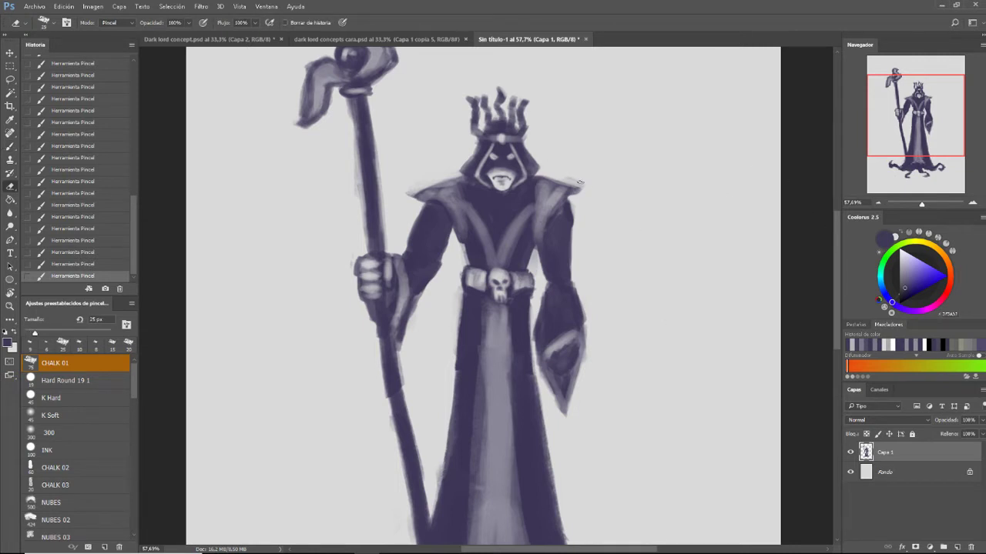
left_click_drag(569, 177, 585, 185)
left_click_drag(578, 186, 583, 183)
left_click_drag(579, 190, 587, 187)
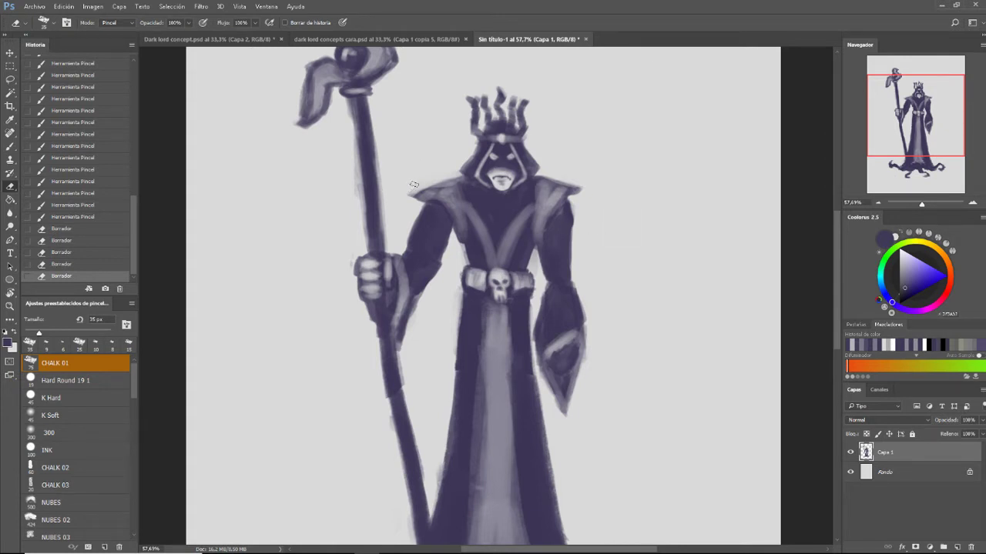
Trim the left shoulder pad's outer edge into a cleaner shape
left_click_drag(408, 192, 415, 186)
left_click_drag(409, 191, 418, 185)
left_click_drag(411, 190, 420, 181)
left_click_drag(408, 194, 452, 172)
left_click_drag(448, 174, 452, 171)
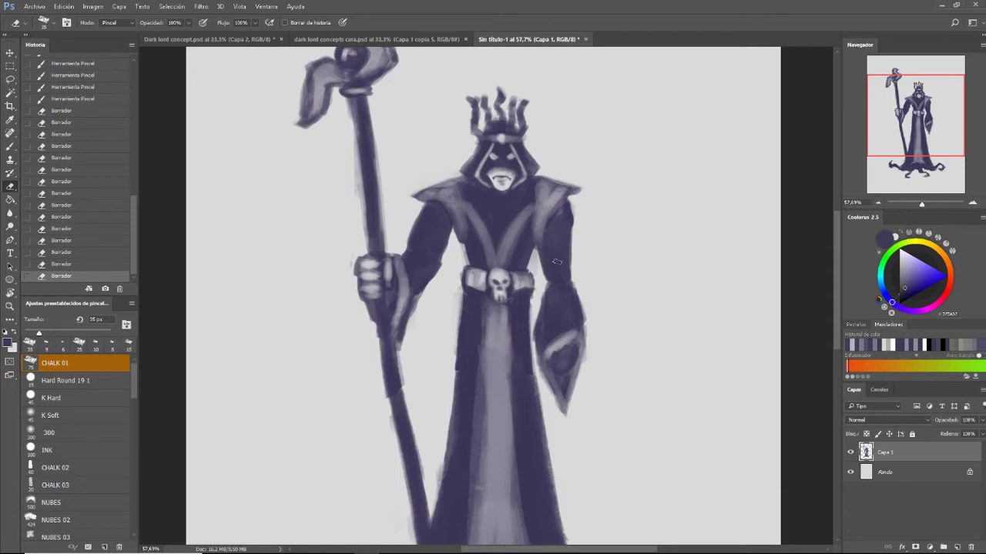
Trim the lower right robe edge, then view the crown and head at 100%
left_click_drag(576, 208, 579, 214)
left_click_drag(578, 213, 580, 218)
left_click_drag(579, 218, 581, 231)
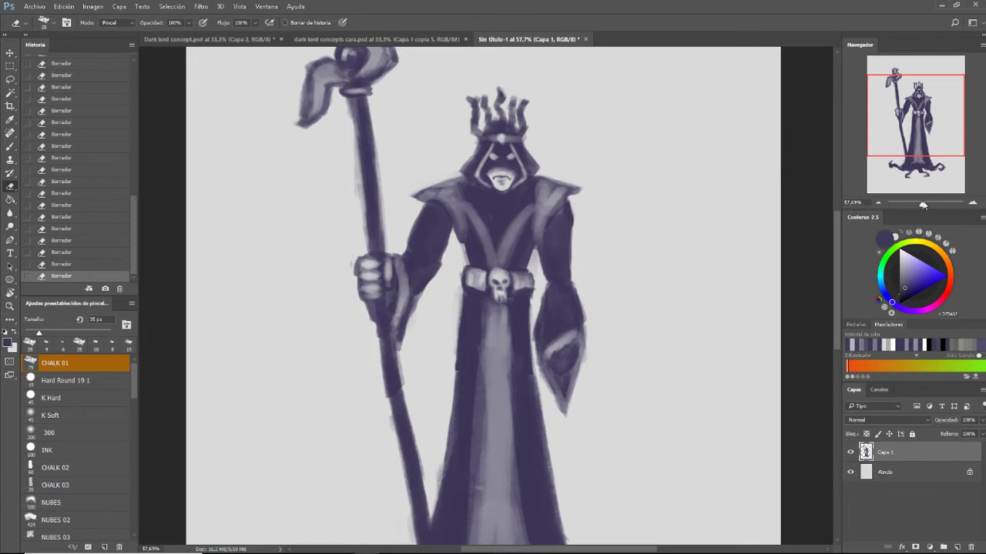
left_click_drag(921, 204, 925, 203)
left_click_drag(643, 201, 616, 362)
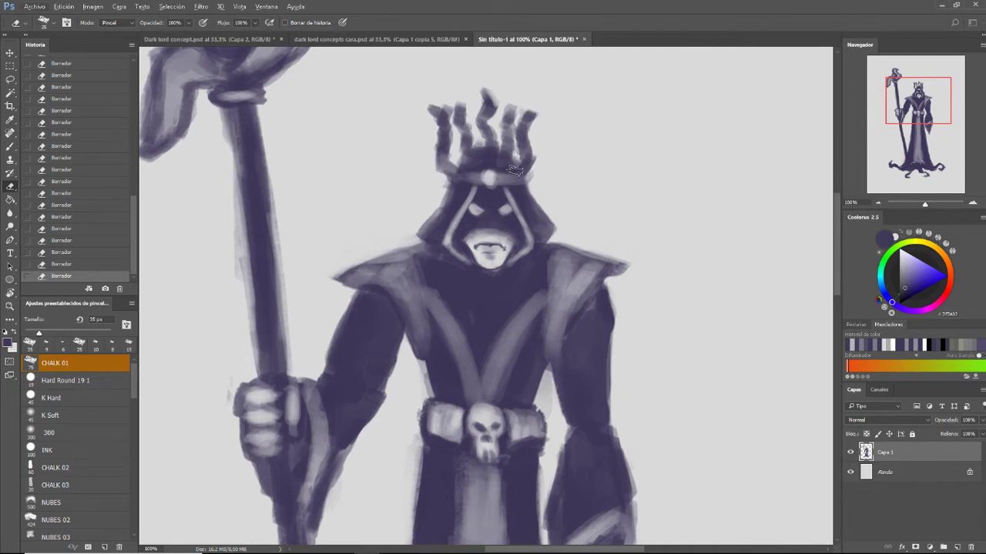
Darken the crown base and extend the left prong up and outward
key("b")
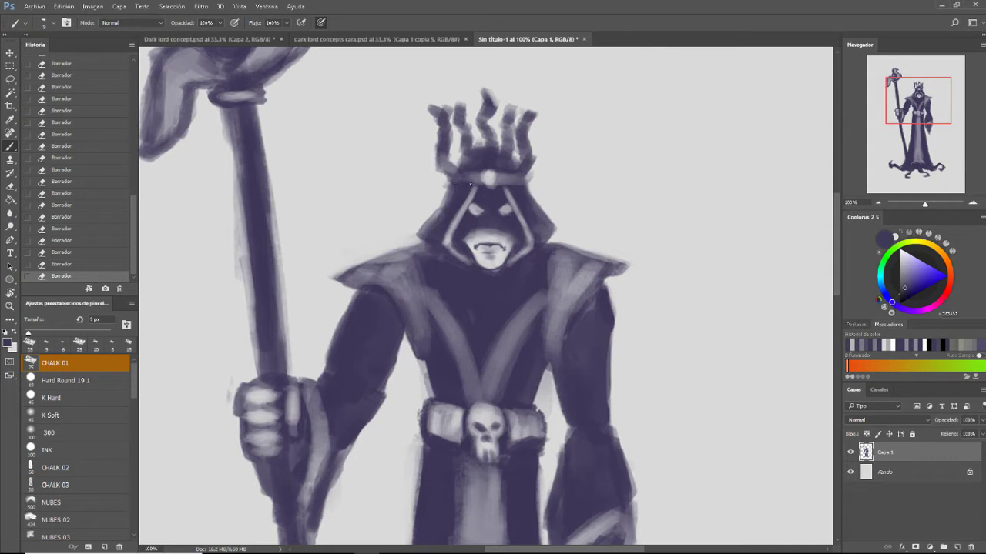
left_click_drag(470, 183, 476, 183)
mouse_move(471, 182)
left_mouse_down()
mouse_move(485, 184)
mouse_move(436, 173)
left_mouse_up()
left_click_drag(445, 176, 439, 143)
mouse_move(440, 146)
left_mouse_down()
mouse_move(440, 115)
mouse_move(430, 111)
left_mouse_up()
mouse_move(438, 115)
left_mouse_down()
mouse_move(426, 109)
mouse_move(453, 127)
mouse_move(449, 162)
mouse_move(459, 171)
left_mouse_up()
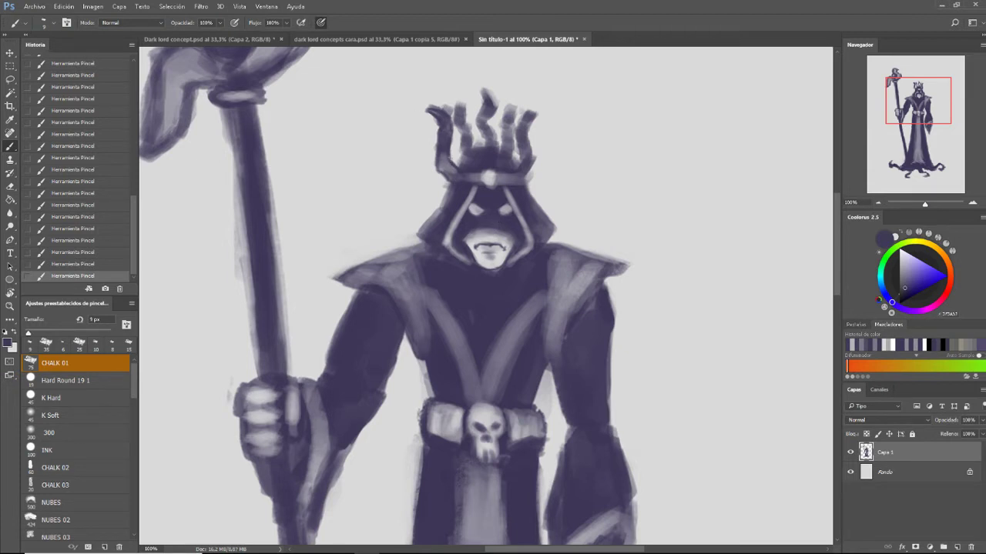
left_click_drag(451, 149, 450, 159)
left_click_drag(437, 167, 441, 177)
Erase around the crown's left tip so it curls outward cleanly
key("e")
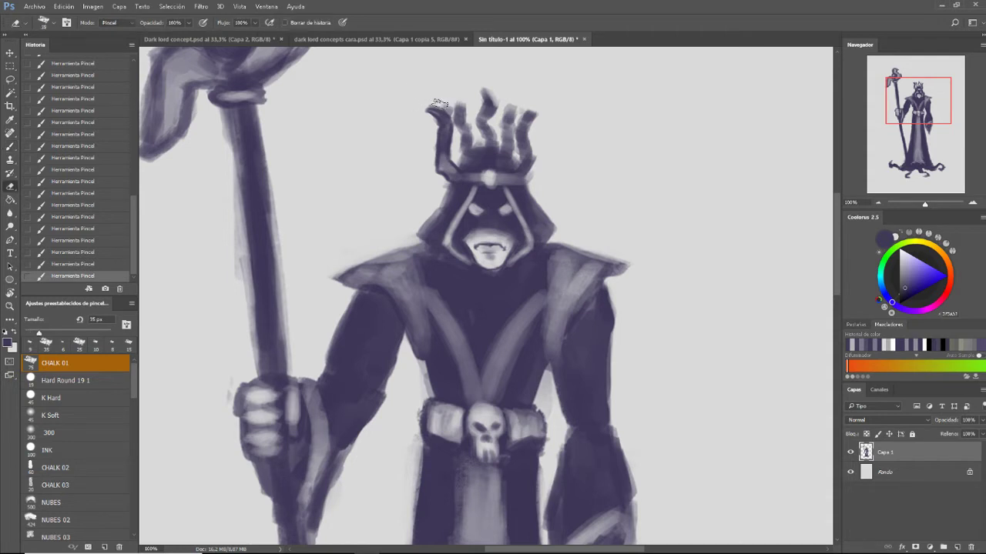
mouse_move(448, 108)
left_mouse_down()
mouse_move(435, 105)
mouse_move(445, 112)
left_mouse_up()
left_click_drag(443, 106, 453, 115)
mouse_move(447, 109)
left_mouse_down()
mouse_move(459, 120)
mouse_move(424, 120)
mouse_move(436, 123)
left_mouse_up()
left_click_drag(428, 115, 439, 128)
left_click_drag(429, 122, 439, 128)
key("bracketleft")
key("bracketleft")
key("bracketleft")
left_click_drag(435, 122, 441, 126)
left_click_drag(438, 120, 435, 124)
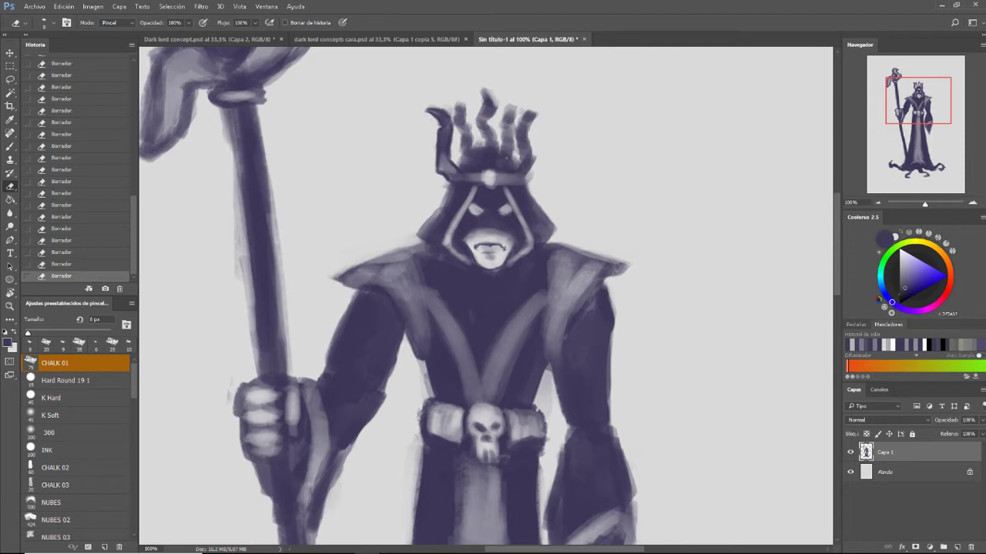
Paint darker strokes on the left crown spikes and the crown's middle
key("b")
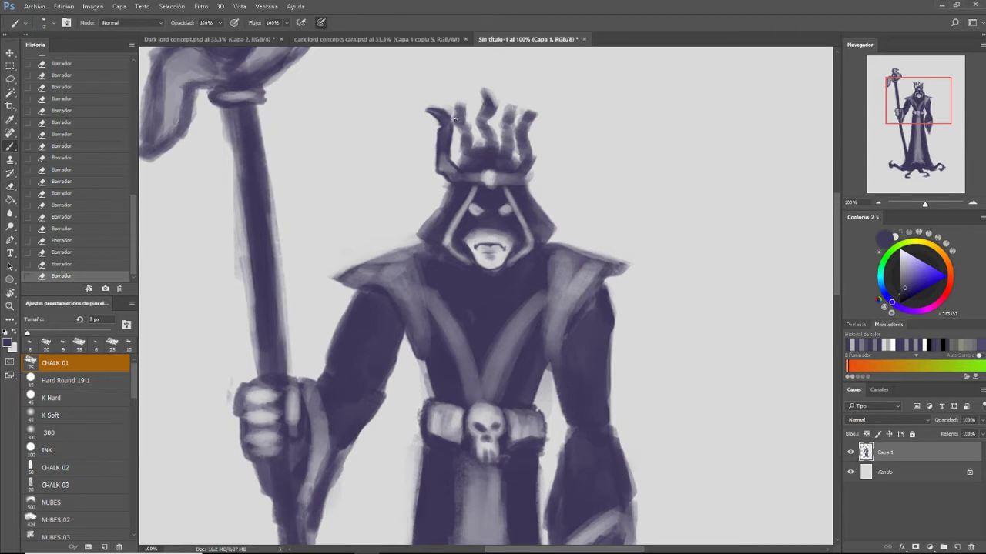
left_click_drag(456, 117, 470, 99)
mouse_move(464, 119)
left_mouse_down()
mouse_move(466, 103)
mouse_move(471, 133)
left_mouse_up()
left_click_drag(468, 125, 471, 135)
left_click_drag(469, 130, 482, 151)
left_click_drag(468, 132, 472, 147)
left_click_drag(465, 135, 467, 151)
left_click_drag(459, 142, 464, 154)
mouse_move(449, 177)
left_mouse_down()
mouse_move(446, 187)
mouse_move(461, 165)
left_mouse_up()
left_click_drag(462, 154, 457, 165)
left_click_drag(463, 154, 462, 157)
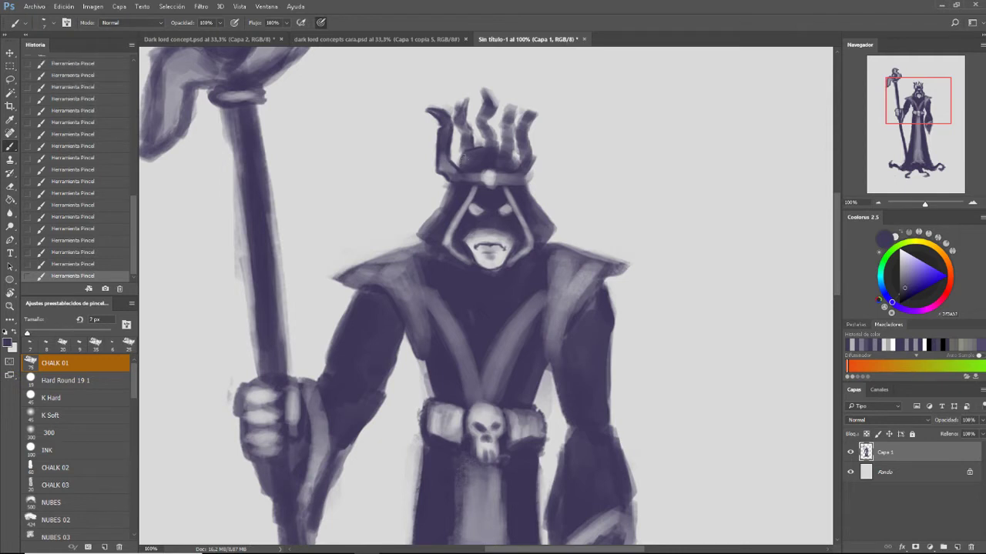
With a slightly larger brush, darken the remaining spike tips and the central spike
key("bracketright")
key("bracketright")
left_click_drag(483, 99, 482, 93)
left_click_drag(493, 120, 493, 113)
mouse_move(481, 130)
left_mouse_down()
mouse_move(484, 142)
mouse_move(495, 135)
mouse_move(499, 143)
left_mouse_up()
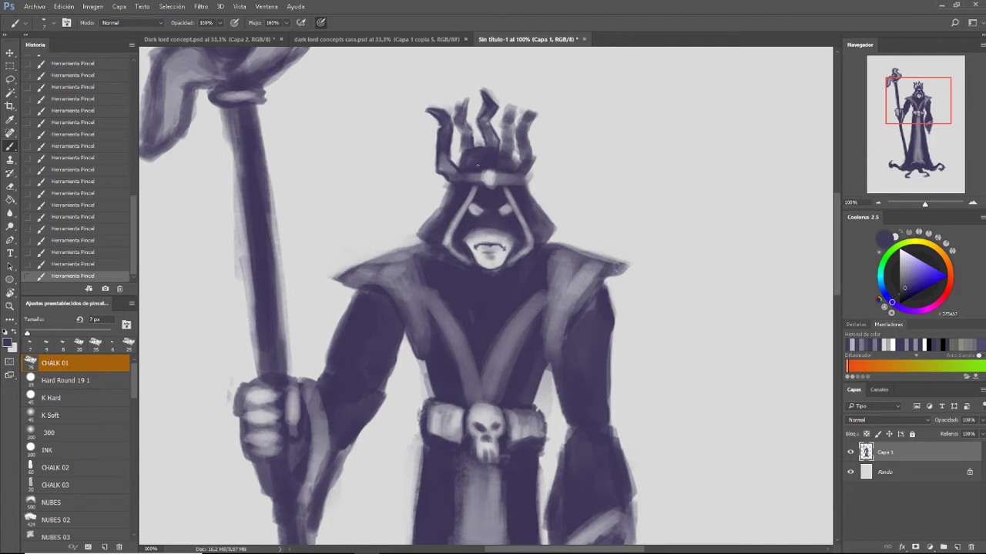
Carve a row of light notches into the crown band
key("e")
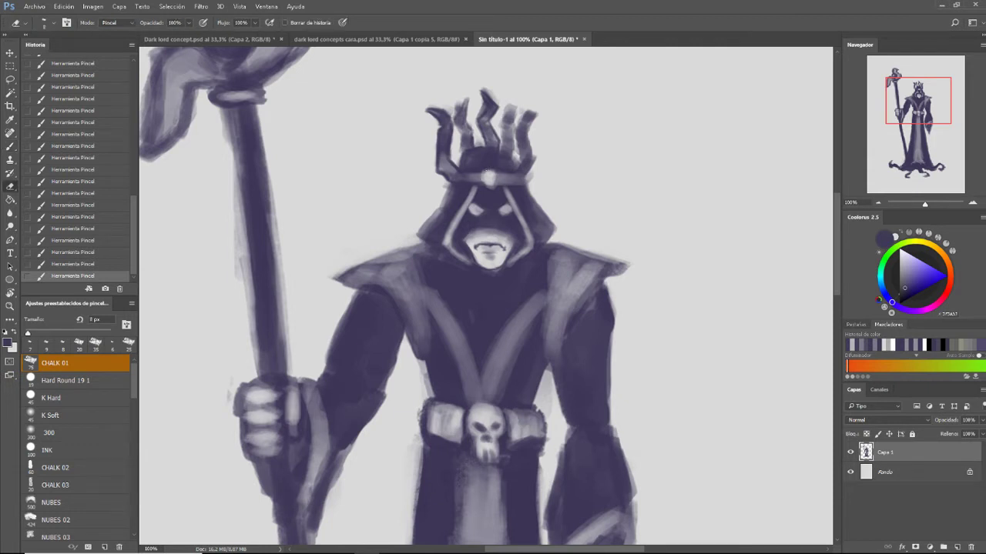
left_click_drag(484, 164, 491, 167)
left_click_drag(491, 166, 494, 168)
left_click_drag(495, 168, 497, 170)
left_click_drag(497, 168, 498, 168)
left_click_drag(498, 168, 499, 169)
left_click_drag(499, 167, 499, 168)
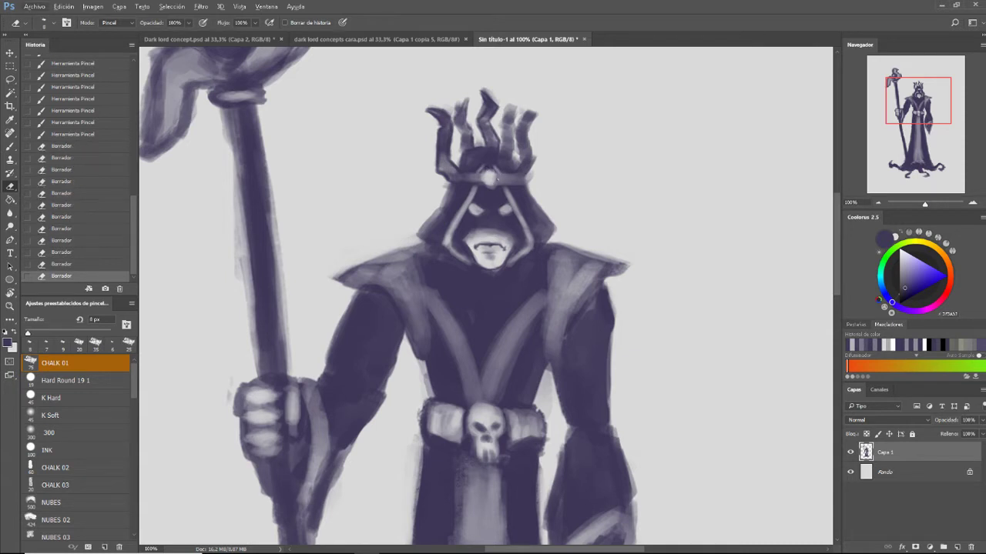
Paint detail and light highlights along the crown band with the brush
key("b")
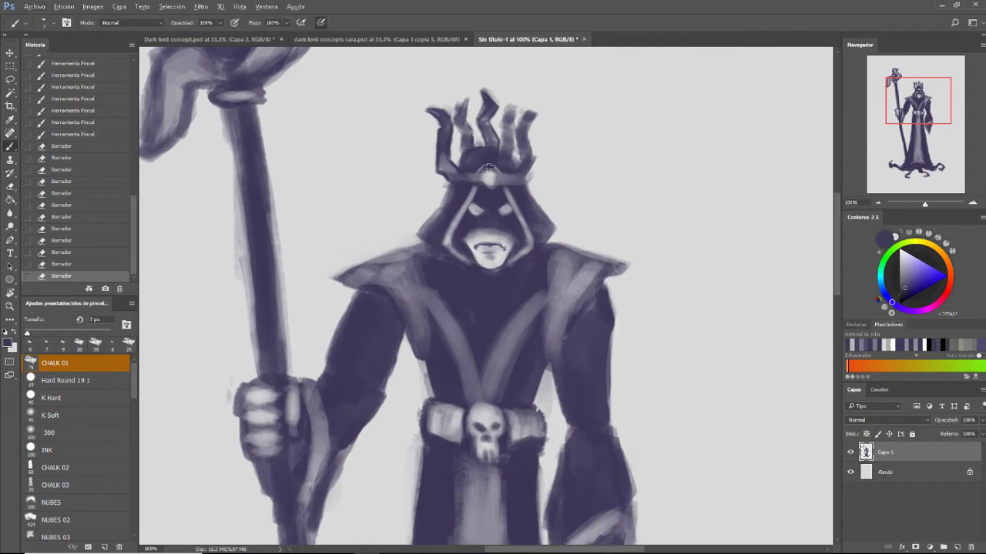
left_click(482, 171)
left_click(483, 171)
left_click(483, 173)
left_click(484, 174)
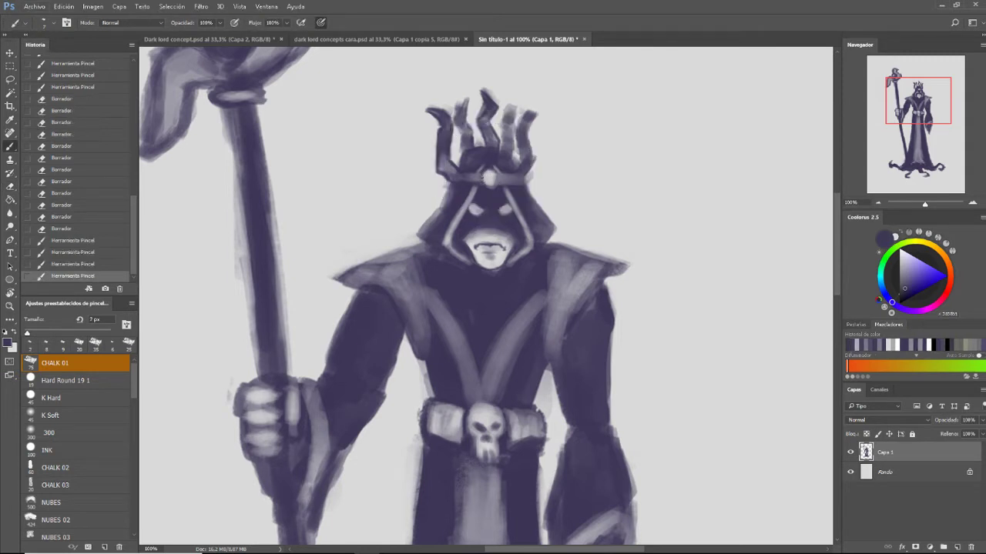
left_click(485, 176)
left_click(487, 176)
left_click(488, 176)
left_click(490, 176)
left_click(491, 173)
left_click_drag(492, 171, 494, 167)
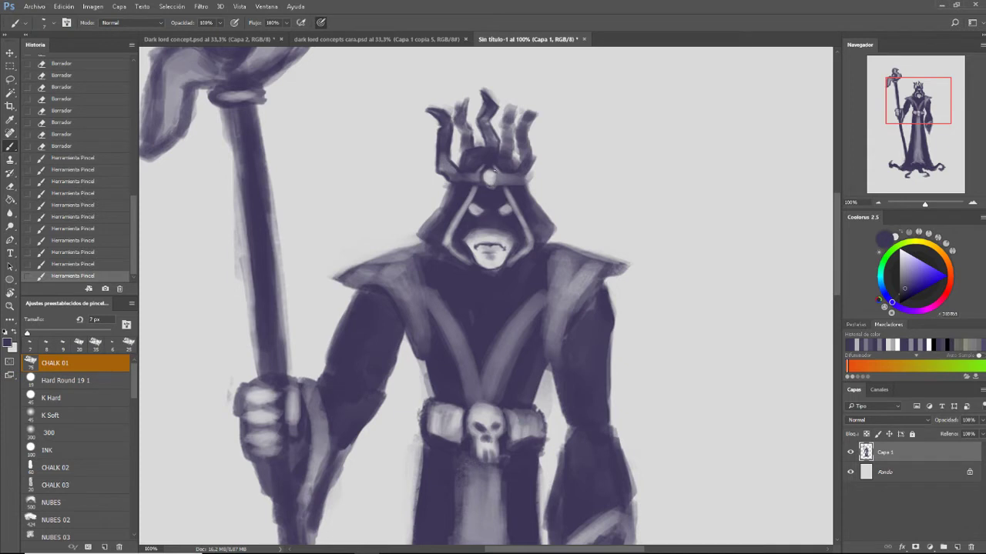
Paint the gem on the crown band and add touches around it
left_click(492, 177)
left_click(493, 178)
left_click(494, 178)
left_click(495, 179)
left_click(494, 179)
left_click(493, 179)
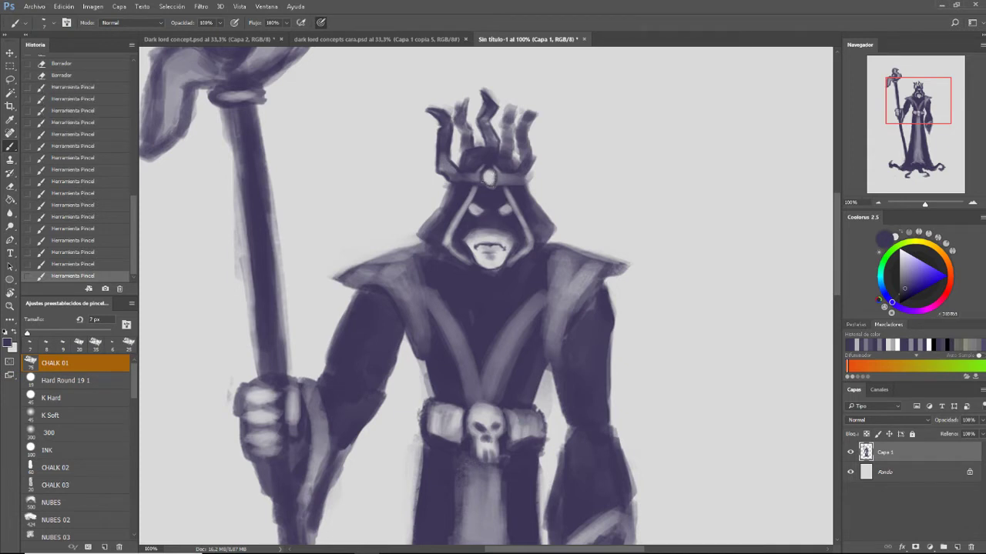
left_click(491, 182)
left_click(491, 185)
Erase and trim the crown's top spikes with a larger eraser
key("e")
key("bracketright")
key("bracketright")
key("bracketright")
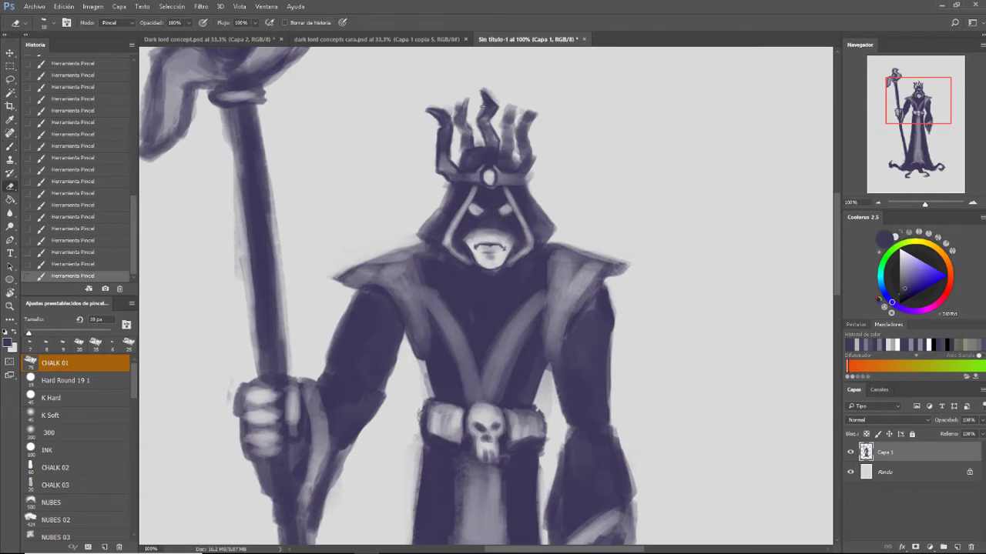
left_click(480, 106)
left_click(477, 110)
left_click(475, 112)
left_click(475, 115)
left_click(476, 110)
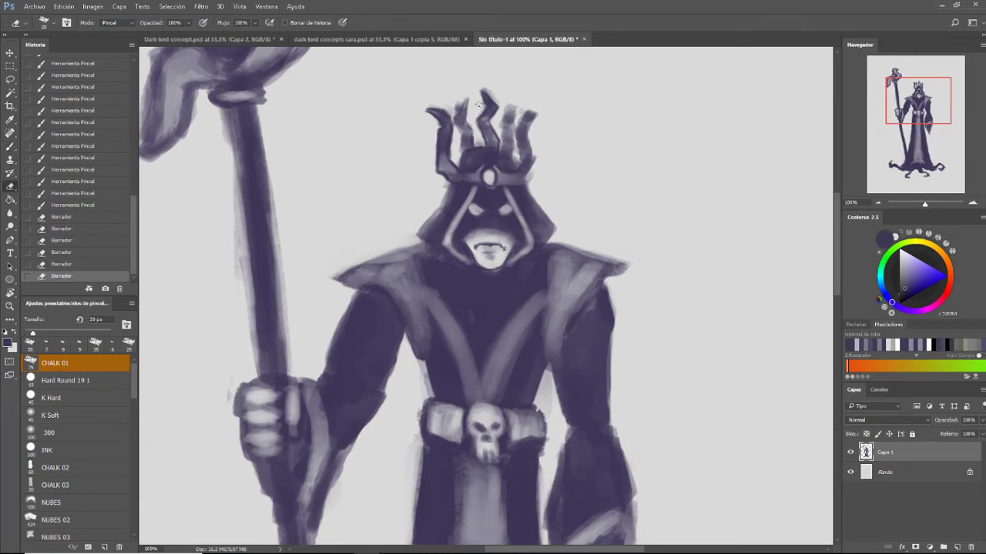
left_click(479, 103)
left_click(478, 99)
left_click(478, 93)
Reshape the top crown spike and refine its tip with the eraser
left_click(479, 85)
left_click(483, 91)
left_click(490, 94)
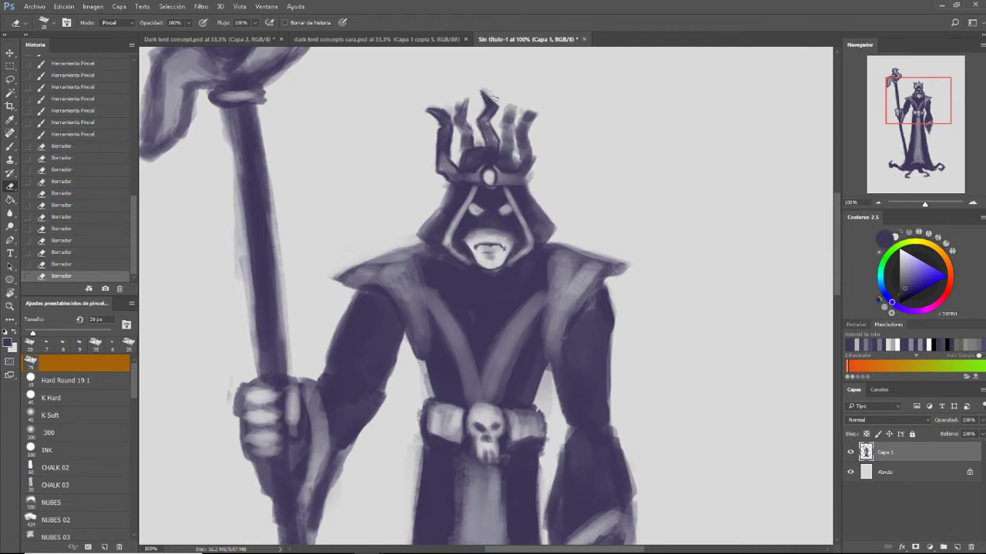
left_click(493, 96)
left_click(487, 93)
left_click(497, 100)
left_click(495, 100)
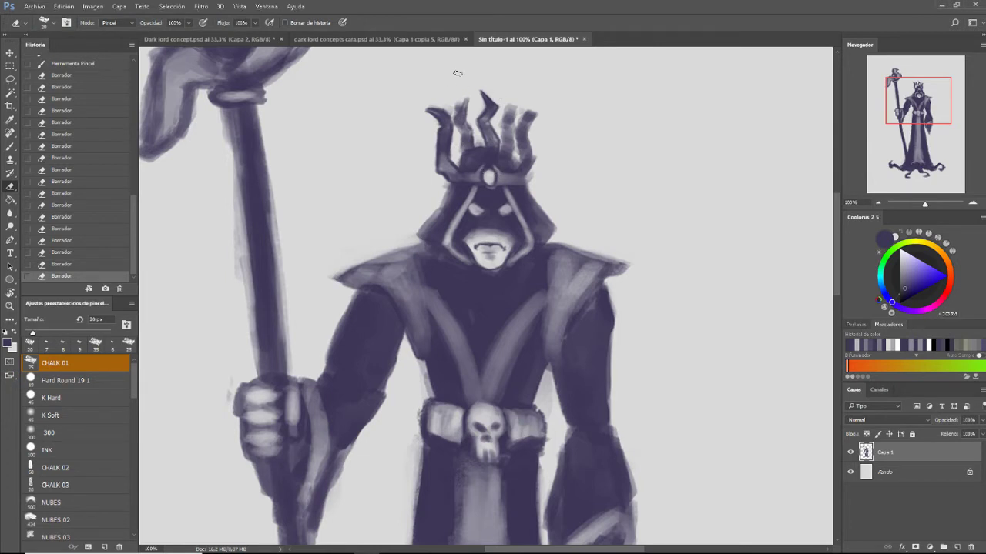
Paint dark strokes across the crown's middle, up a spike, and on its left side
key("b")
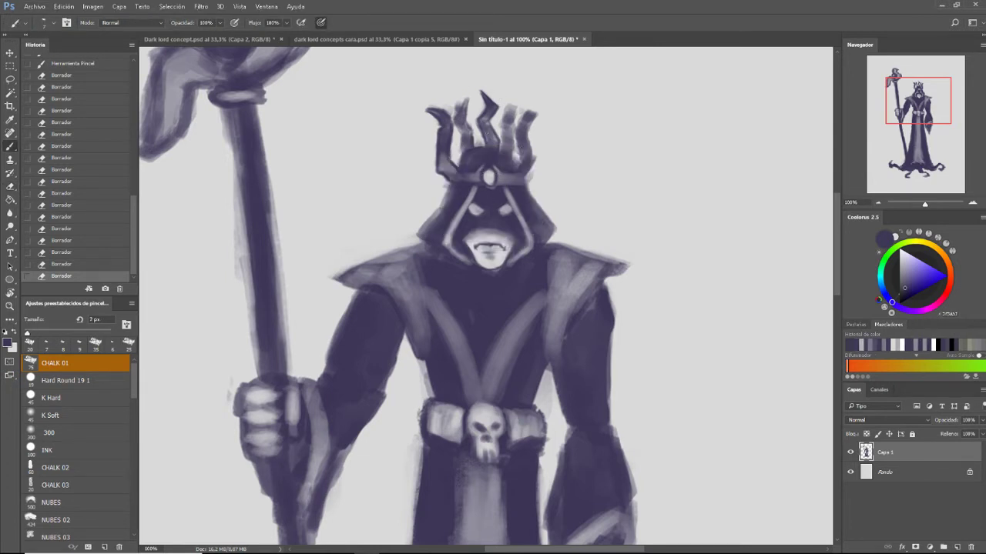
left_click_drag(485, 125, 485, 128)
left_click_drag(485, 127, 491, 136)
left_click_drag(490, 131, 494, 139)
left_click_drag(493, 137, 490, 127)
left_click_drag(490, 126, 489, 117)
mouse_move(487, 116)
left_mouse_down()
mouse_move(489, 128)
mouse_move(464, 100)
mouse_move(463, 154)
left_mouse_up()
key("bracketleft")
key("bracketleft")
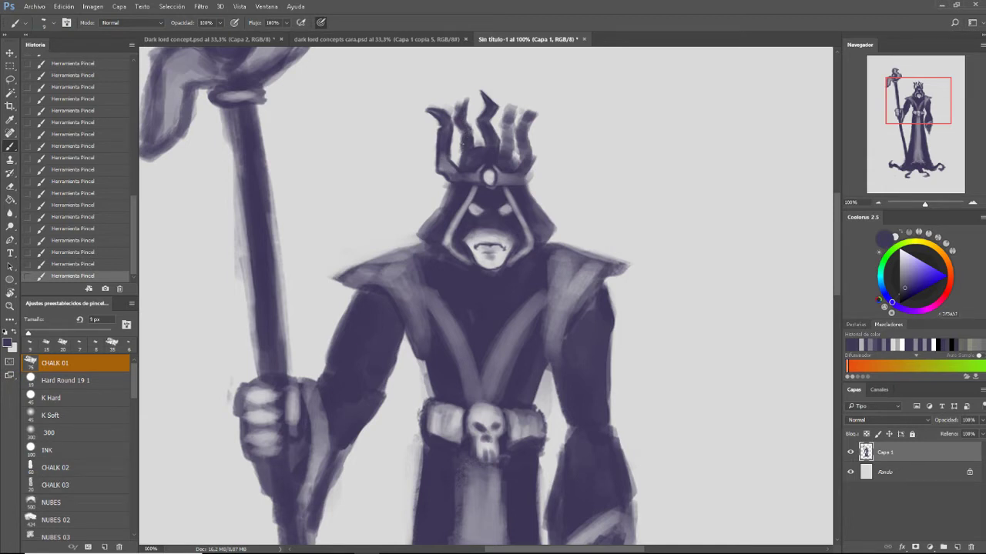
left_click_drag(462, 145, 460, 160)
mouse_move(454, 115)
left_mouse_down()
mouse_move(462, 96)
mouse_move(454, 116)
mouse_move(460, 95)
mouse_move(454, 112)
mouse_move(445, 114)
mouse_move(446, 96)
mouse_move(432, 109)
left_mouse_up()
Erase near the crown's left tip, shrink the eraser, and zoom out to see the figure
key("e")
left_click_drag(439, 102, 430, 108)
left_click_drag(435, 103, 425, 106)
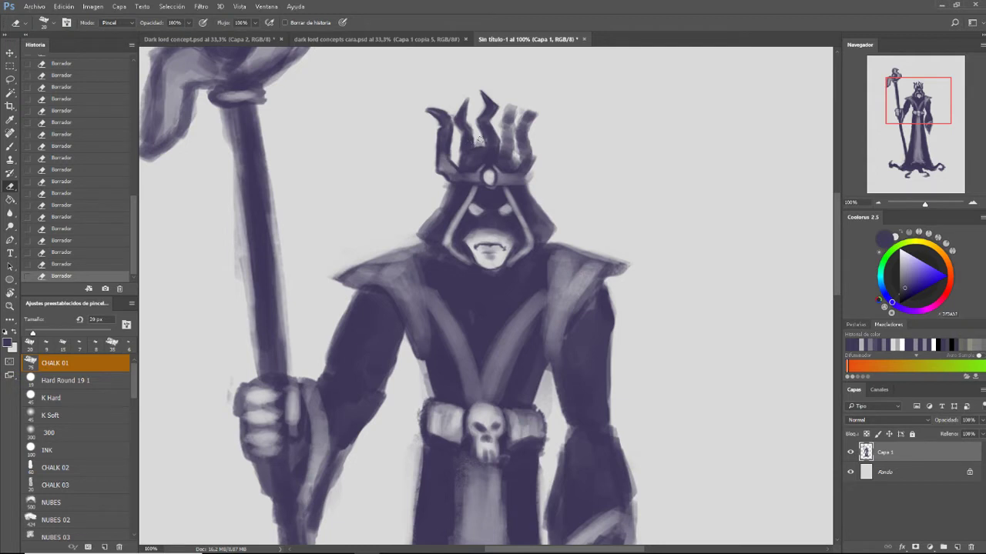
key("bracketleft")
key("bracketleft")
left_click_drag(925, 205, 921, 210)
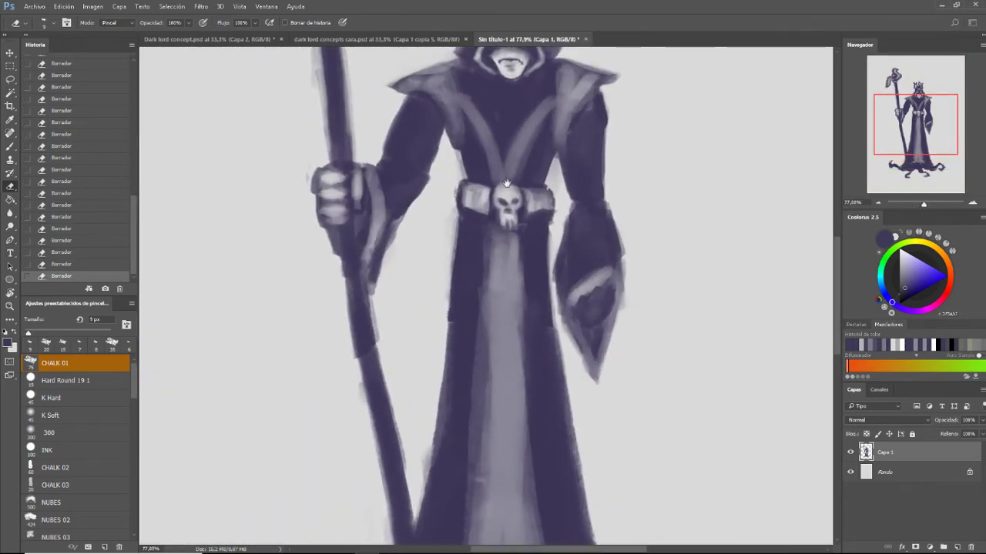
Darken the crown's left side with brush dabs
scroll(465, 185, "up", 5)
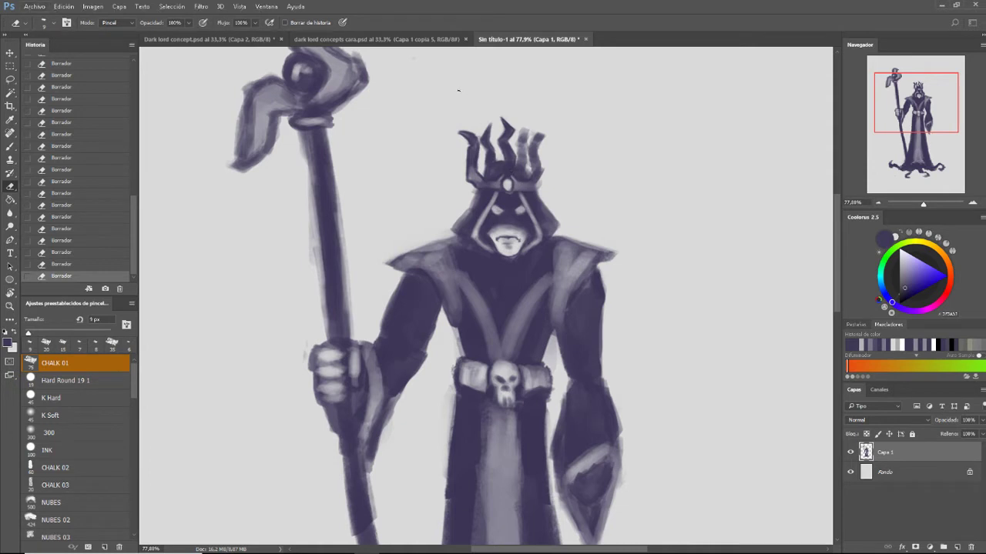
key("b")
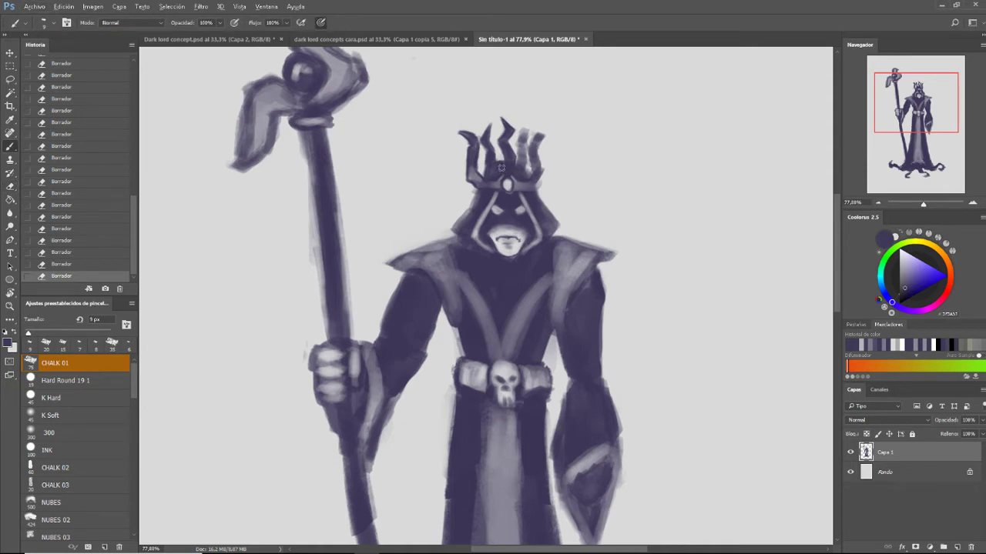
left_click(471, 147)
left_click(470, 174)
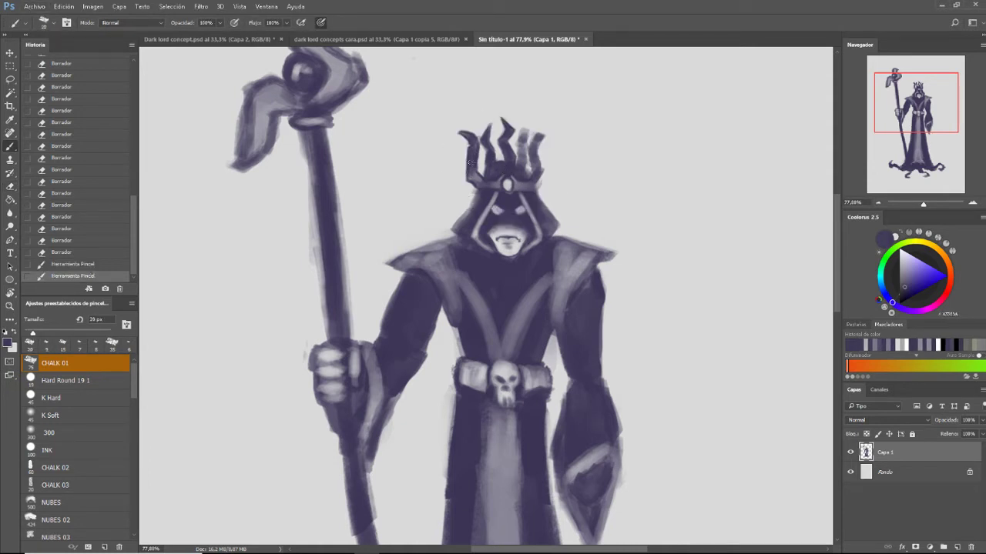
left_click(470, 176)
left_click(471, 177)
left_click(479, 180)
left_click(480, 182)
left_click(478, 181)
Darken and deepen the shading on the crown's left prong and band
left_click(476, 176)
left_click(474, 171)
left_click(474, 166)
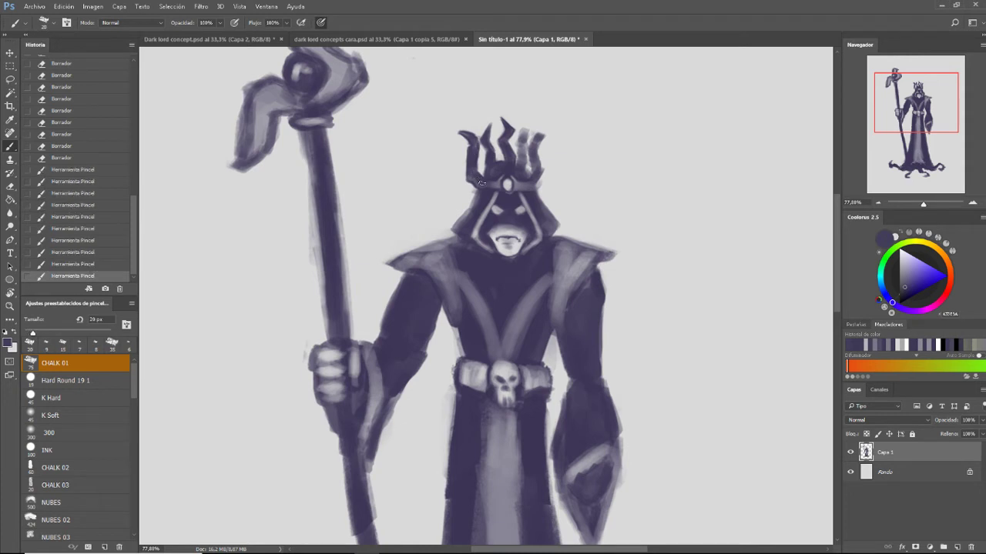
left_click(472, 162)
left_click(471, 157)
left_click(466, 138)
left_click(471, 142)
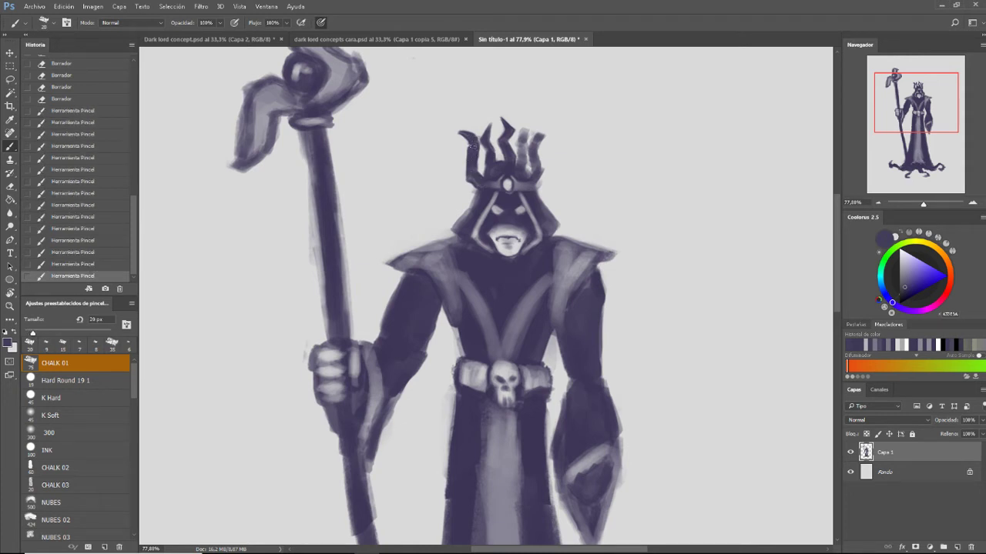
left_click(468, 137)
left_click(466, 134)
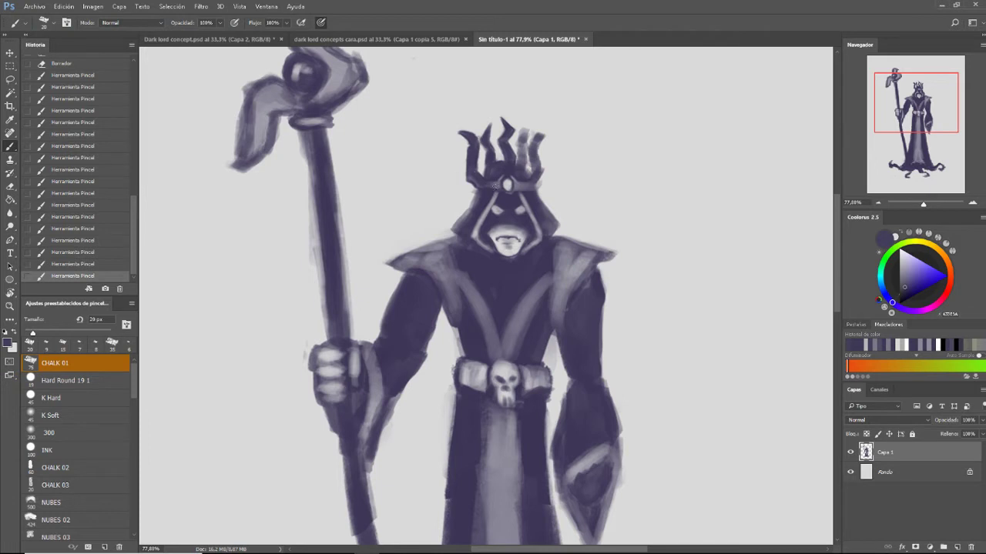
left_click(470, 181)
Paint a thin stroke on the right prong with a smaller brush, then sample a new colour
key("bracketleft")
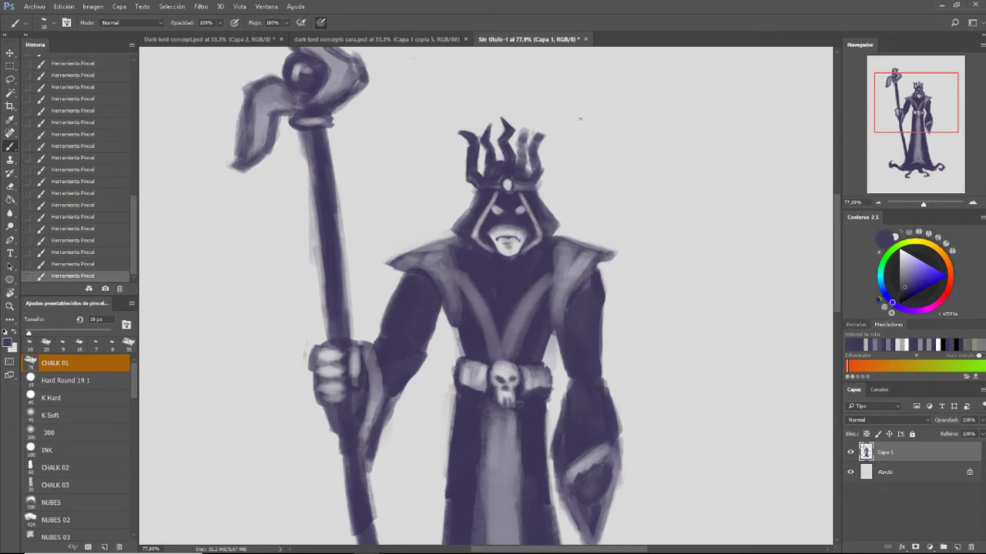
key("bracketleft")
mouse_move(542, 141)
left_mouse_down()
mouse_move(547, 134)
mouse_move(542, 169)
left_mouse_up()
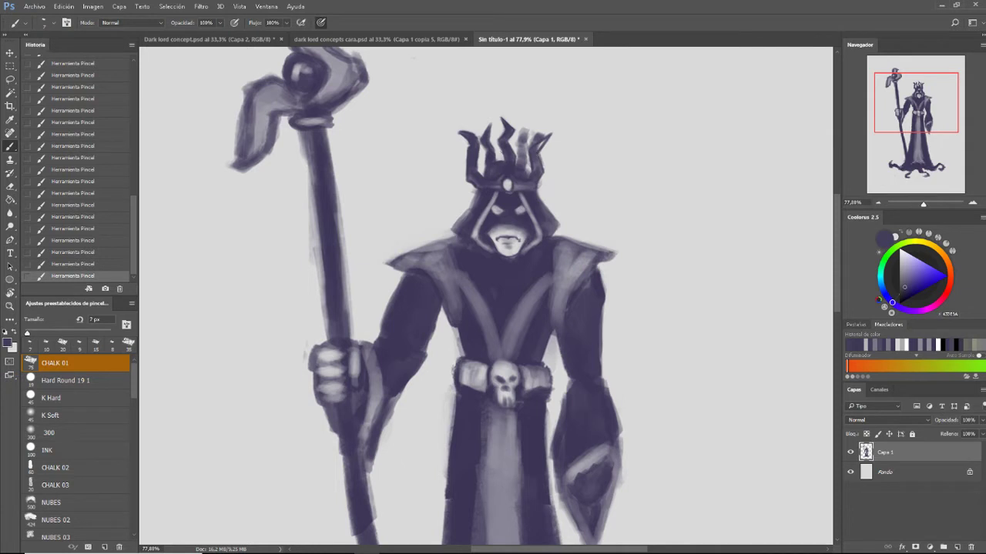
left_click(472, 155, "alt")
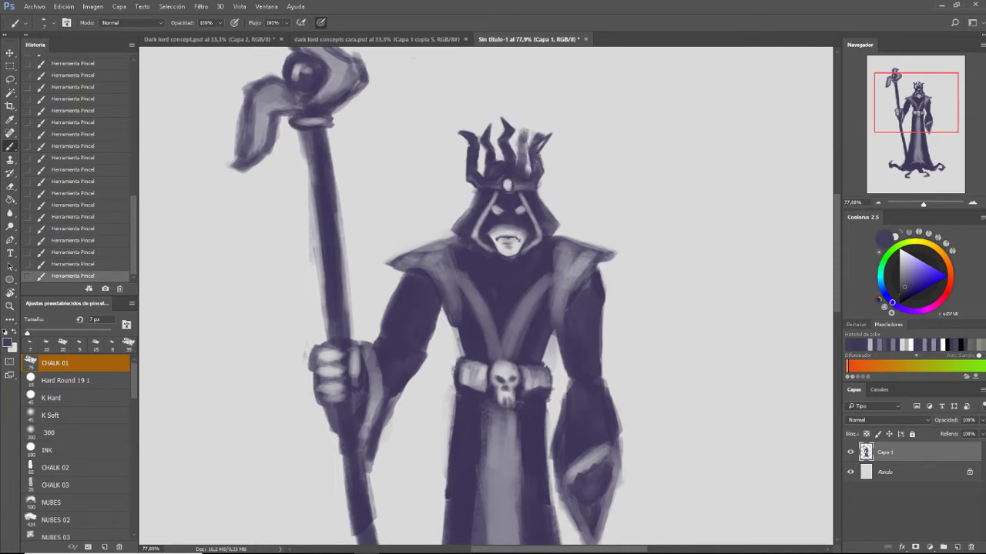
key("bracketright")
key("bracketright")
key("bracketright")
Erase and trim the crown's right spike with a larger eraser
key("e")
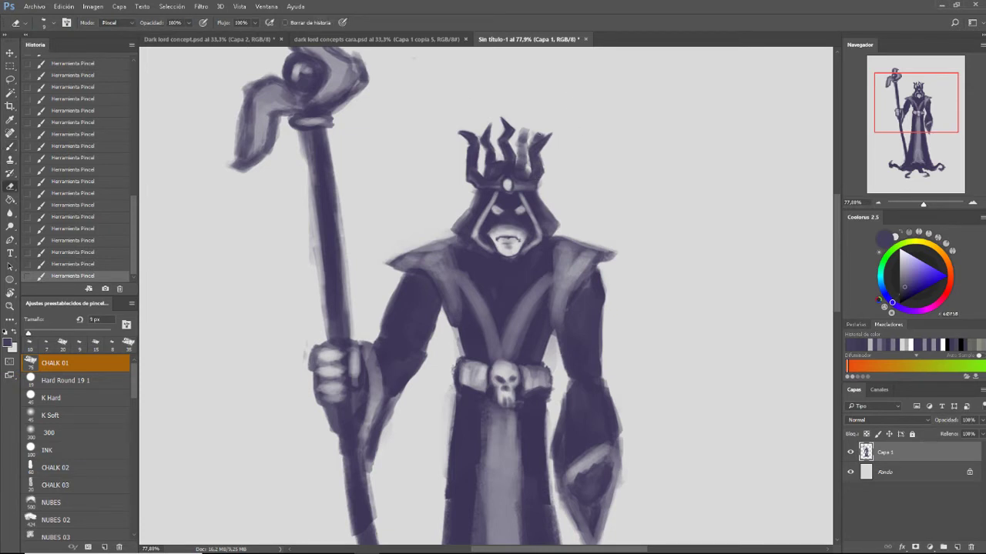
key("bracketright")
key("bracketright")
key("bracketright")
mouse_move(531, 138)
left_mouse_down()
mouse_move(547, 127)
mouse_move(539, 136)
left_mouse_up()
mouse_move(535, 140)
left_mouse_down()
mouse_move(542, 133)
mouse_move(536, 140)
left_mouse_up()
left_click_drag(538, 139, 541, 135)
left_click(540, 135)
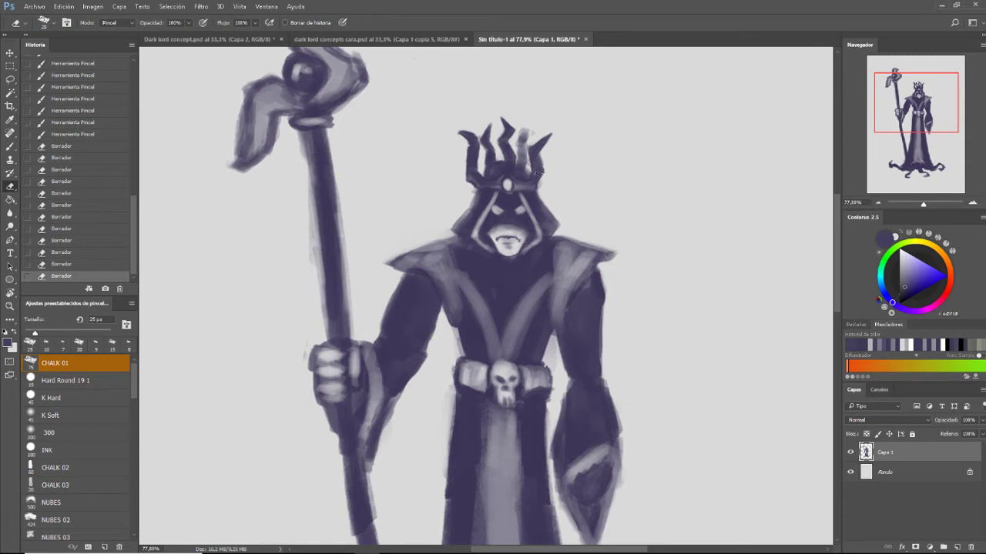
Dab dark paint onto the crown's right tip
key("b")
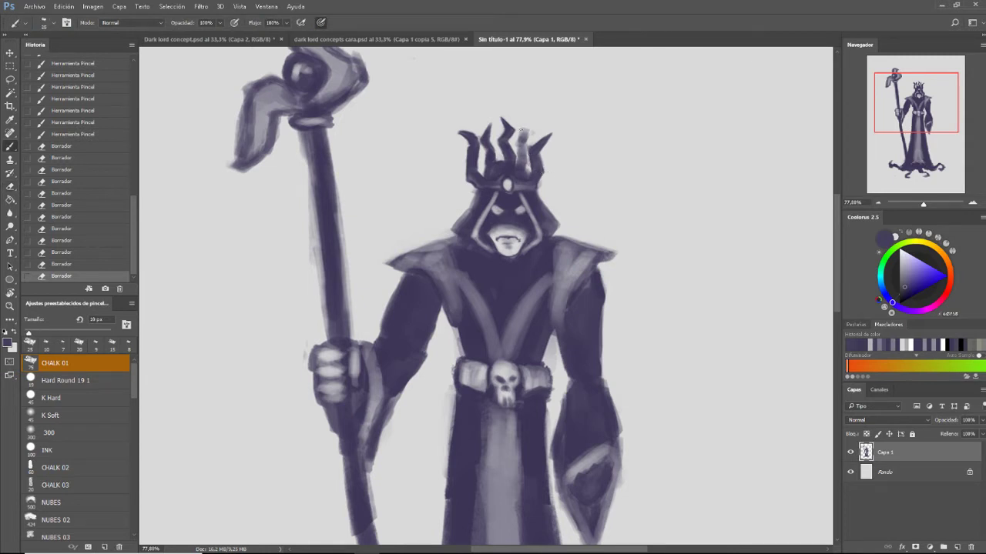
left_click(524, 130)
left_click(523, 130)
left_click(522, 129)
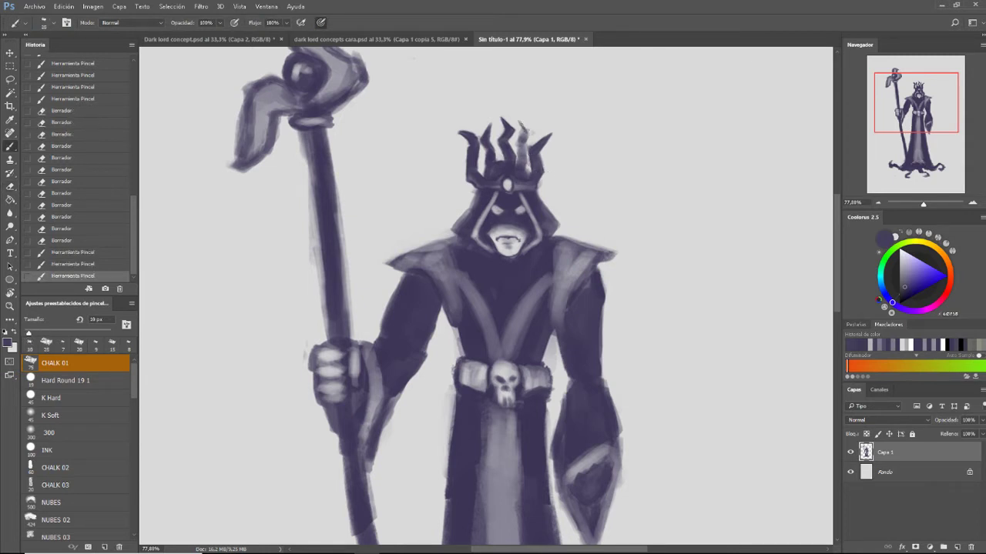
left_click(521, 127)
left_click(520, 127)
left_click(520, 125)
left_click(519, 125)
left_click(521, 128)
left_click(520, 130)
left_click(521, 132)
left_click(522, 134)
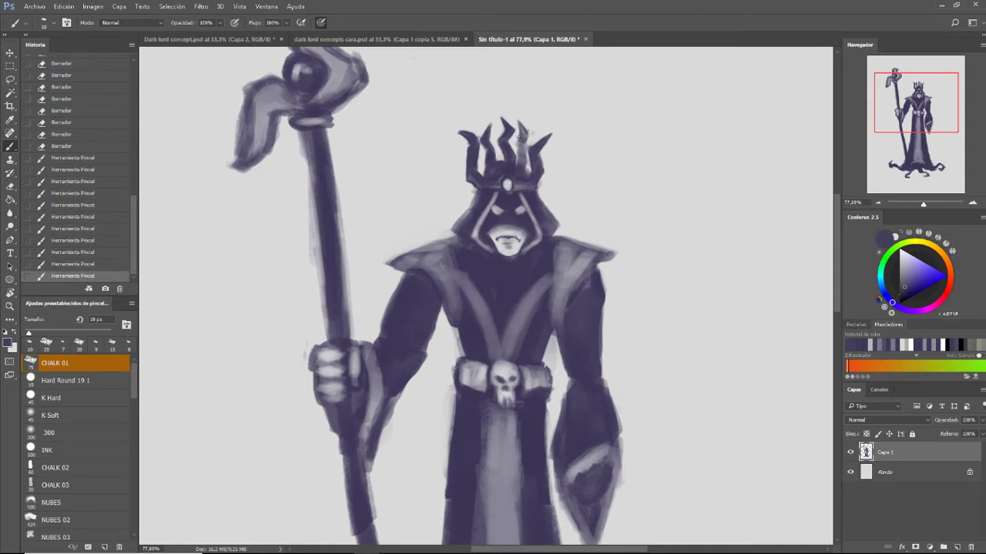
left_click(522, 132)
left_click(522, 131)
left_click(524, 129)
Add finer dark dabs and short strokes down the right tip with a smaller brush
key("bracketleft")
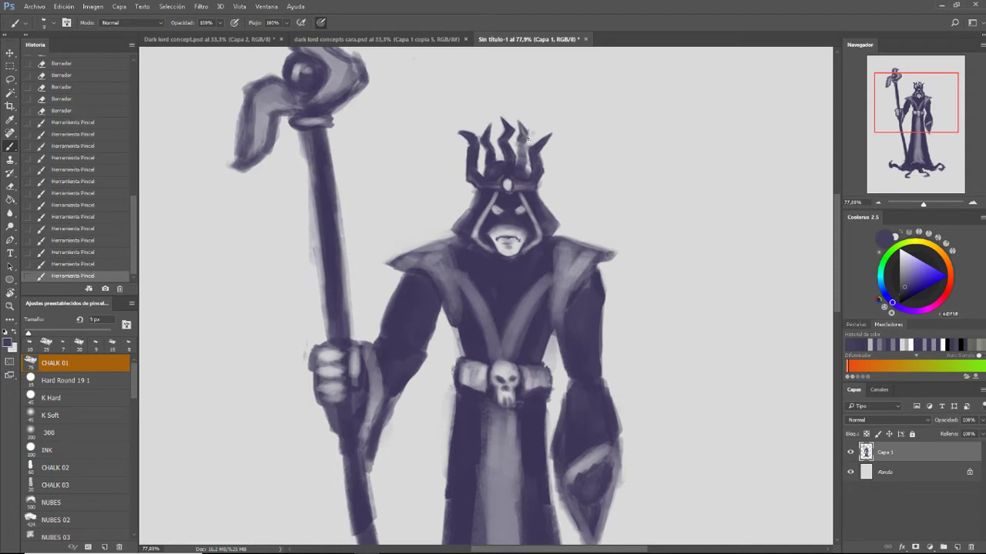
left_click(525, 131)
left_click(525, 130)
left_click(524, 129)
left_click(524, 131)
key("bracketleft")
left_click(524, 131)
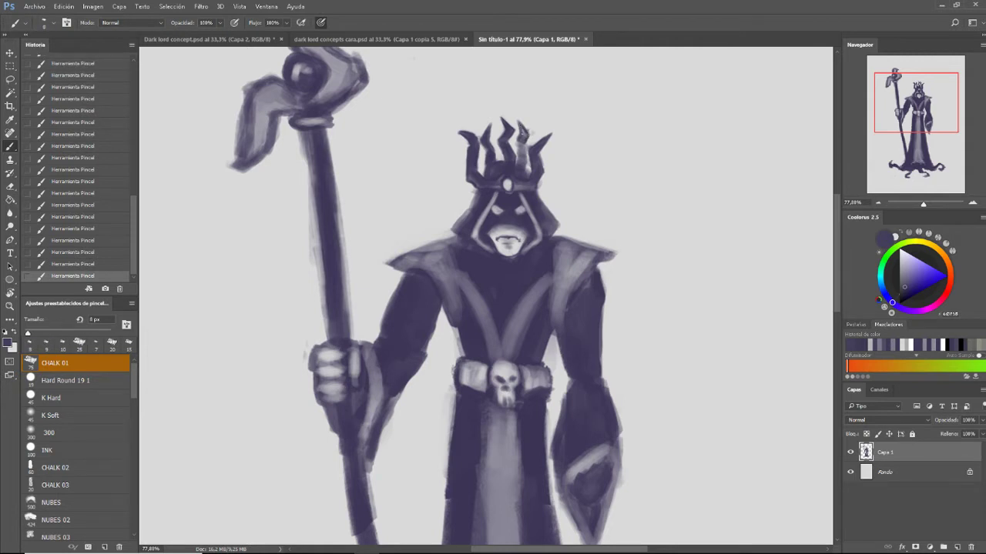
left_click_drag(519, 140, 518, 157)
left_click_drag(526, 161, 526, 172)
Paint a few more short dark strokes on the crown spikes
key("bracketright")
key("bracketright")
key("bracketright")
left_click_drag(514, 151, 512, 171)
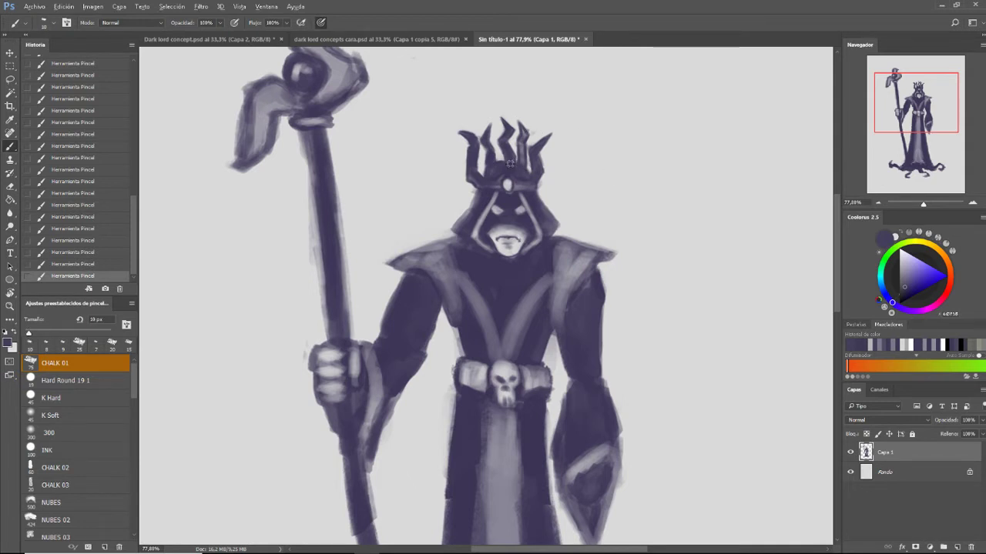
key("bracketright")
key("bracketright")
key("bracketright")
key("bracketleft")
key("bracketleft")
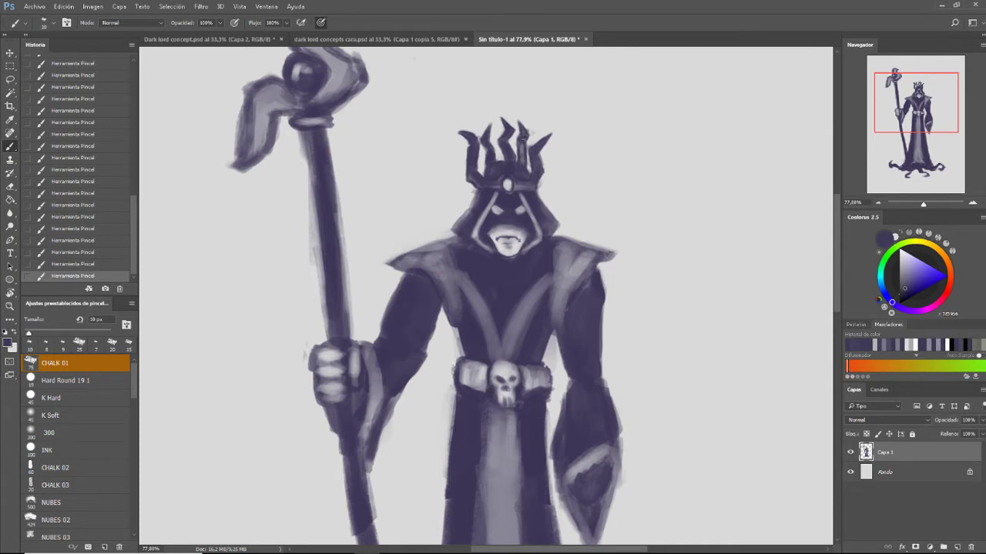
left_click_drag(522, 139, 521, 152)
key("e")
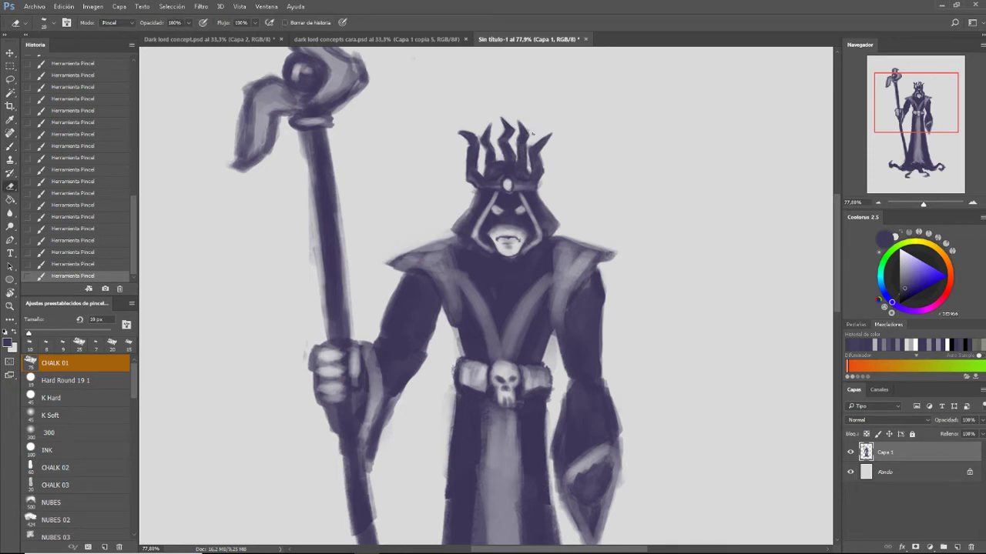
Erase small bits and clean up edges around the crown's right side
left_click_drag(532, 128, 527, 154)
key("bracketleft")
key("bracketleft")
left_click_drag(527, 147, 529, 165)
left_click_drag(529, 154, 536, 149)
left_click_drag(542, 161, 545, 170)
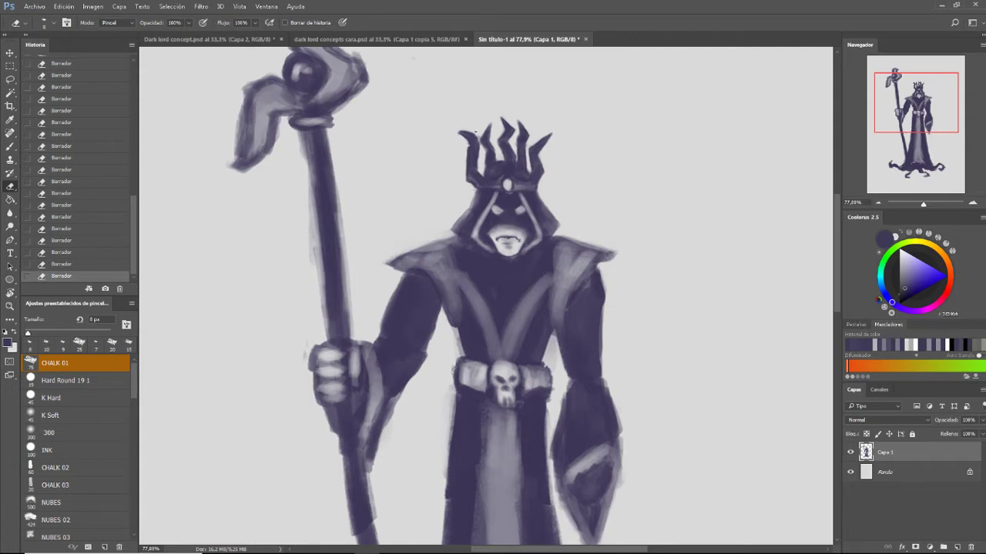
Lighten the crown's left spike edges and erase its tip to a sharper point
mouse_move(471, 135)
left_mouse_down()
mouse_move(460, 125)
mouse_move(475, 137)
left_mouse_up()
left_click_drag(460, 131, 466, 140)
left_click_drag(459, 133, 461, 134)
left_click(10, 79)
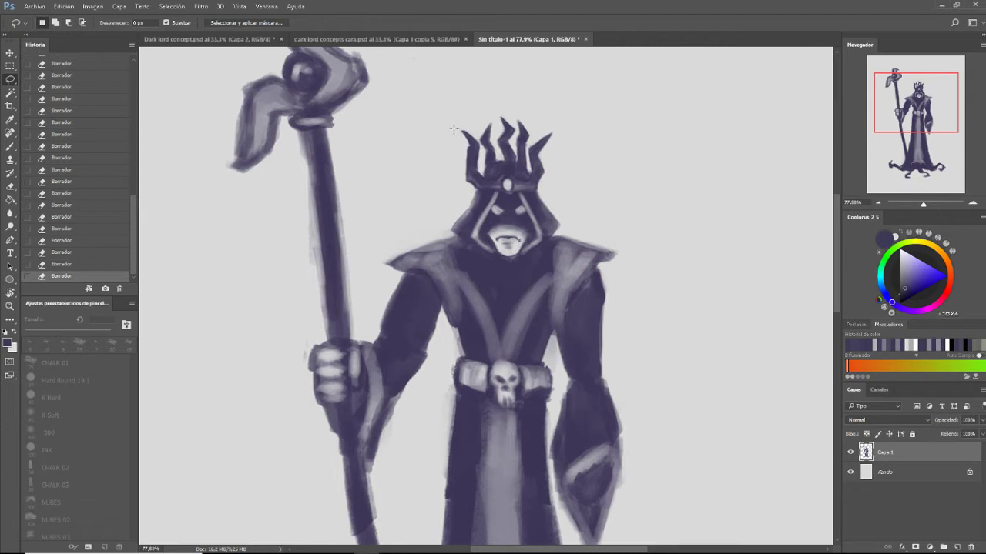
Copy the crown's left spike onto a new layer and move it right of the crown
mouse_move(462, 165)
left_mouse_down()
mouse_move(463, 186)
mouse_move(482, 179)
left_mouse_up()
left_click_drag(453, 126, 454, 127)
key("ctrl+c")
key("ctrl+v")
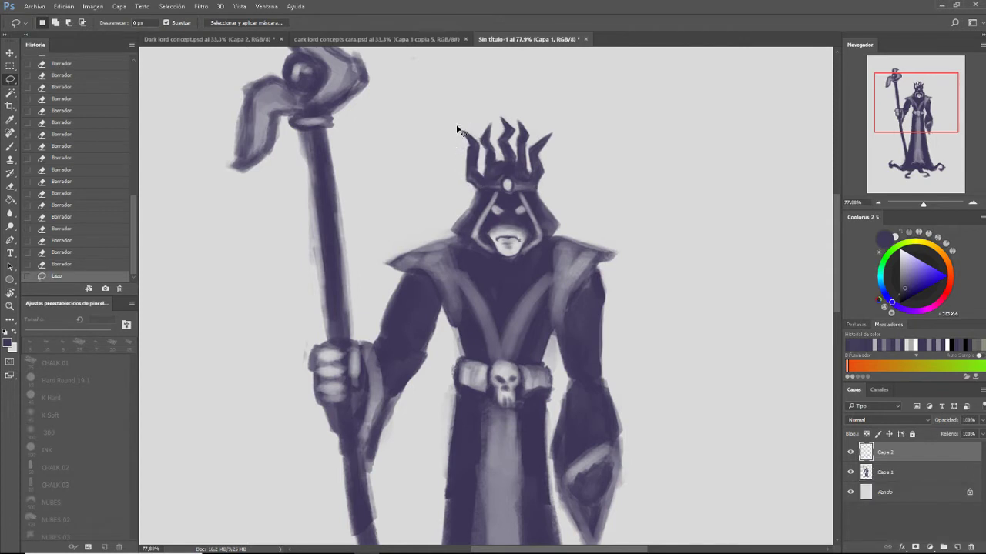
left_click(92, 6)
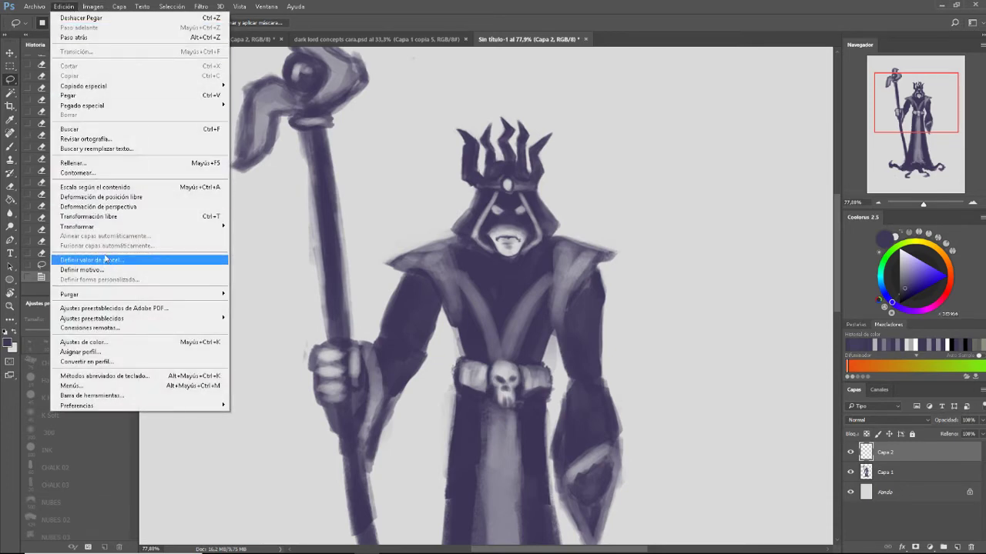
mouse_move(77, 226)
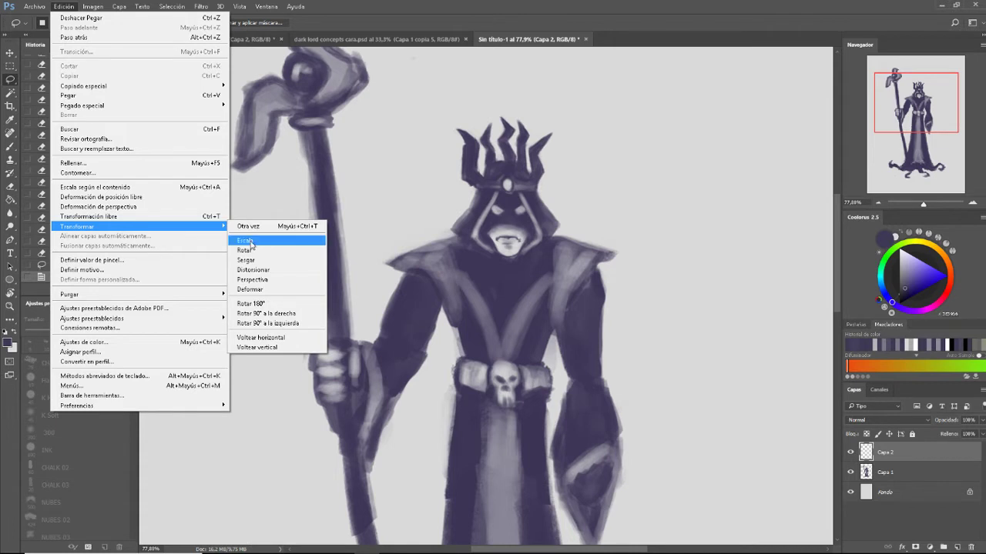
left_click(11, 55)
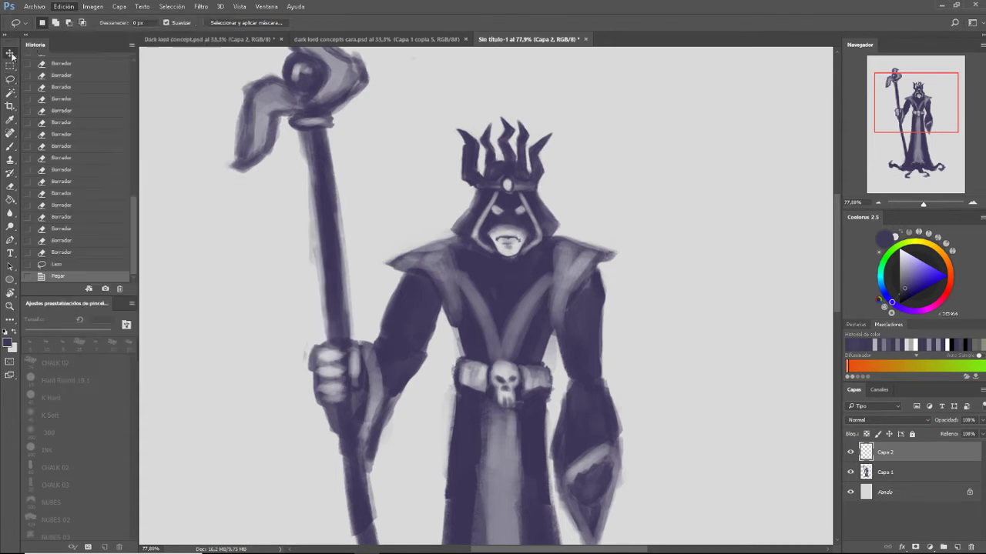
left_click(11, 56)
left_click_drag(471, 161, 601, 164)
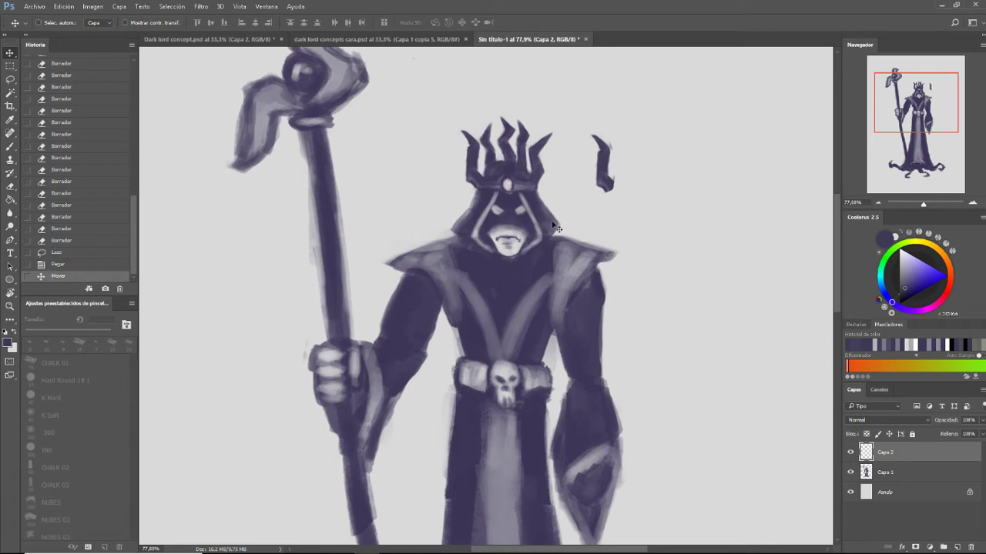
Select the loose spike piece, flip it horizontally and place it beside the crown
left_click(11, 83)
left_click_drag(593, 113, 575, 128)
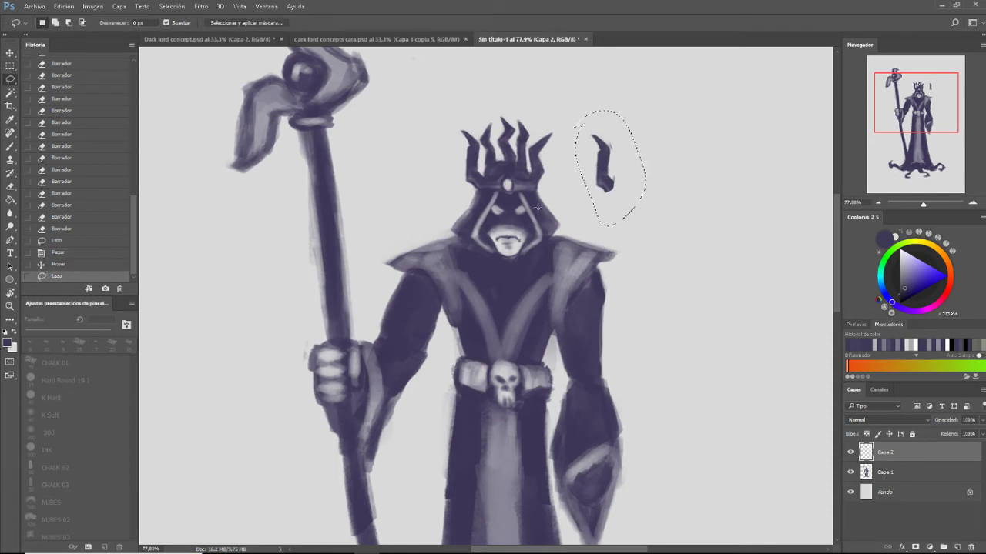
left_click(63, 6)
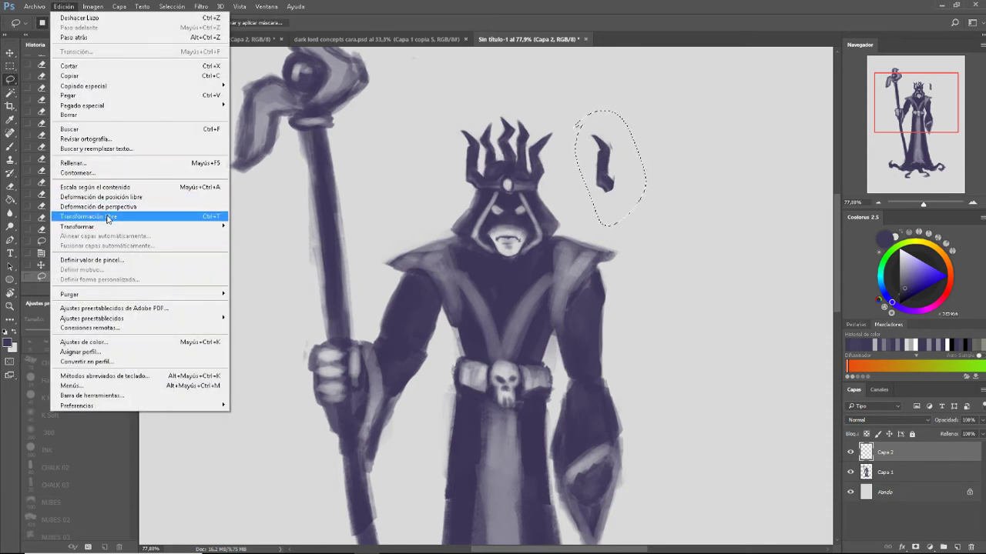
mouse_move(77, 226)
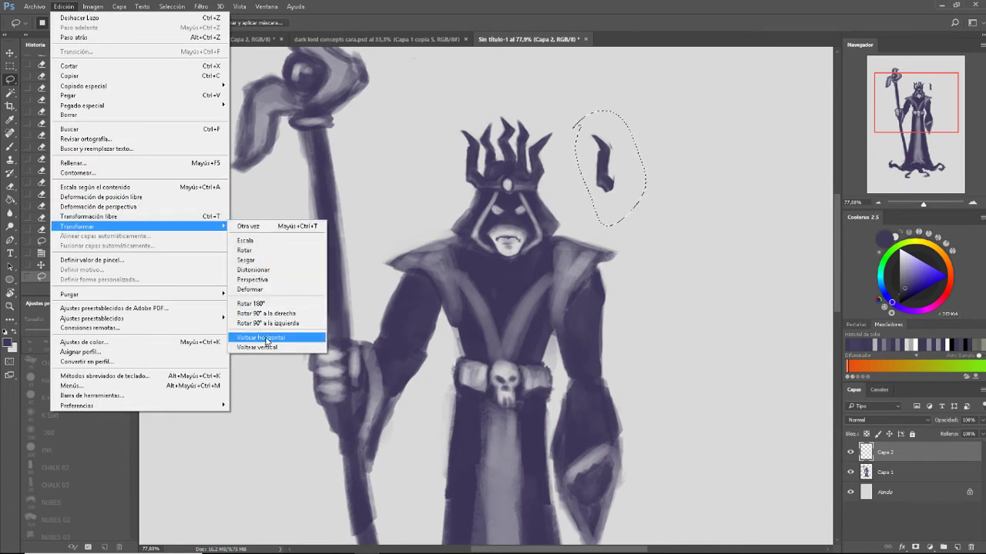
left_click(268, 338)
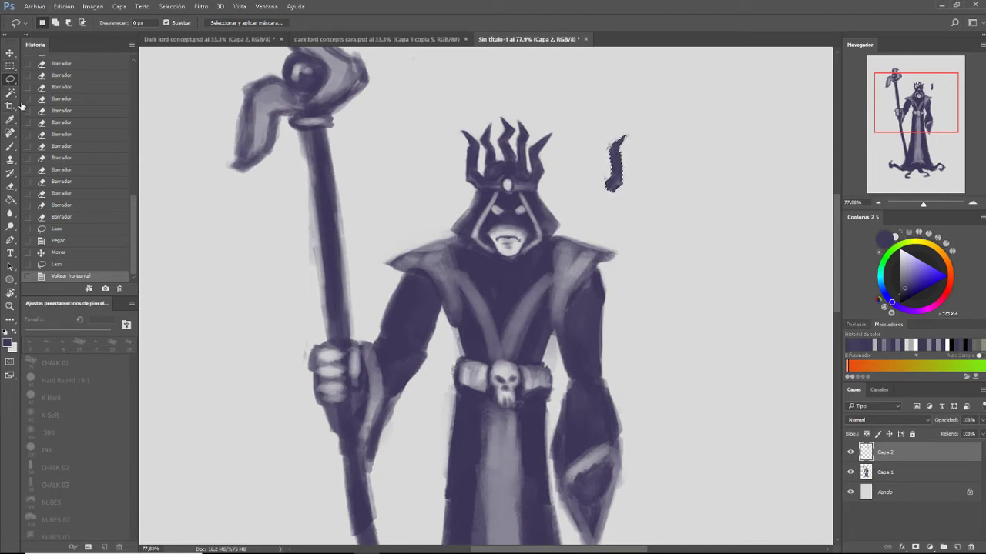
left_click(10, 52)
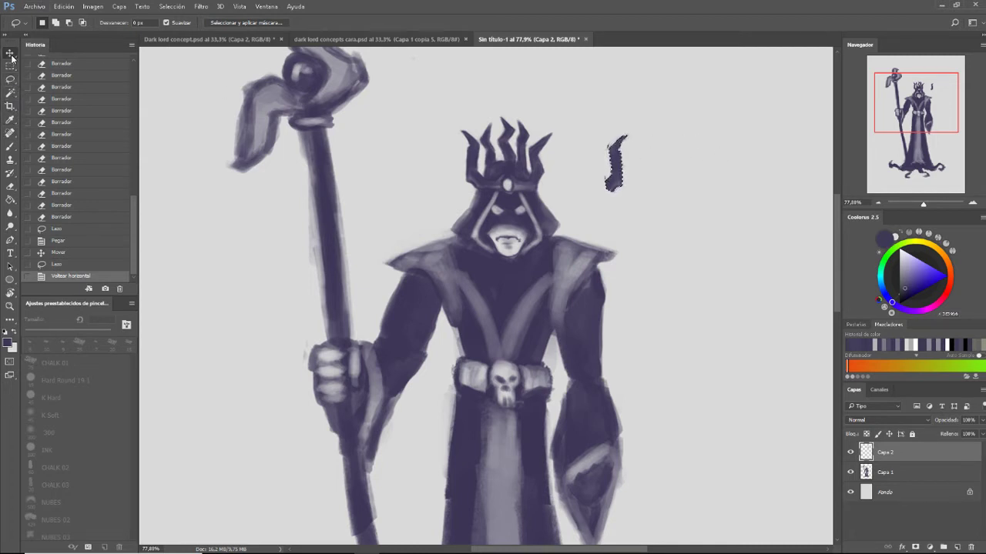
left_click_drag(614, 179, 539, 179)
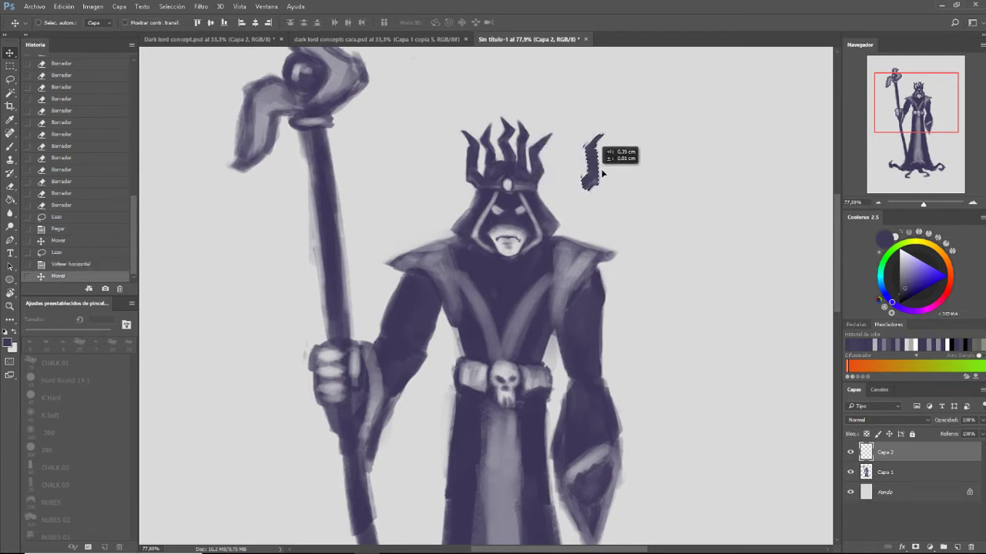
left_click_drag(543, 168, 601, 169)
Trim the loose spike's edges with a 38 px eraser, comparing by toggling its layer visibility
key("ctrl+d")
key("e")
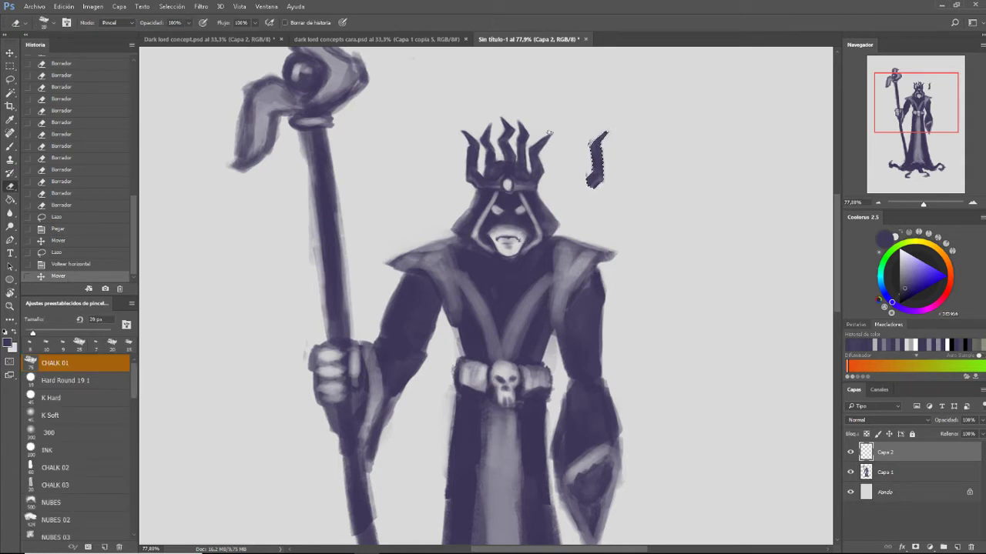
left_click_drag(601, 142, 593, 185)
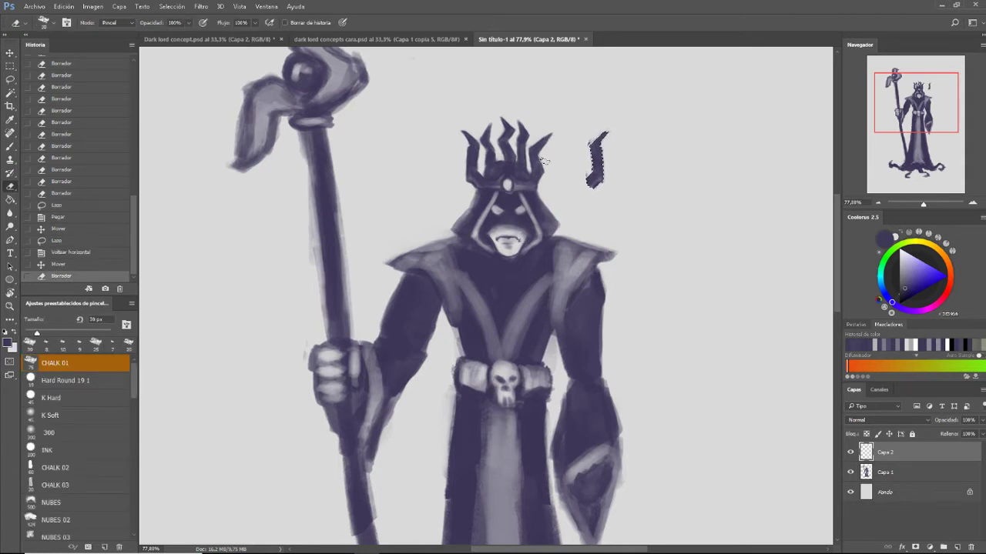
left_click(172, 7)
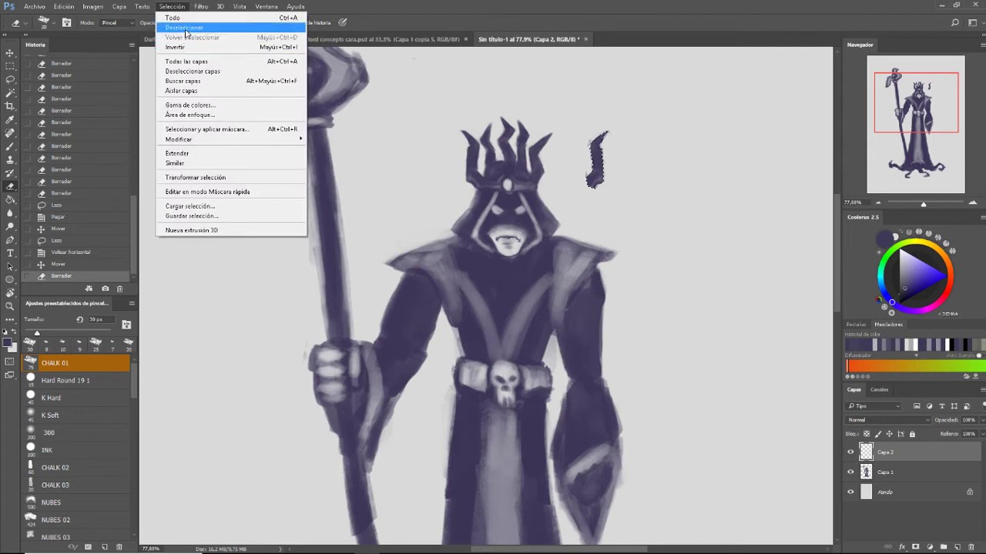
left_click(175, 29)
left_click_drag(554, 134, 548, 142)
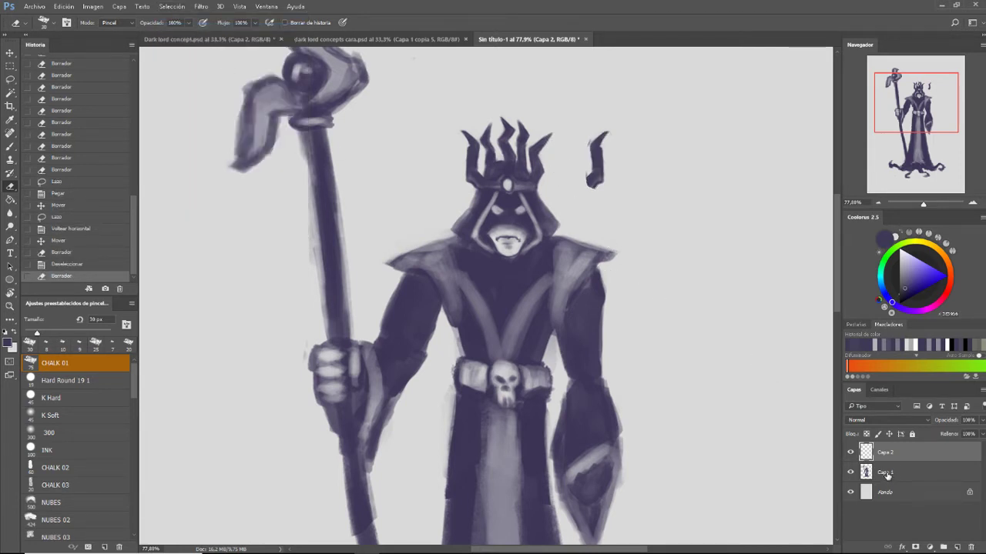
left_click(850, 452)
left_click(850, 452)
Move the spike against the crown's right side and merge Capa 2 down into Capa 1
left_click(892, 475)
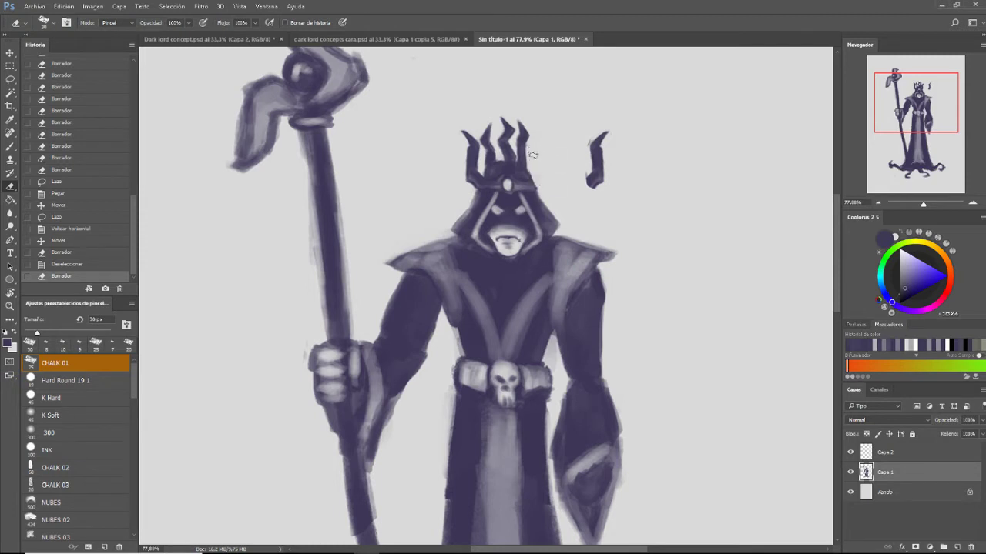
left_click_drag(534, 151, 533, 153)
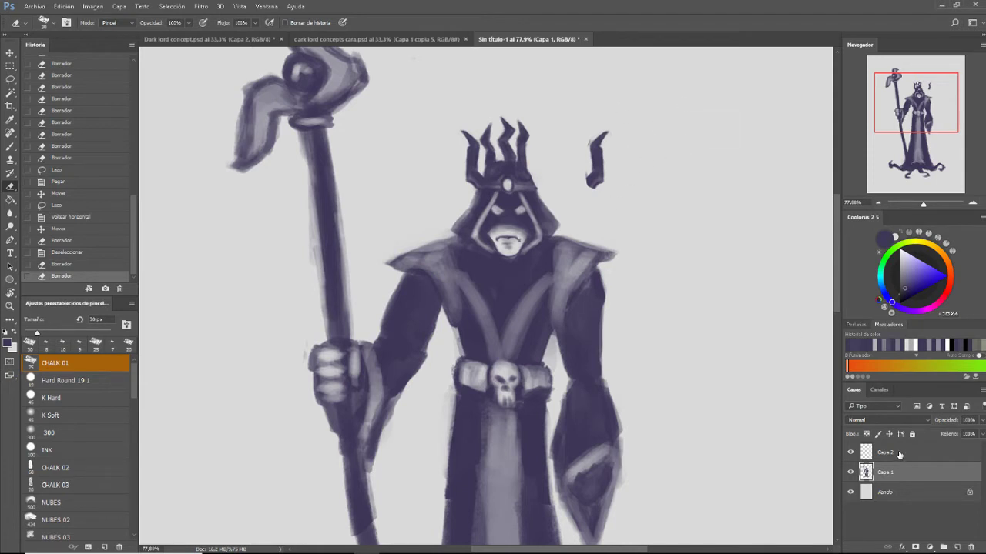
left_click(897, 455)
left_click(10, 52)
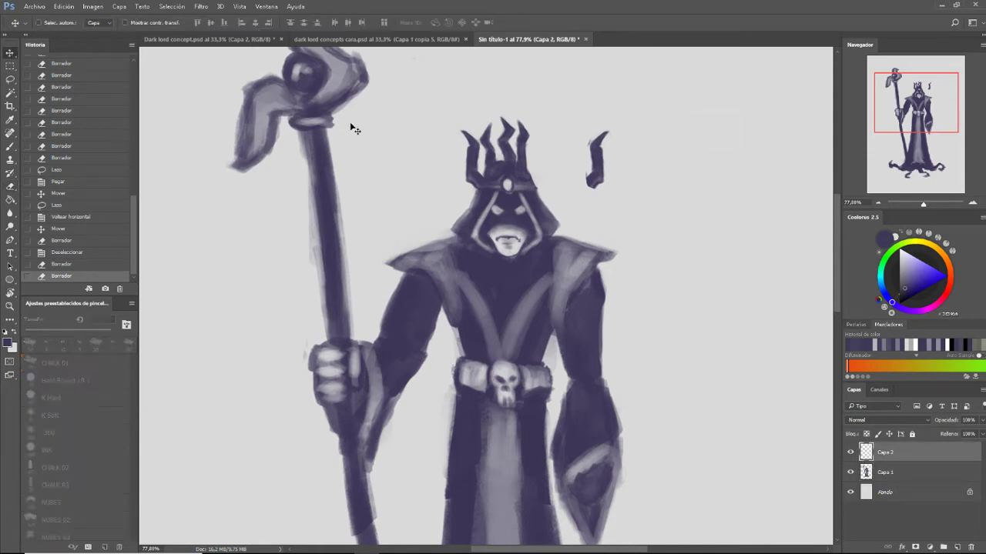
left_click_drag(593, 174, 541, 171)
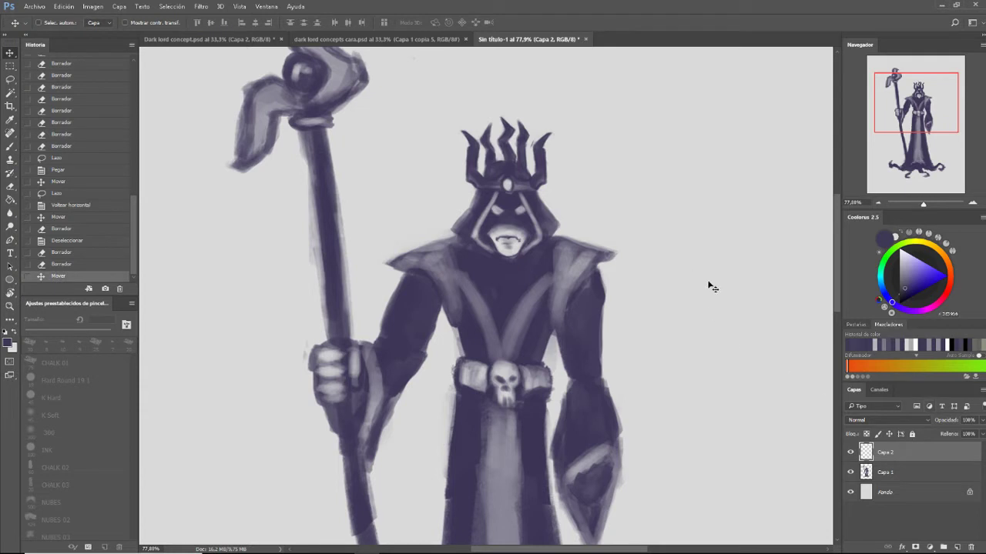
key("ctrl")
key("ctrl+e")
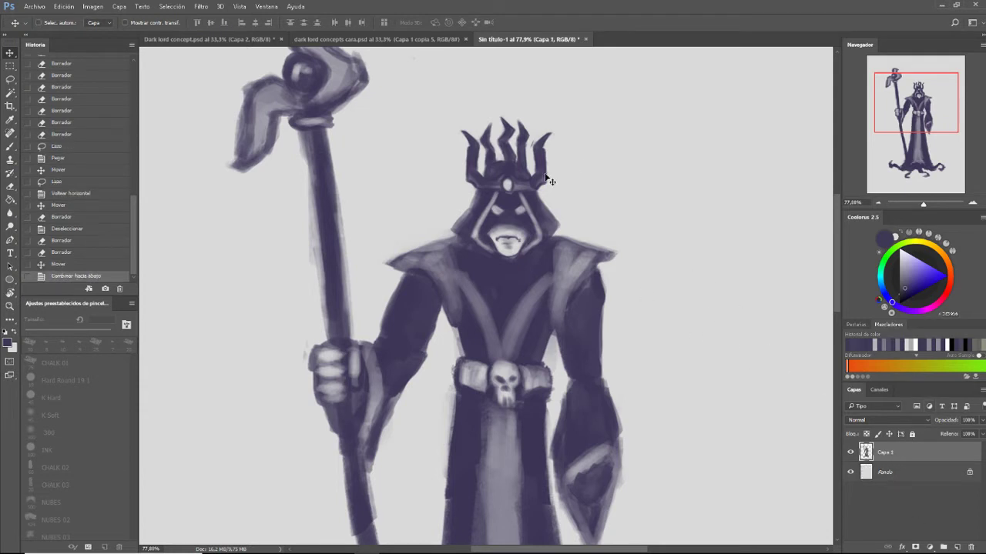
Lightly erase the crown's edge, then paint 25 px purple strokes along its right edge
key("e")
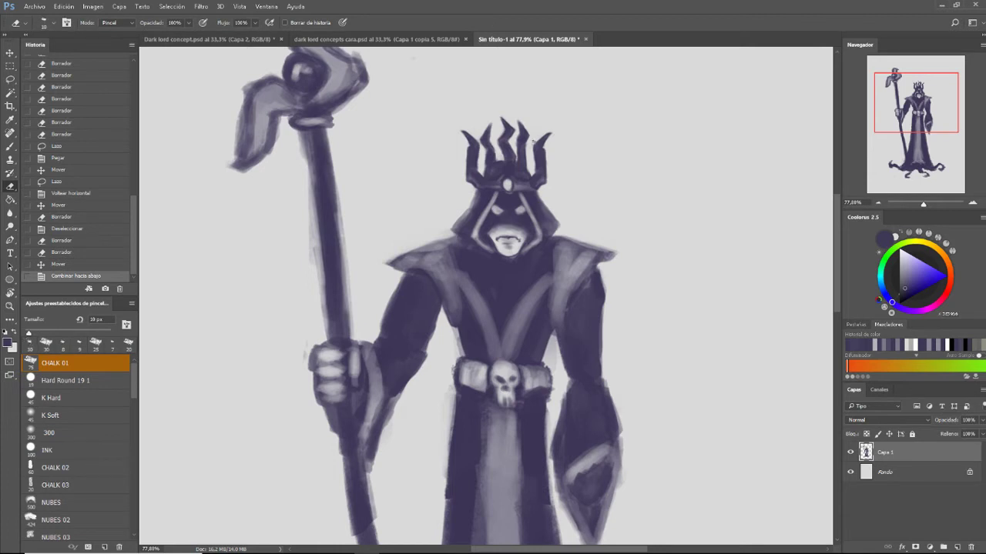
left_click_drag(539, 136, 537, 181)
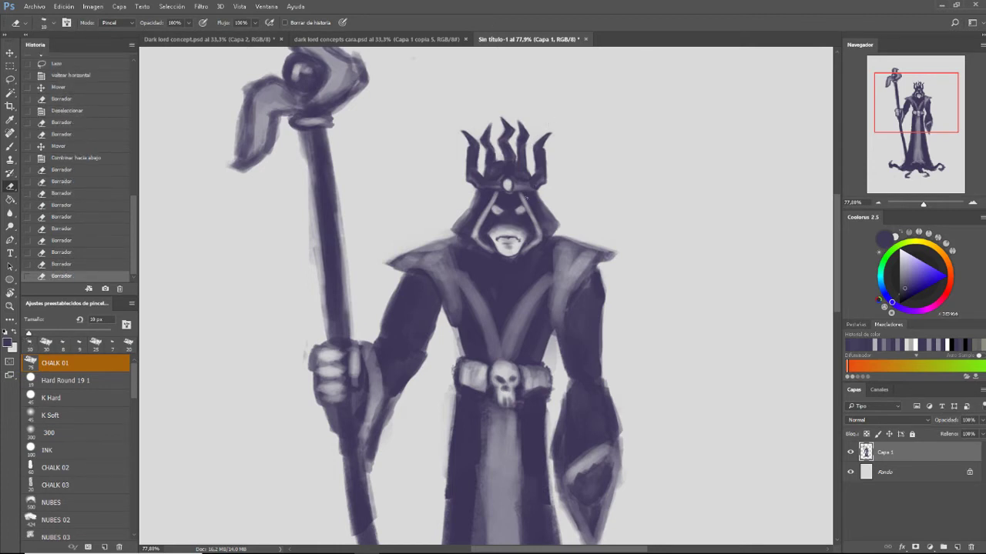
key("b")
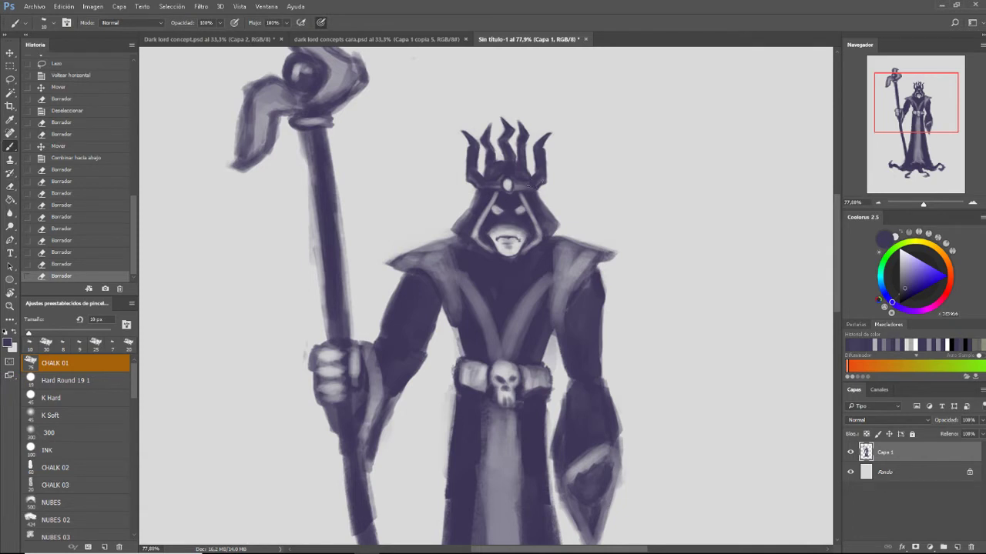
key("bracketright")
key("bracketright")
left_click_drag(530, 184, 541, 180)
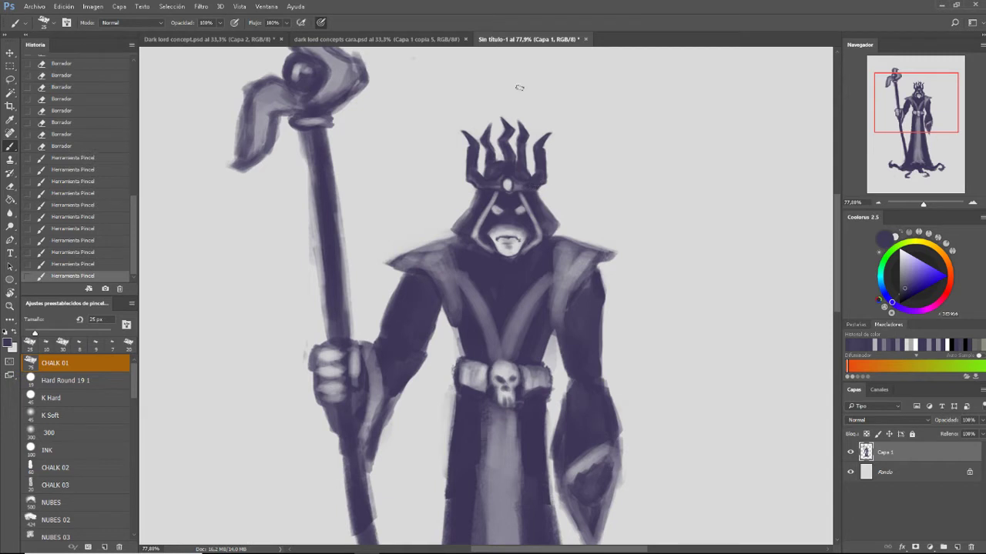
left_click(10, 79)
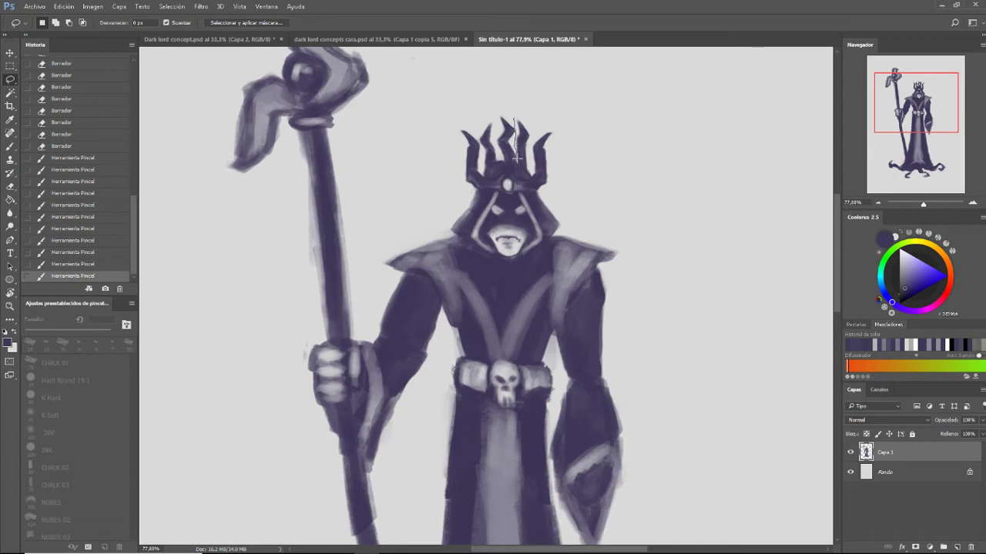
Copy a lassoed crown spike to a new layer, flip it horizontally, and move it to the crown's centre
mouse_move(522, 166)
left_mouse_down()
mouse_move(532, 136)
mouse_move(514, 125)
left_mouse_up()
key("ctrl+c")
key("ctrl+v")
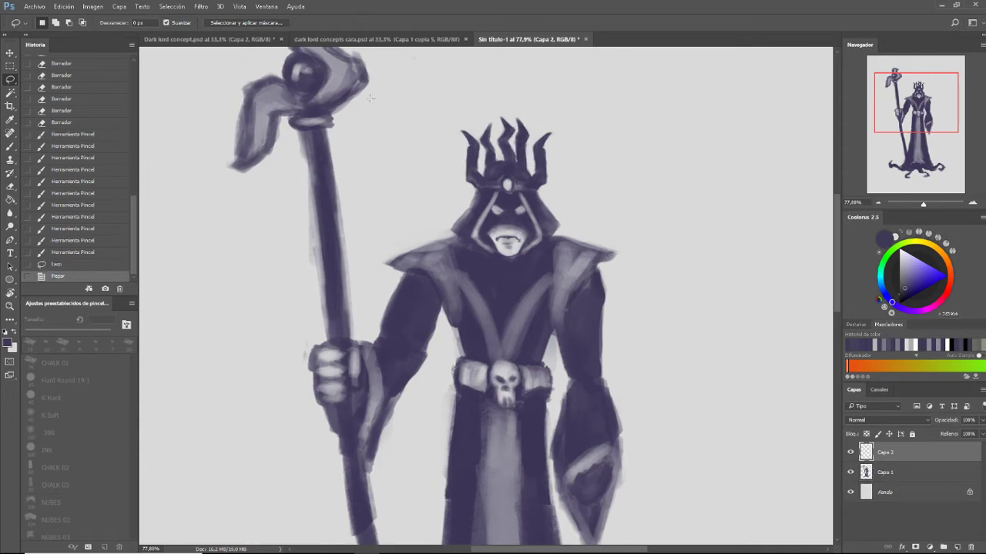
left_click(93, 6)
mouse_move(64, 7)
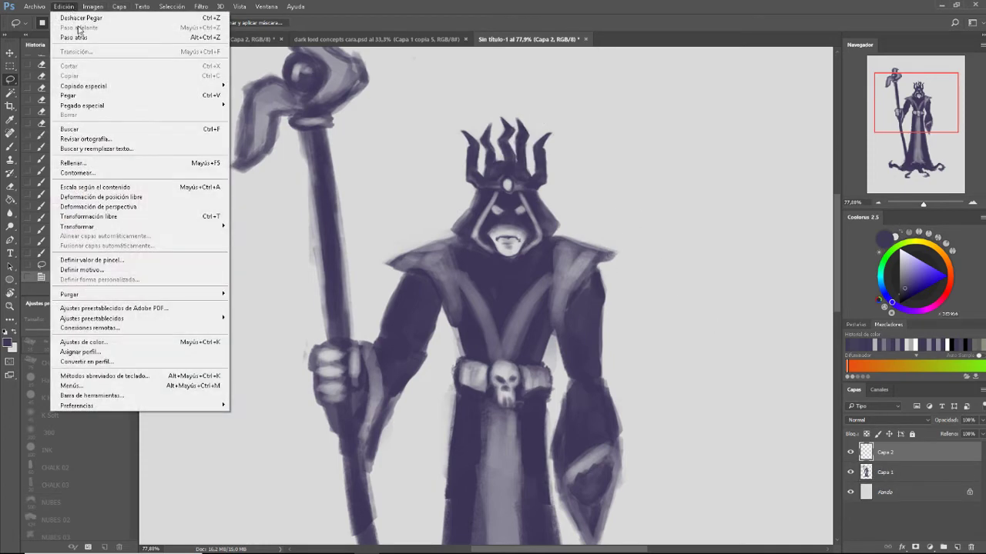
mouse_move(77, 226)
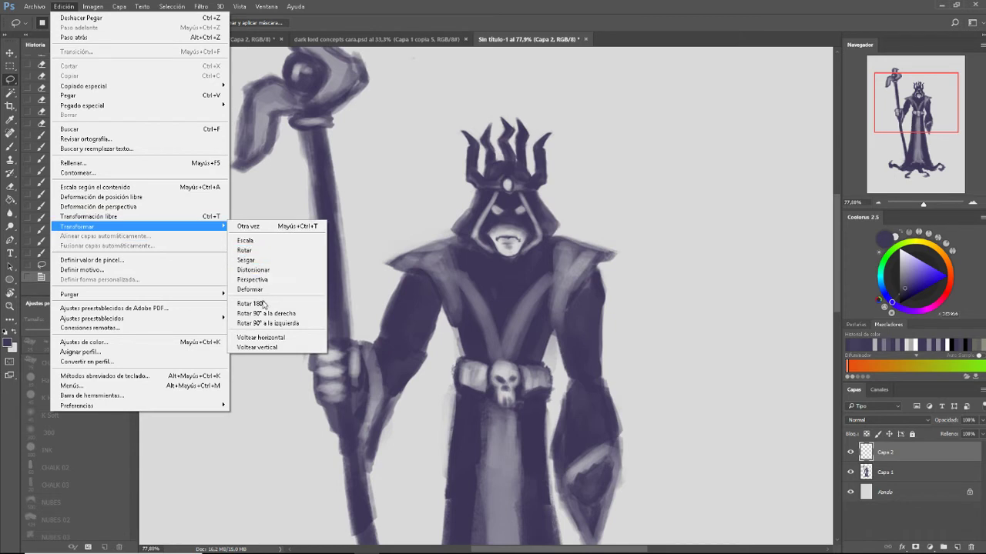
left_click(261, 339)
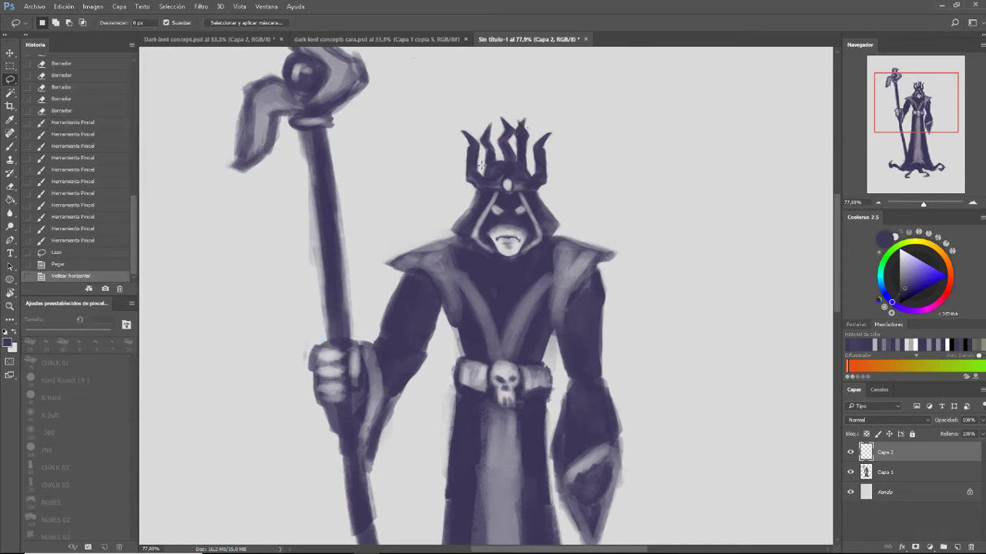
key("v")
left_click_drag(515, 146, 490, 155)
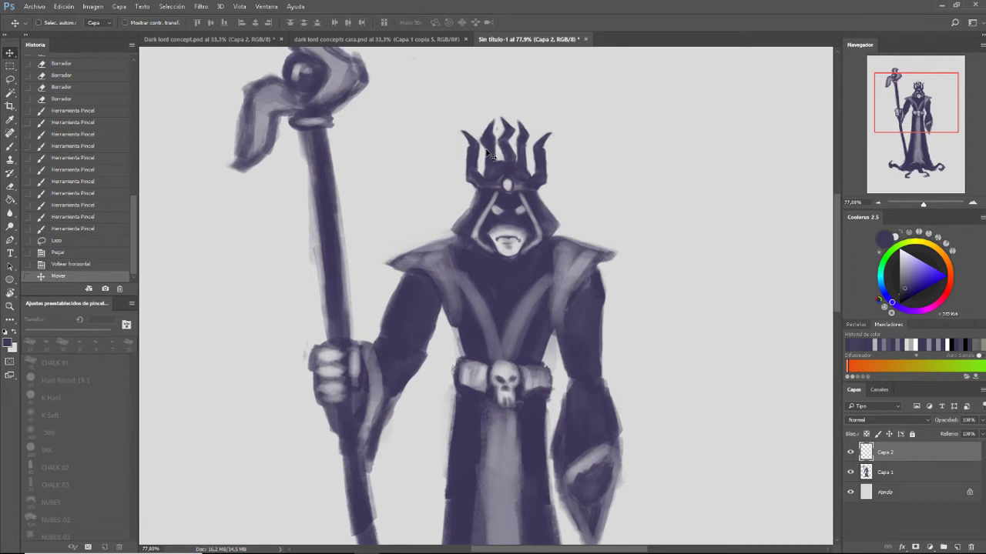
On Capa 1, erase a thin line through the crown at 25 px beneath the new central prong
left_click(887, 474)
key("e")
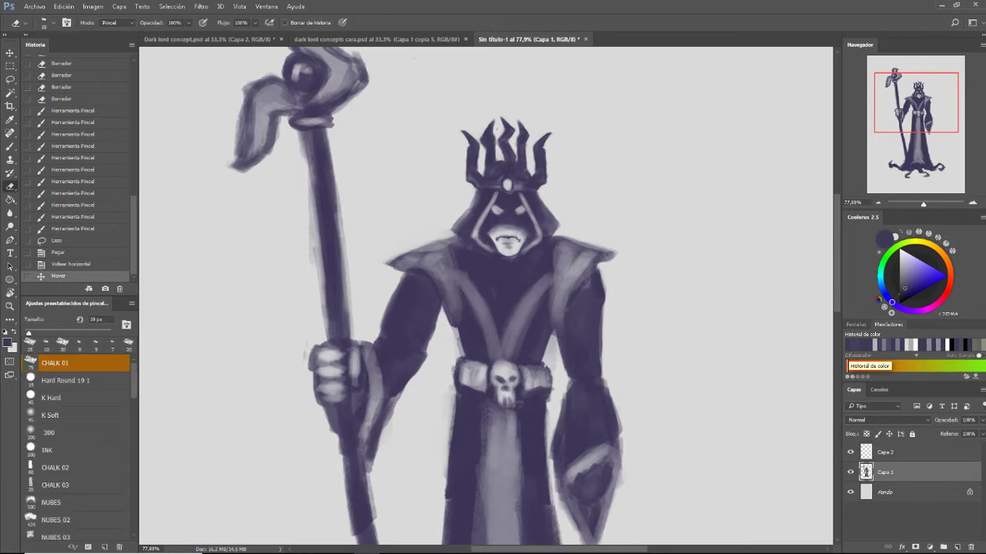
left_click_drag(482, 136, 485, 152)
key("bracketright")
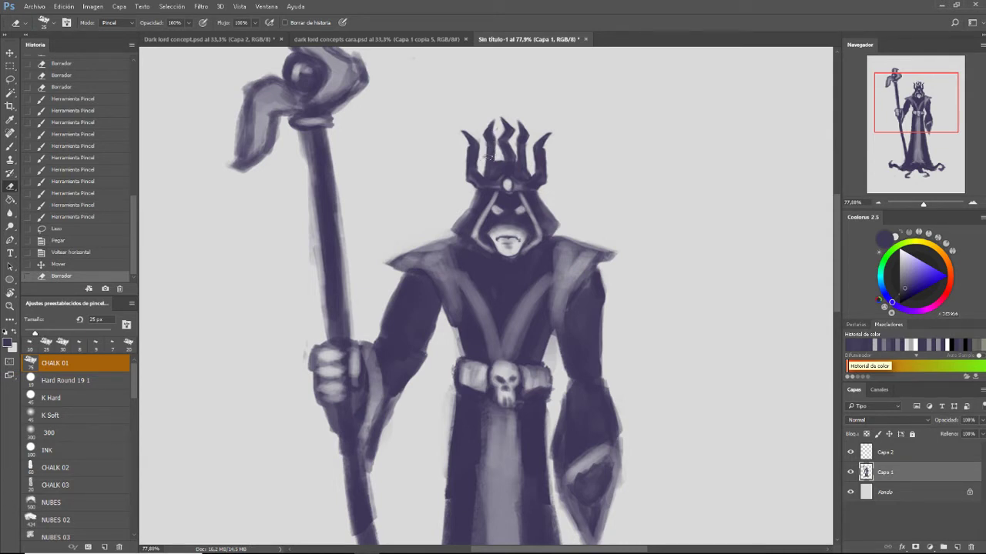
left_click(493, 154)
left_click(905, 452)
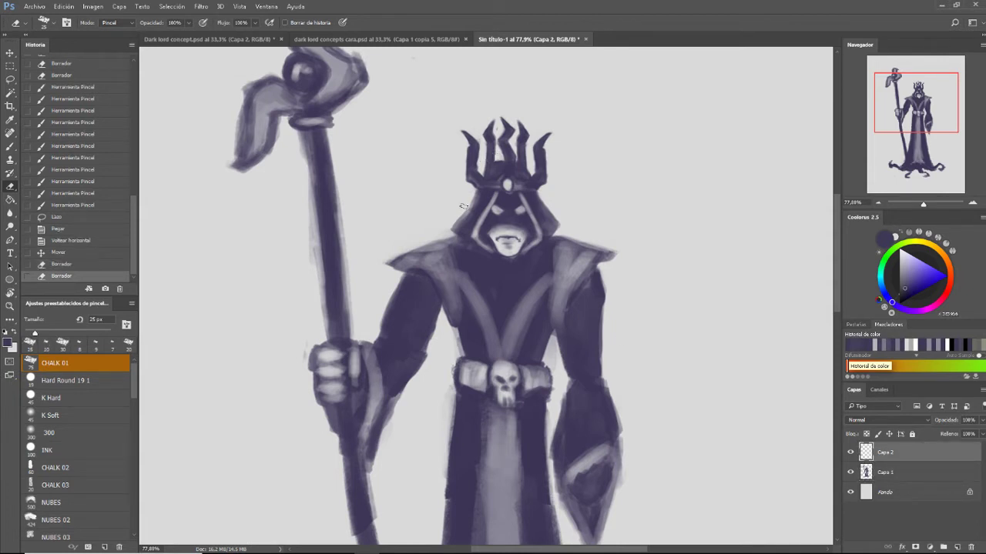
Rotate the centre spike to about -5.21° and merge it down into Capa 1
key("ctrl+t")
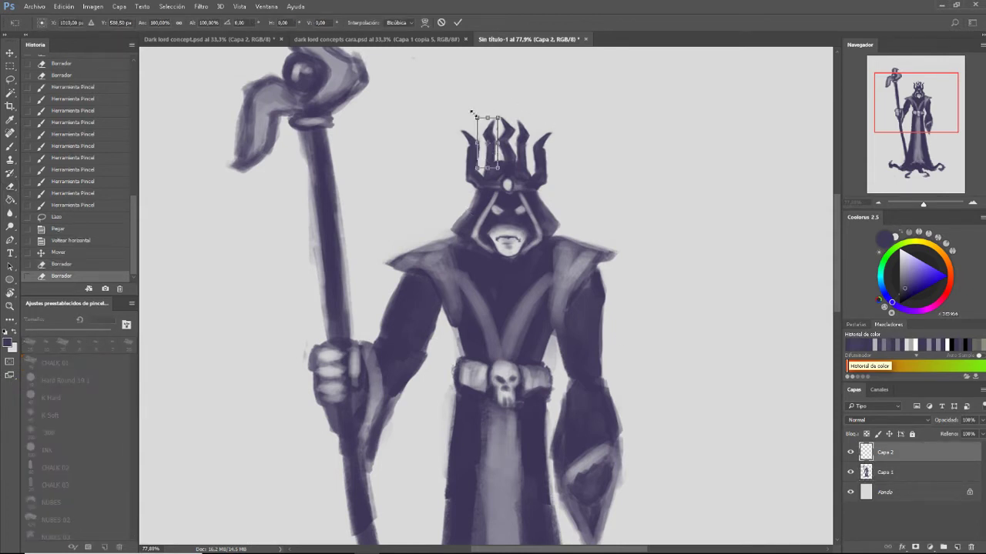
left_click_drag(471, 111, 469, 107)
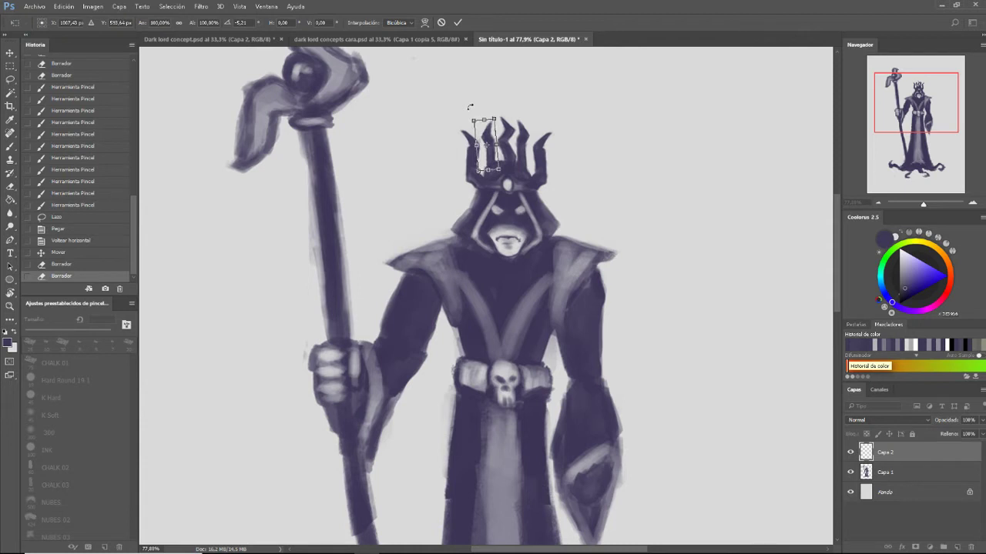
key("Return")
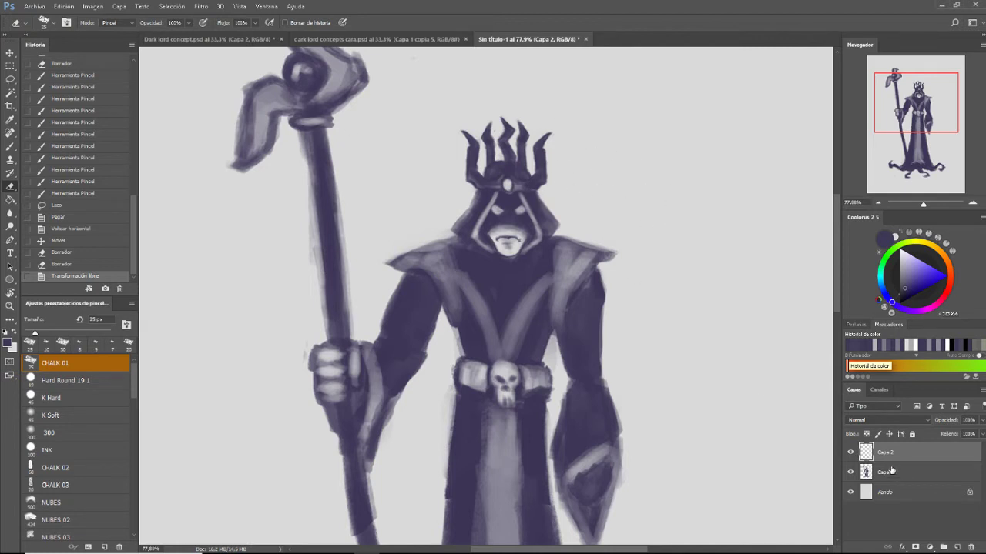
key("ctrl+e")
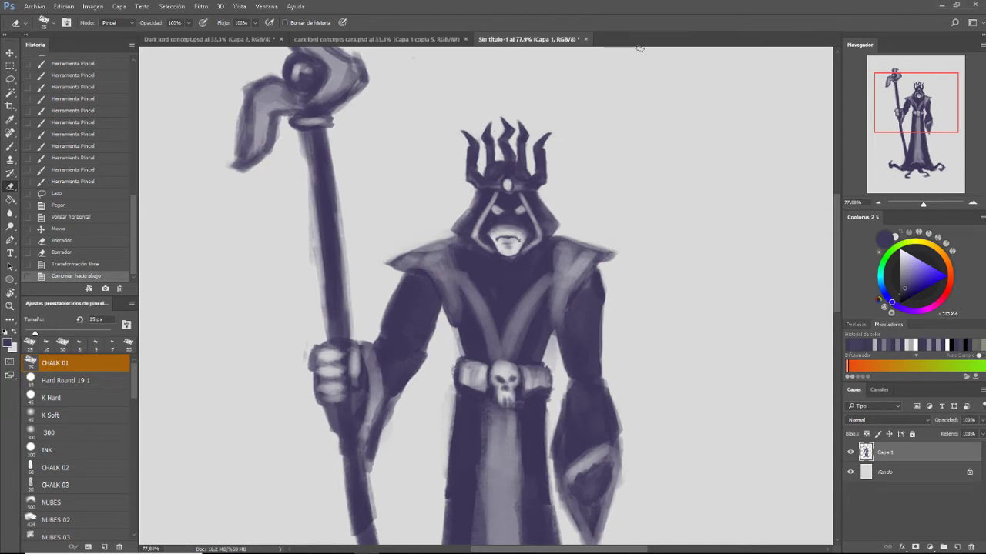
Sample the shoulder's purple-grey and paint around the crown's left spike with a smaller brush
key("b")
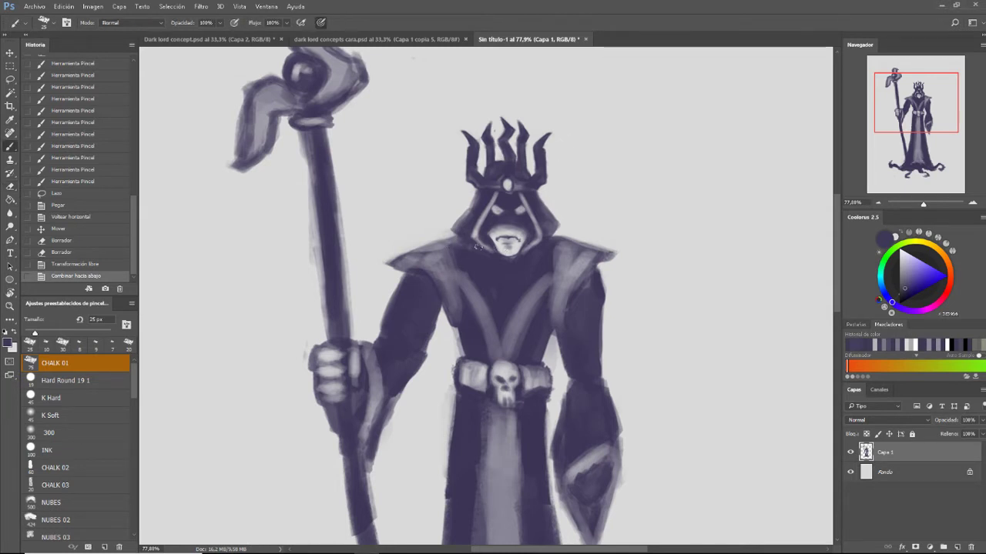
left_click(444, 277, "alt")
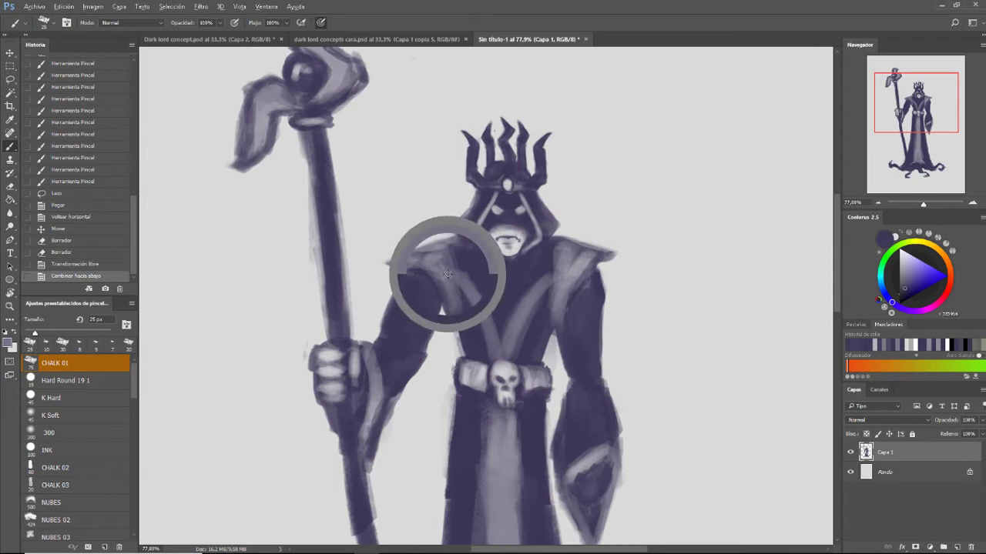
key("bracketleft")
key("bracketleft")
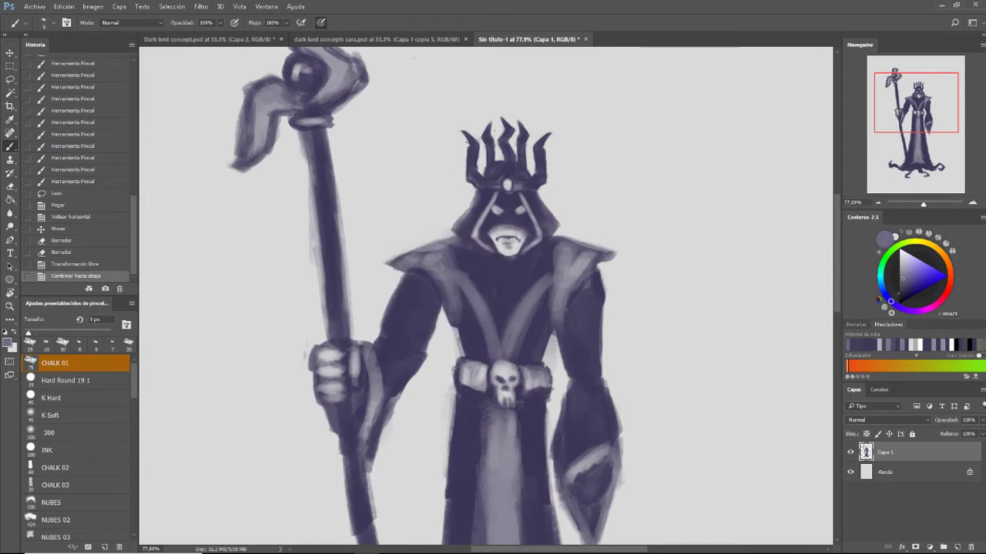
left_click_drag(465, 136, 468, 142)
left_click_drag(466, 138, 469, 142)
left_click_drag(466, 138, 469, 143)
left_click_drag(466, 136, 469, 142)
left_click_drag(466, 137, 470, 143)
Dab purple-grey paint down the crown's left edge
left_click(469, 152)
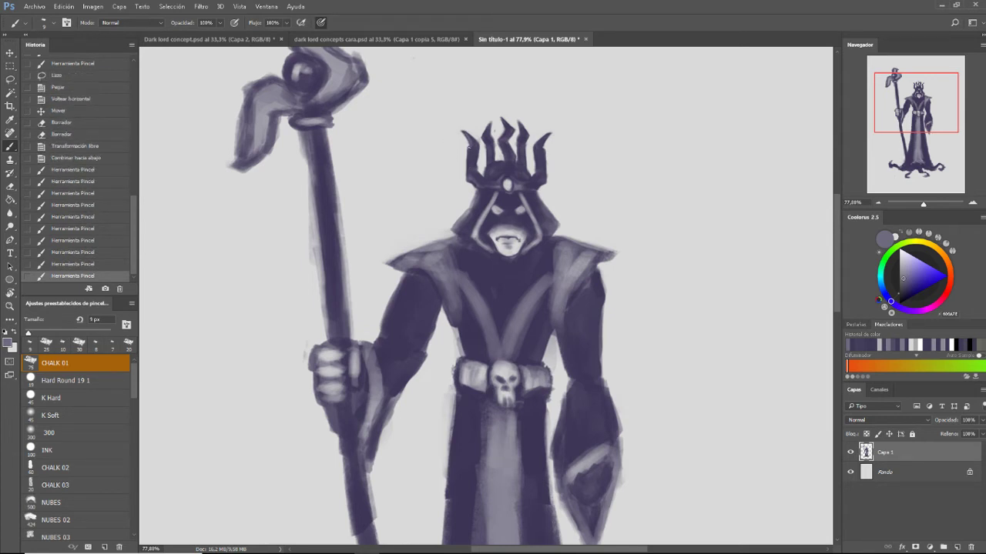
left_click(469, 154)
left_click(468, 156)
left_click(468, 158)
left_click(469, 161)
left_click(468, 162)
left_click(468, 166)
left_click(469, 171)
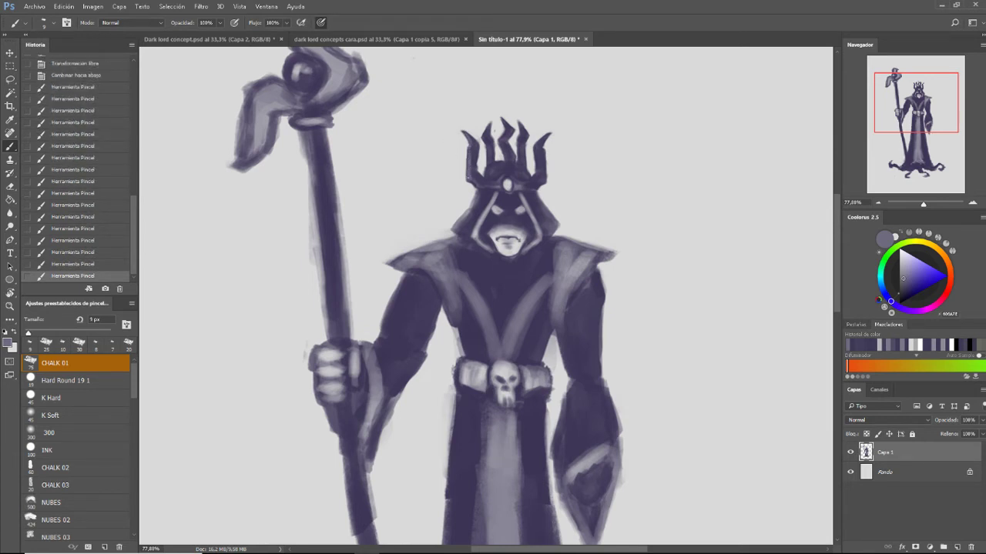
left_click(470, 176)
left_click(471, 181)
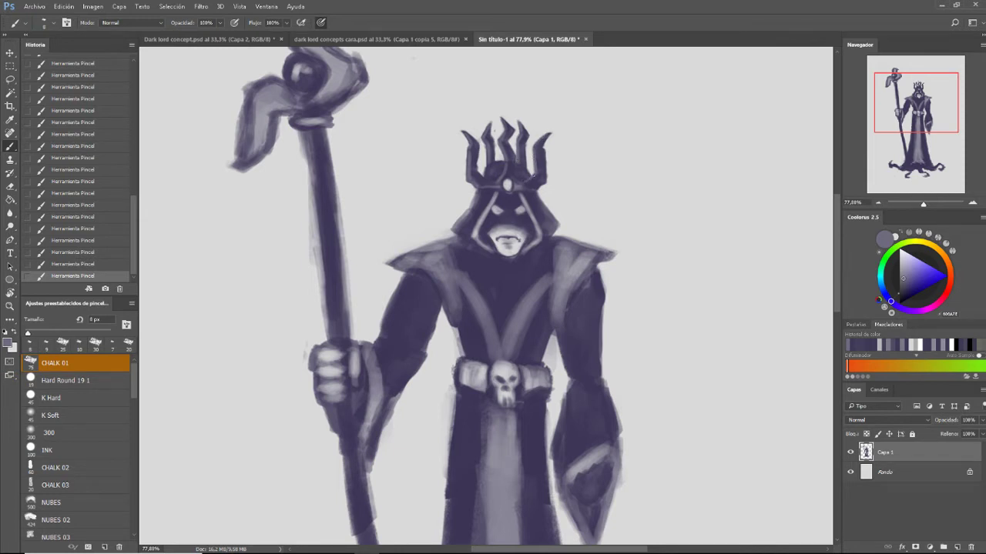
Pick a darker purple-grey, enlarge the brush to 15 px and sample colour near the crown
left_click(531, 183, "alt")
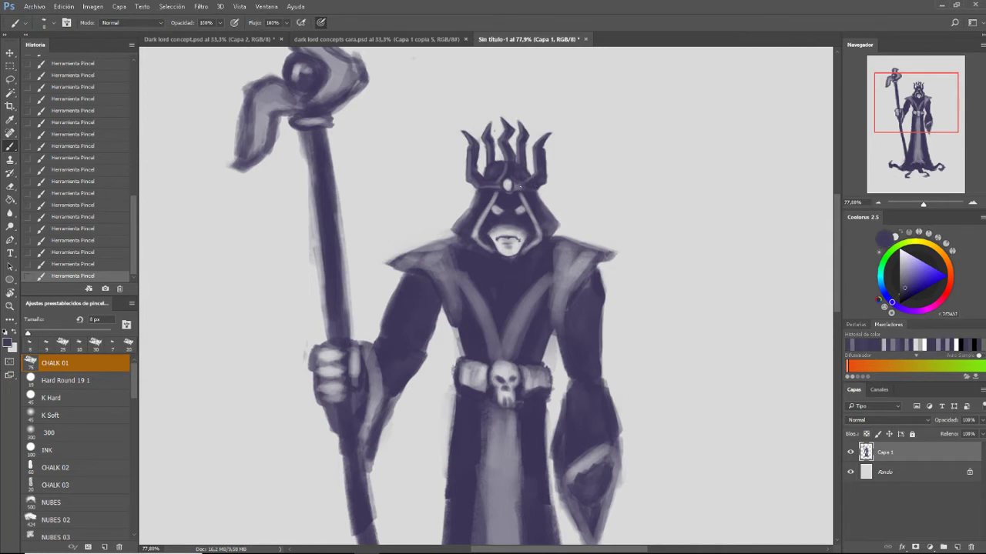
key("bracketright")
key("bracketright")
key("bracketright")
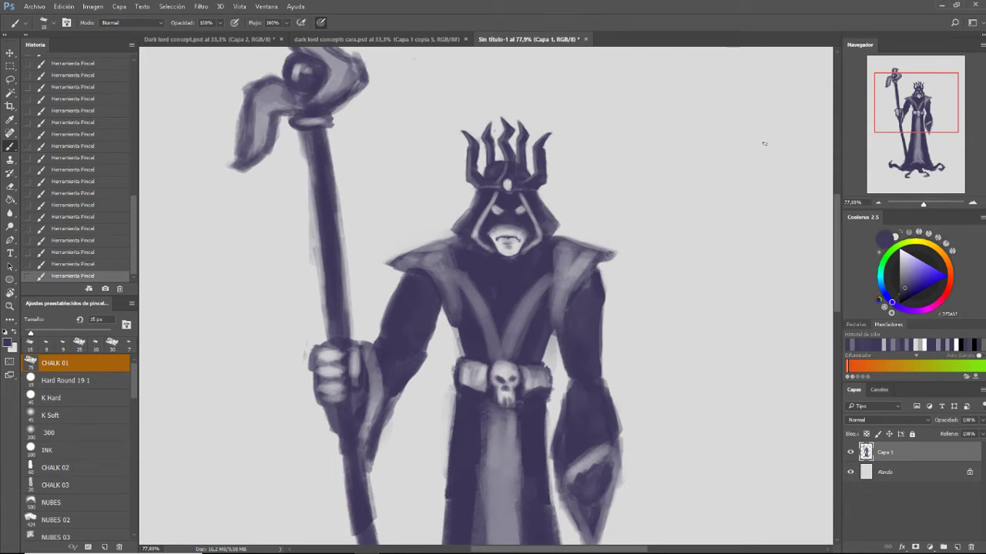
left_click(540, 209, "alt")
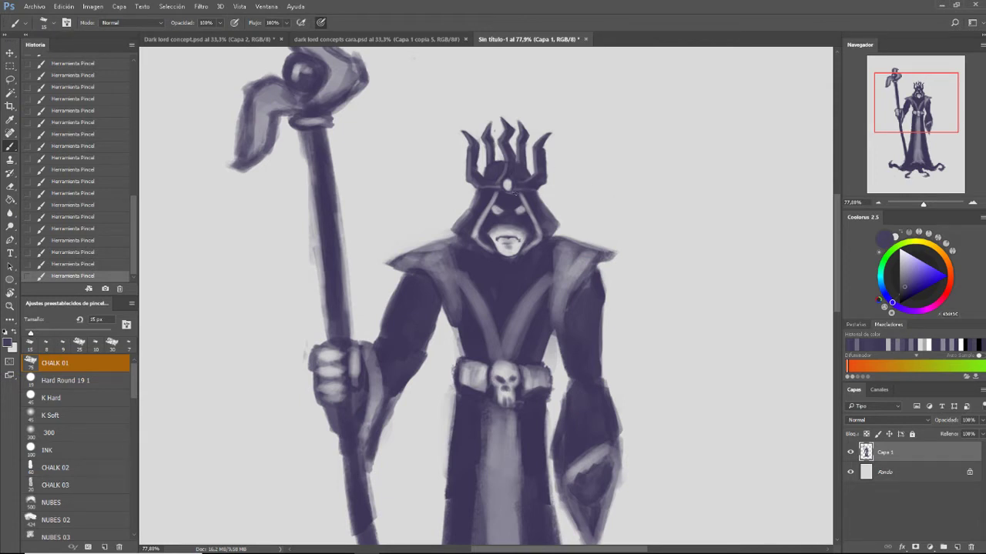
Erase small bits along the crown's left edge with repeated eraser dabs
key("e")
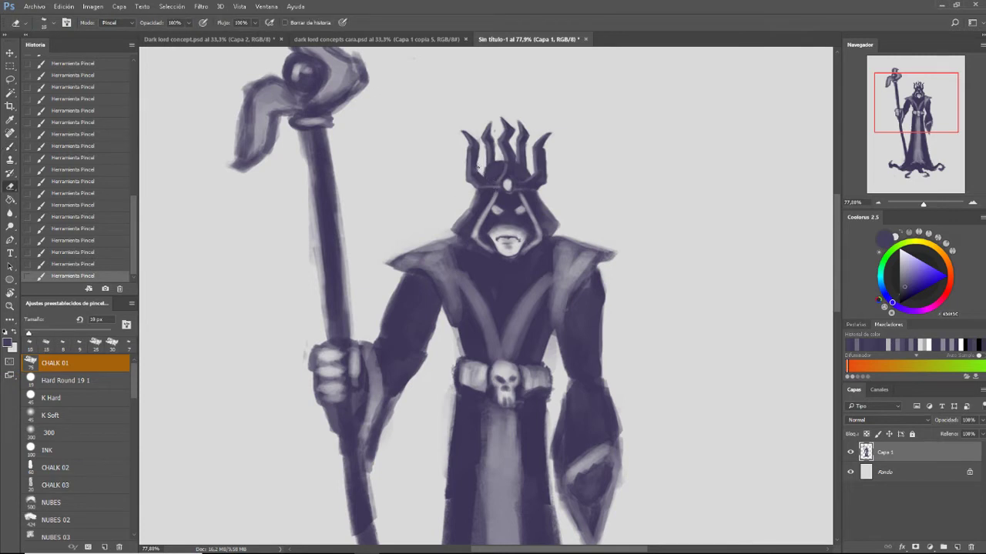
left_click(477, 165)
left_click(478, 160)
left_click(480, 153)
left_click(482, 141)
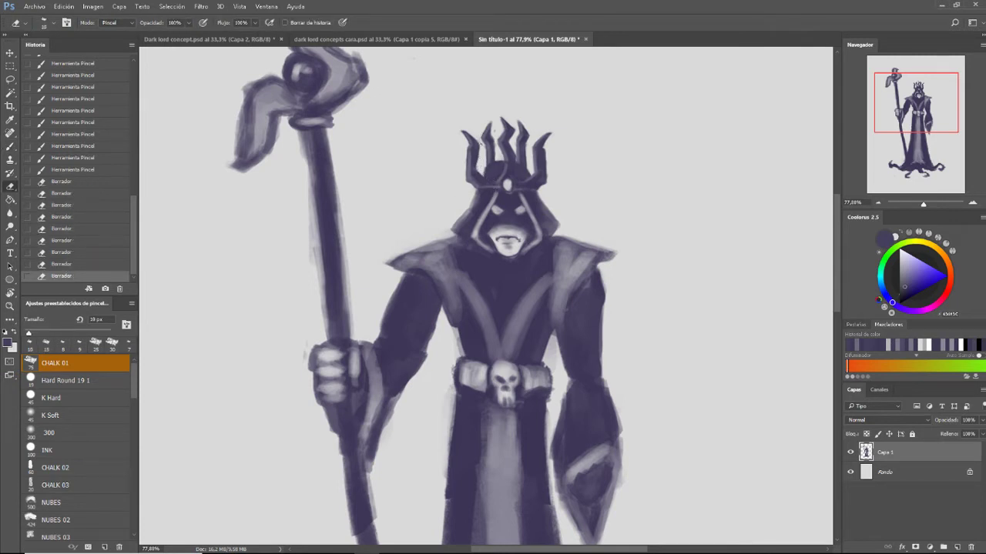
left_click(483, 142)
left_click(483, 145)
left_click(483, 147)
left_click(483, 148)
left_click(484, 150)
left_click(484, 151)
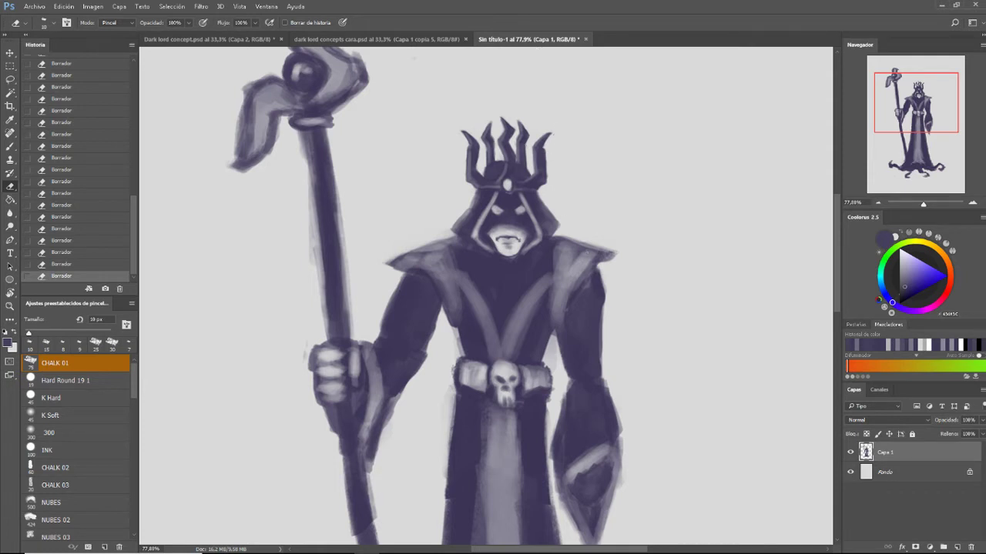
Recentre the view and zoom in to 135% on the hood and crown
left_click_drag(537, 285, 481, 280)
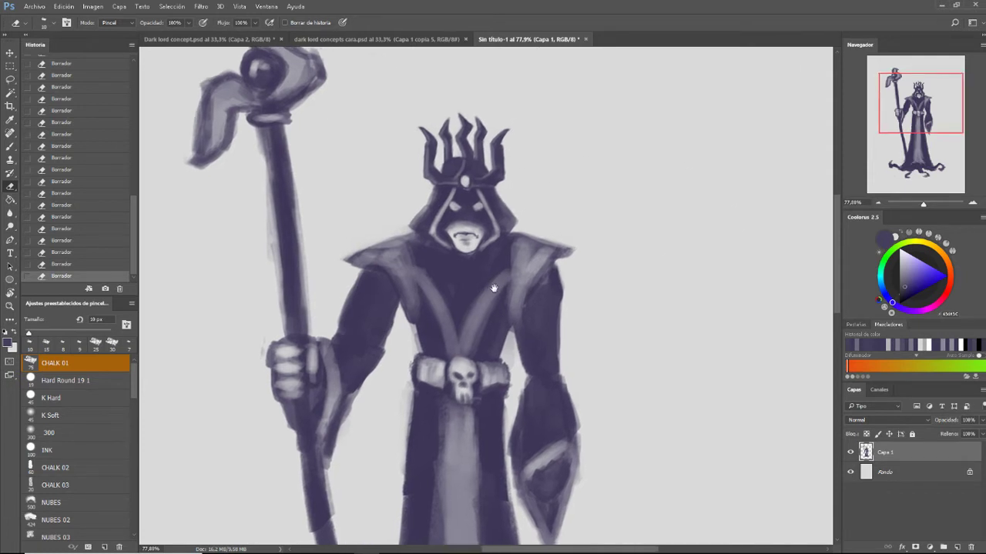
left_click_drag(924, 204, 928, 205)
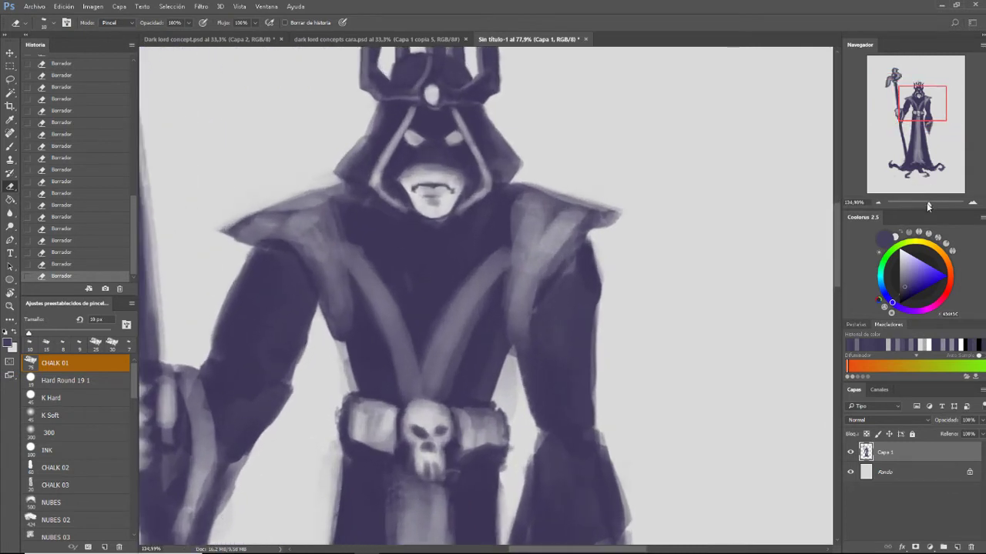
left_click_drag(519, 308, 556, 323)
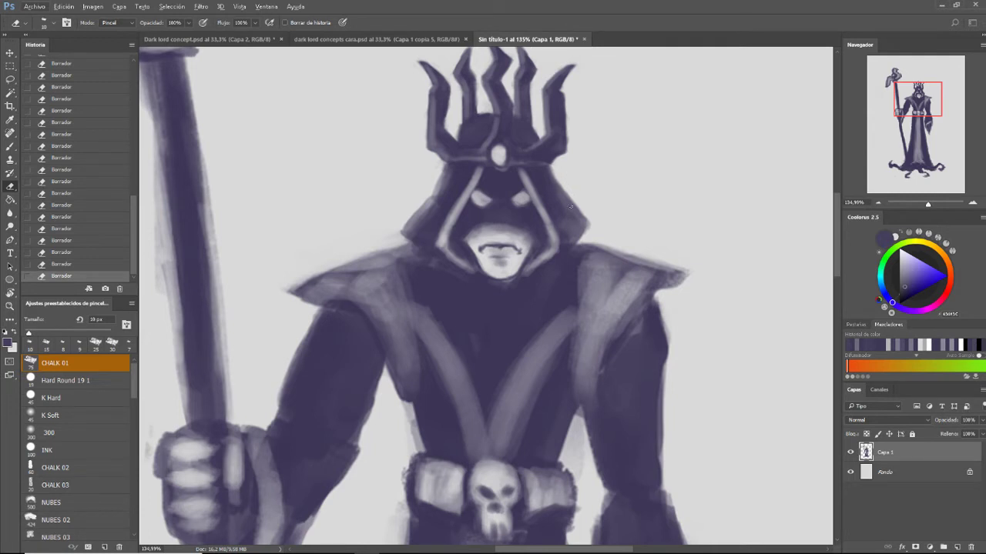
Shade the hood's right side and edge with darker purple strokes and dabs
key("b")
left_click(544, 189, "alt")
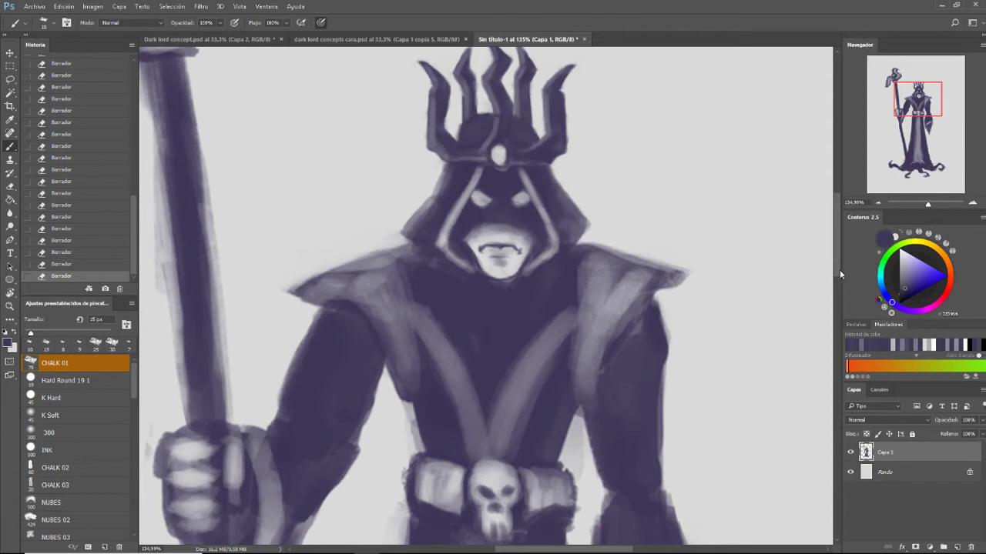
left_click(905, 293)
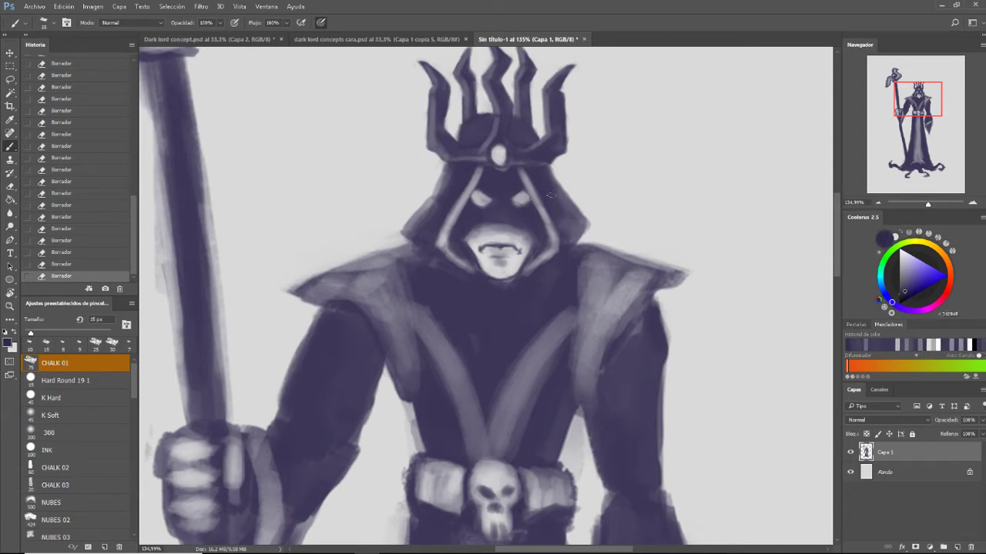
left_click_drag(551, 182, 580, 230)
left_click_drag(577, 236, 582, 224)
left_click_drag(577, 229, 582, 225)
left_click_drag(581, 232, 583, 225)
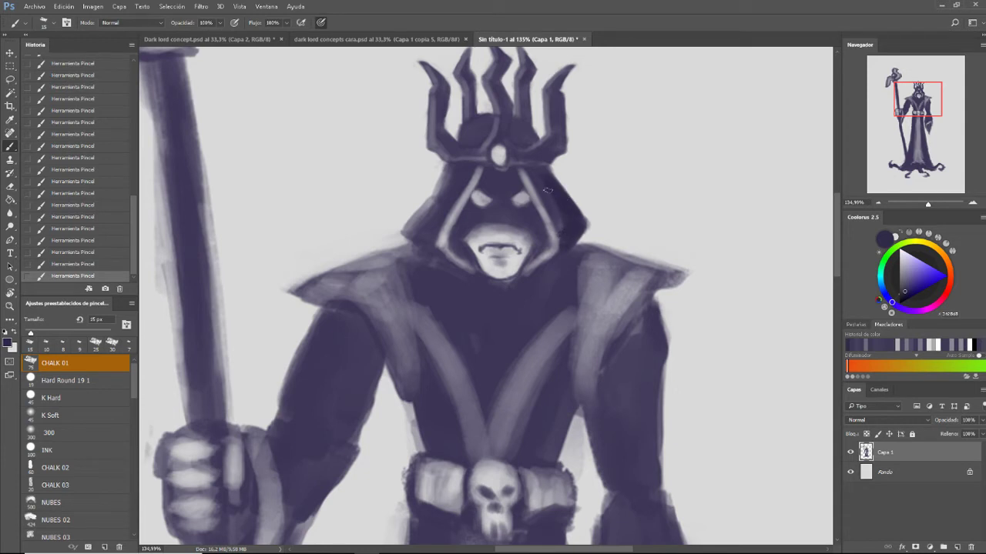
left_click_drag(557, 216, 560, 225)
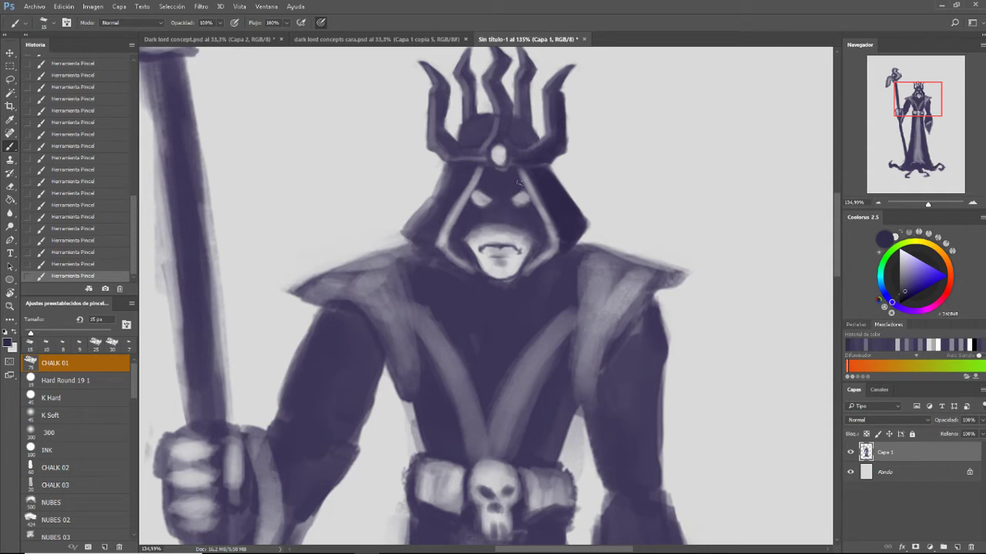
Adjust the brush between 9 and 28 px and settle on a lighter grey-purple
key("bracketleft")
key("bracketleft")
left_click(482, 159, "alt")
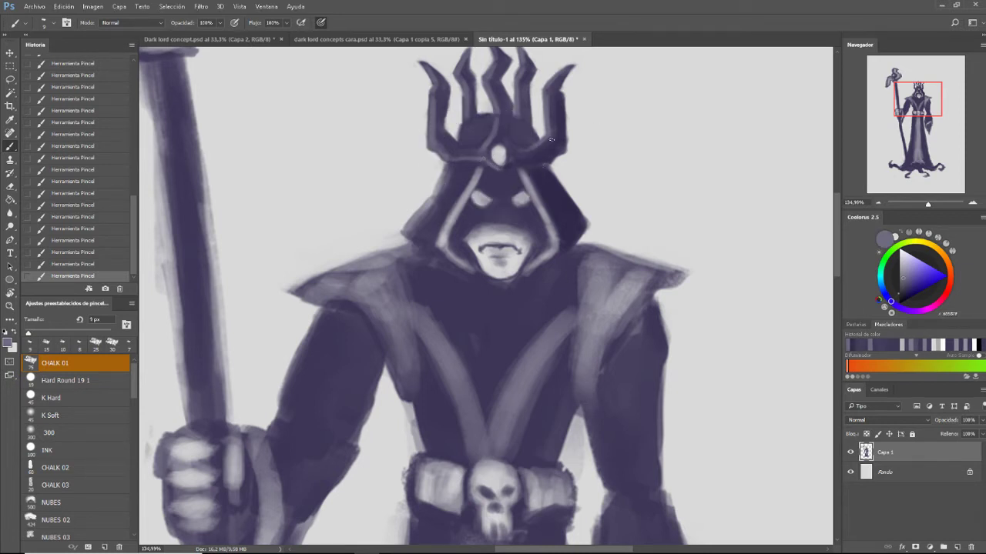
left_click(561, 208, "alt")
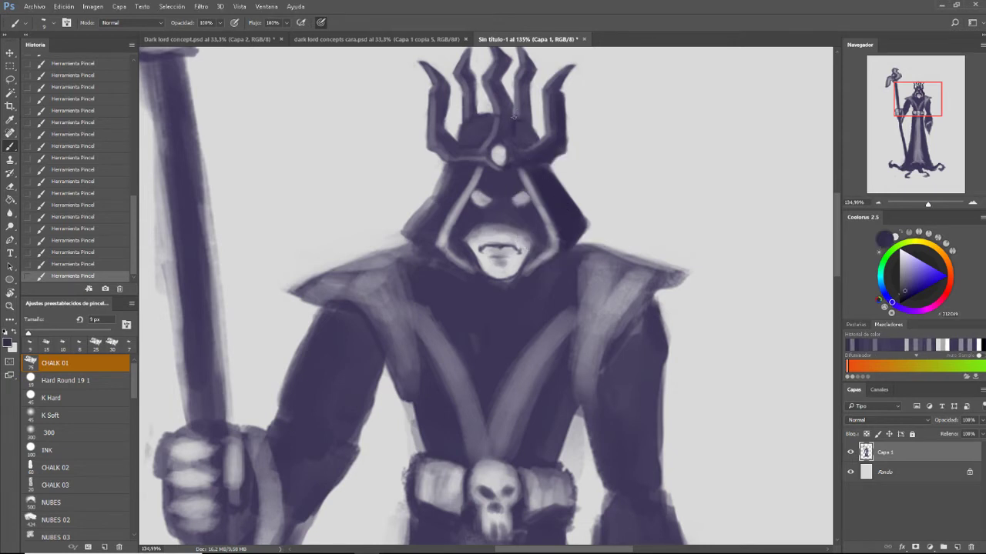
key("bracketright")
key("bracketright")
key("bracketright")
left_click(419, 211, "alt")
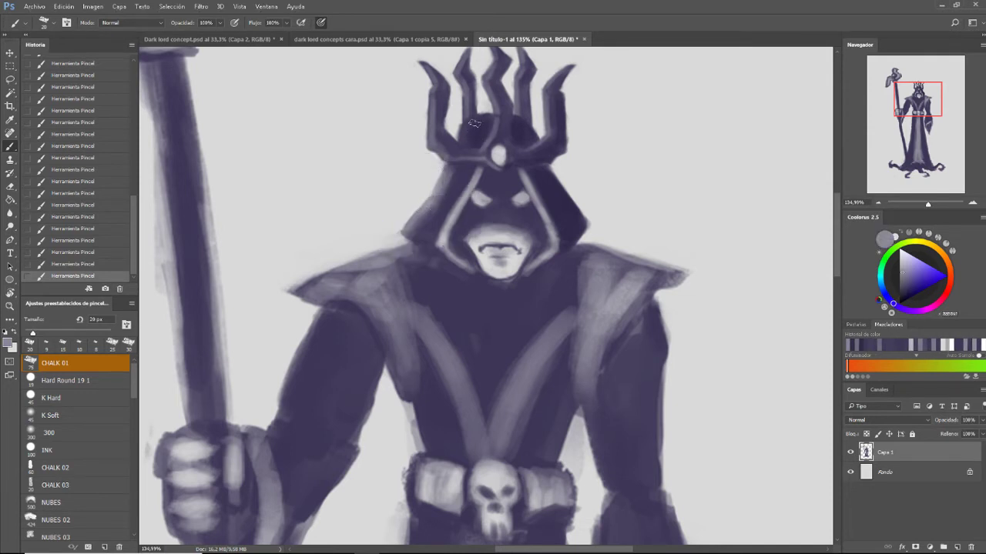
Add a light mark on the crown, then darken beside the right eye with hood purple at 9 px
left_click_drag(463, 130, 469, 138)
key("bracketleft")
key("bracketleft")
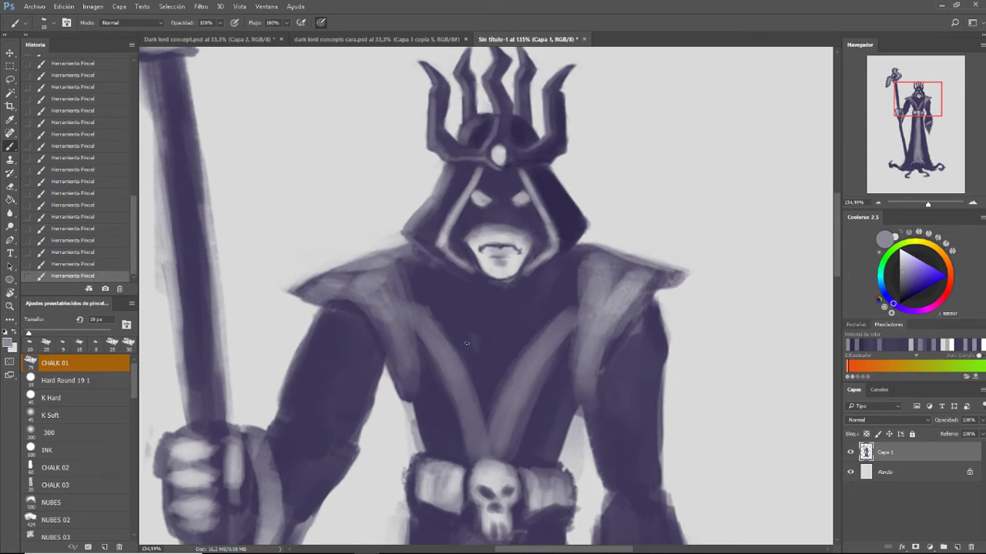
left_click(562, 202, "alt")
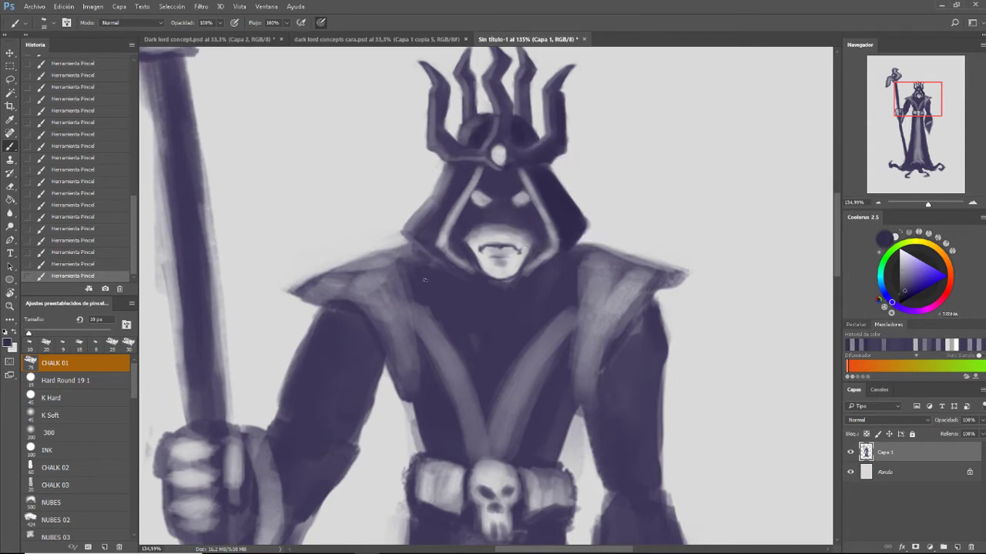
key("bracketright")
key("bracketright")
key("bracketright")
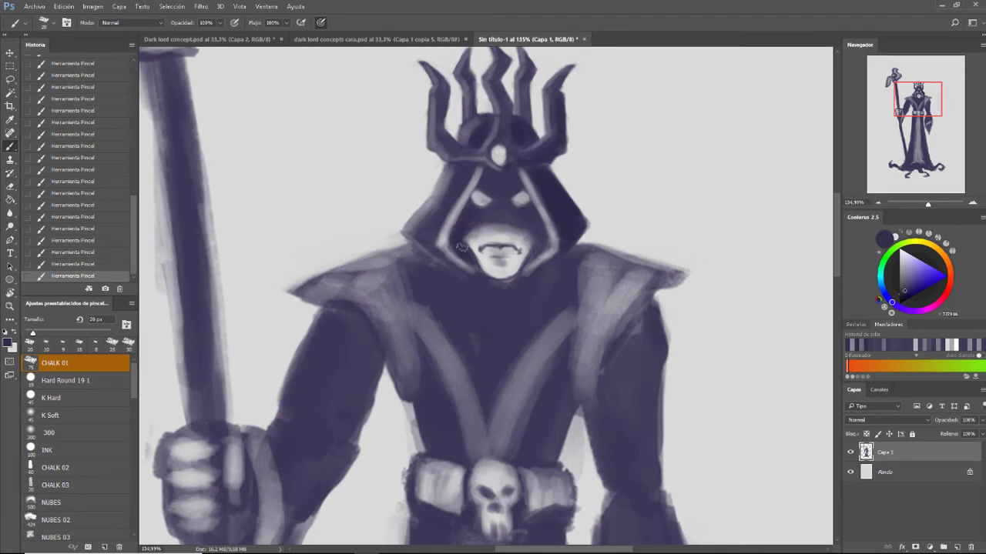
key("bracketleft")
key("bracketleft")
key("bracketleft")
key("bracketright")
key("bracketright")
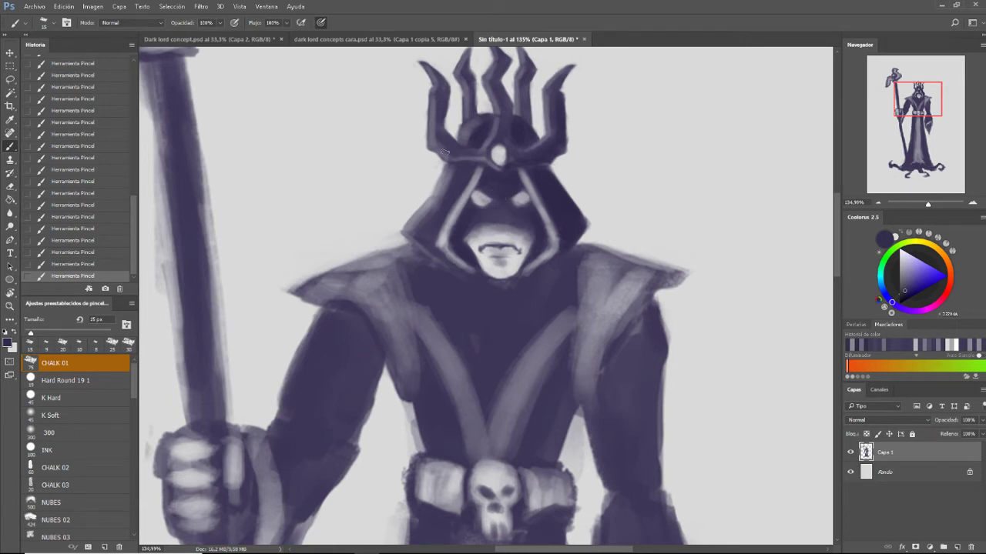
key("bracketleft")
key("bracketleft")
key("bracketleft")
key("bracketleft")
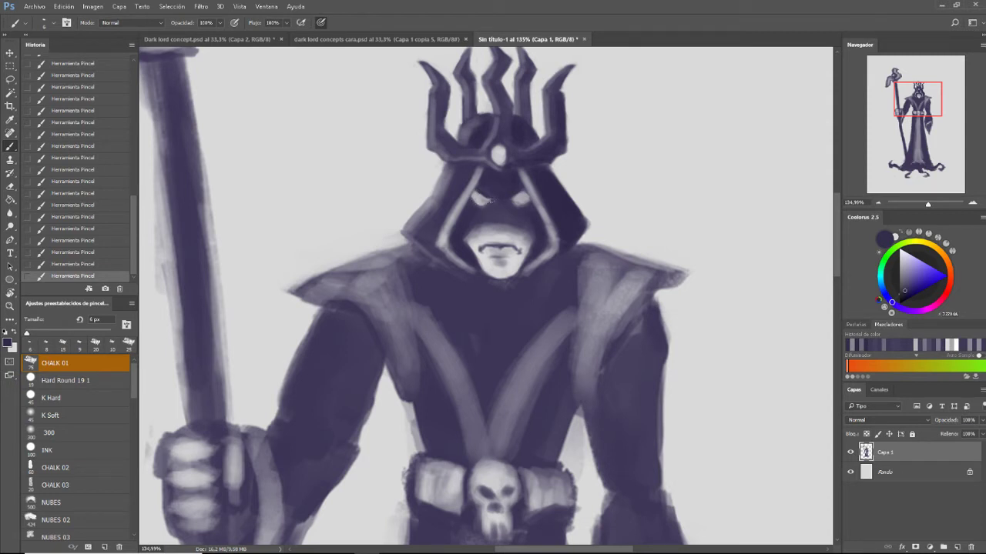
key("bracketright")
key("bracketright")
key("bracketright")
key("bracketright")
key("bracketright")
key("bracketleft")
key("bracketleft")
key("bracketleft")
key("bracketleft")
key("bracketleft")
key("bracketleft")
left_click_drag(522, 190, 515, 198)
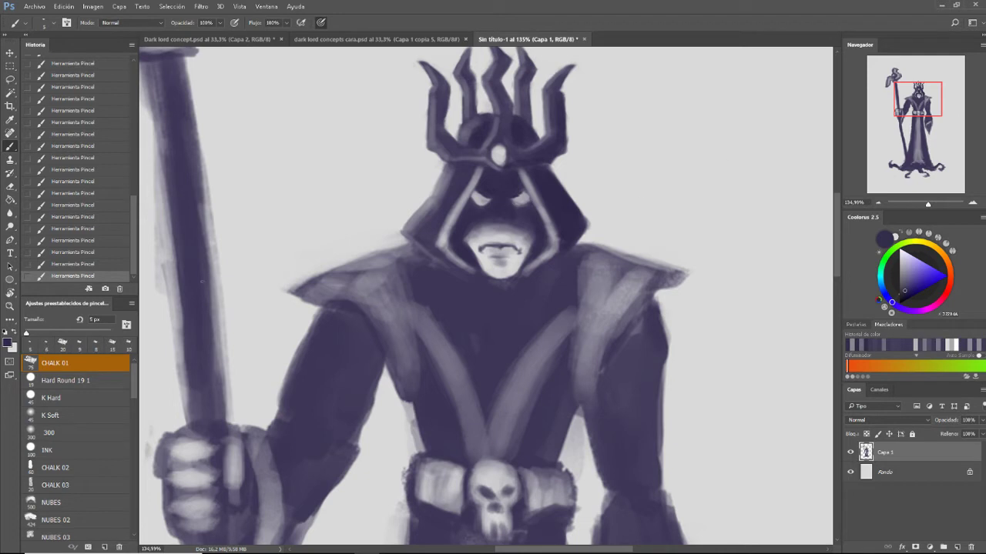
Compare recent strokes via History, redo and undo, then resize the brush between 7 and 20 px
left_click(74, 234)
left_click(77, 218)
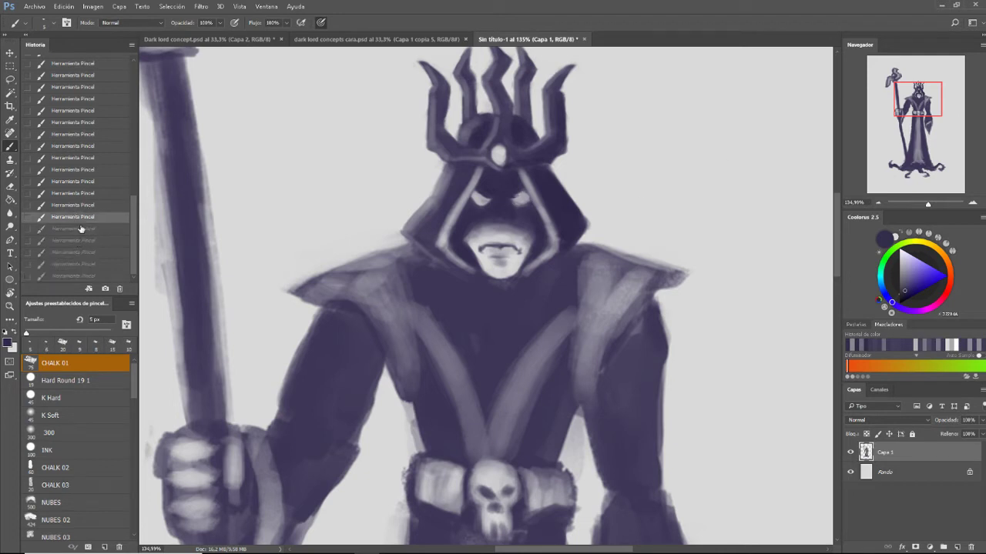
left_click(77, 182)
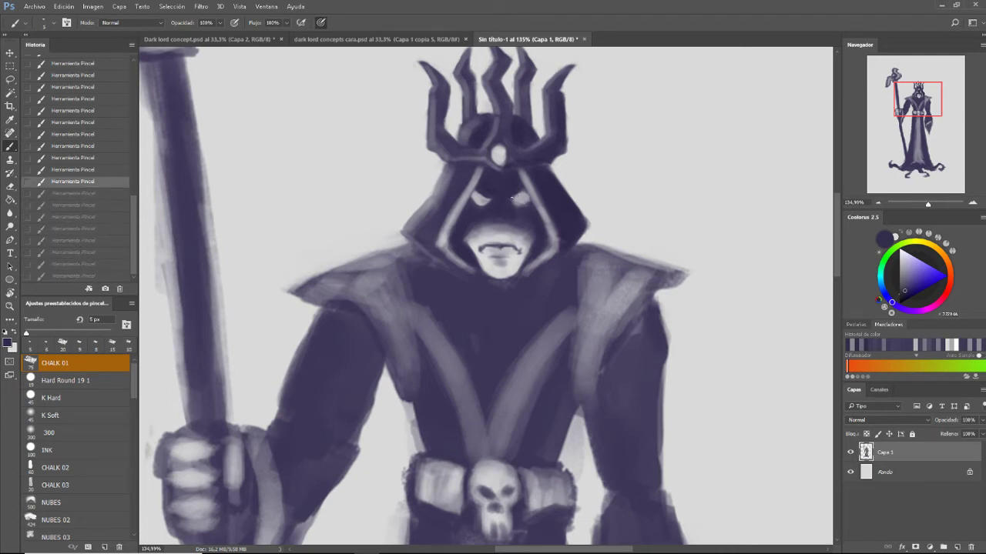
key("ctrl+shift+z")
key("ctrl+z")
key("ctrl+z")
key("ctrl+z")
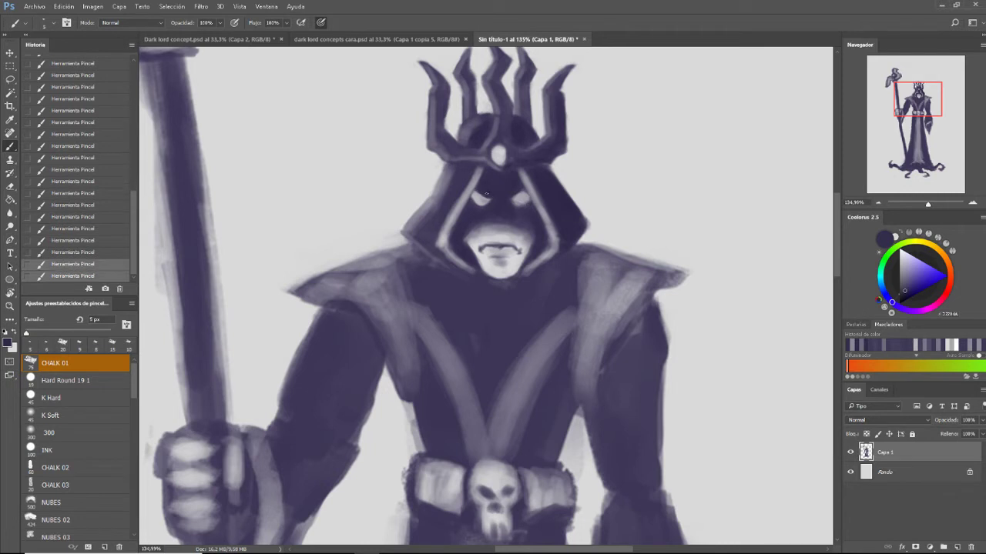
key("ctrl+z")
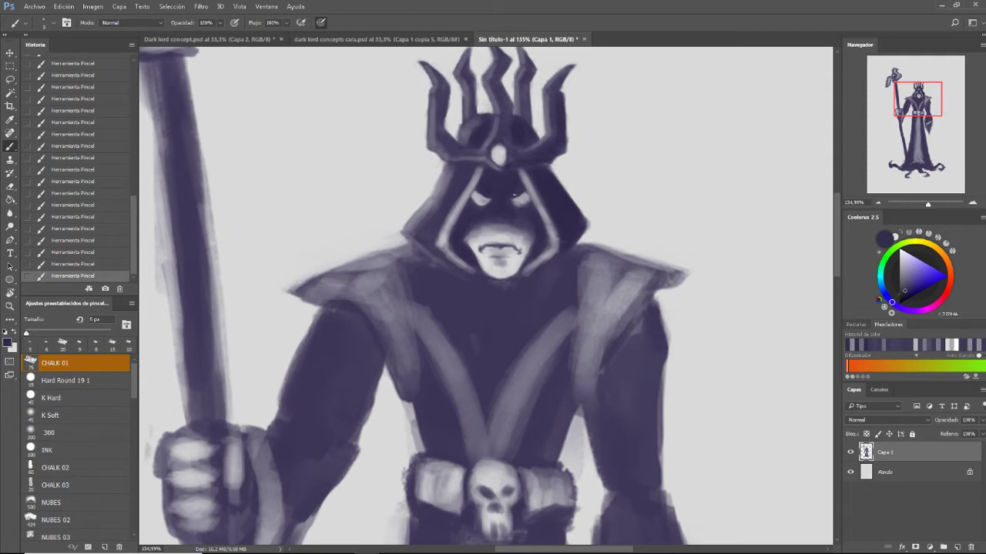
key("bracketright")
key("bracketleft")
key("bracketleft")
key("bracketright")
key("bracketright")
key("bracketleft")
key("bracketleft")
left_click_drag(928, 204, 923, 205)
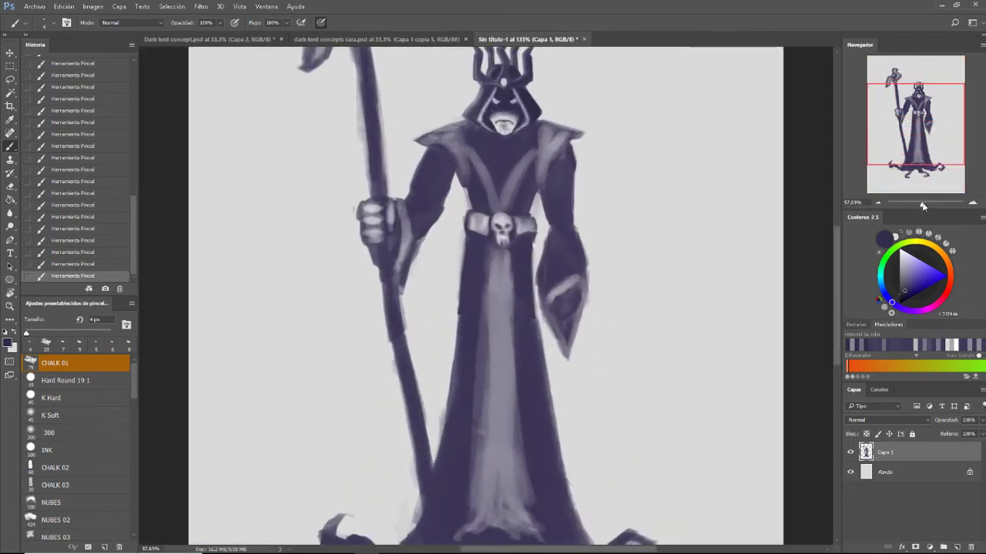
left_click_drag(530, 149, 520, 375)
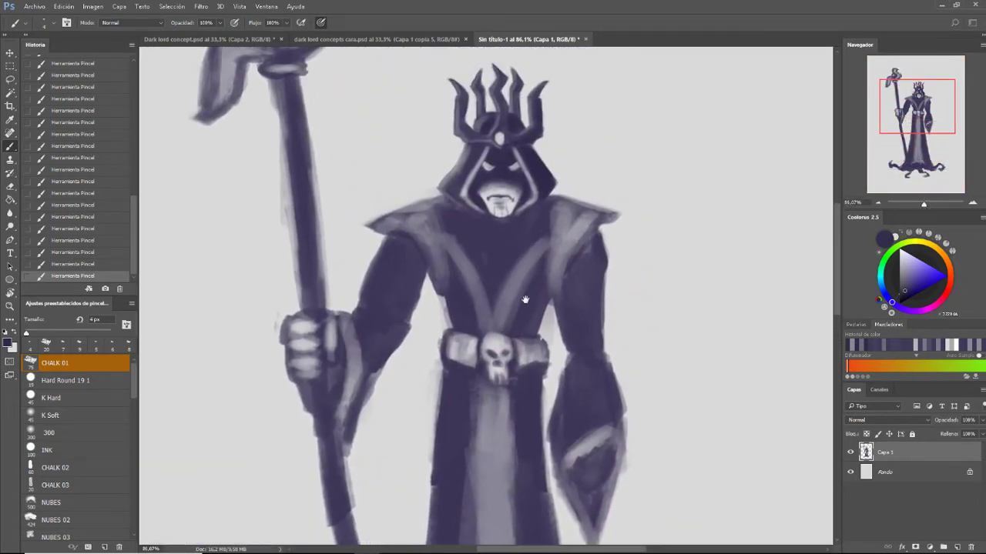
left_click_drag(601, 279, 583, 279)
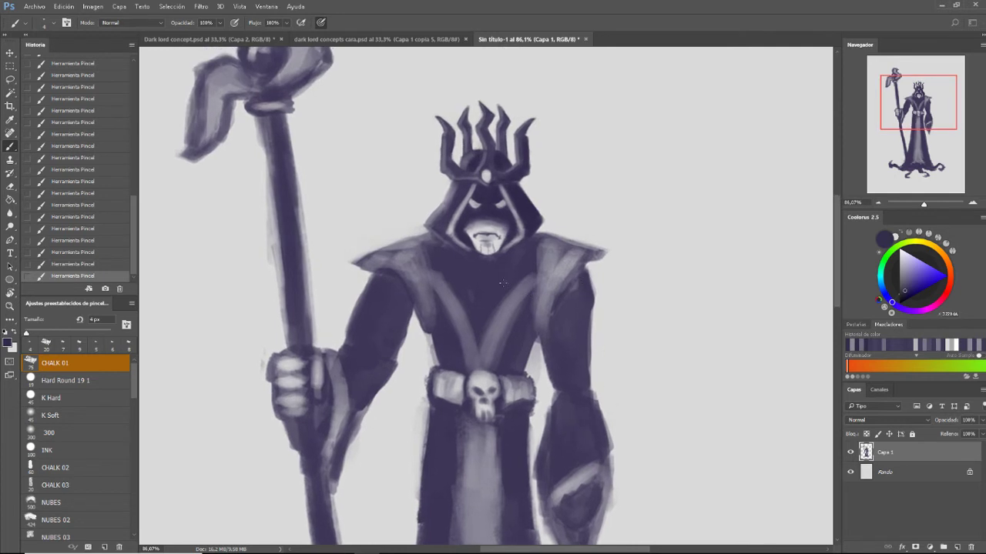
scroll(506, 279, "up", 1)
left_click_drag(923, 203, 928, 203)
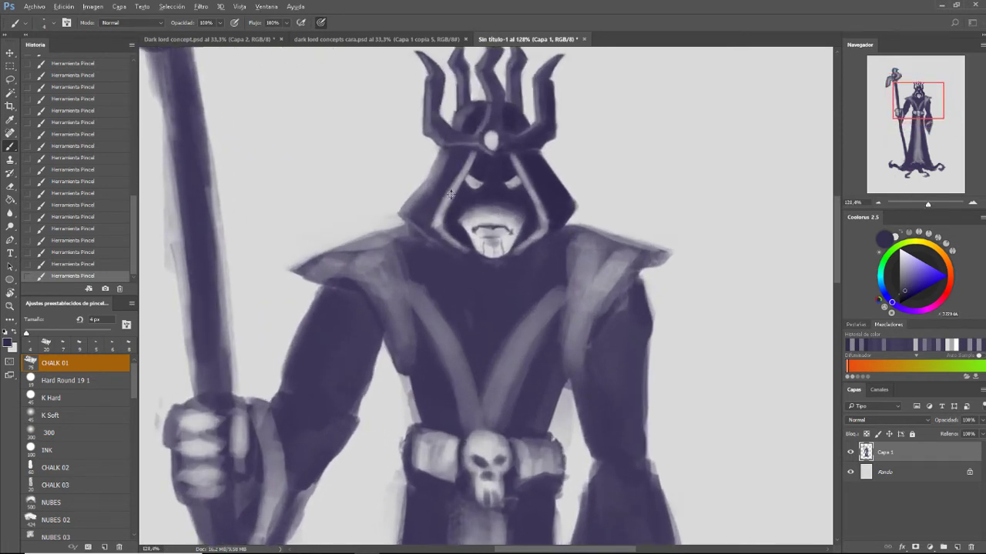
left_click(451, 192, "alt")
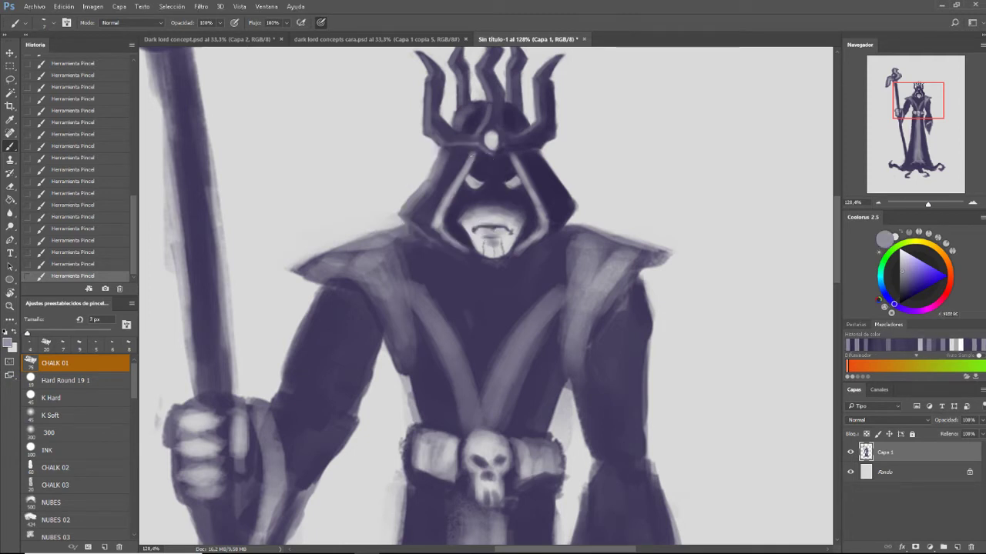
key("bracketright")
key("bracketleft")
Highlight the hood's inner left edge and beside the face in light grey, then switch to dark purple
left_click(901, 264)
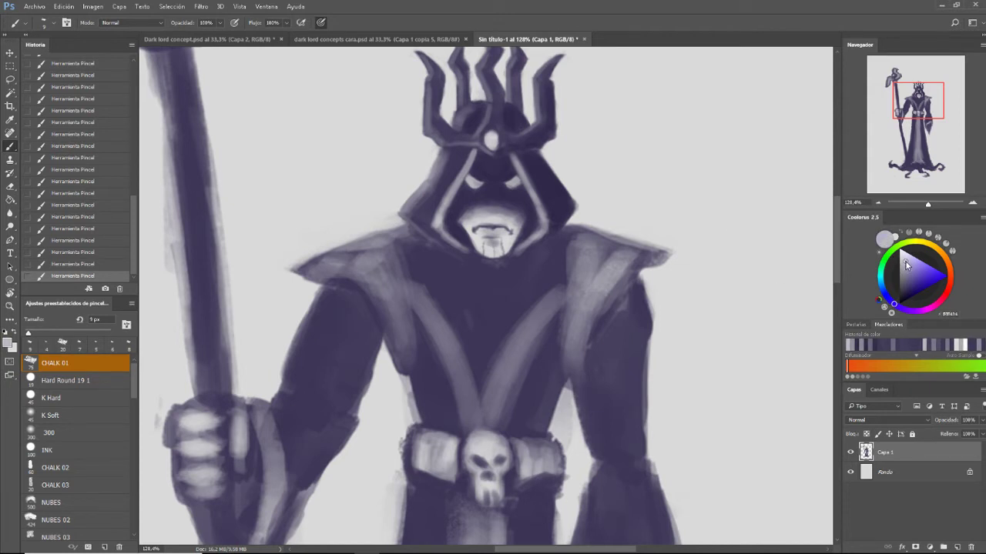
left_click(903, 262)
left_click(463, 172, "alt")
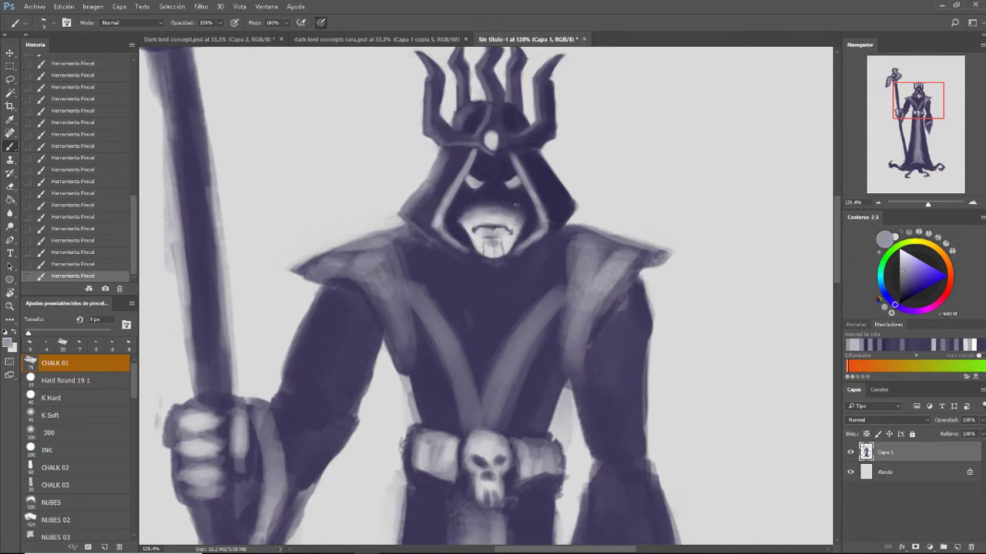
left_click(901, 262)
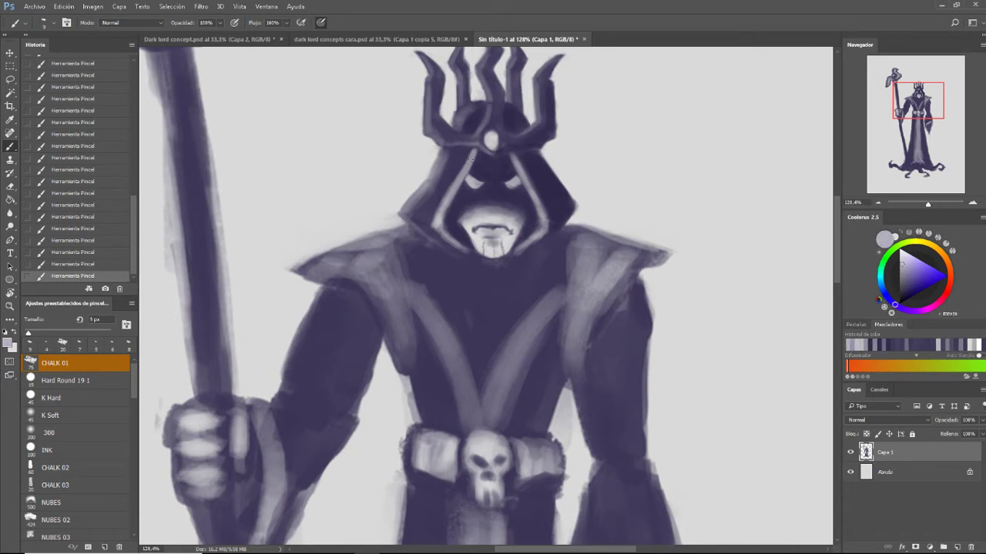
left_click_drag(471, 152, 465, 179)
key("bracketleft")
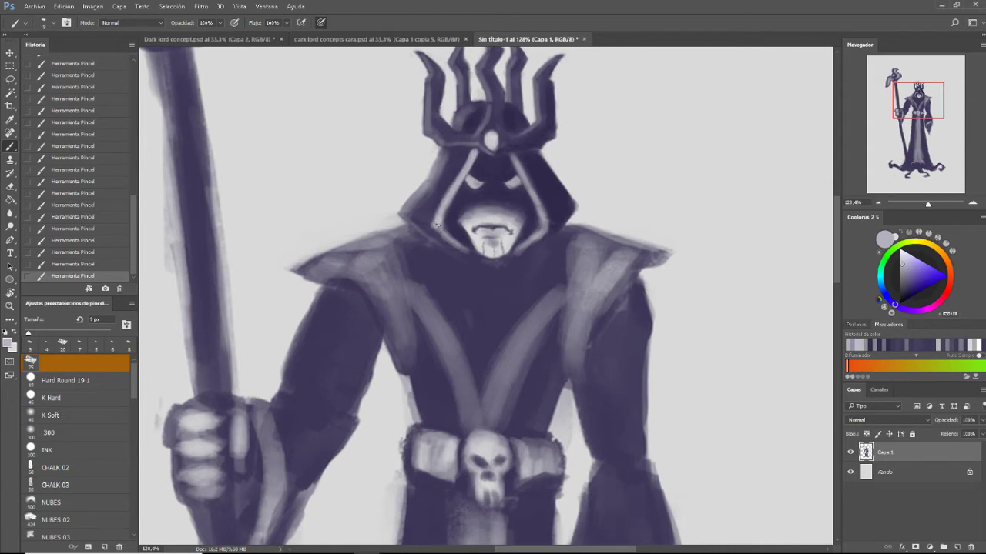
key("bracketleft")
left_click_drag(437, 229, 455, 243)
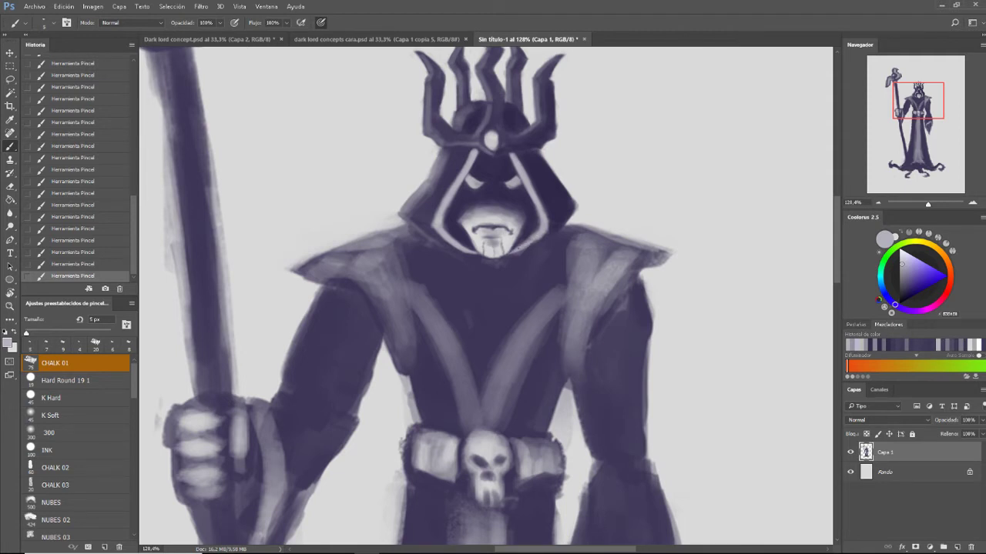
left_click(527, 232, "alt")
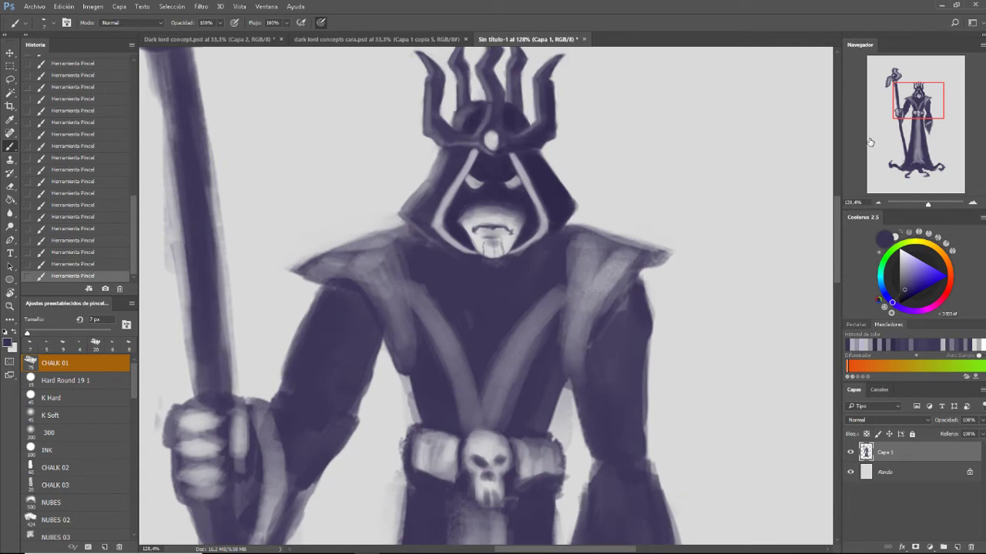
left_click_drag(927, 204, 929, 205)
Erase stray paint along the hood's left edge with a 25 px eraser
key("e")
key("]")
key("]")
key("]")
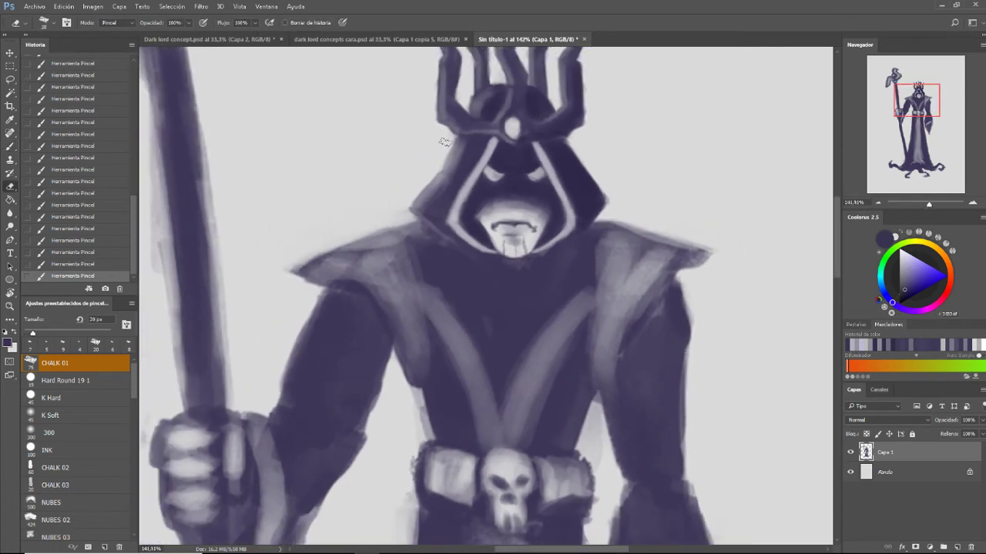
left_click_drag(453, 153, 439, 137)
left_click_drag(451, 151, 433, 139)
left_click_drag(442, 164, 428, 154)
Clean up the hood's lower left edge and the shoulder outline
left_click_drag(411, 193, 399, 214)
left_click_drag(409, 196, 398, 217)
left_click_drag(408, 199, 396, 219)
left_click_drag(409, 206, 397, 220)
left_click_drag(411, 208, 396, 220)
left_click_drag(410, 207, 393, 223)
mouse_move(404, 212)
left_mouse_down()
mouse_move(345, 231)
mouse_move(337, 218)
mouse_move(351, 238)
left_mouse_up()
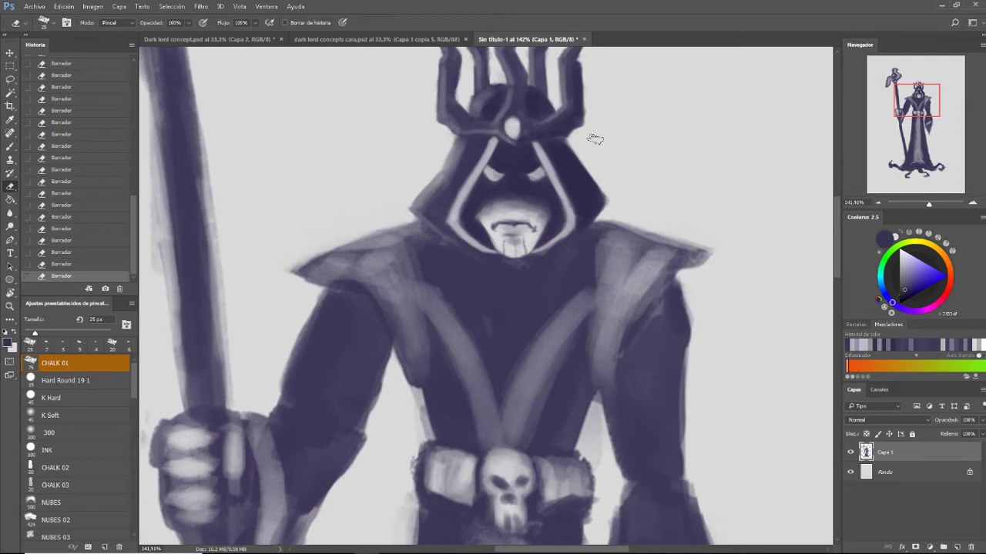
Darken the hood's right edge, then pick a light grey-lavender with a smaller brush
key("b")
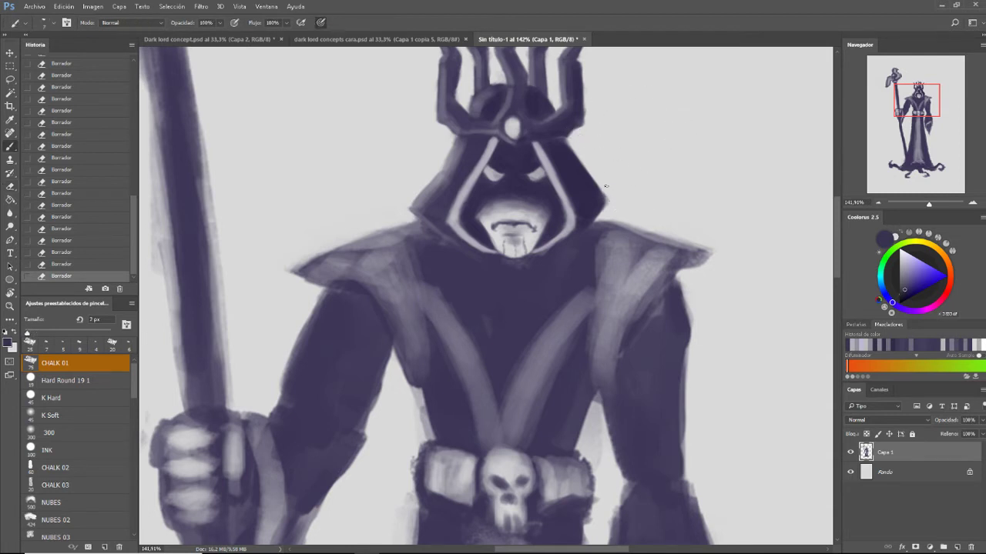
mouse_move(588, 184)
left_mouse_down()
mouse_move(607, 214)
mouse_move(571, 231)
mouse_move(592, 219)
left_mouse_up()
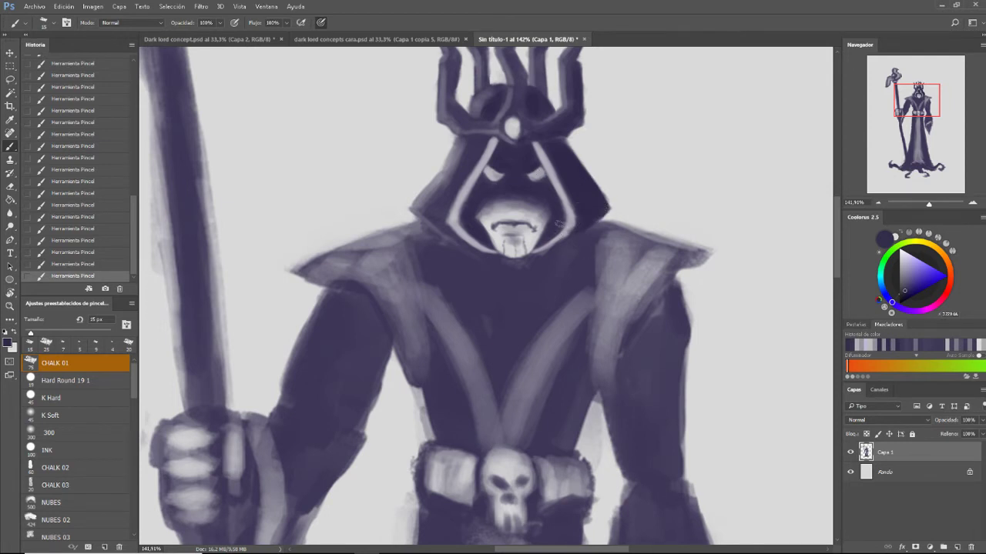
left_click(570, 224, "alt")
key("bracketleft")
key("bracketleft")
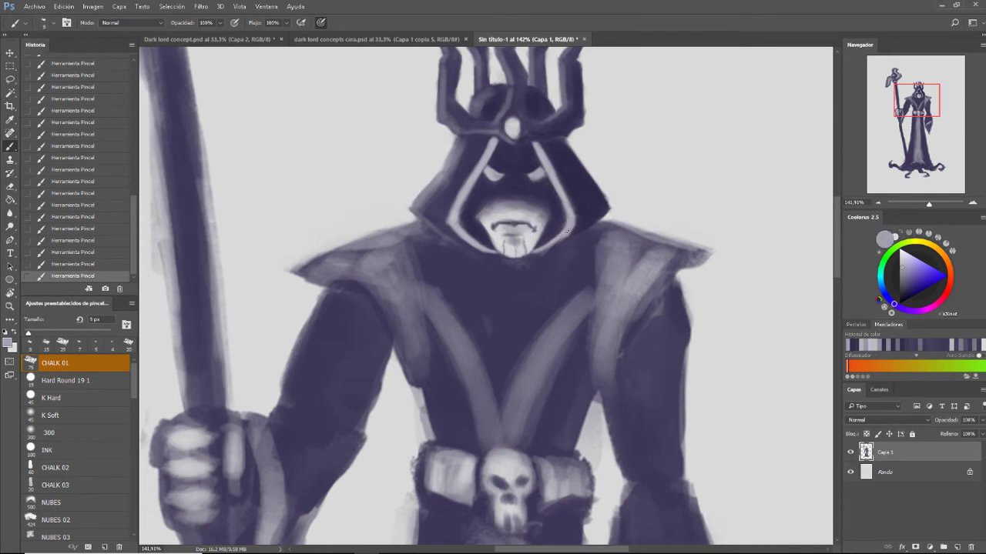
Trim the hood's right edge cleaner and zoom out to see the whole figure
key("e")
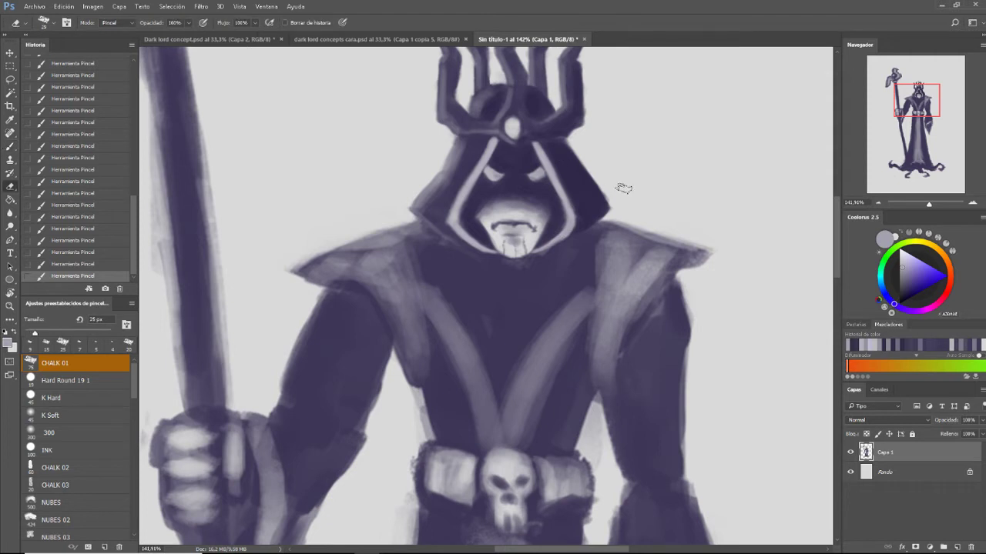
left_click_drag(603, 185, 616, 195)
left_click_drag(603, 187, 618, 199)
mouse_move(616, 198)
left_mouse_down()
mouse_move(590, 164)
mouse_move(603, 187)
left_mouse_up()
left_click_drag(594, 181, 616, 197)
mouse_move(599, 185)
left_mouse_down()
mouse_move(616, 202)
mouse_move(603, 178)
left_mouse_up()
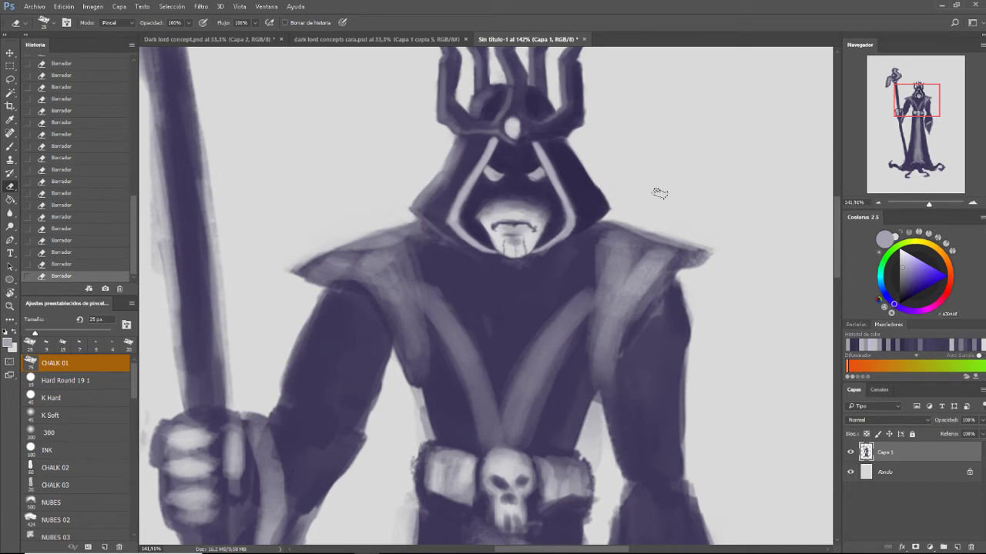
left_click_drag(930, 205, 923, 205)
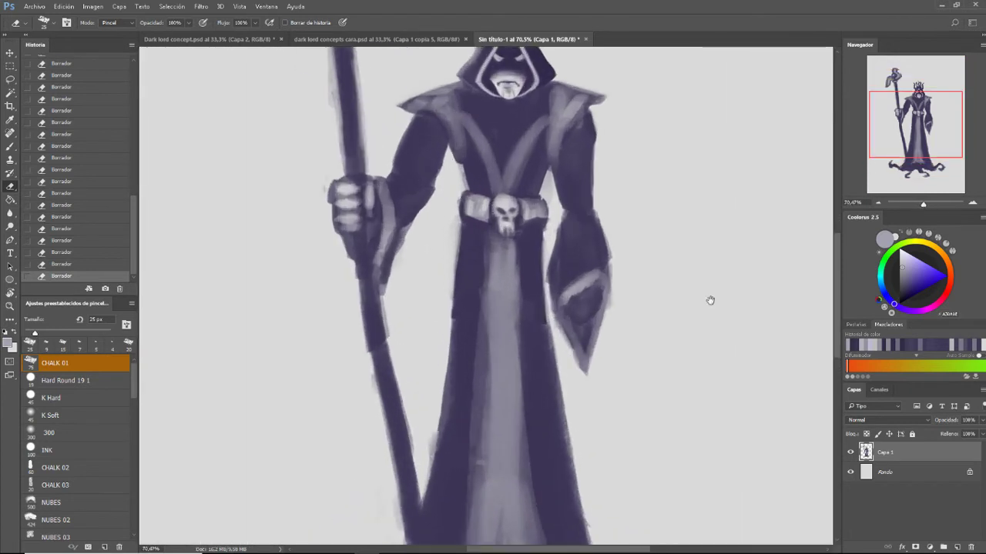
Bring the crown into view and zoom in on the crown and torso
left_click_drag(567, 202, 574, 284)
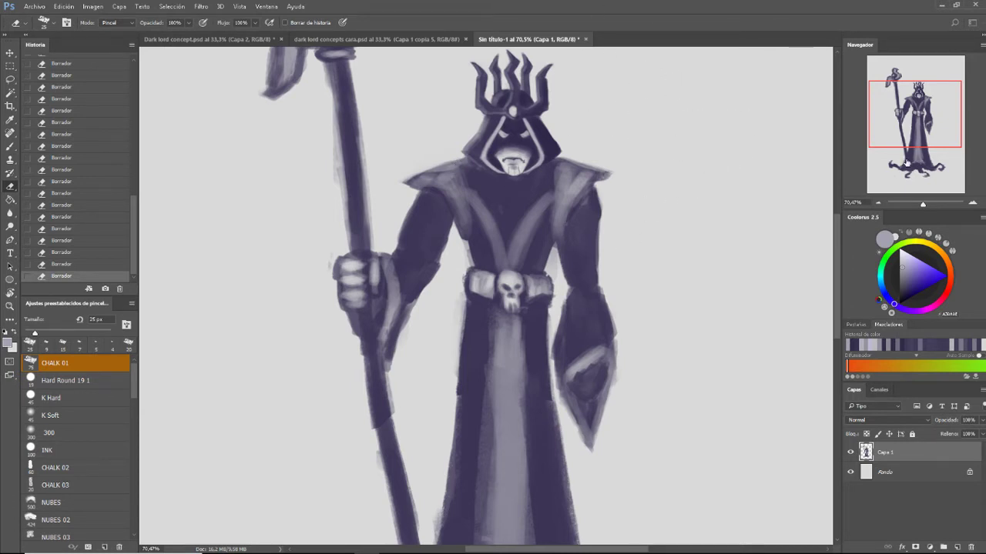
left_click_drag(921, 203, 933, 203)
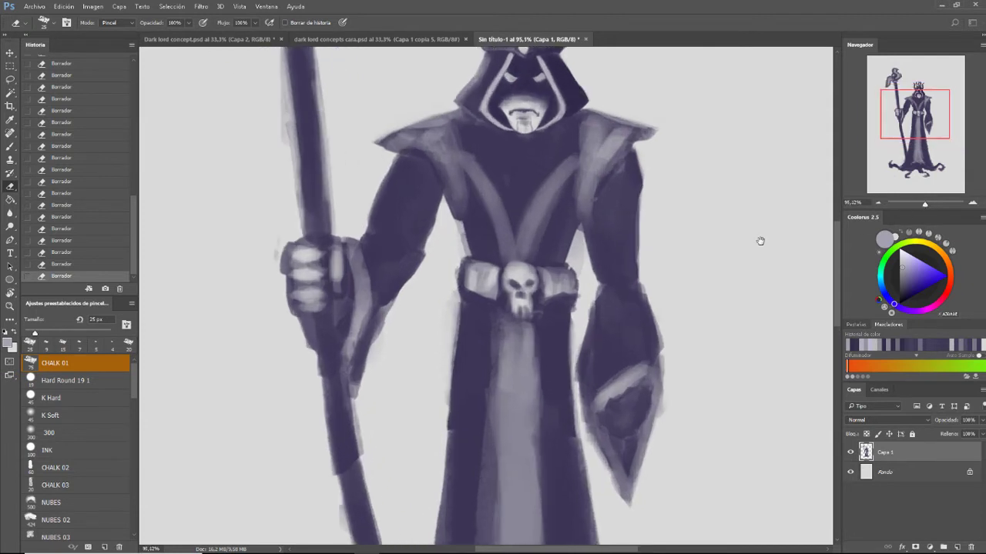
scroll(759, 238, "down", 2)
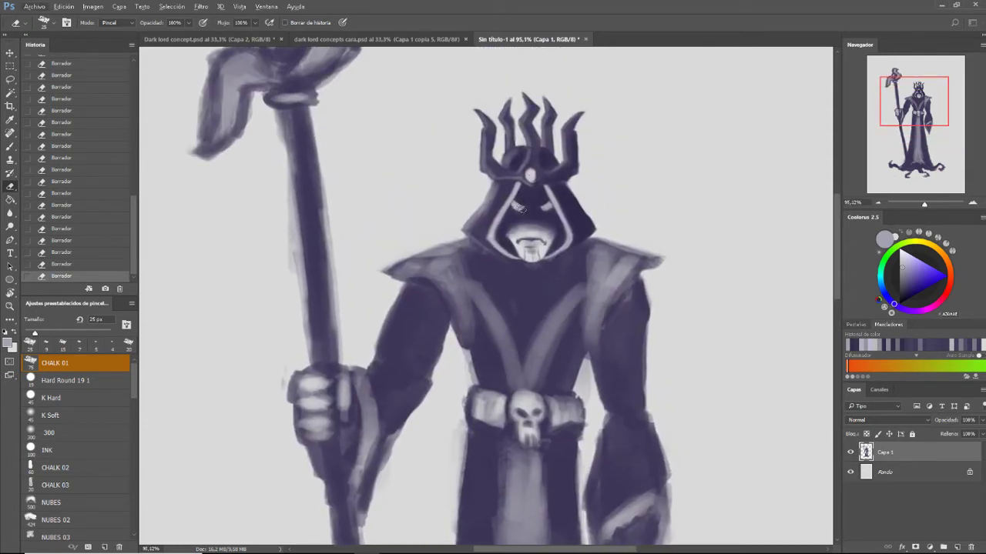
key("b")
Sample a light grey and dab highlights onto the crown gem
left_click(517, 189, "alt")
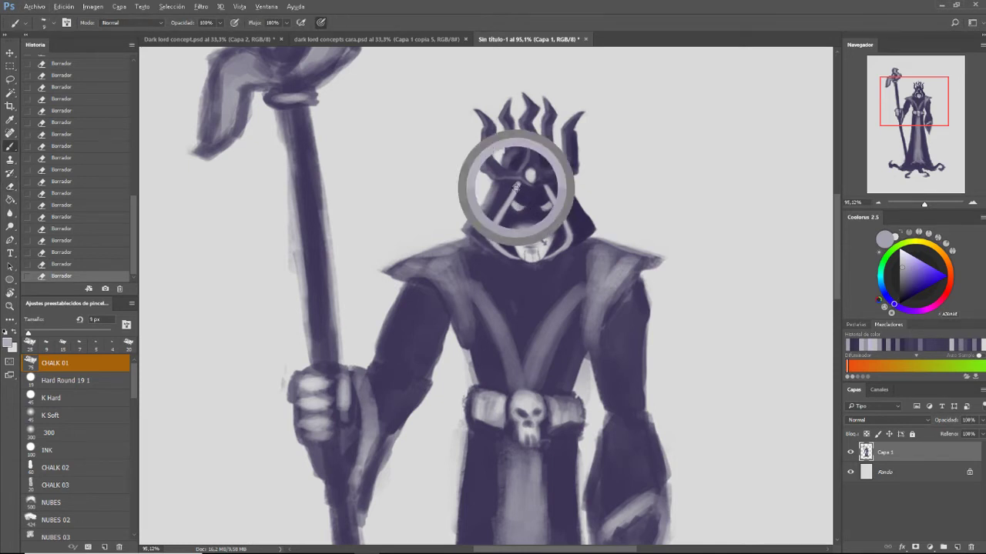
left_click(528, 176)
left_click(529, 175)
left_click(530, 175)
left_click(531, 176)
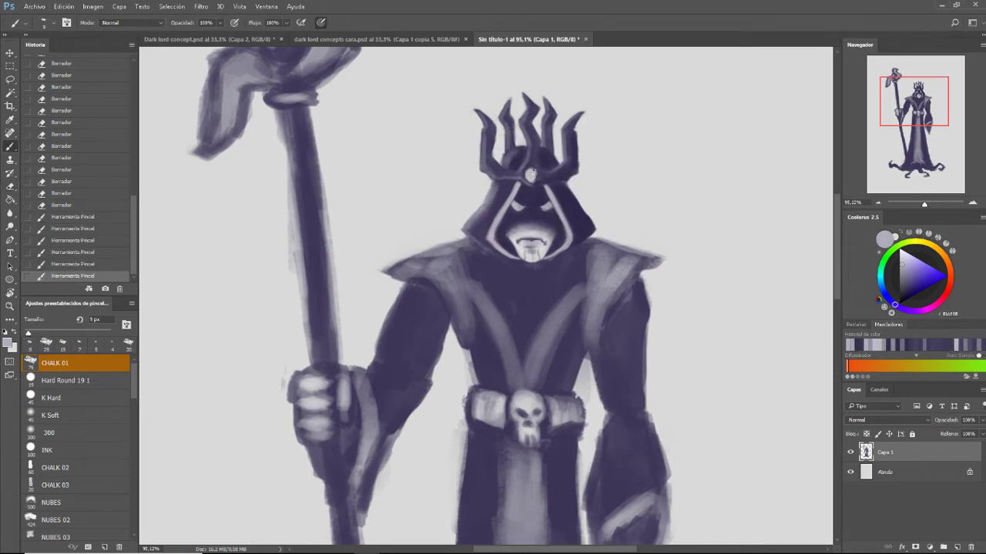
left_click(531, 177)
left_click(531, 176)
left_click(532, 176)
Brighten the crown gem further, then switch to dark purple at 15 px brush size
left_click(532, 176)
left_click(532, 176)
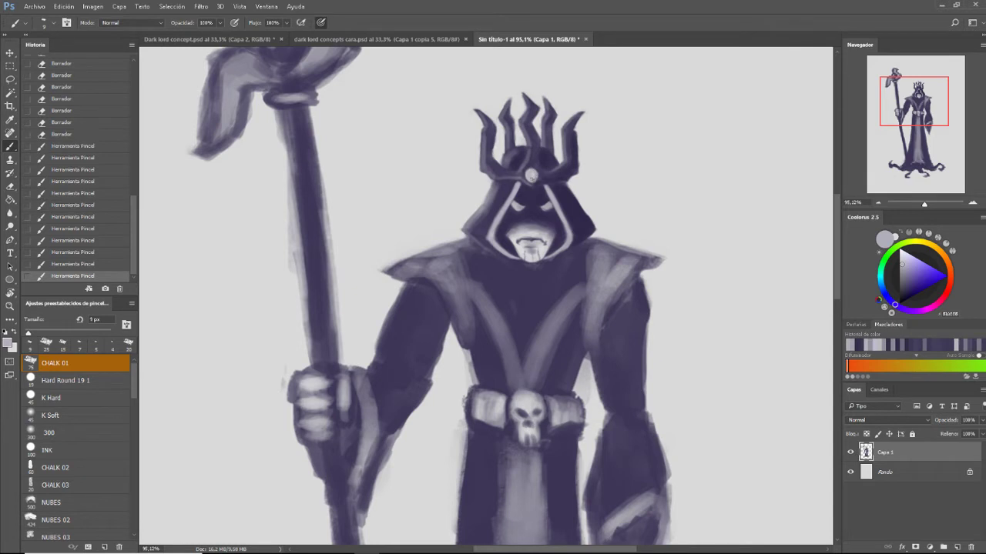
left_click(531, 175)
left_click(532, 175)
left_click(531, 176)
left_click(531, 176)
left_click(531, 175)
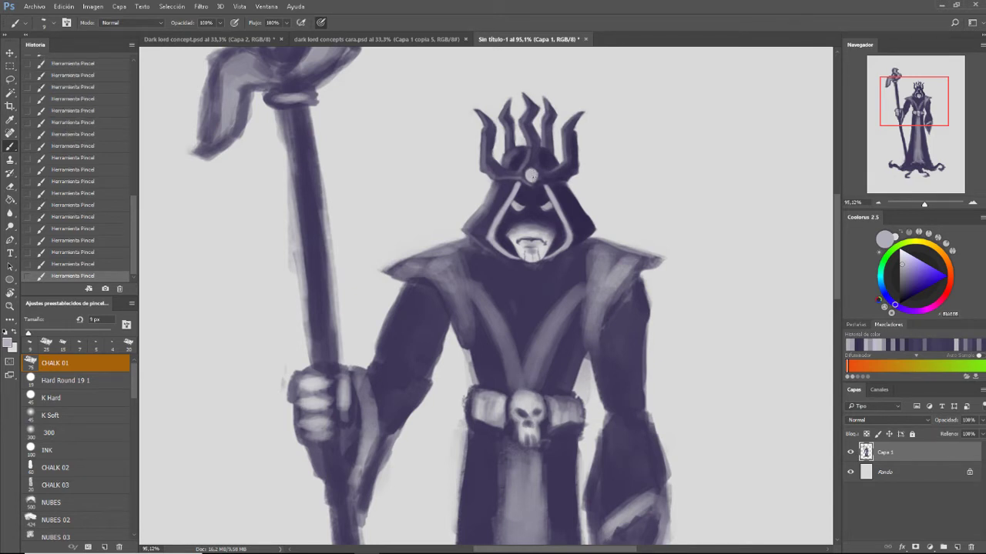
left_click(535, 166, "alt")
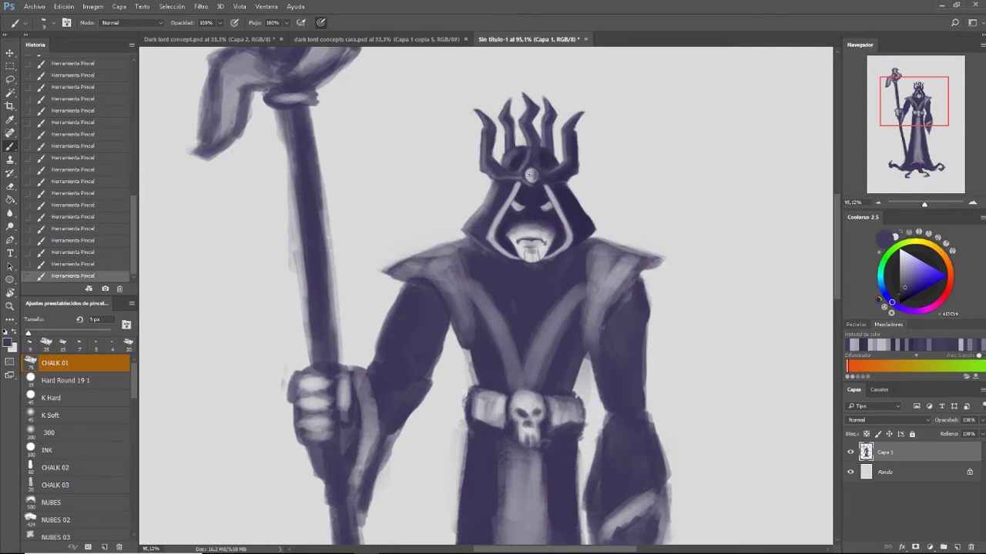
key("bracketright")
key("bracketright")
Dab a tiny near-white glint onto the crown gem with a small brush
left_click(531, 176, "alt")
key("bracketleft")
key("bracketleft")
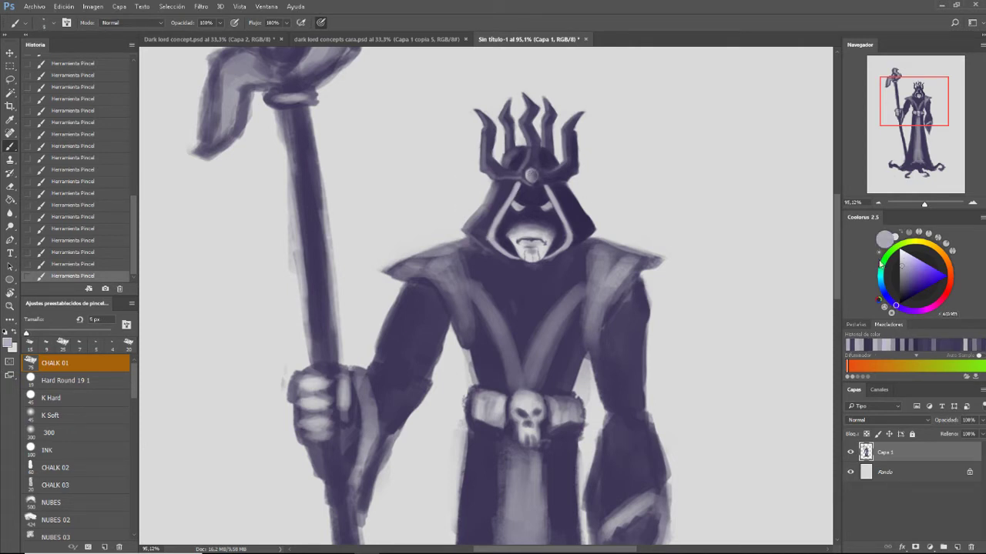
key("bracketright")
left_click(901, 255)
left_click(530, 175)
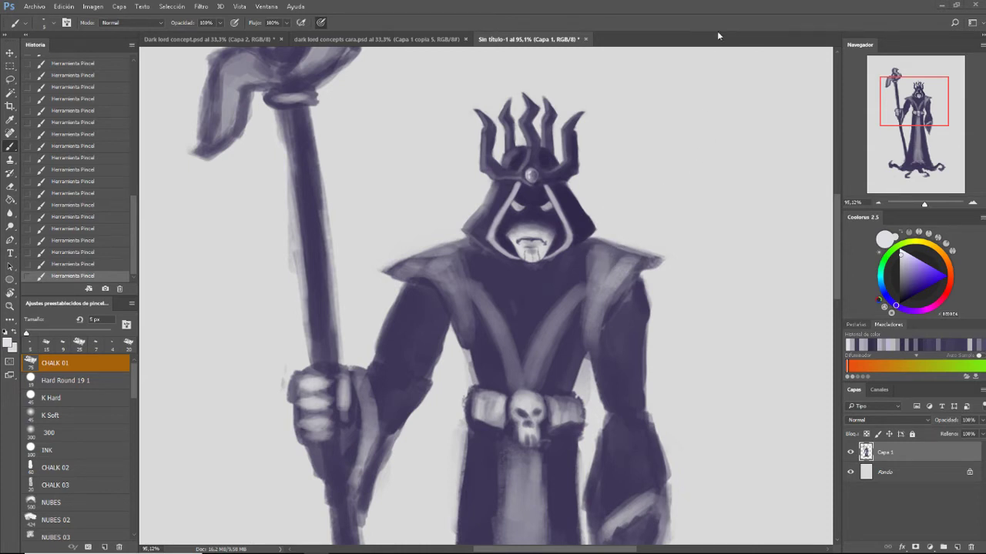
Pick dark purple and sample nearby colours for touch-ups on the crown band
left_click(574, 206, "alt")
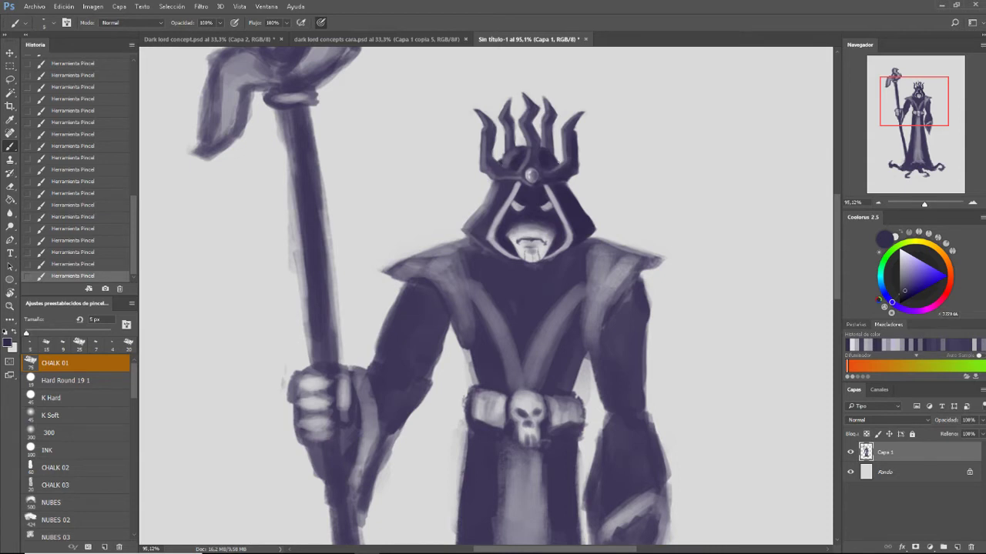
left_click(499, 162, "alt")
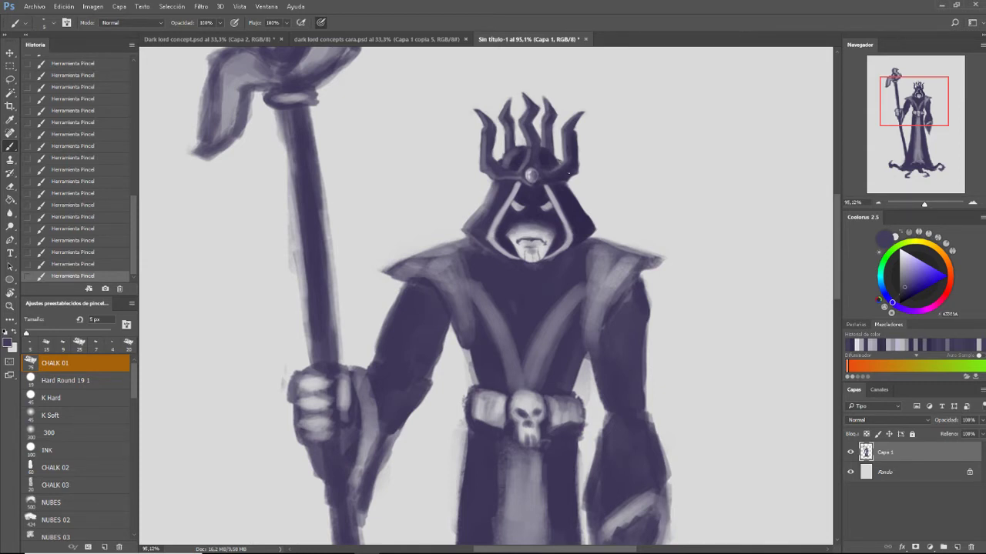
left_click(564, 172, "alt")
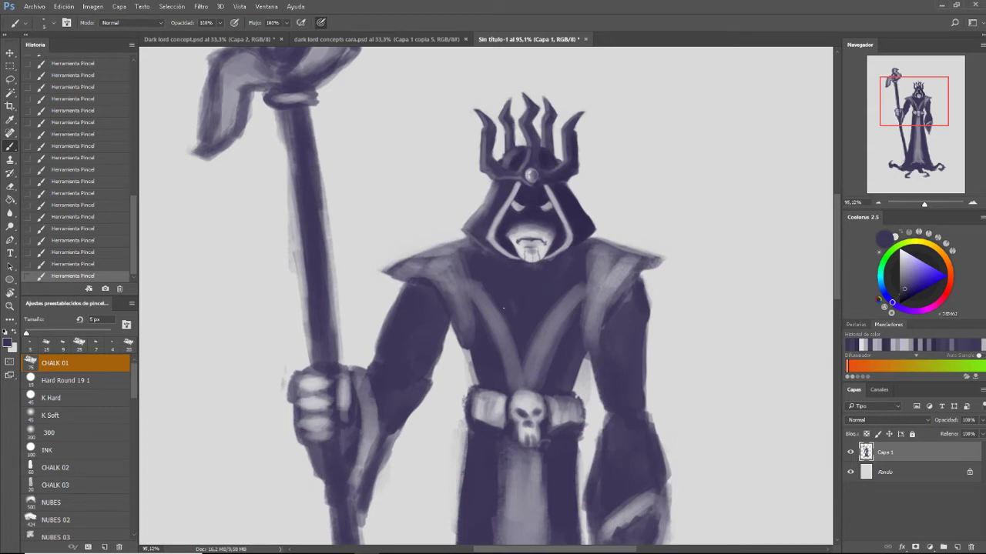
Centre the dark lord's head and zoom in close on the hood and shoulders
left_click_drag(506, 285, 464, 299)
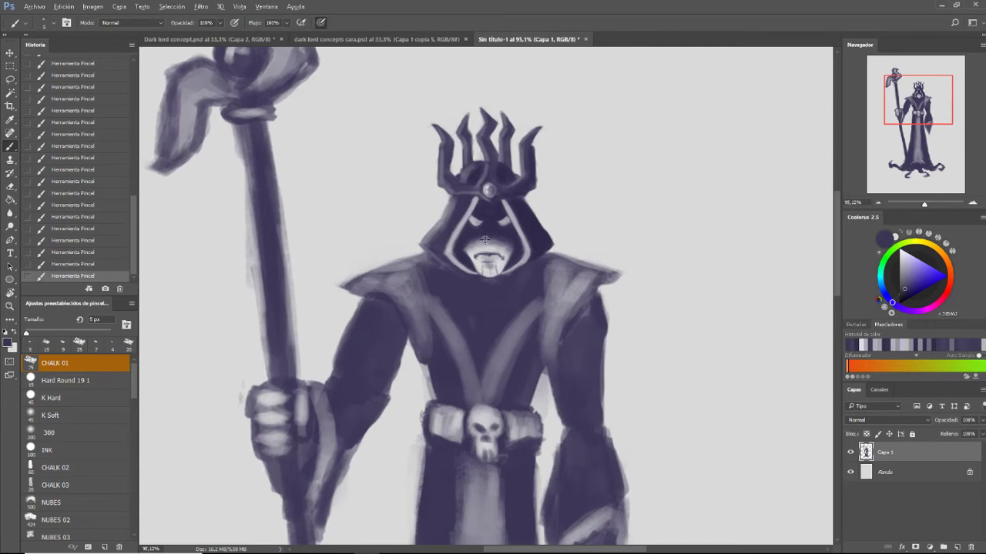
left_click_drag(927, 204, 931, 203)
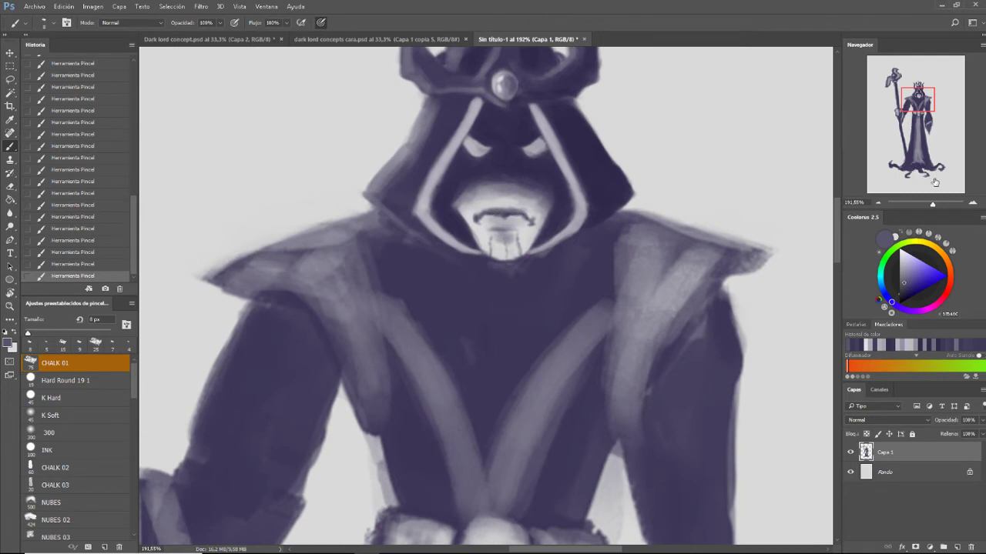
Zoom out to about 142% so the crown, hood, shoulders and skull buckle fit together
left_click_drag(933, 206, 930, 206)
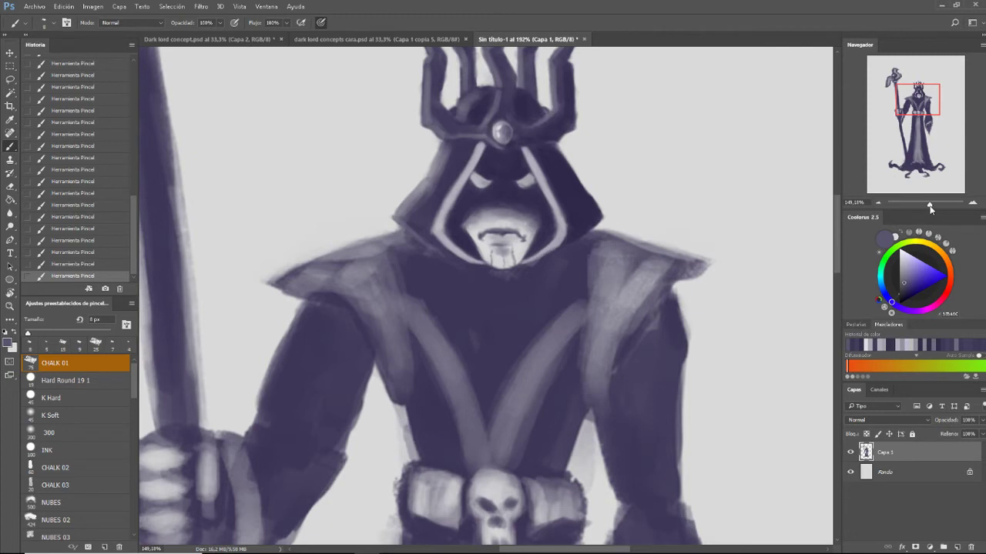
left_click_drag(929, 206, 929, 207)
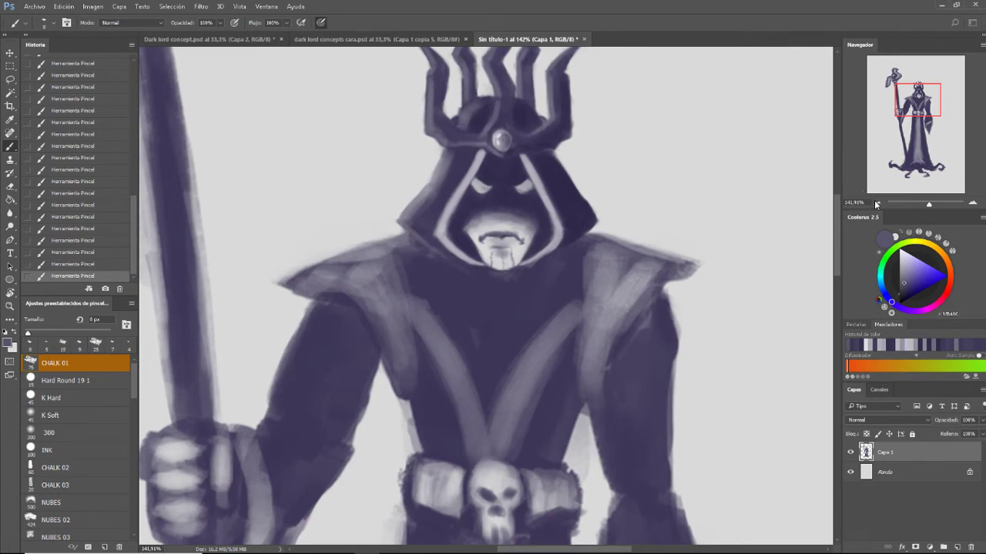
left_click_drag(929, 204, 929, 205)
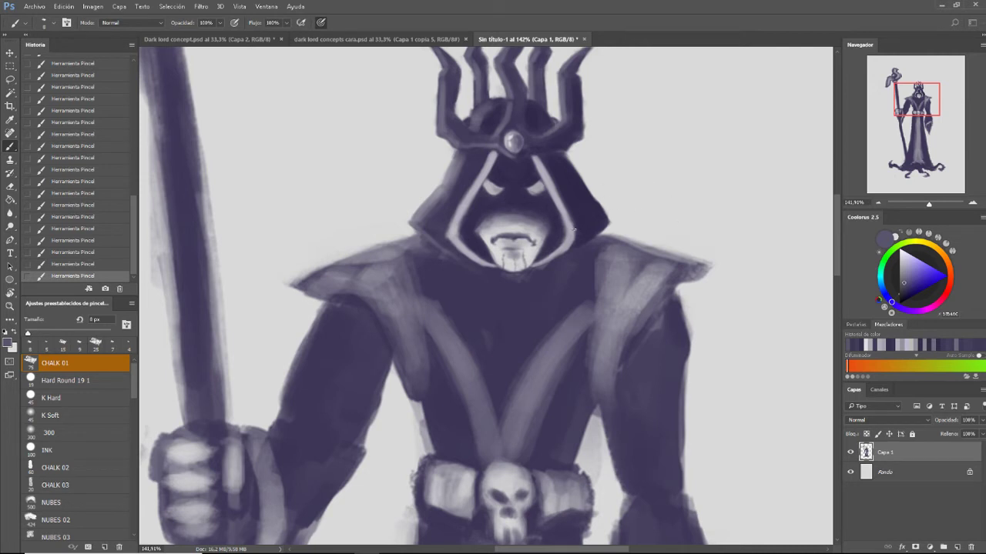
Paint soft lighter purple highlights on the left shoulder and arm with a 28 px brush
left_click(406, 305, "alt")
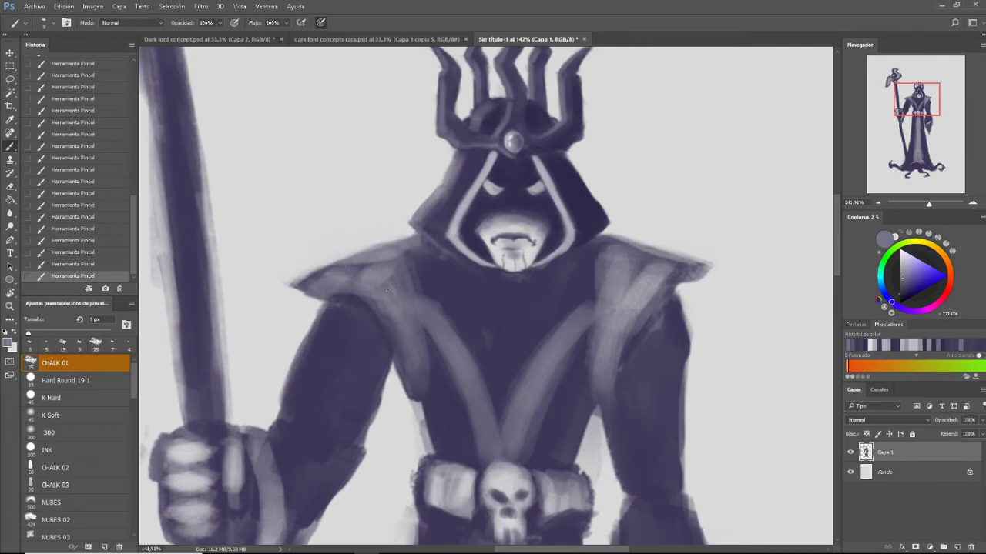
key("bracketright")
key("bracketright")
key("bracketright")
left_click_drag(414, 328, 414, 341)
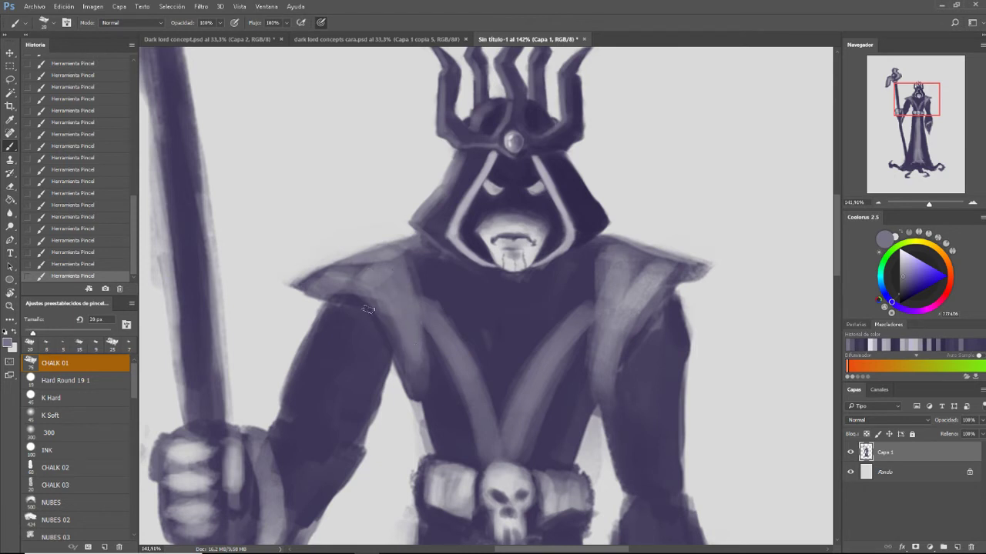
left_click_drag(391, 336, 366, 302)
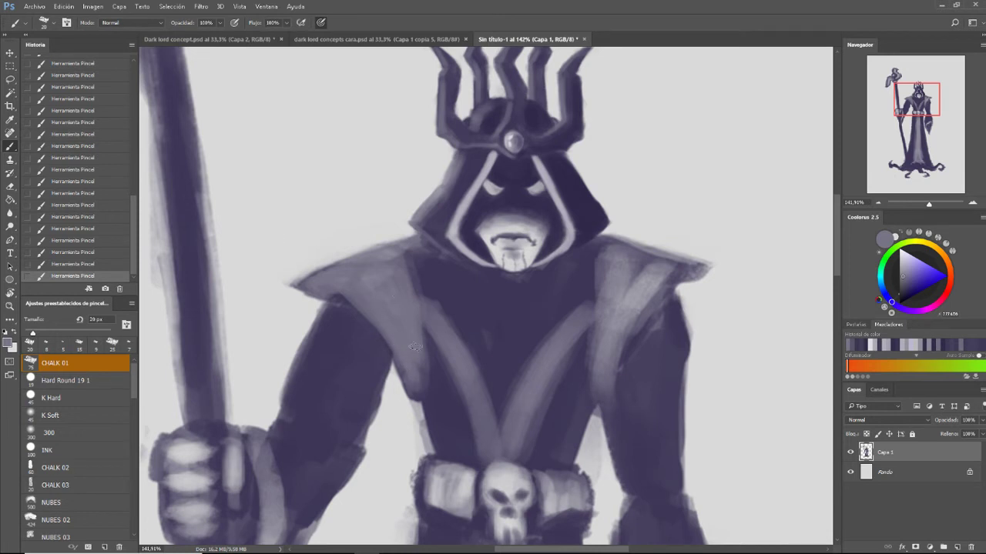
Darken the coat edge with a dark purple stroke, then pick a lighter grey-purple
left_click(417, 410, "alt")
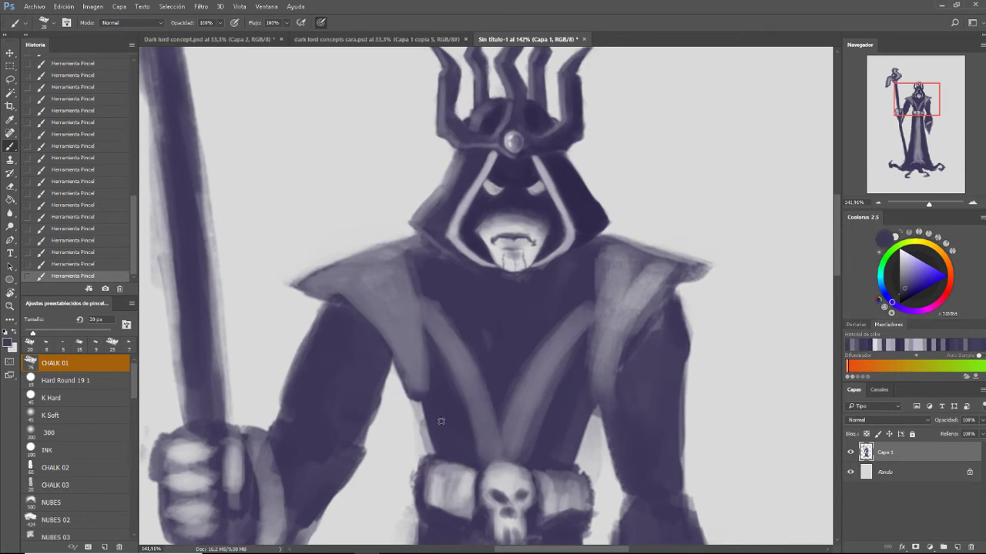
left_click_drag(416, 401, 432, 449)
left_click(424, 371, "alt")
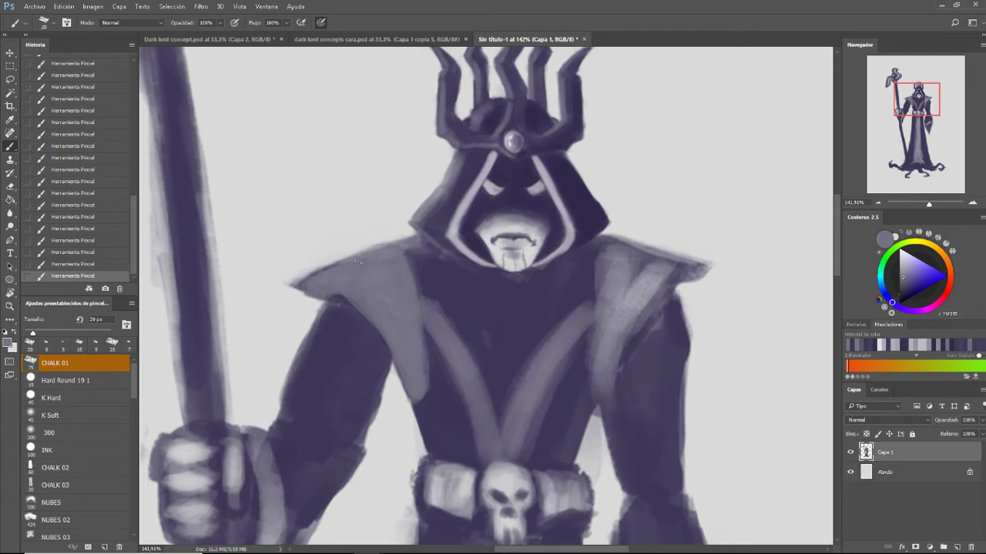
key("e")
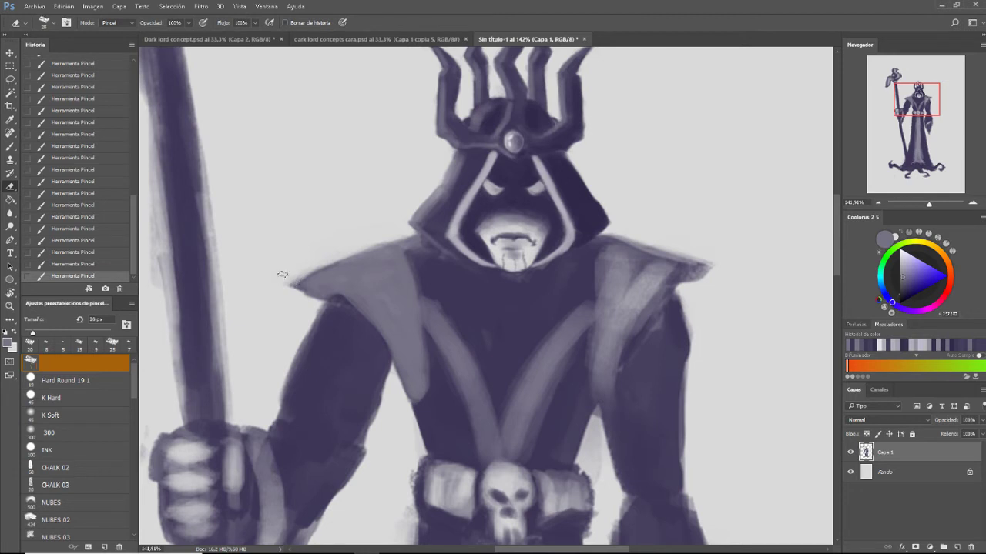
Erase along the left shoulder pad's top edge with a 19 px eraser
key("bracketleft")
mouse_move(317, 297)
left_mouse_down()
mouse_move(282, 279)
mouse_move(308, 292)
left_mouse_up()
left_click_drag(291, 284, 311, 296)
left_click_drag(296, 288, 326, 307)
left_click_drag(314, 291, 323, 299)
left_click_drag(317, 294, 321, 300)
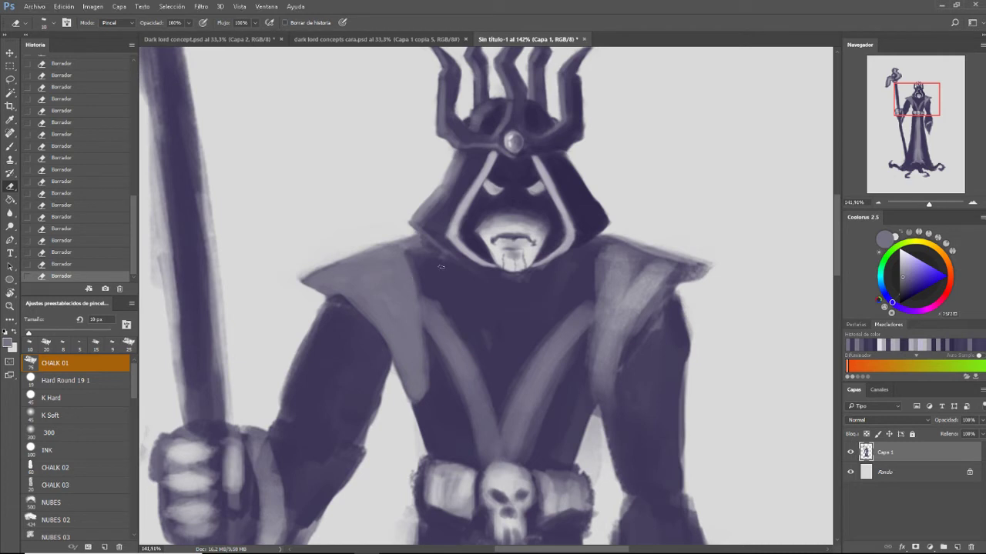
Dab light purple highlights onto the right shoulder with the brush
key("b")
left_click(613, 293)
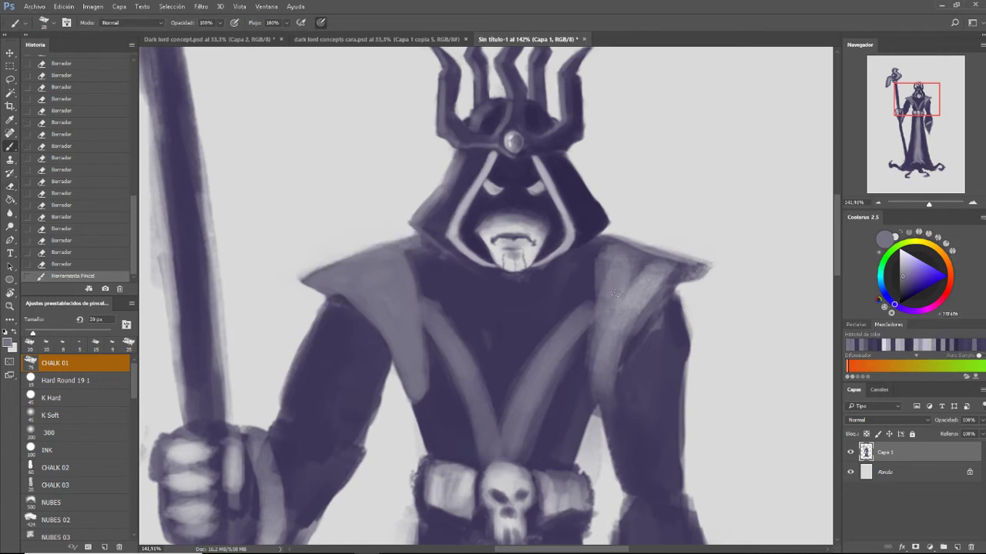
left_click_drag(614, 294, 612, 327)
mouse_move(649, 277)
left_mouse_down()
mouse_move(618, 327)
mouse_move(637, 310)
left_mouse_up()
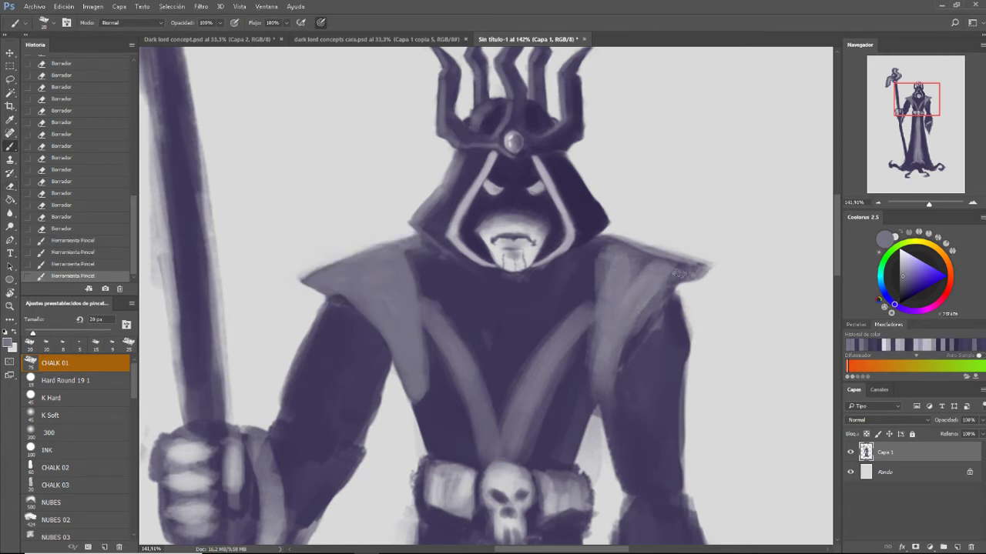
left_click_drag(693, 274, 683, 266)
left_click_drag(690, 271, 667, 261)
mouse_move(662, 257)
left_mouse_down()
mouse_move(602, 251)
mouse_move(621, 316)
left_mouse_up()
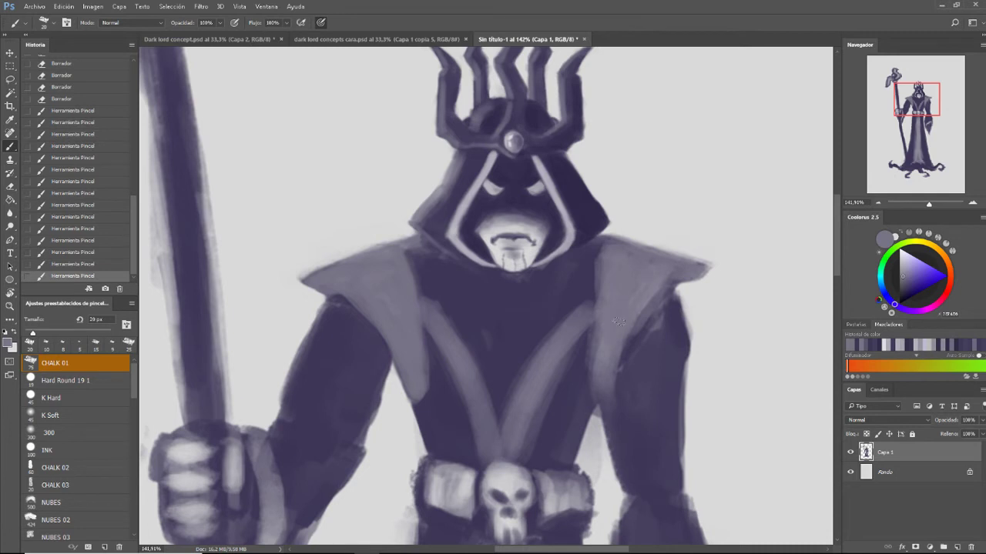
Brighten the right shoulder and run light strokes up the right chest edge
left_click_drag(651, 276, 642, 282)
left_click_drag(664, 290, 622, 323)
left_click_drag(636, 308, 626, 329)
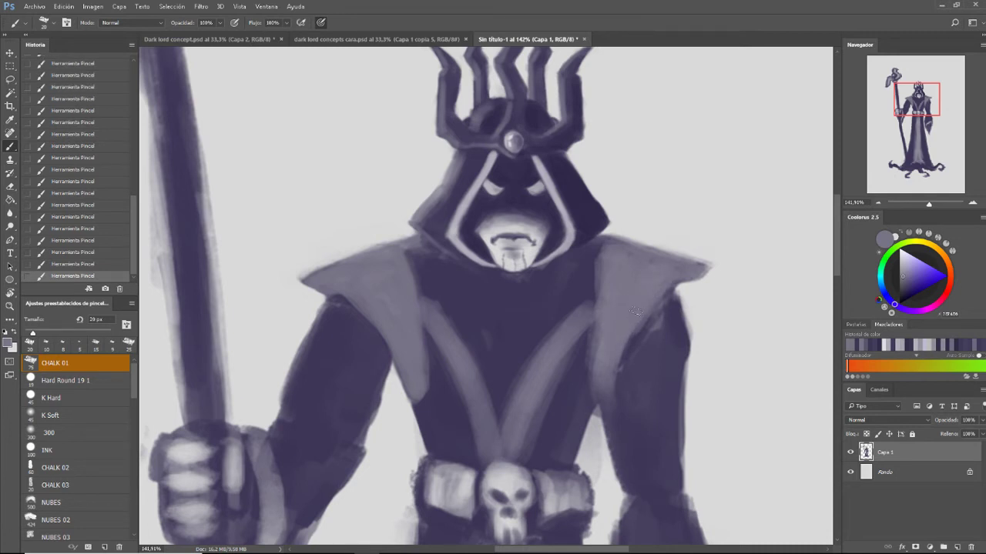
left_click_drag(597, 369, 590, 399)
left_click_drag(604, 322, 613, 258)
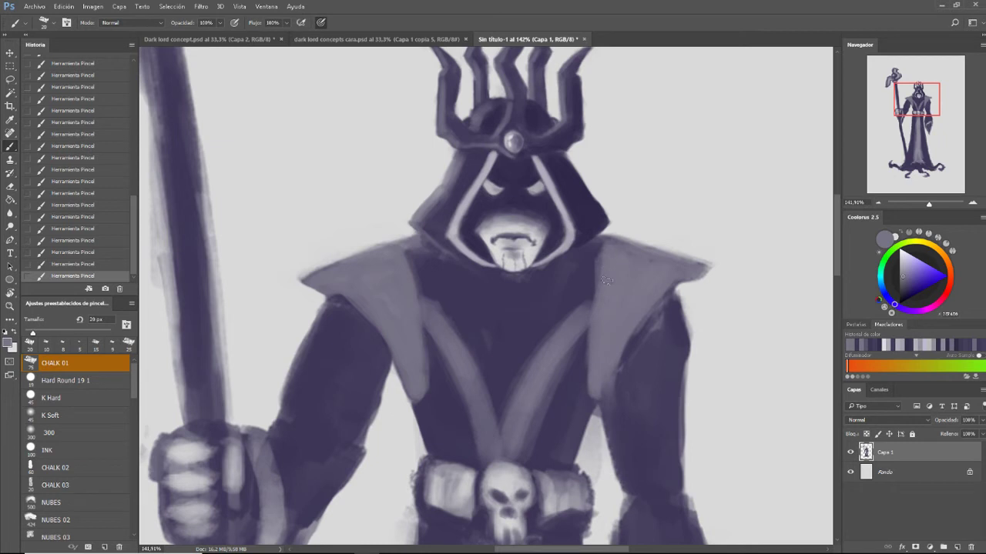
mouse_move(601, 288)
left_mouse_down()
mouse_move(594, 300)
mouse_move(604, 252)
left_mouse_up()
Sample hood and torso purples and set the brush to 20 px
left_click(437, 194, "alt")
key("bracketleft")
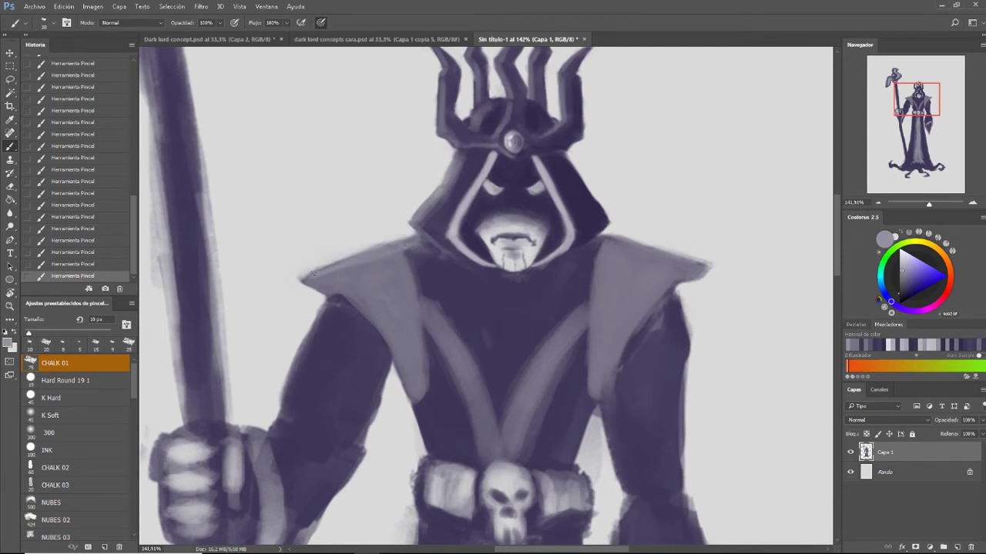
key("bracketright")
key("bracketright")
key("bracketright")
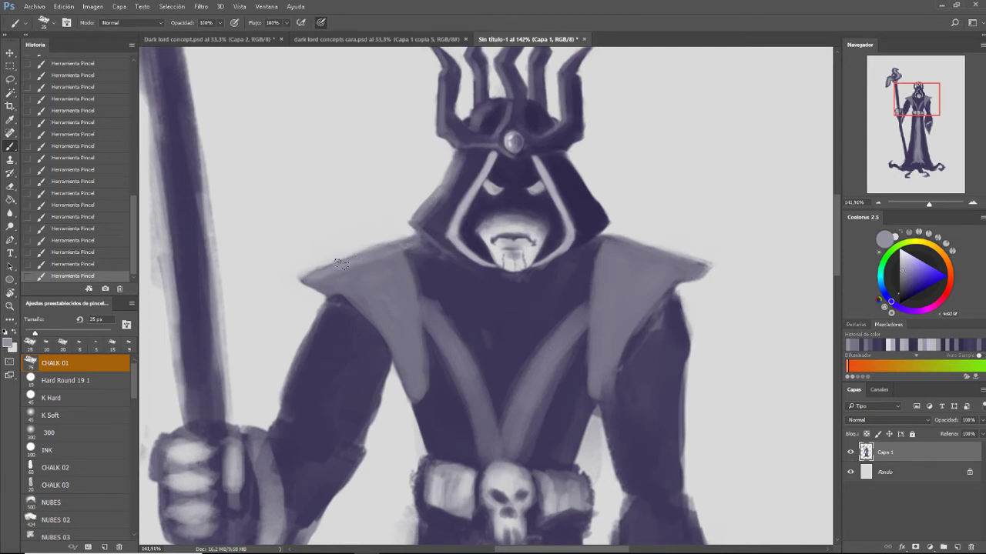
key("bracketleft")
key("bracketleft")
left_click(339, 270, "alt")
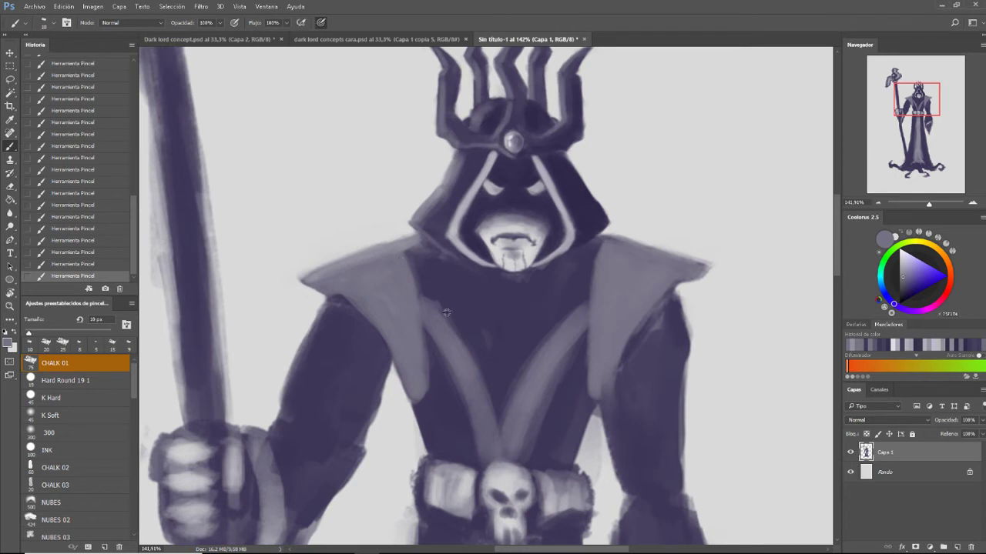
left_click(428, 367, "alt")
key("bracketright")
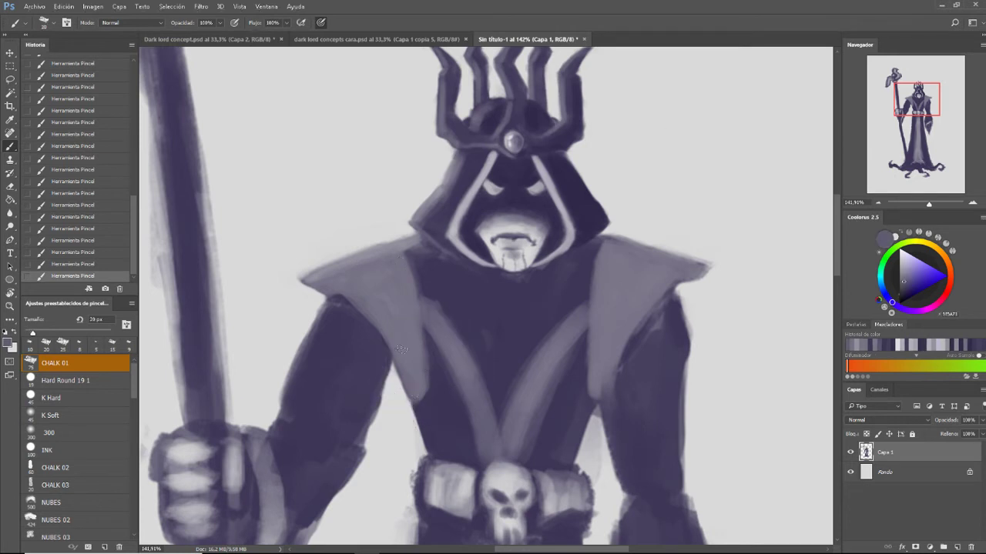
Darken the torso stripe's left edge, then sample the shoulder's lighter and hood's darker purples
left_click_drag(396, 360, 411, 382)
left_click(360, 340, "alt")
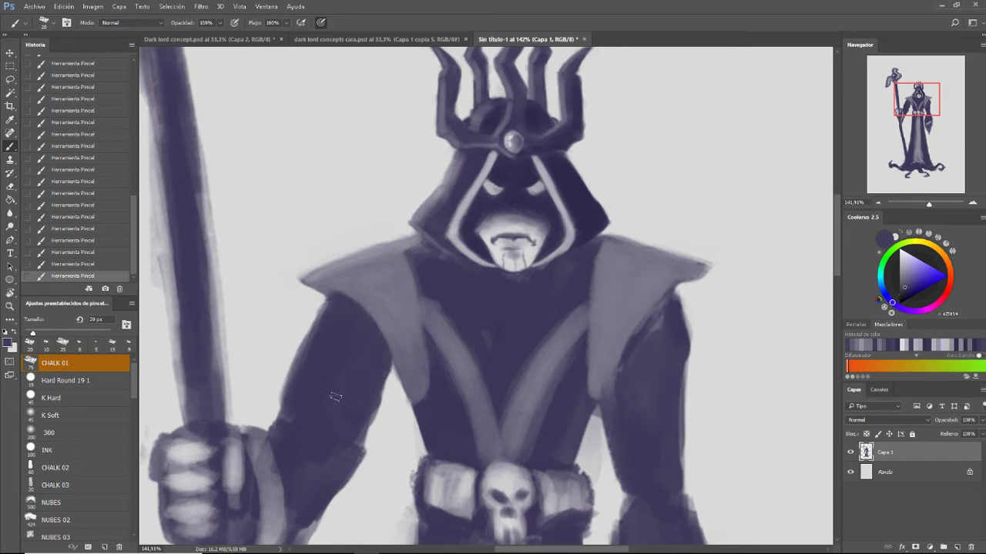
left_click(384, 288, "alt")
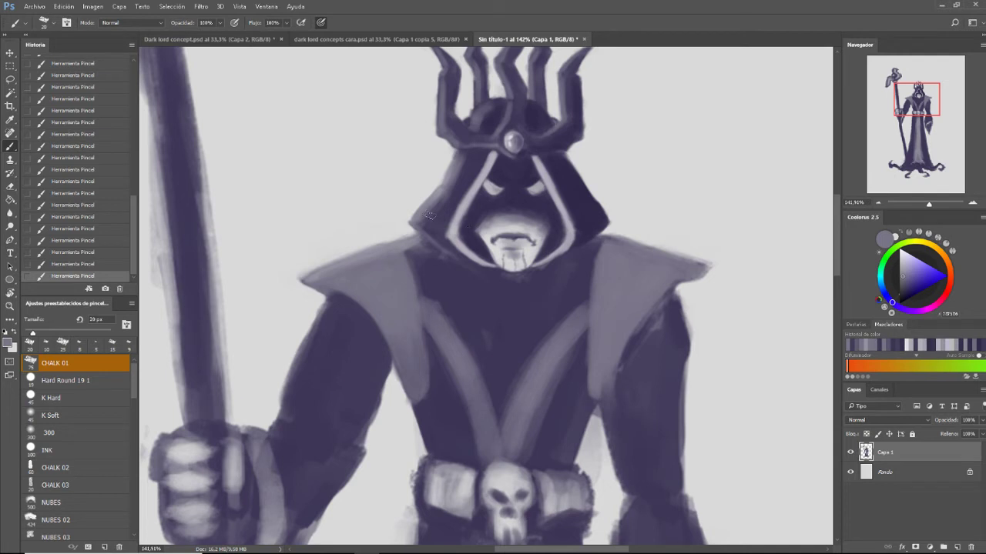
left_click(419, 266, "alt")
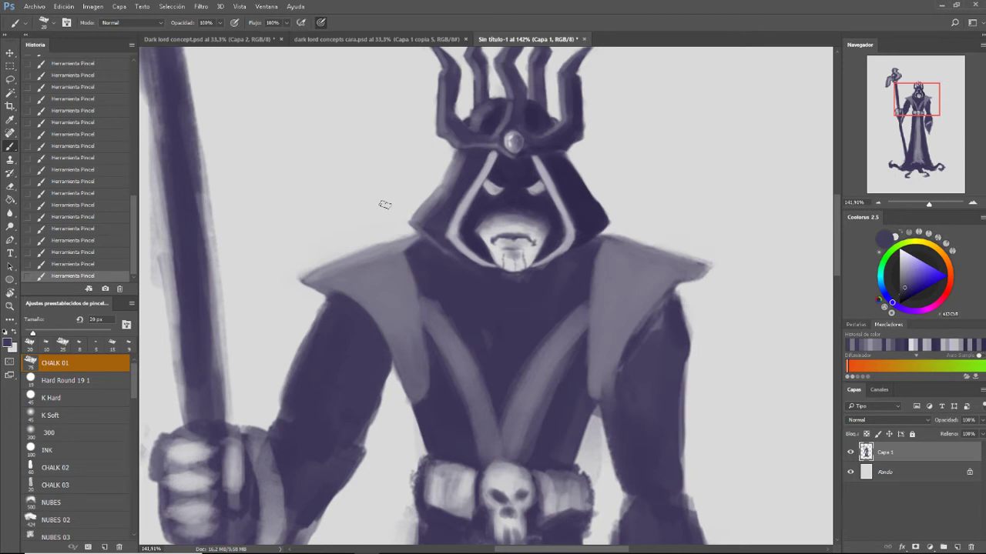
Erase stray bits along the left arm edge at 10 px, then recentre on head and shoulders
key("e")
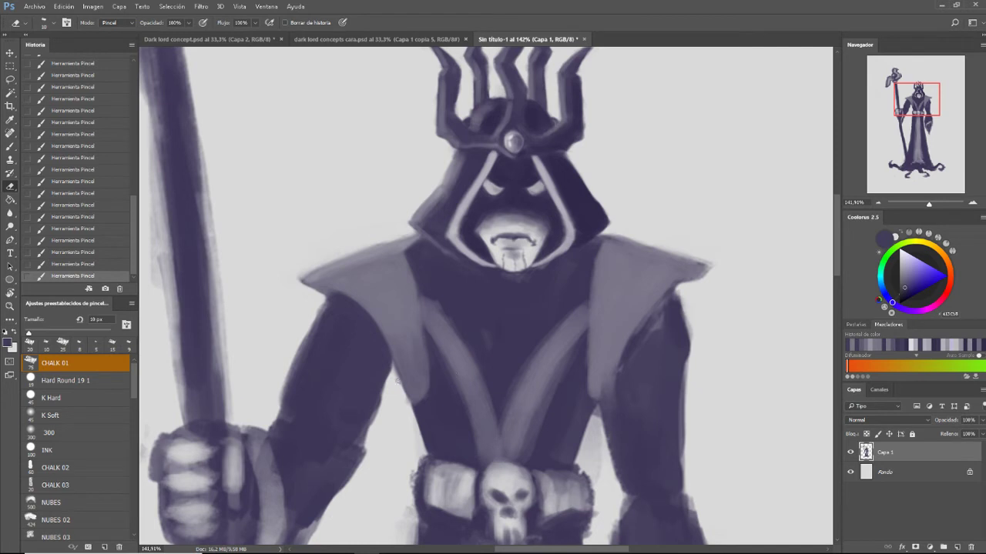
key("b")
key("bracketleft")
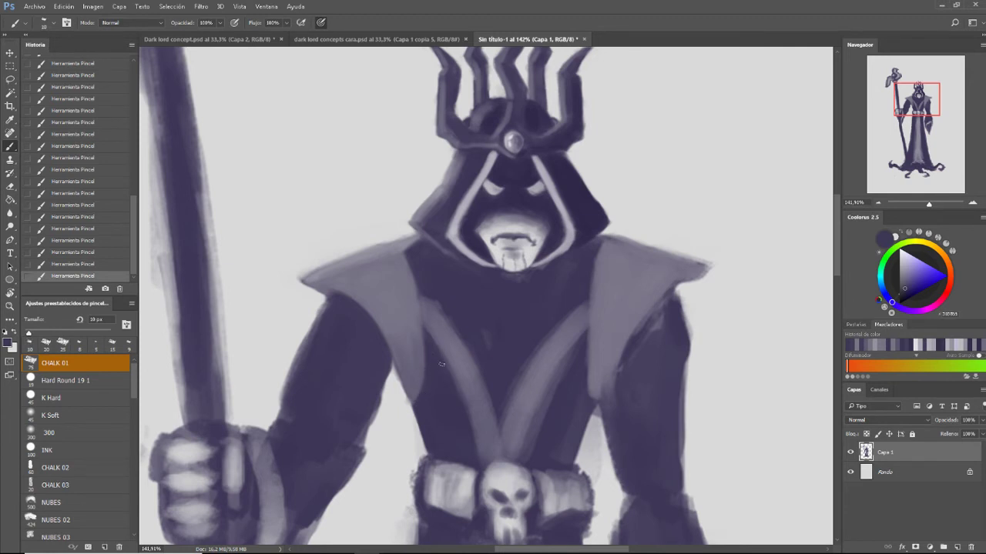
key("e")
left_click_drag(399, 393, 404, 401)
left_click(405, 407)
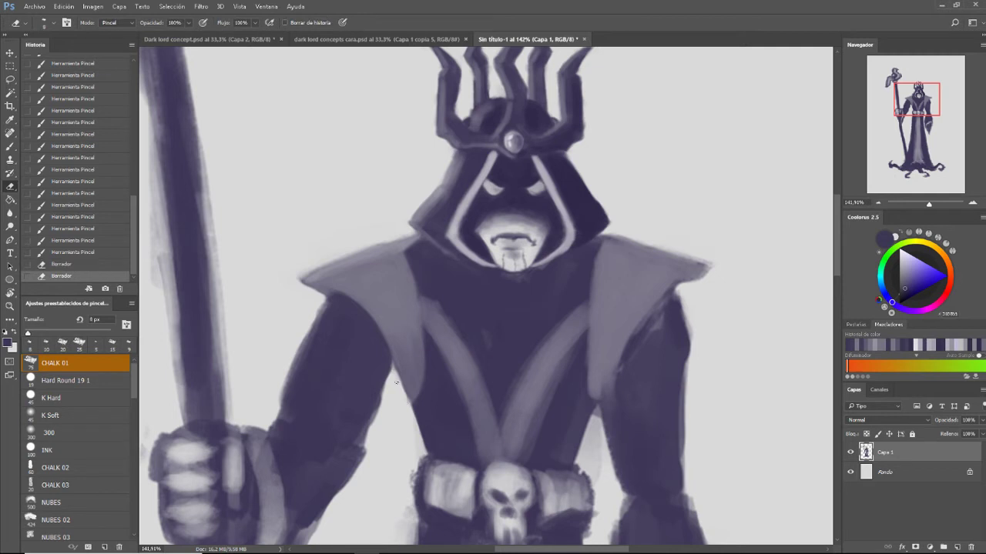
left_click(407, 413)
left_click(409, 419)
left_click(411, 425)
left_click(412, 431)
left_click(416, 441)
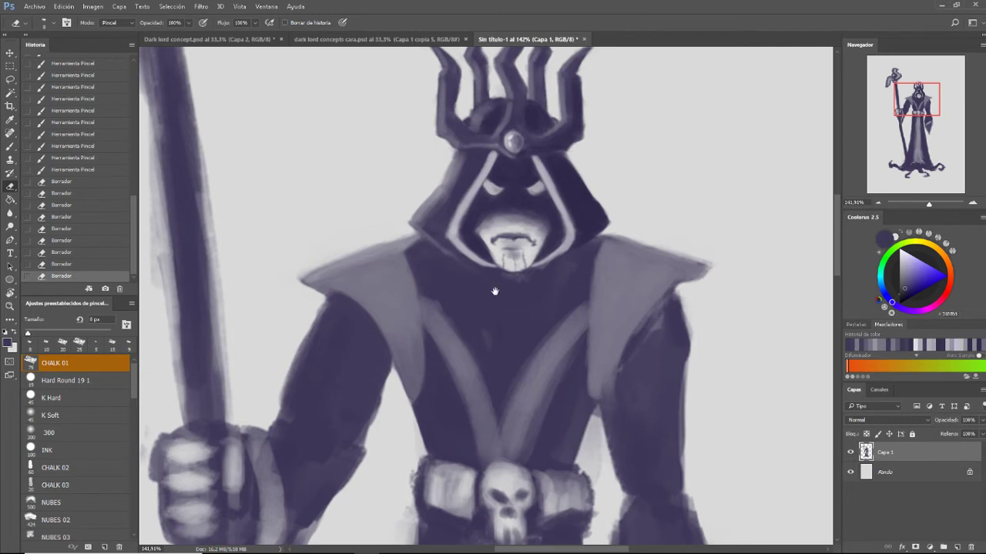
left_click_drag(494, 291, 420, 346)
mouse_move(493, 326)
left_mouse_down()
mouse_move(455, 315)
mouse_move(452, 343)
left_mouse_up()
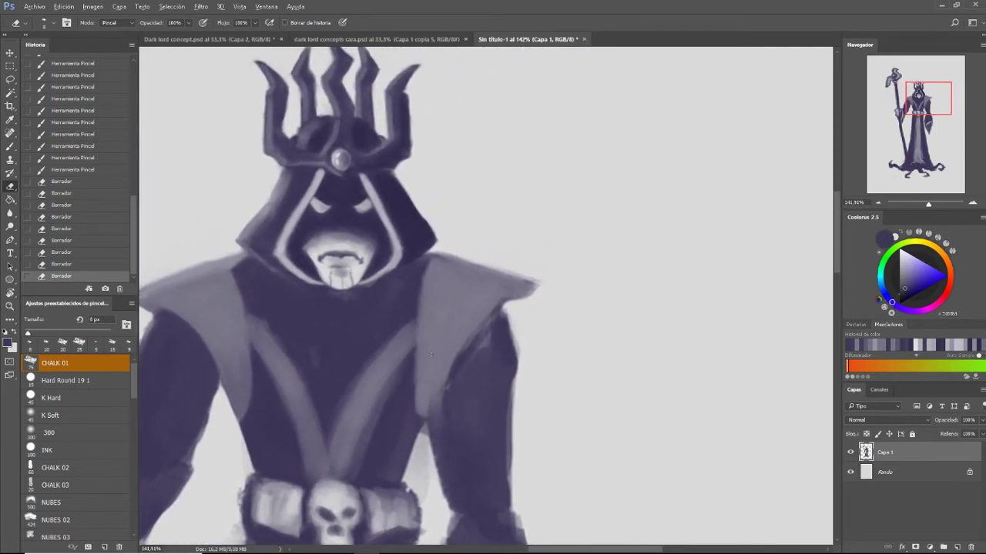
Paint faint grey-purple strokes and dark purple shading over the cloak
key("b")
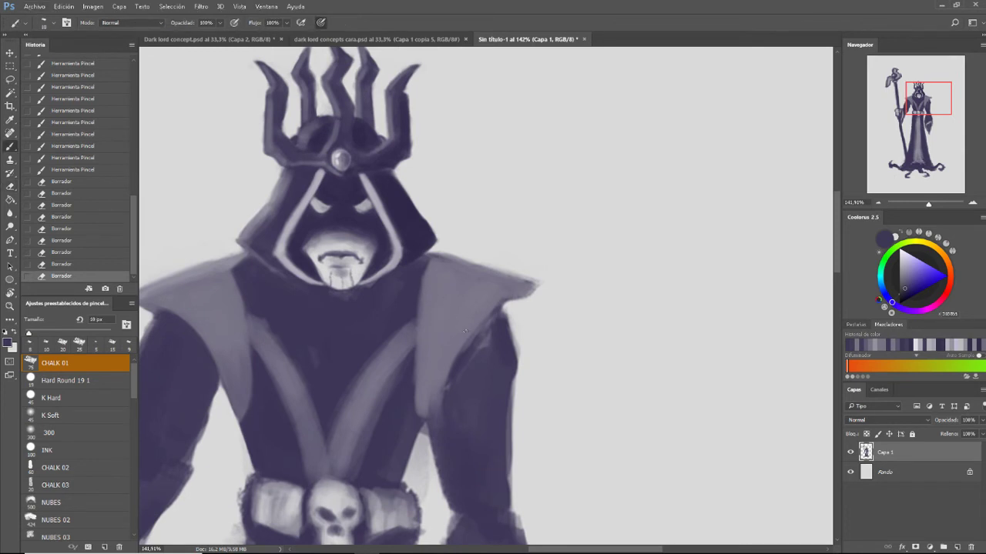
left_click(444, 291, "alt")
left_click_drag(430, 276, 408, 291)
left_click_drag(412, 284, 396, 295)
left_click(263, 285, "alt")
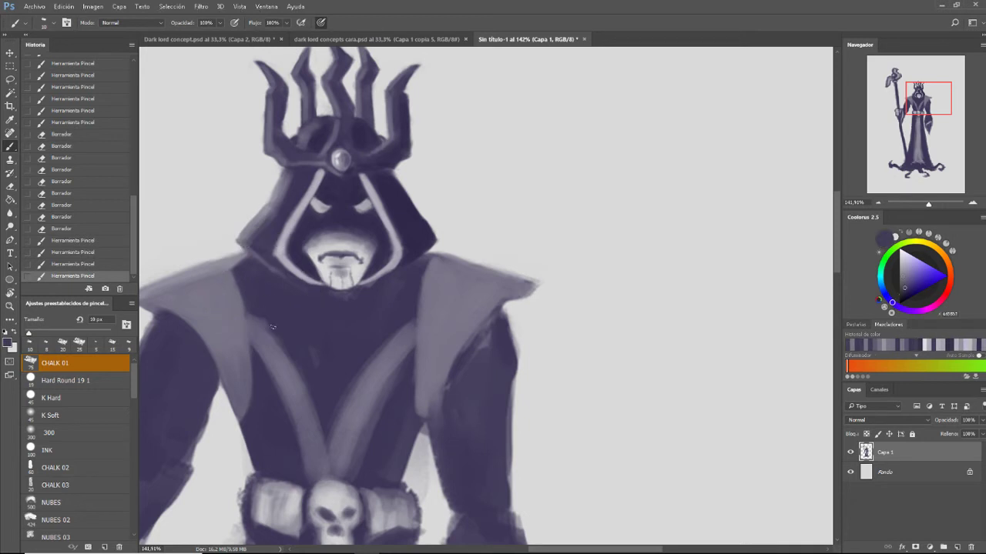
left_click_drag(255, 306, 262, 316)
left_click_drag(262, 315, 265, 317)
Shade the chest and under the chin at 25 px, then resample lighter purple at 20 px
key("bracketright")
key("bracketright")
key("bracketright")
left_click_drag(304, 363, 317, 382)
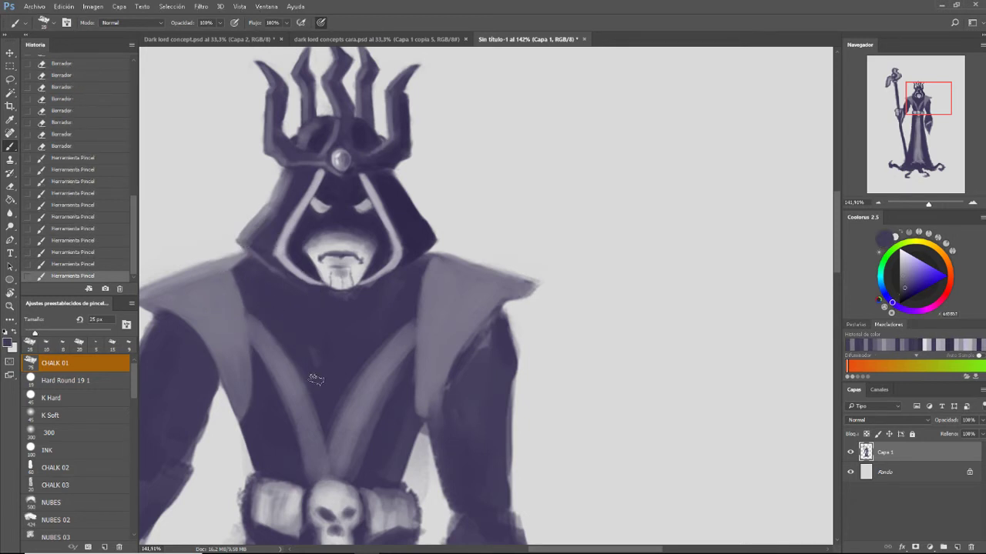
mouse_move(360, 300)
left_mouse_down()
mouse_move(339, 302)
mouse_move(354, 299)
left_mouse_up()
mouse_move(344, 296)
left_mouse_down()
mouse_move(377, 301)
mouse_move(367, 303)
left_mouse_up()
left_click(364, 272, "alt")
key("bracketright")
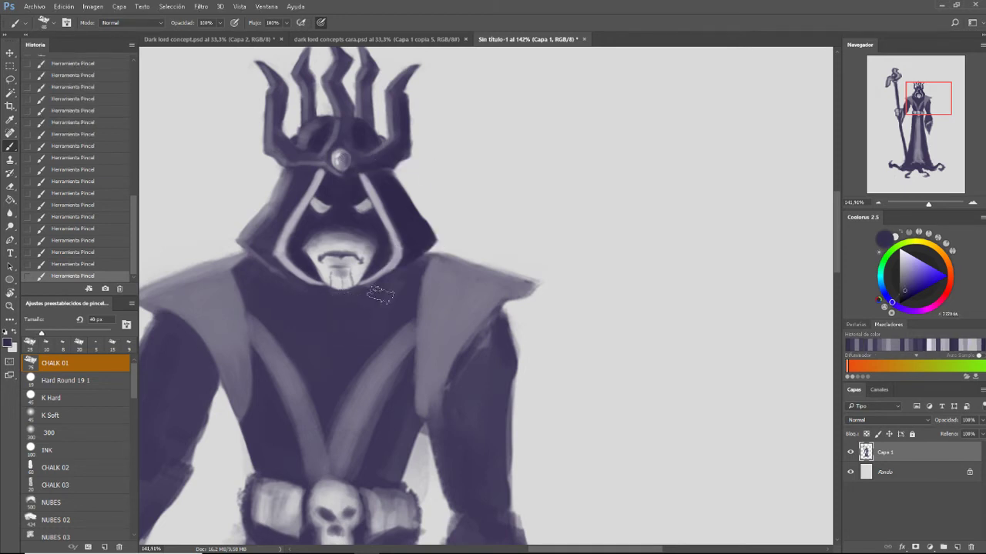
key("bracketright")
key("bracketright")
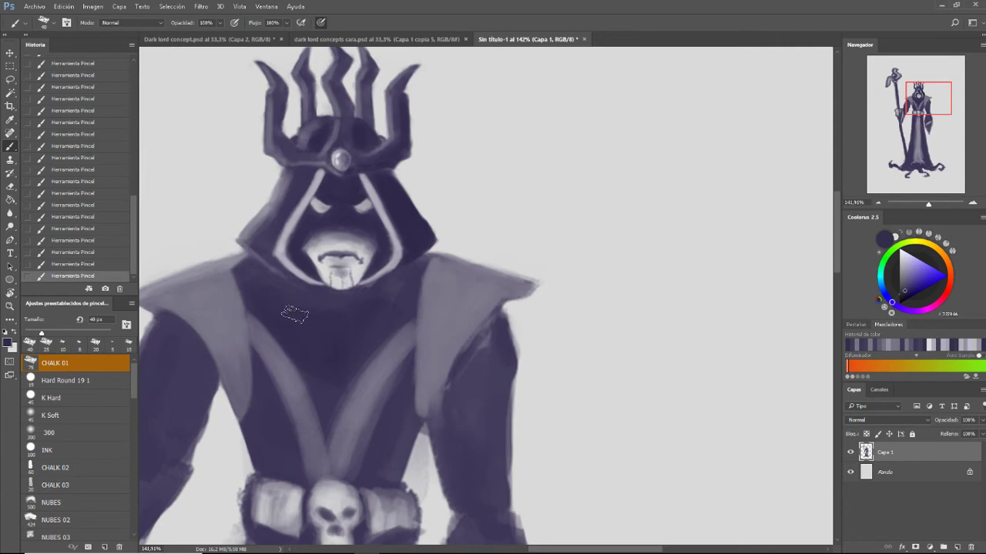
key("bracketleft")
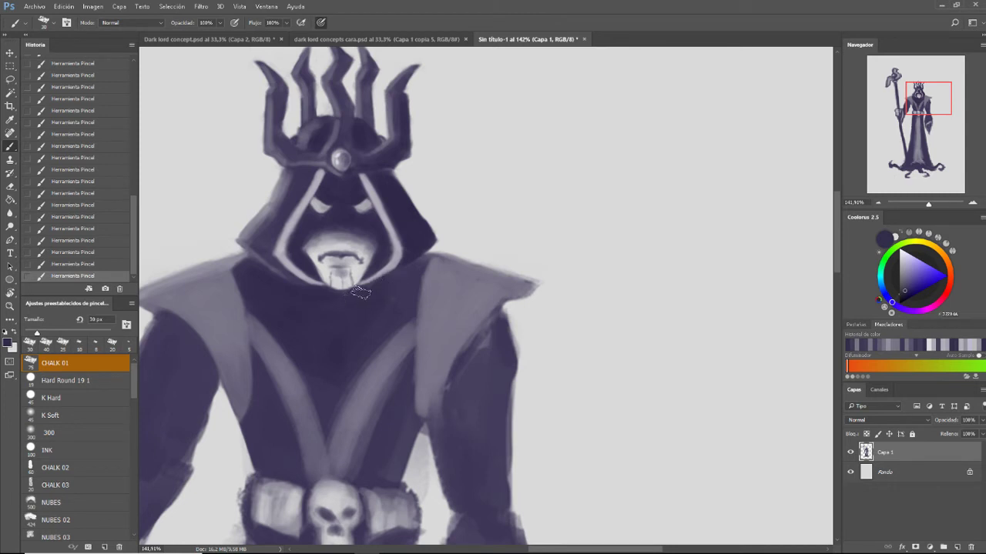
key("bracketleft")
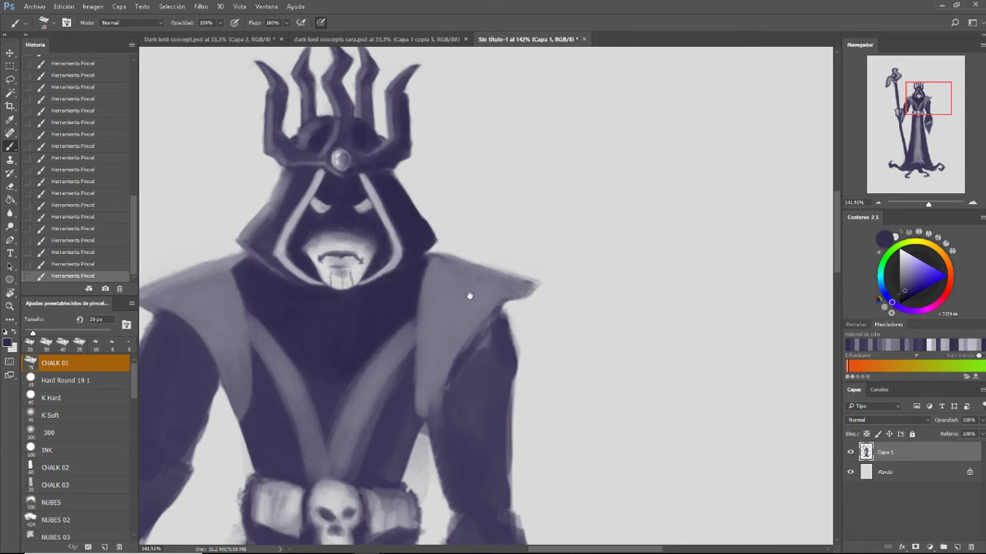
Pan down to the torso and skull buckle and set the brush to 9 px
left_click_drag(438, 370, 451, 288)
key("bracketleft")
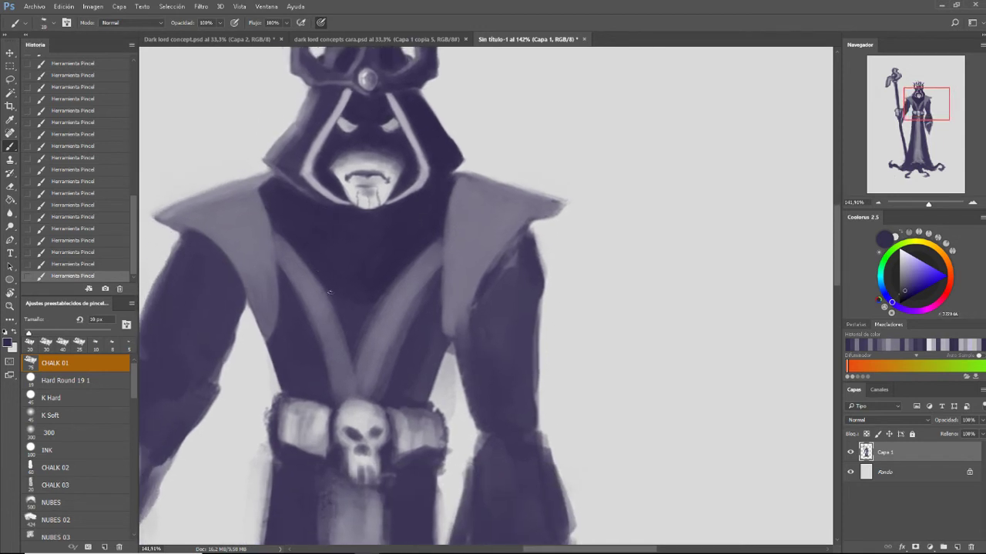
key("bracketleft")
key("bracketright")
key("bracketright")
key("bracketleft")
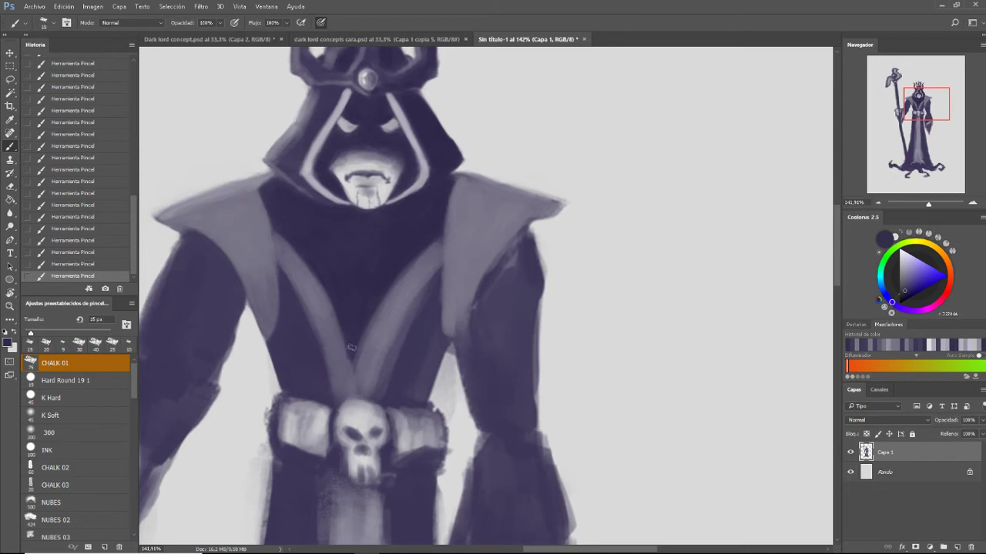
key("bracketleft")
key("bracketleft")
key("bracketright")
key("bracketright")
key("bracketright")
Sample light grey-purple and dark chest purple from the painting
left_click(460, 210, "alt")
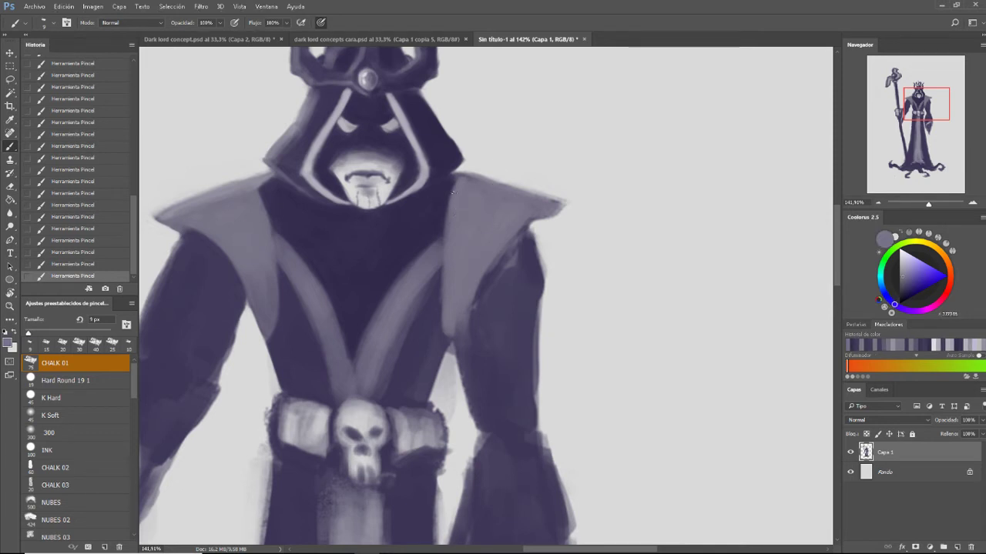
left_click(438, 219, "alt")
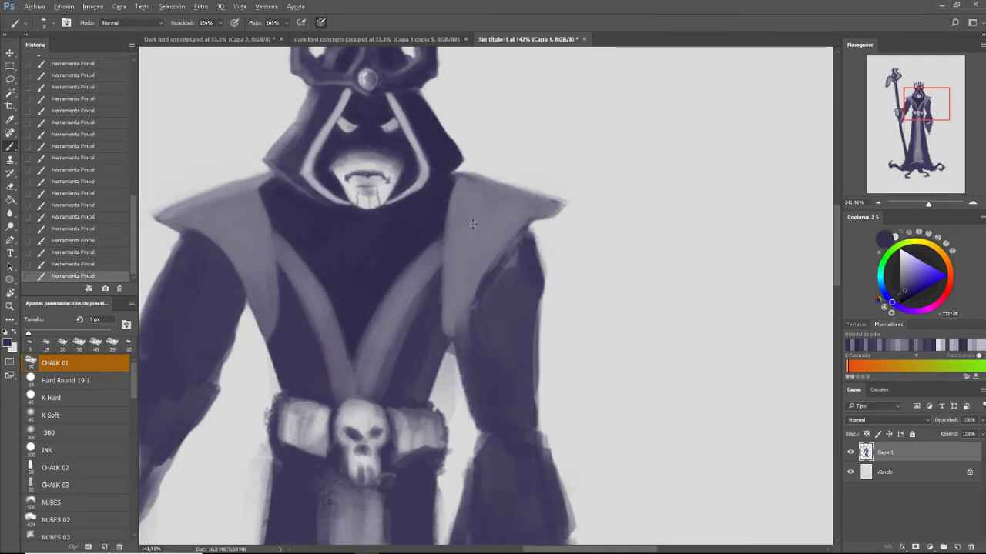
left_click(472, 223, "alt")
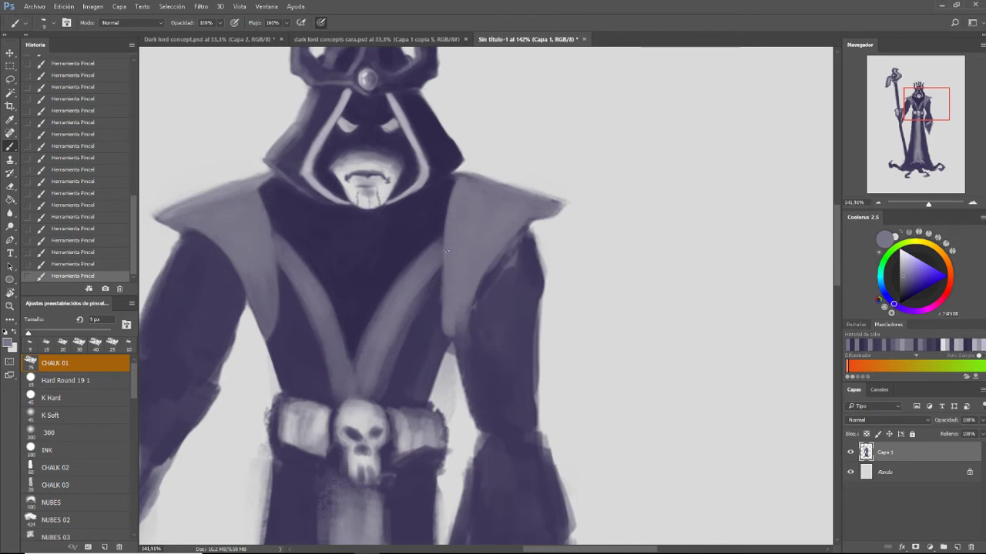
left_click(436, 321, "alt")
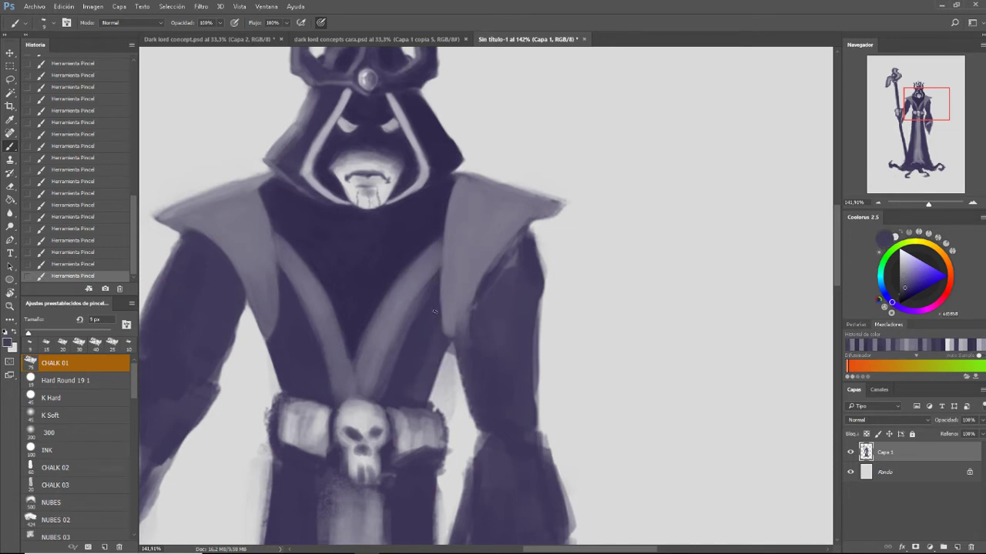
left_click(391, 276, "alt")
Paint dark strokes on the chest edge and along the right lapel stripe at 15 px
left_click_drag(436, 308, 441, 320)
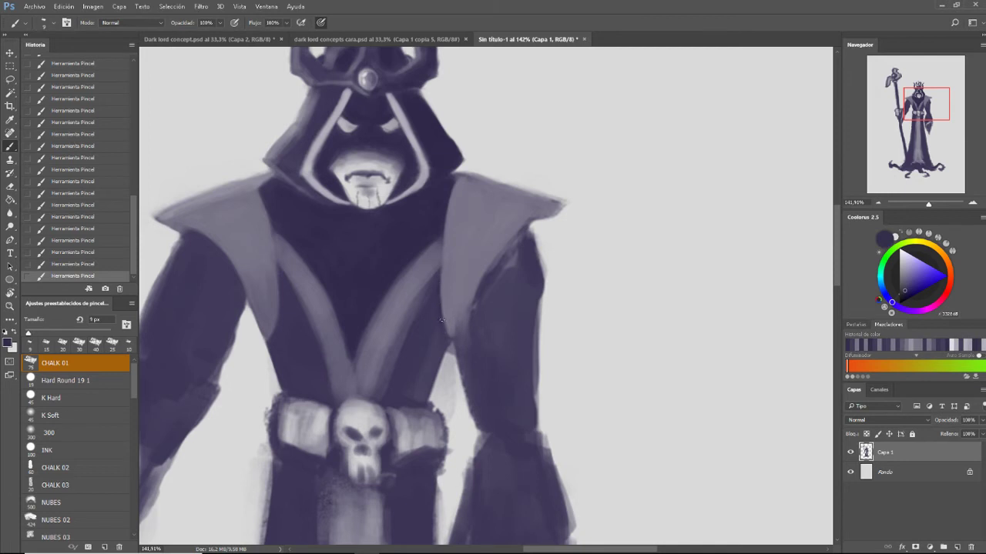
key("bracketright")
key("bracketright")
left_click_drag(407, 330, 391, 371)
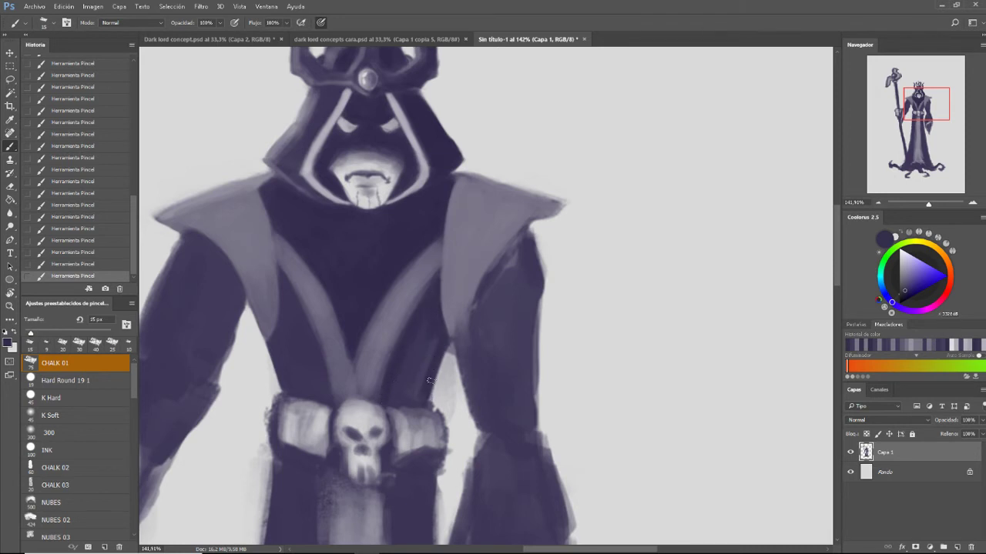
left_click_drag(438, 370, 429, 401)
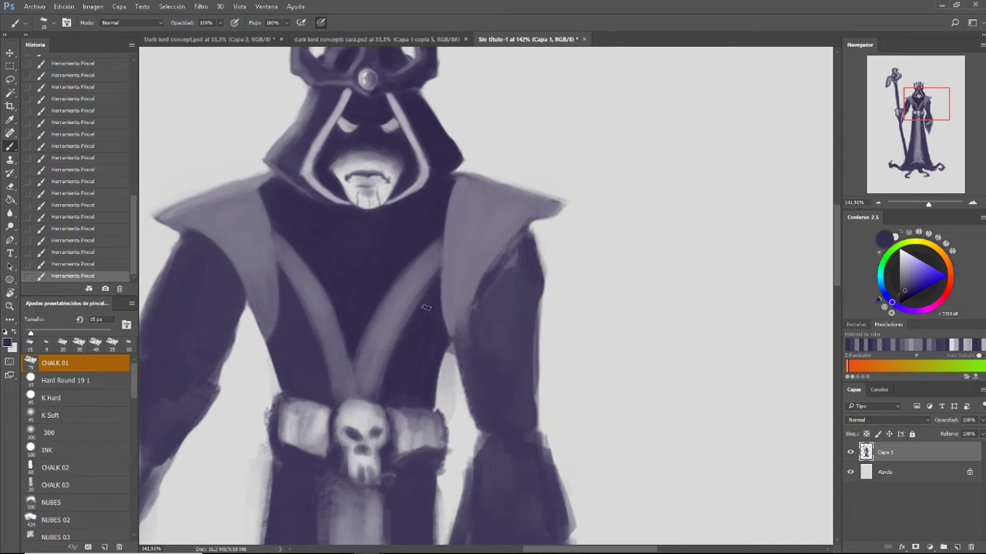
key("bracketright")
key("bracketright")
Pick a new colour and darken the diagonal lapel edge with 15–18 px strokes
left_click(353, 315, "alt")
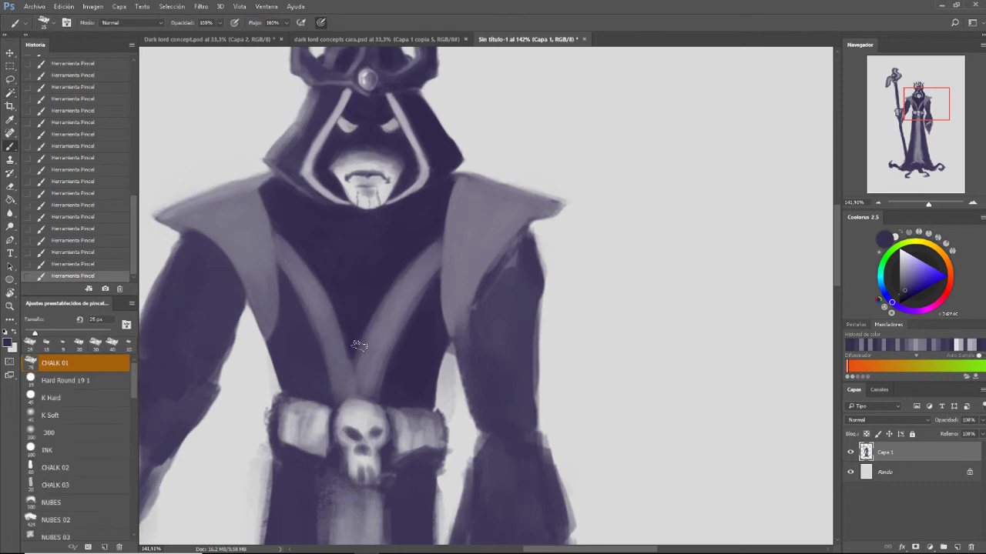
key("[")
key("[")
key("[")
key("[")
mouse_move(379, 325)
left_mouse_down()
mouse_move(424, 264)
mouse_move(372, 329)
left_mouse_up()
left_click_drag(393, 292, 368, 340)
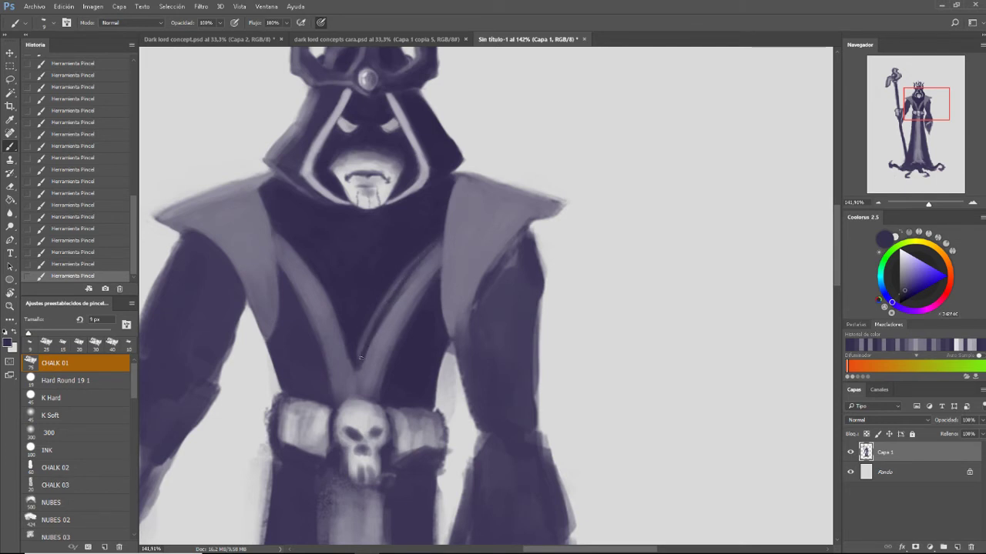
key("bracketright")
key("bracketright")
left_click_drag(389, 296, 354, 361)
Darken the V lapel's edge, alternating light and dark purples on a 9 px brush
left_click_drag(406, 272, 362, 344)
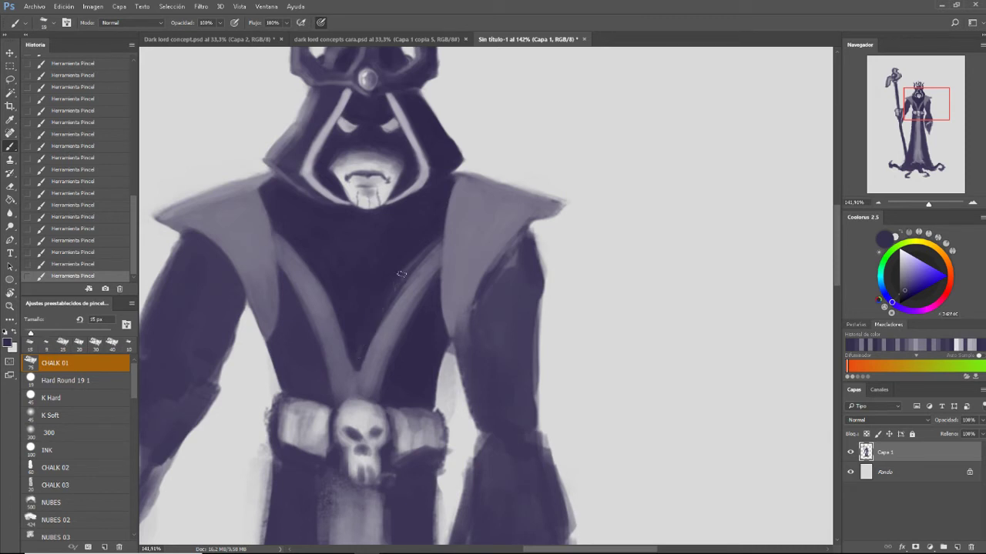
left_click_drag(397, 291, 422, 250)
left_click(434, 261, "alt")
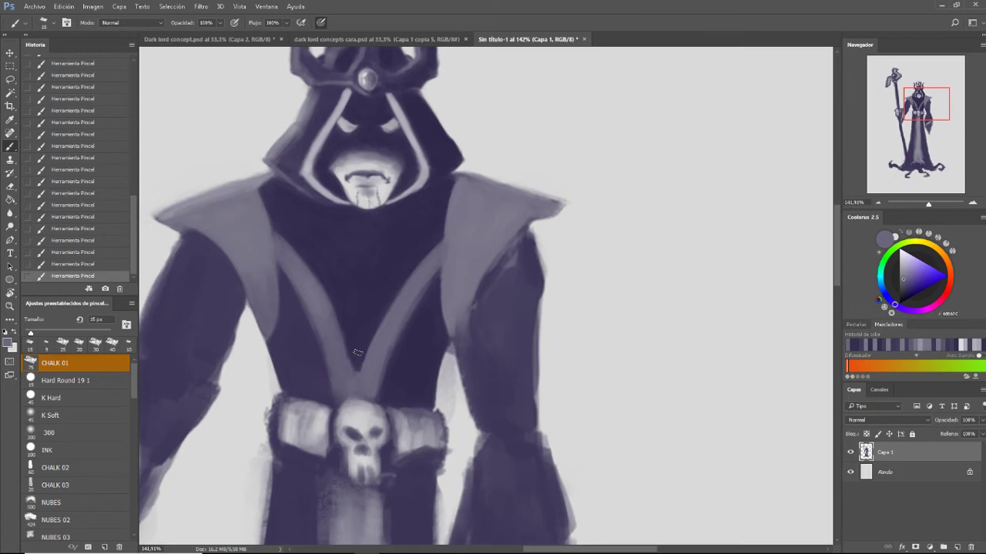
left_click(388, 285, "alt")
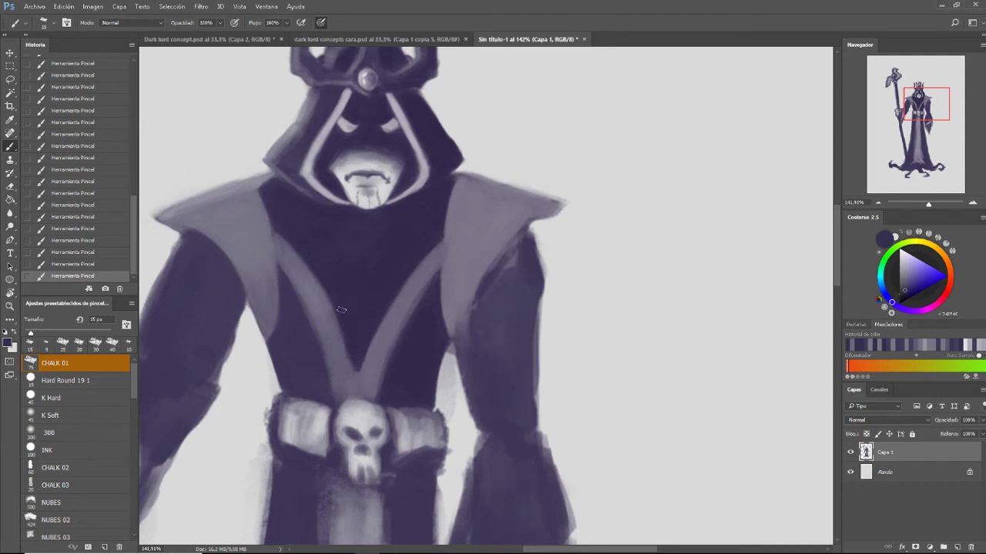
key("bracketleft")
key("bracketleft")
left_click(411, 296, "alt")
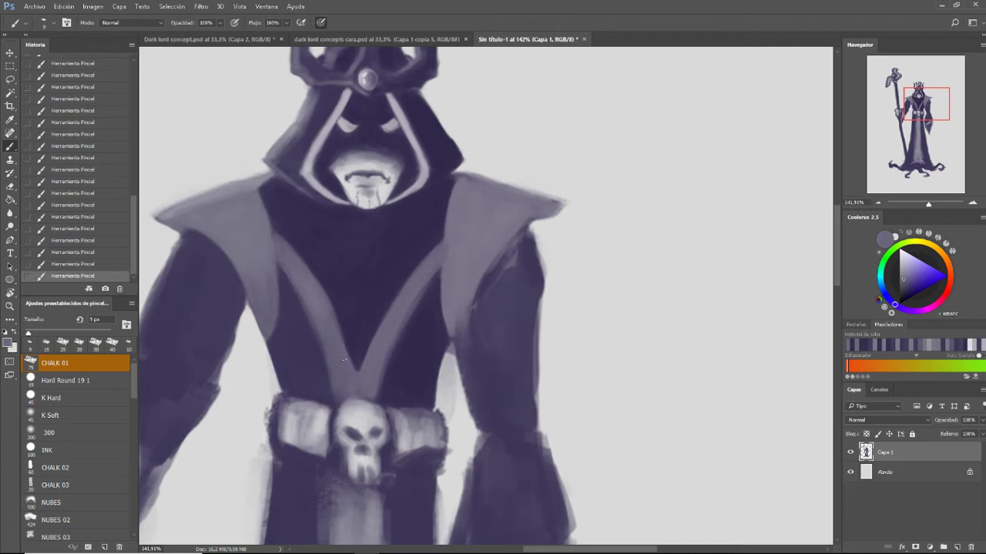
Lighten the V lapel's left arm, then load a lighter grey-purple on an 18 px brush
left_click_drag(345, 345, 351, 358)
left_click(288, 299, "alt")
left_click_drag(284, 281, 279, 268)
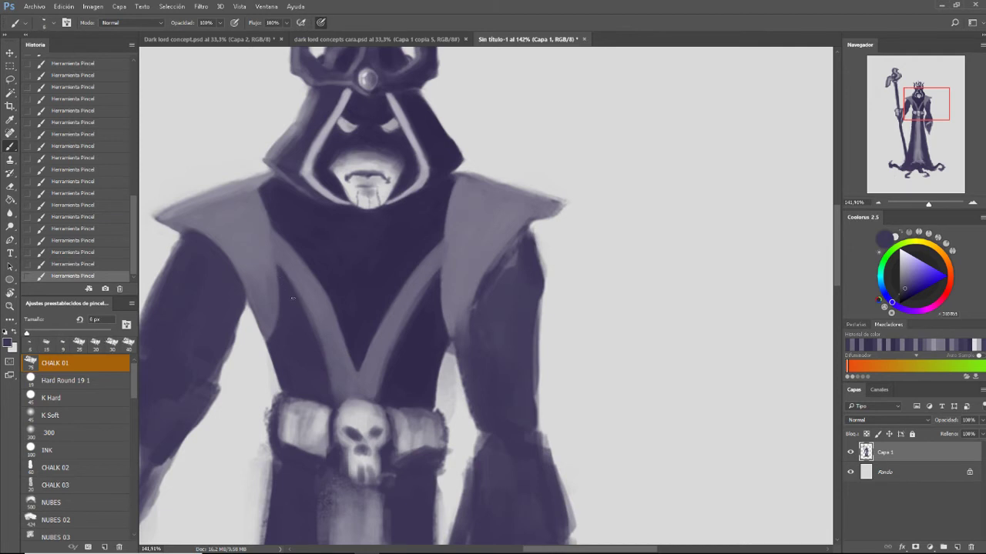
key("bracketright")
key("bracketright")
key("bracketright")
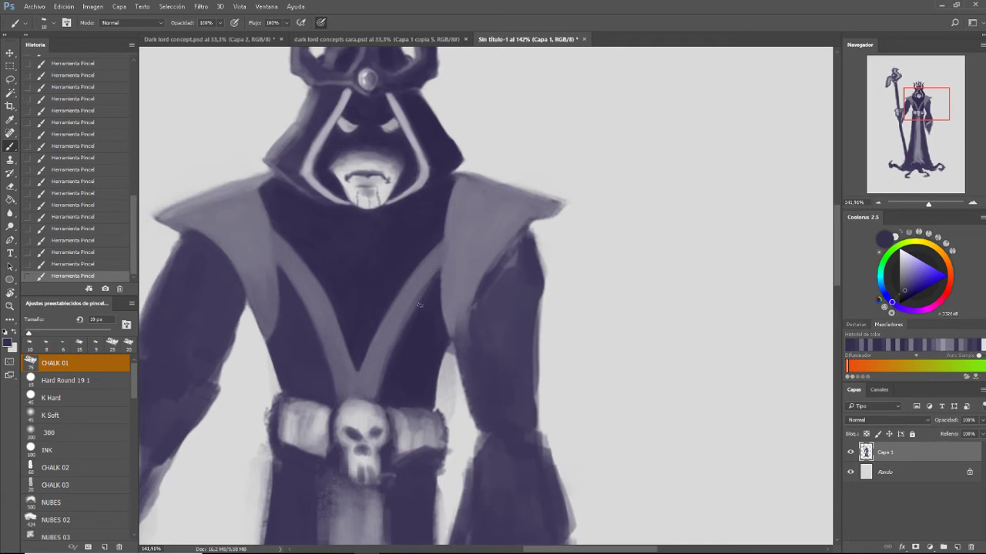
left_click(378, 375, "alt")
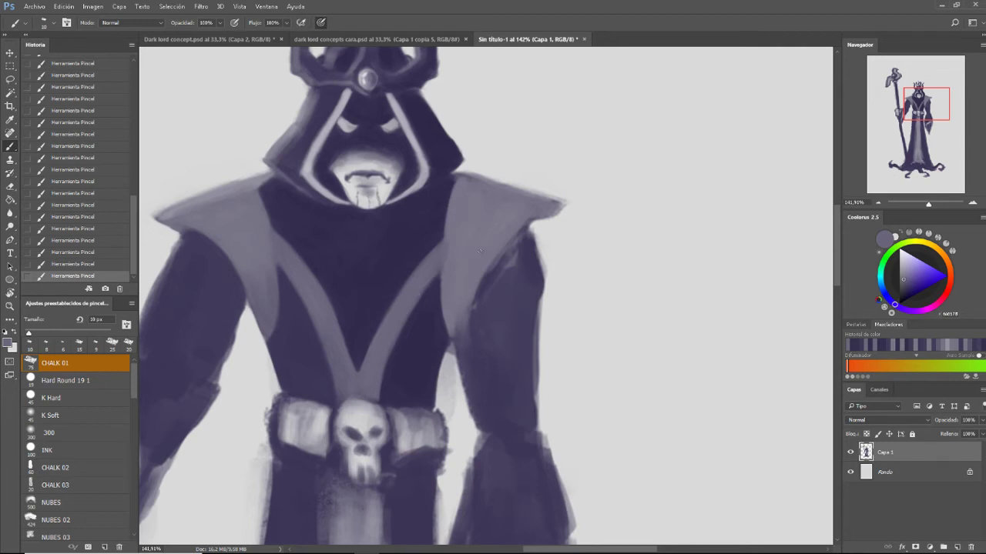
Widen the light chest band left of the V, then sample the skull's light grey at 20 px
left_click(451, 241, "alt")
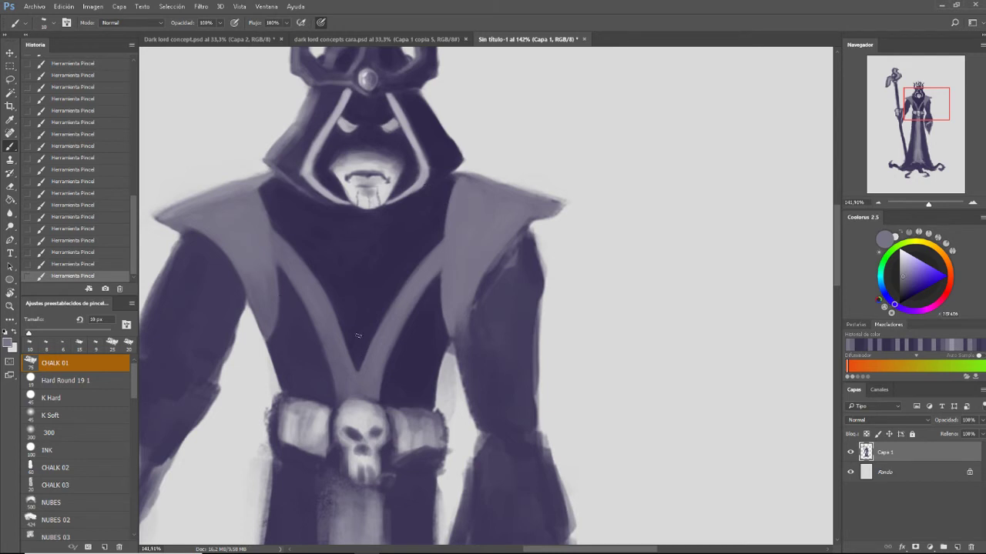
left_click(294, 272, "alt")
left_click_drag(269, 242, 273, 254)
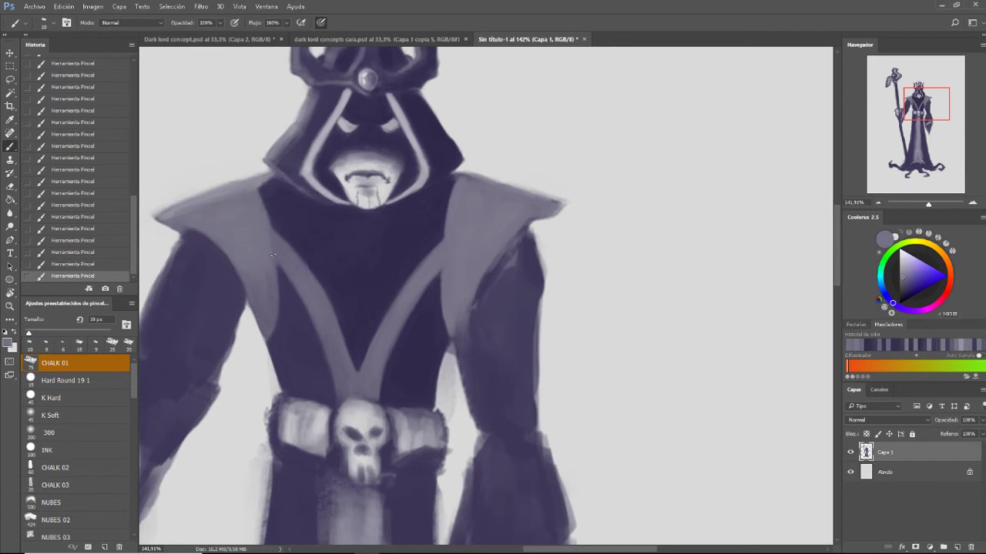
key("bracketright")
left_click(360, 410, "alt")
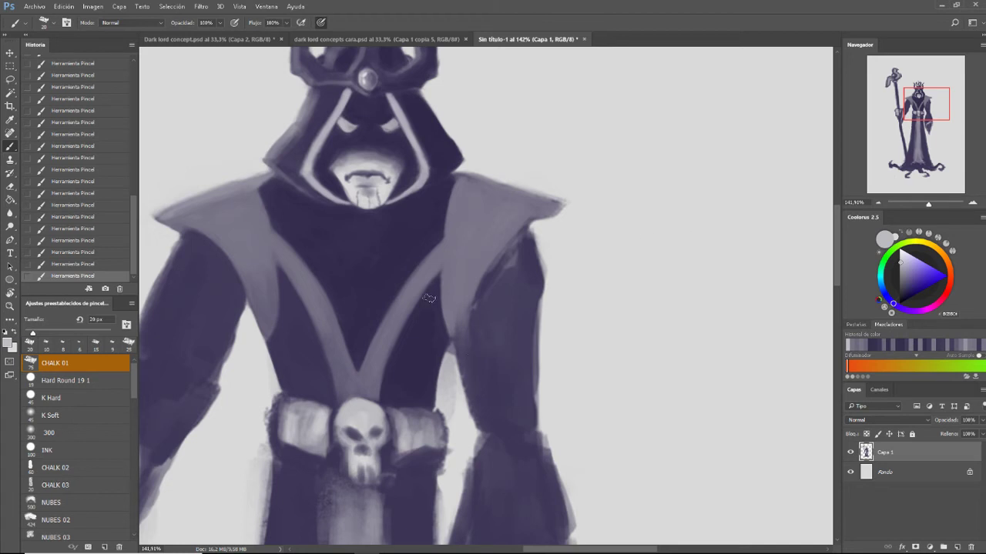
Brighten the belt's left side with light grey-purple chalk strokes at 35 px
left_click_drag(394, 385, 423, 341)
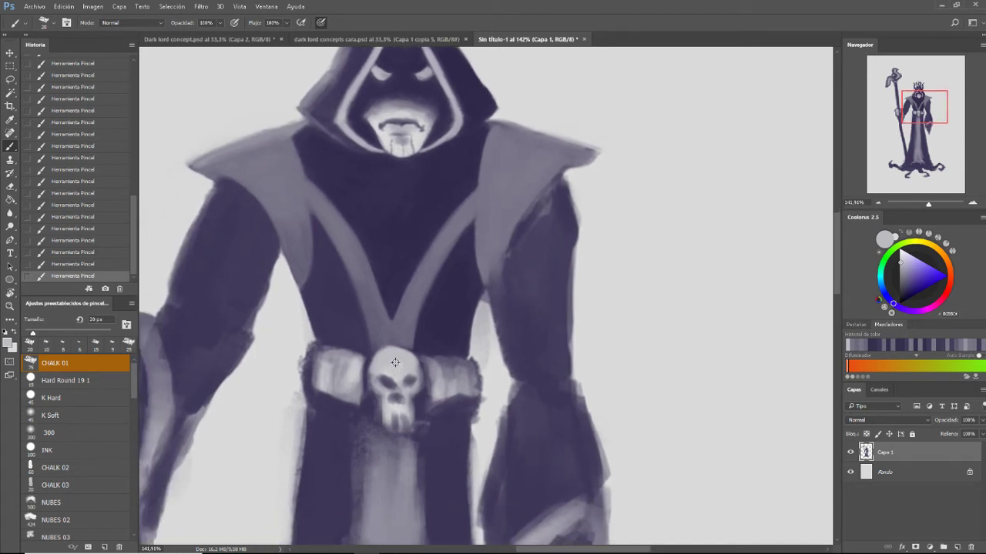
left_click(392, 362, "alt")
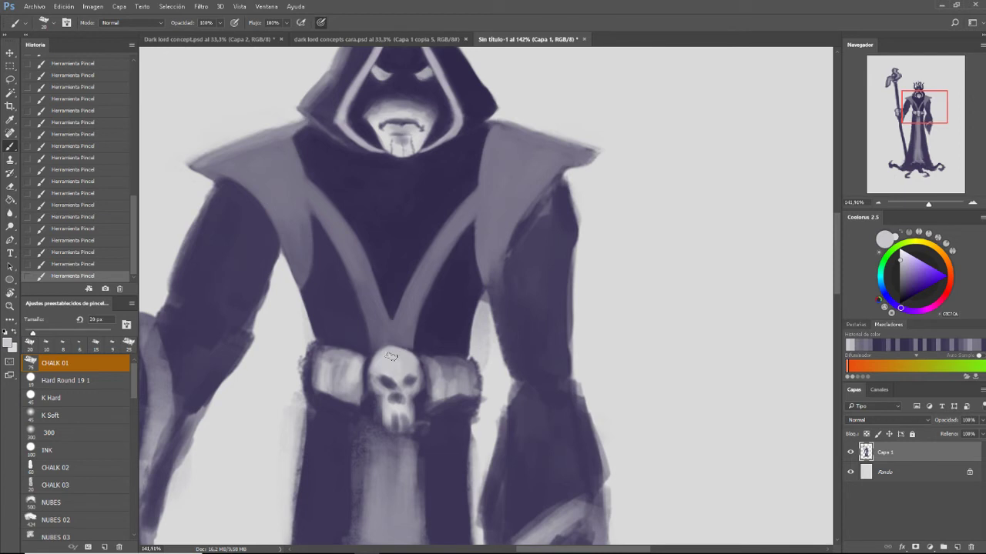
mouse_move(321, 386)
left_mouse_down()
mouse_move(318, 354)
mouse_move(316, 389)
left_mouse_up()
mouse_move(314, 353)
left_mouse_down()
mouse_move(350, 369)
mouse_move(339, 355)
left_mouse_up()
left_click(303, 241, "alt")
key("bracketright")
key("bracketright")
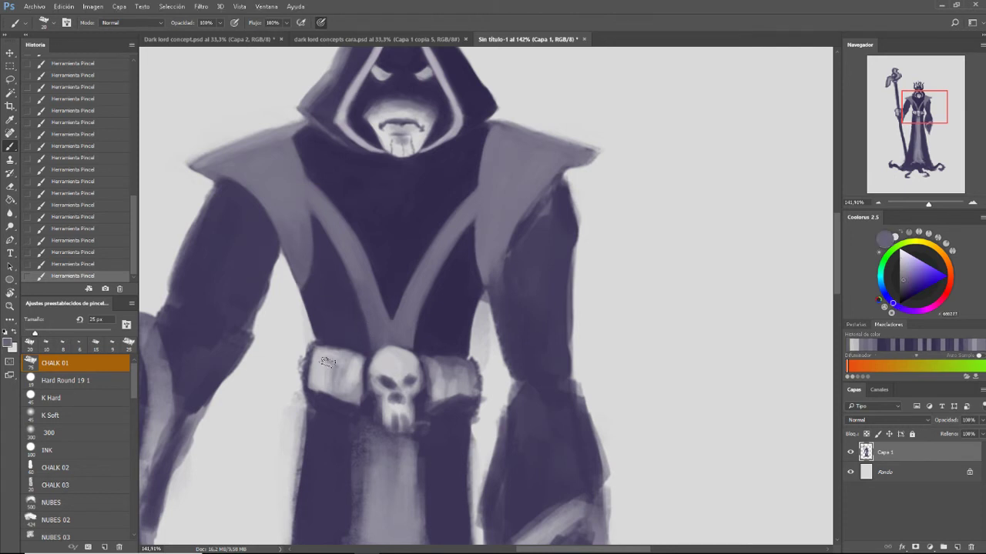
mouse_move(318, 385)
left_mouse_down()
mouse_move(338, 356)
mouse_move(356, 389)
left_mouse_up()
mouse_move(301, 362)
left_mouse_down()
mouse_move(358, 350)
mouse_move(317, 353)
mouse_move(328, 390)
mouse_move(364, 399)
left_mouse_up()
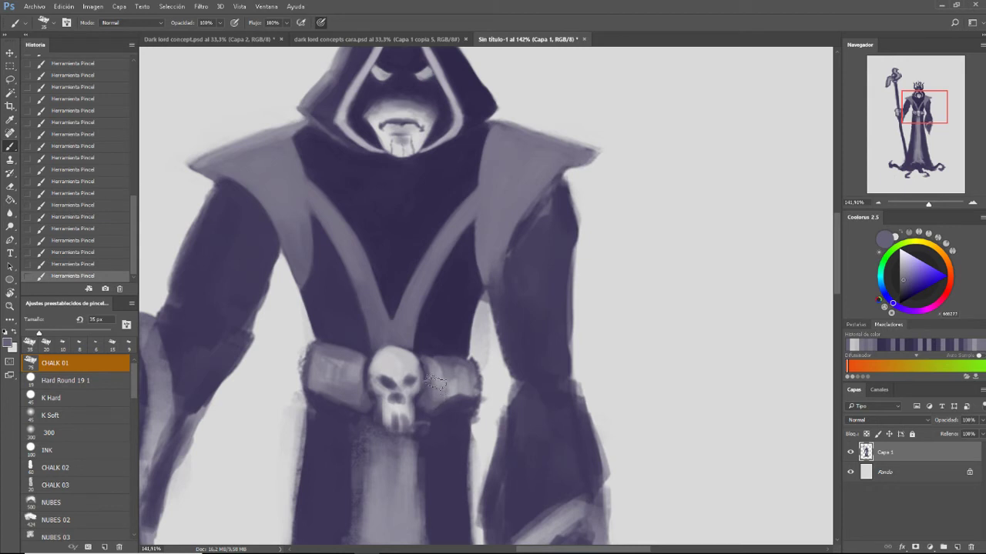
Shade the belt right of the skull darker, then shrink the brush to 9 px
left_click_drag(437, 389, 429, 367)
left_click_drag(457, 355, 440, 397)
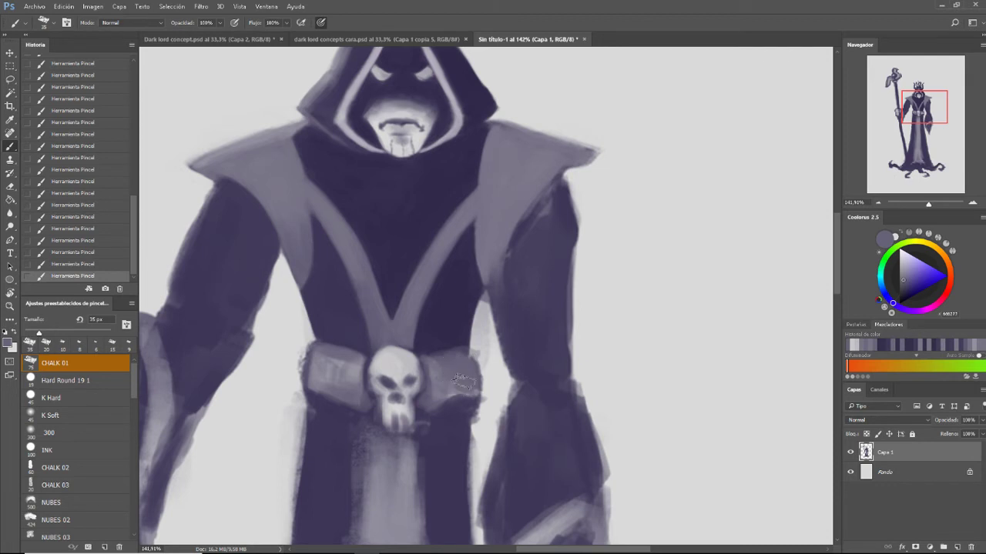
key("bracketleft")
key("bracketleft")
key("bracketleft")
left_click(437, 336, "alt")
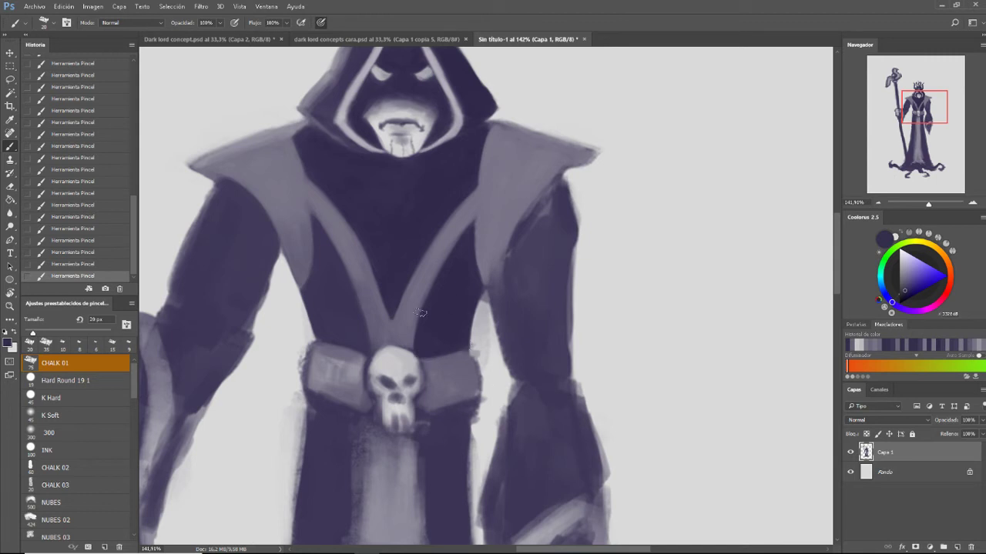
left_click(466, 385, "alt")
key("bracketleft")
key("bracketleft")
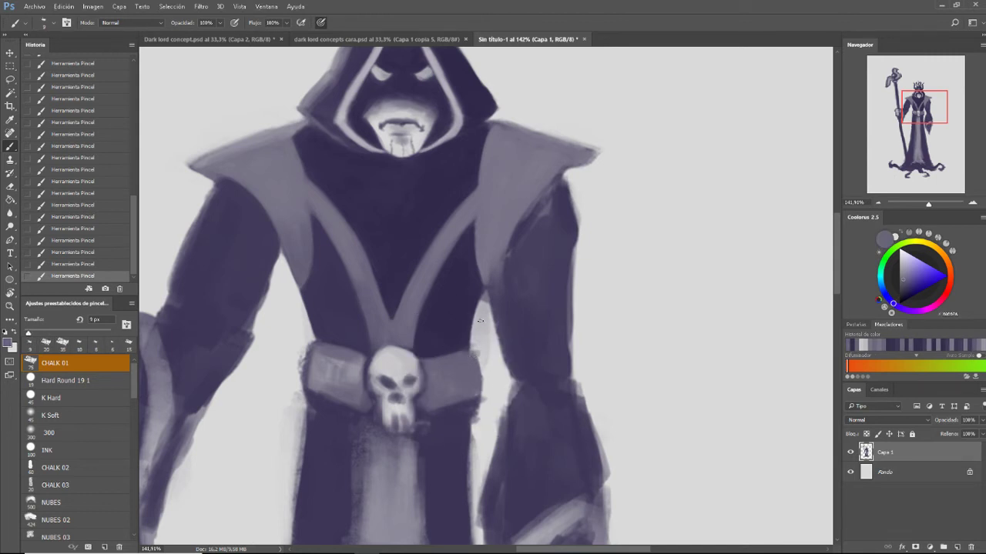
Erase short light strokes along the robe's edge beside the right sleeve
key("e")
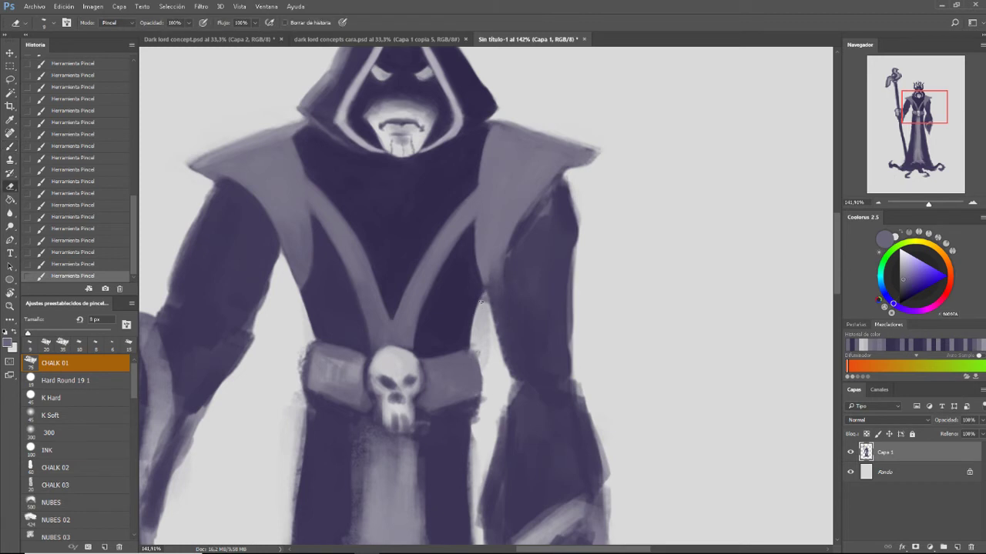
left_click_drag(479, 292, 482, 312)
left_click_drag(483, 291, 488, 311)
left_click_drag(488, 310, 475, 337)
left_click_drag(475, 325, 473, 342)
left_click_drag(479, 320, 472, 339)
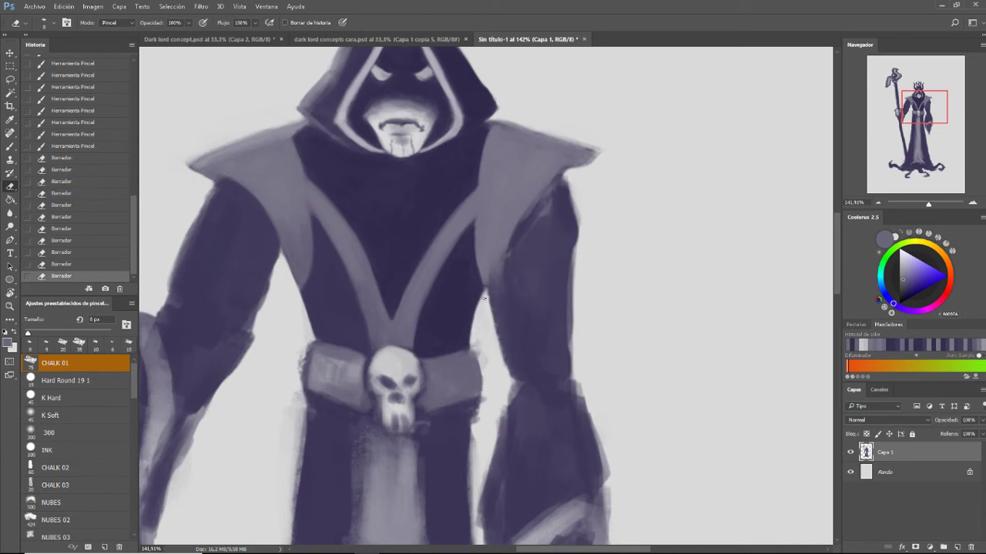
left_click_drag(484, 297, 474, 336)
left_click_drag(477, 318, 476, 351)
left_click_drag(478, 348, 481, 324)
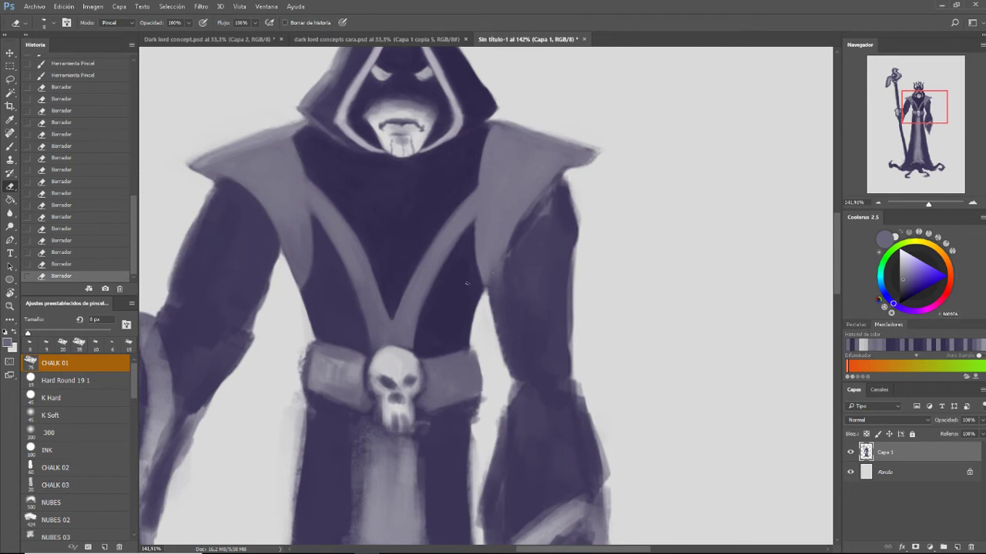
Dab a small robe spot with the history eraser and eraser, then repaint it in sampled dark purple
left_click(402, 361)
left_click(405, 251)
key("b")
left_click(401, 236, "alt")
left_click(405, 250)
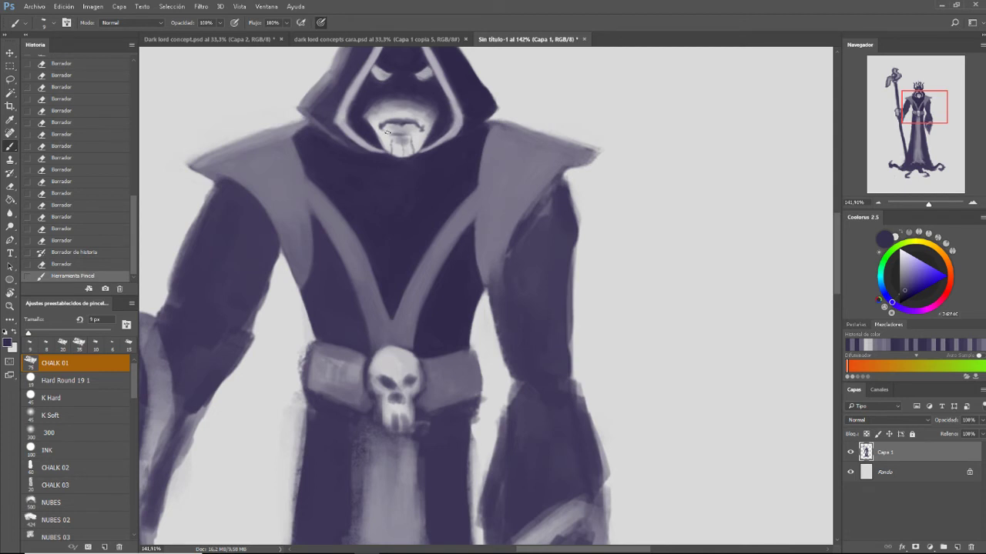
Sample the V band's light grey-purple and dab along the band to smooth it
left_click(370, 295, "alt")
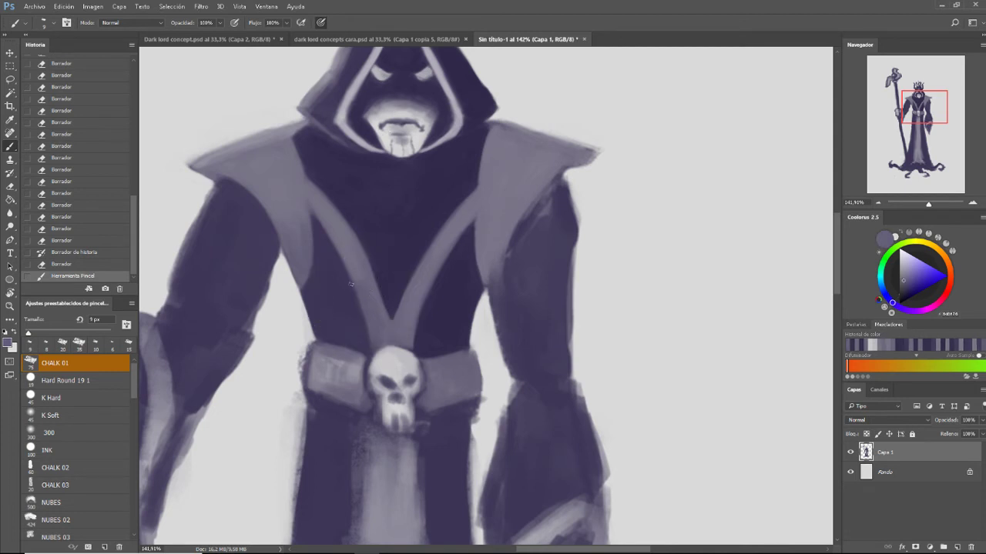
left_click(375, 295)
left_click(375, 300)
left_click(375, 305)
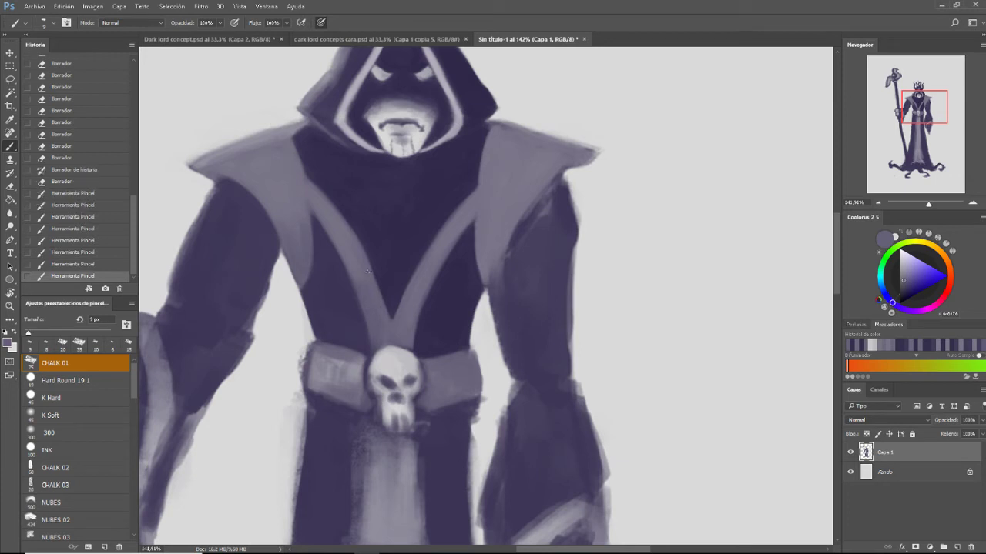
left_click(375, 311)
left_click(374, 307)
left_click(373, 302)
left_click(371, 298)
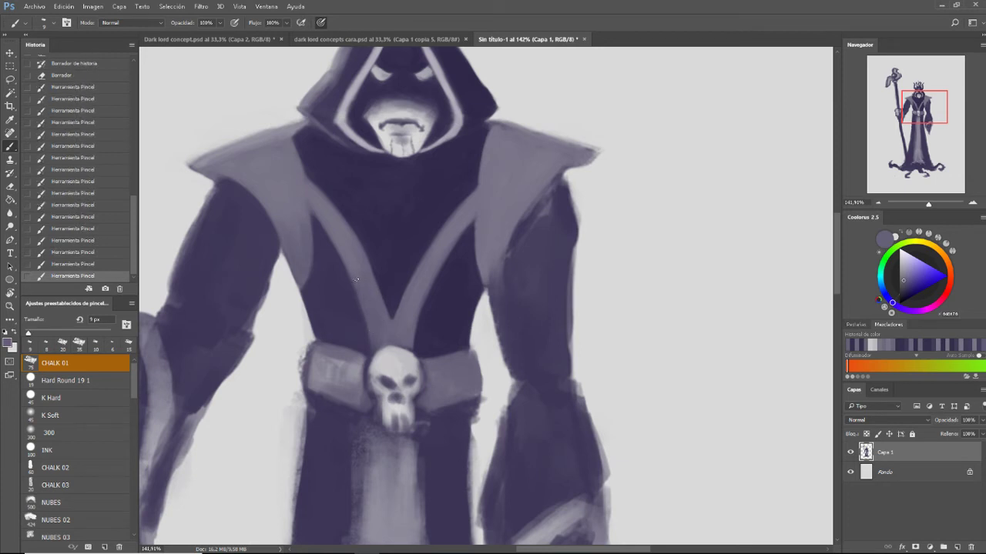
left_click(369, 293)
Sample robe and belt colours, pick a light grey-lavender, and enlarge the brush to 25 px
left_click(317, 312, "alt")
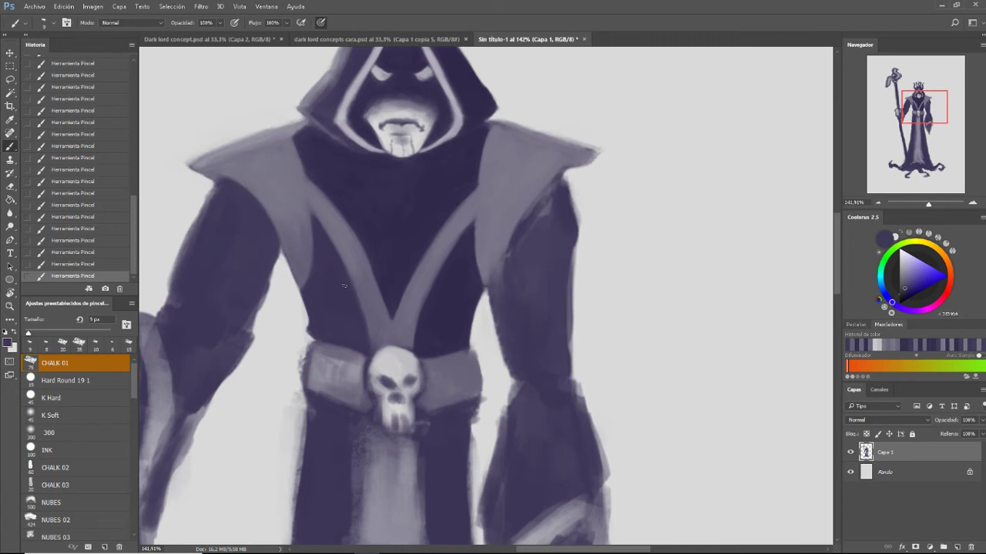
left_click(310, 108, "alt")
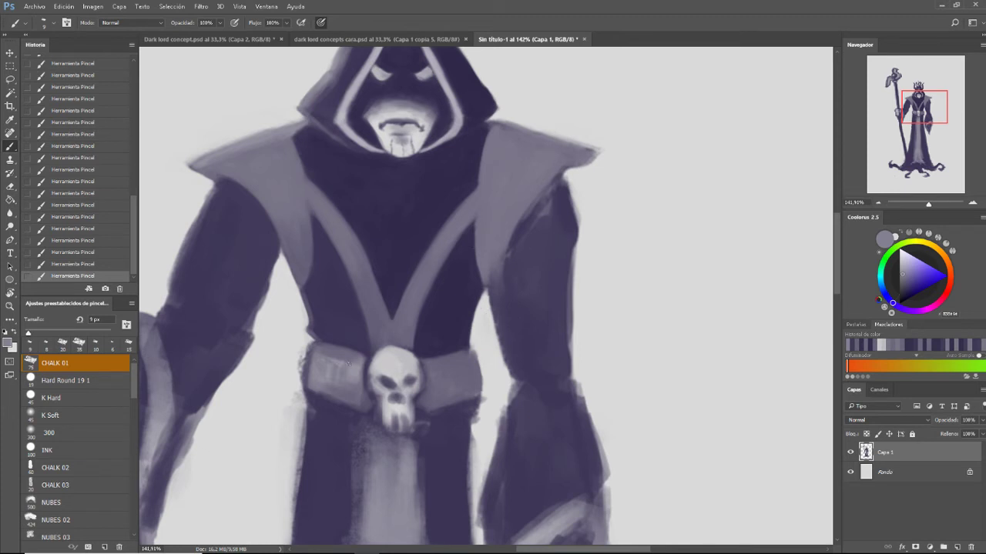
left_click(448, 378, "alt")
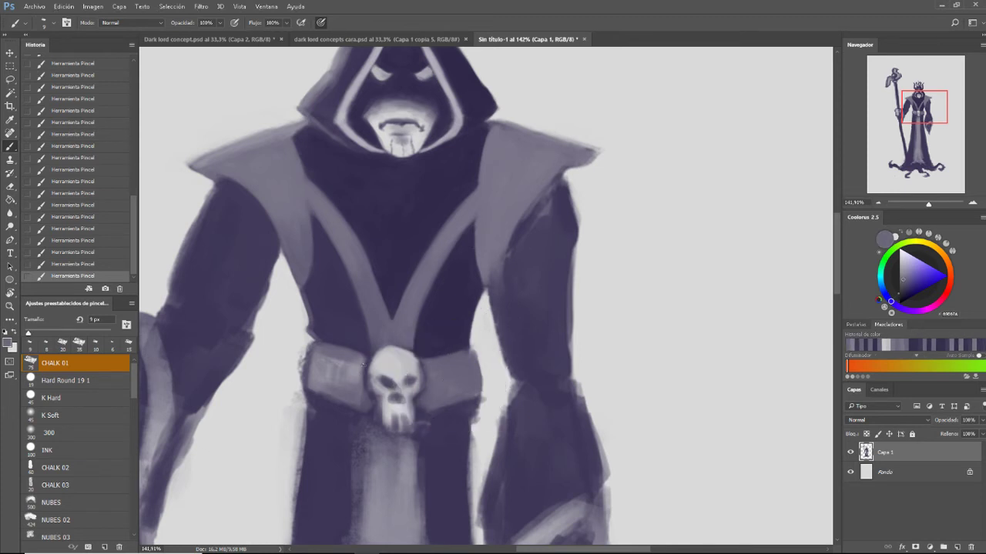
key("bracketright")
key("bracketright")
key("bracketright")
left_click(308, 375)
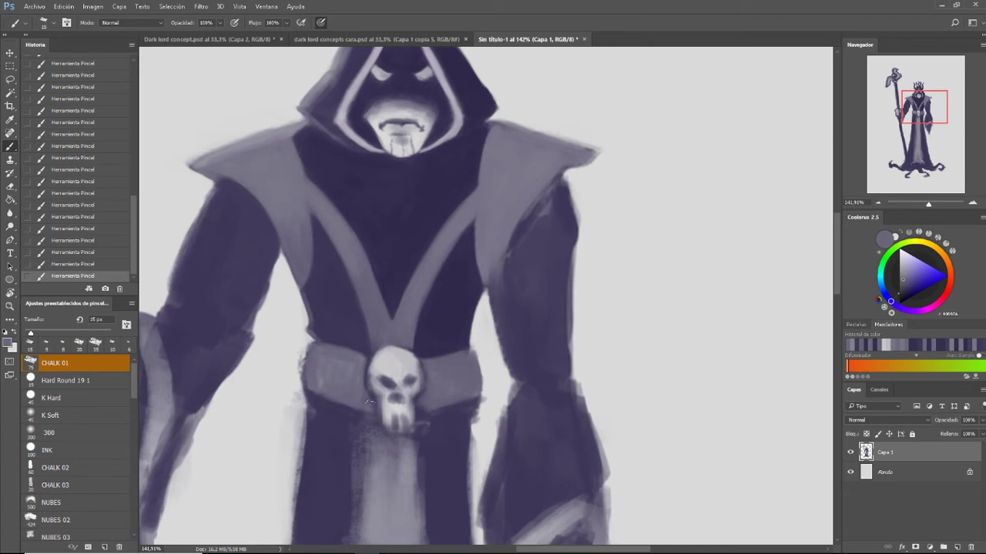
Add light vertical strokes to the robe panel below the skull buckle
left_click(354, 429, "alt")
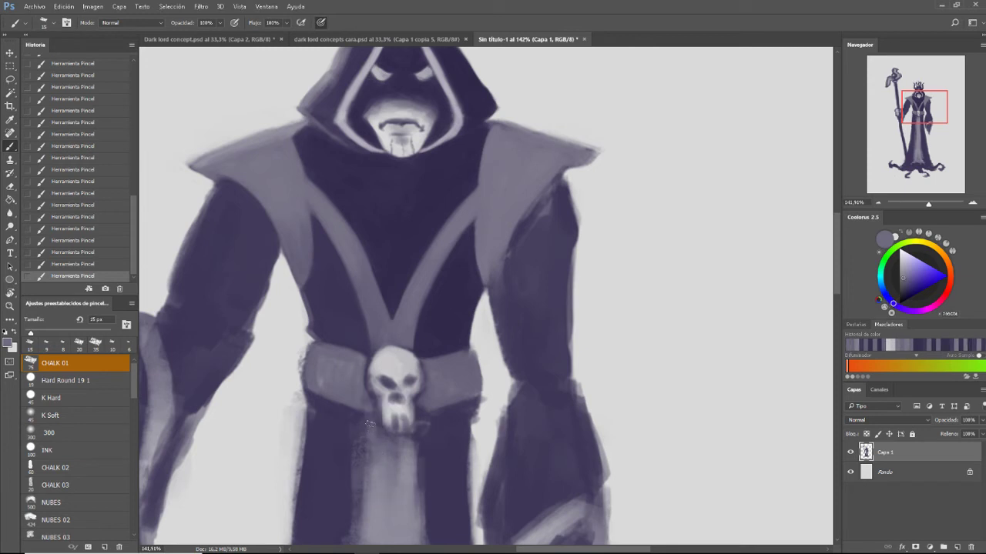
left_click(368, 480, "alt")
left_click_drag(368, 481, 369, 445)
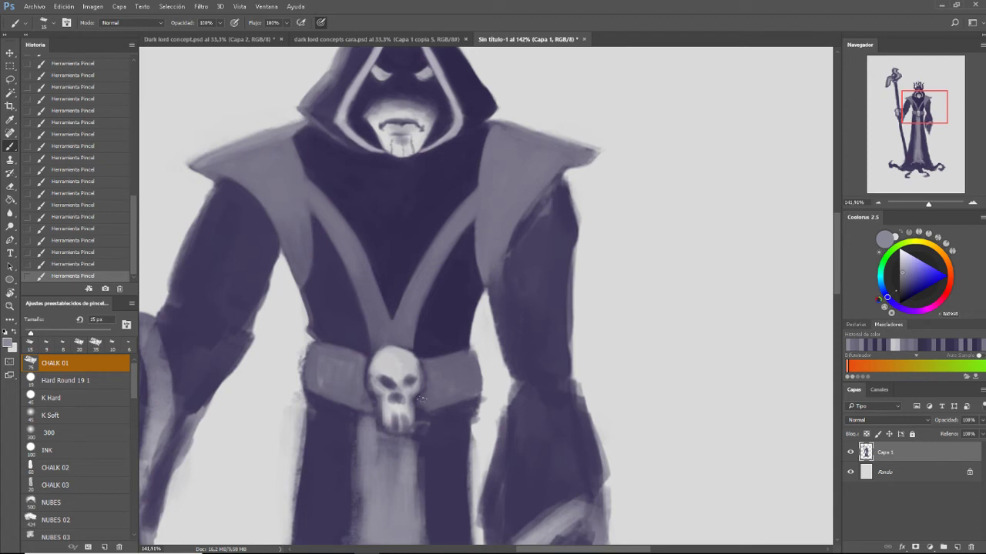
mouse_move(422, 430)
left_mouse_down()
mouse_move(420, 508)
mouse_move(416, 489)
left_mouse_up()
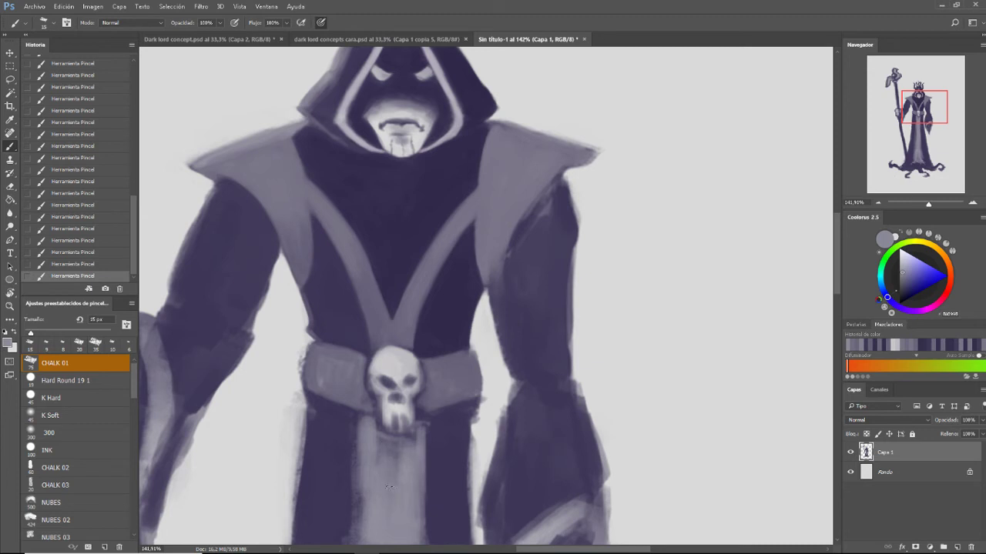
mouse_move(382, 439)
left_mouse_down()
mouse_move(382, 476)
mouse_move(383, 462)
mouse_move(397, 476)
left_mouse_up()
Darken both robe edges below the belt with a darker purple
left_click(432, 400, "alt")
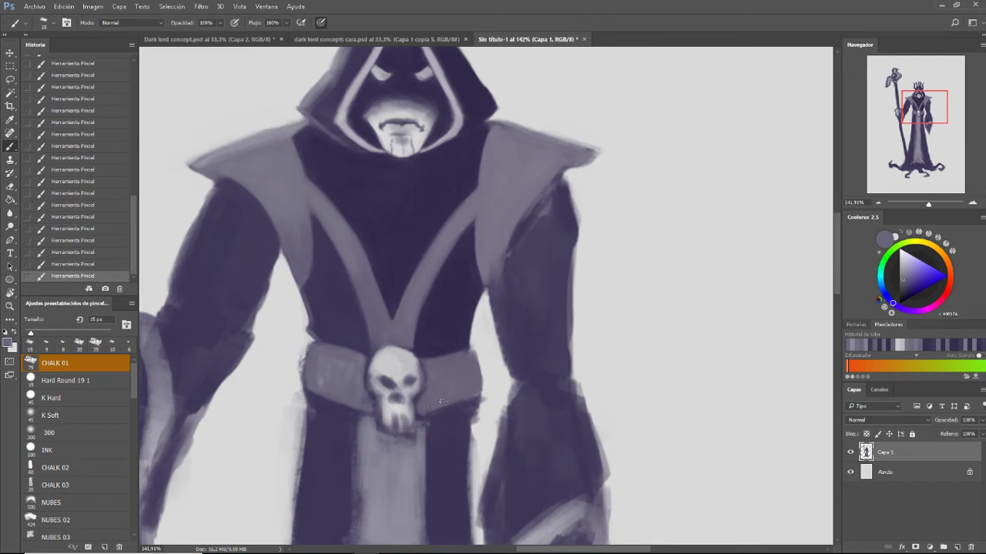
left_click(423, 437, "alt")
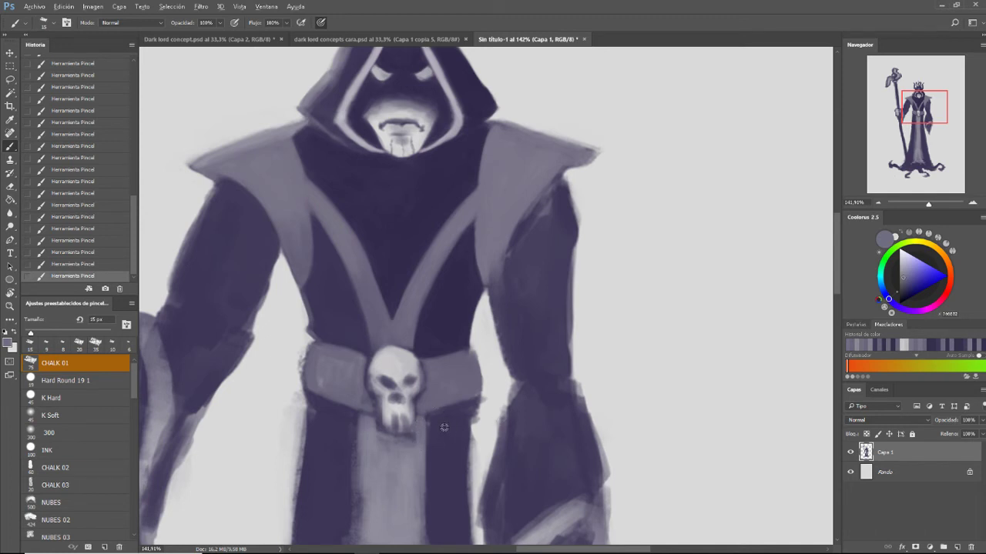
left_click(446, 428, "alt")
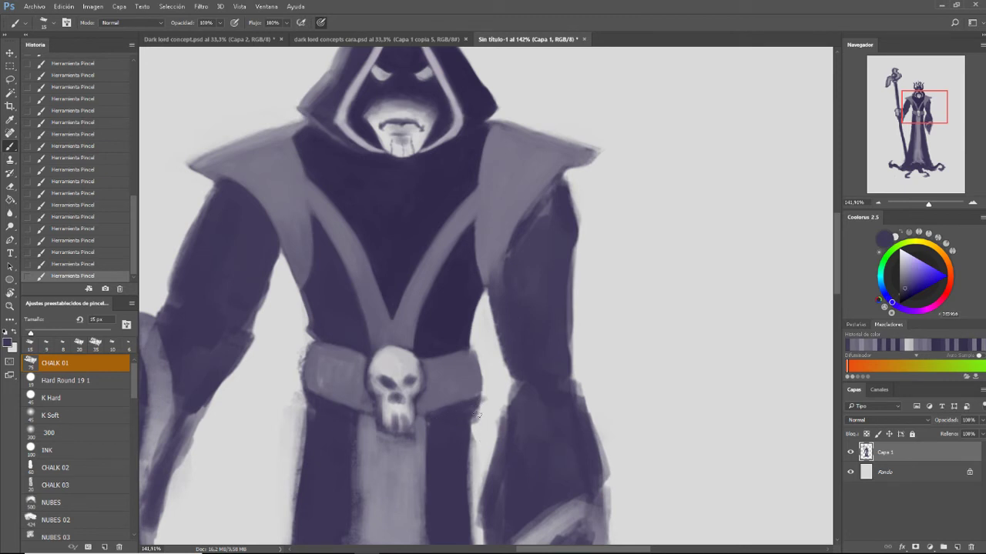
left_click_drag(473, 403, 466, 516)
left_click_drag(467, 447, 470, 525)
left_click_drag(309, 400, 308, 419)
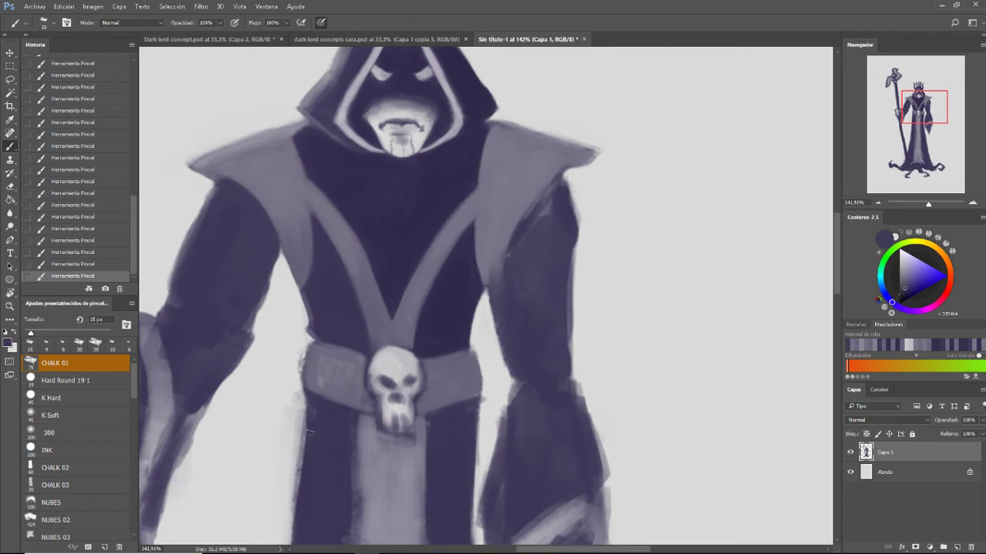
left_click_drag(305, 454, 306, 397)
Soften the robe's left edge beside and below the belt with a 15 px eraser
key("e")
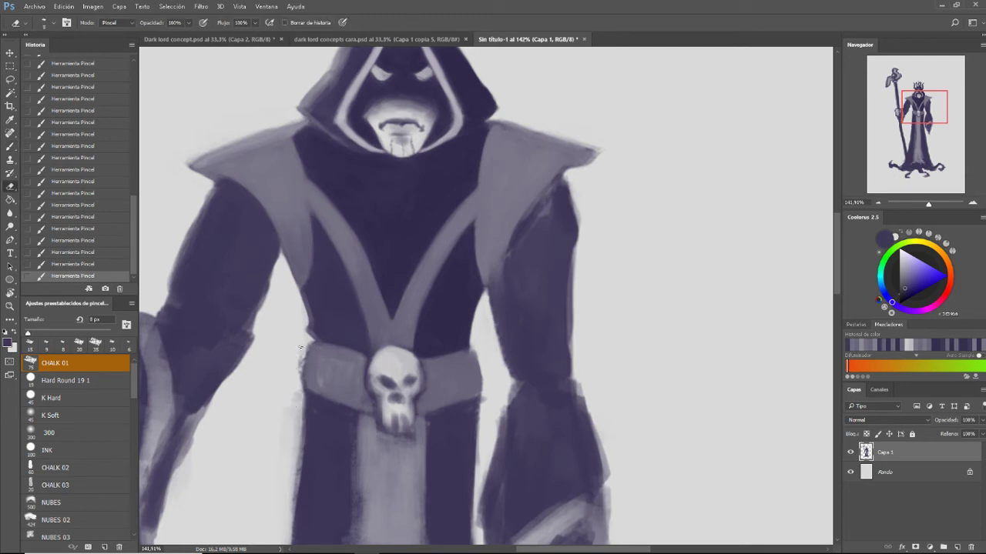
key("bracketright")
mouse_move(300, 347)
left_mouse_down()
mouse_move(301, 402)
mouse_move(308, 337)
mouse_move(299, 384)
left_mouse_up()
mouse_move(299, 362)
left_mouse_down()
mouse_move(300, 401)
mouse_move(301, 370)
left_mouse_up()
left_click_drag(299, 362, 300, 390)
left_click_drag(299, 392, 301, 397)
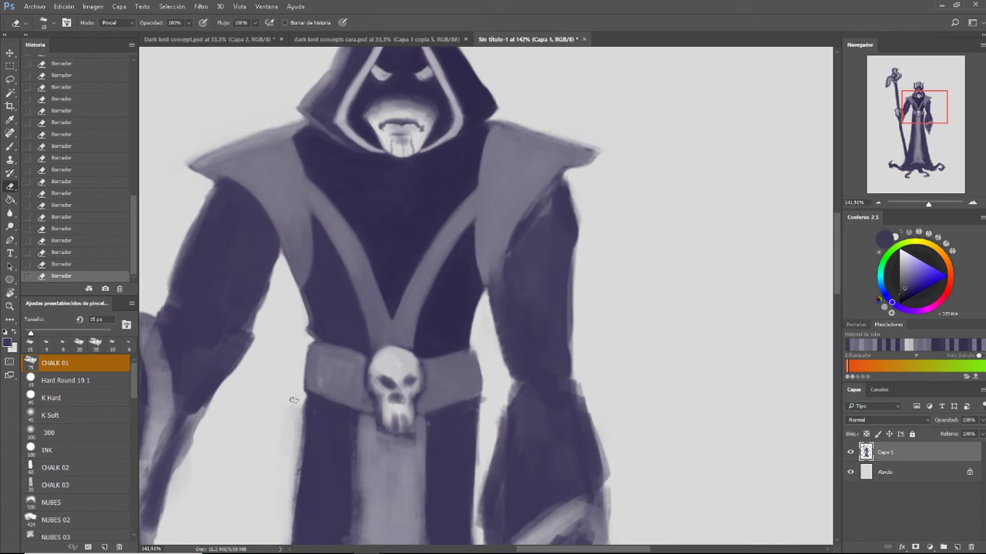
left_click_drag(295, 404, 293, 463)
left_click_drag(293, 405, 295, 478)
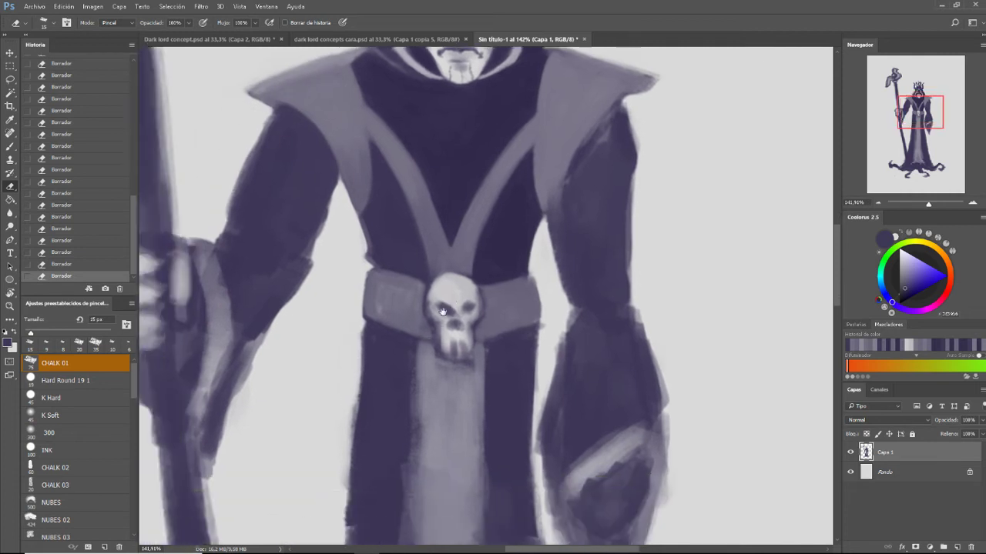
mouse_move(293, 431)
left_mouse_down()
mouse_move(367, 350)
mouse_move(362, 433)
left_mouse_up()
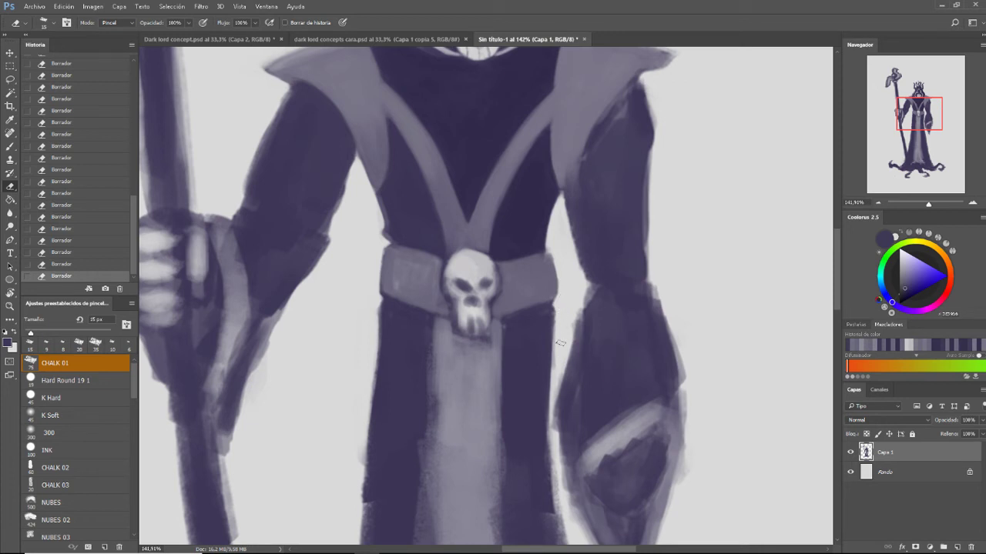
Restore part of the arm edge by the belt, then zoom out to see more of the figure
left_click_drag(533, 361, 556, 365)
left_click_drag(928, 204, 928, 206)
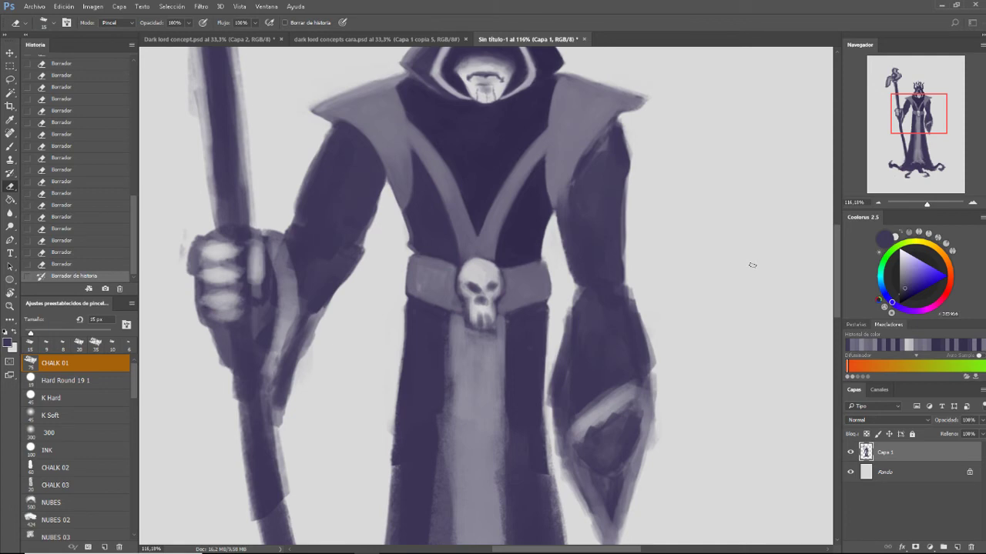
Reframe the upper body and paint dark strokes along the right shoulder and arm edge
left_click_drag(925, 208, 922, 205)
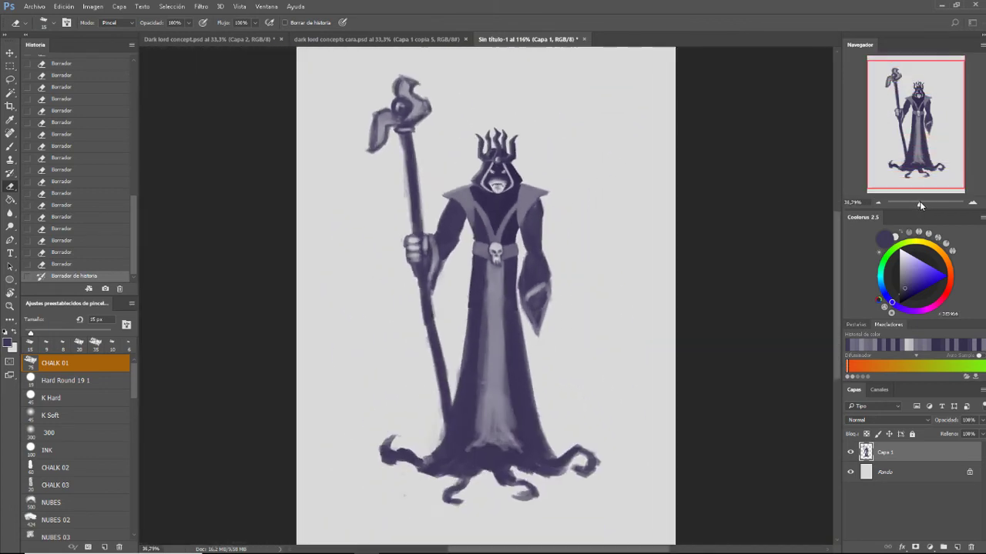
left_click_drag(691, 292, 684, 359)
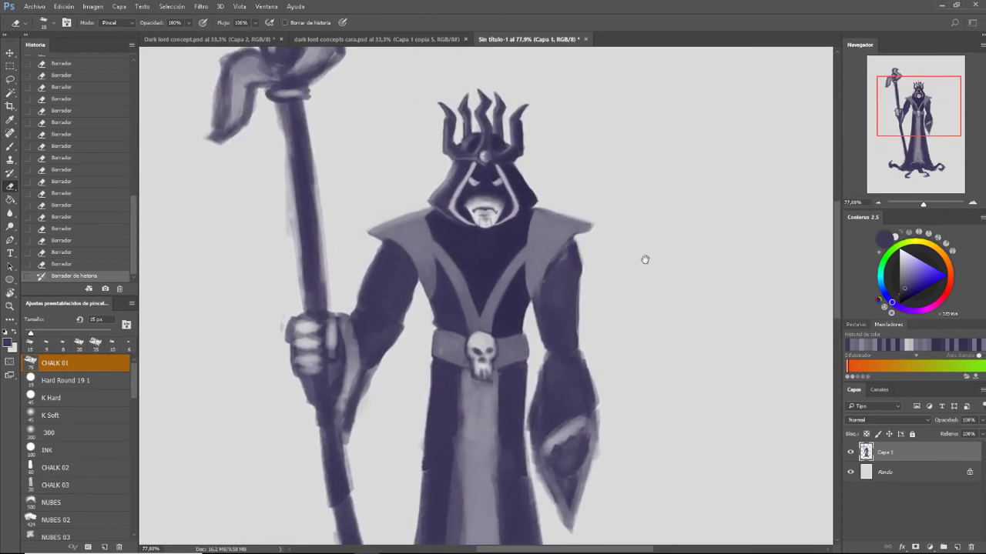
left_click_drag(660, 290, 657, 288)
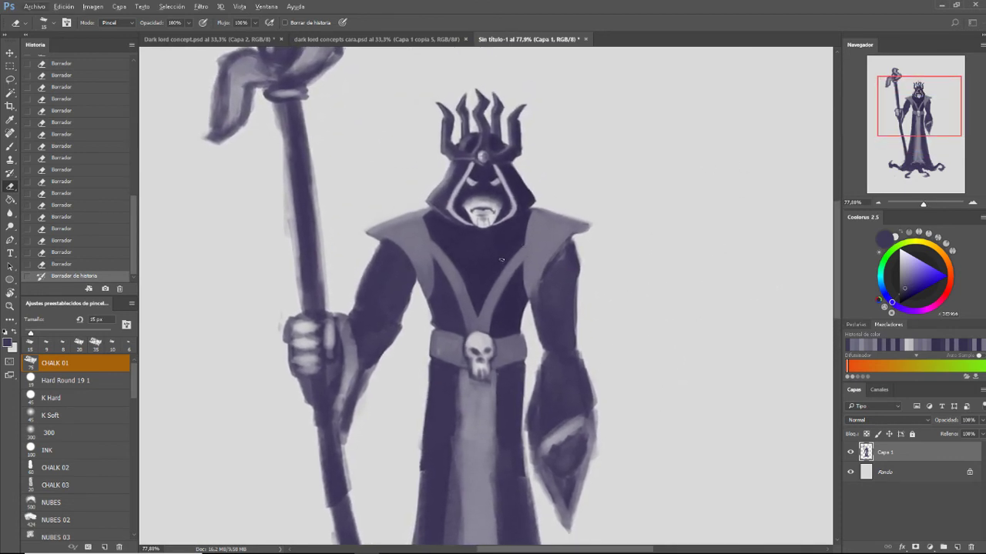
key("b")
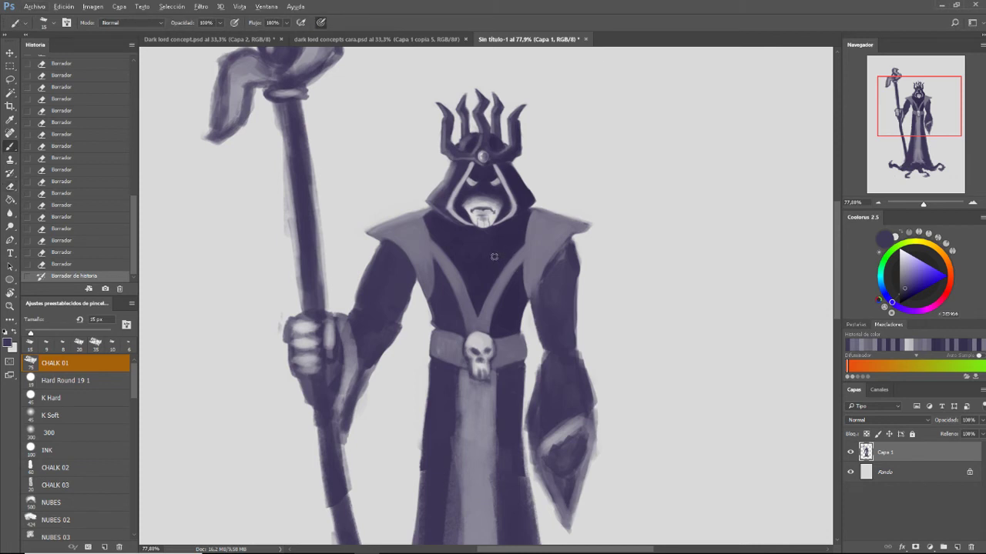
left_click_drag(567, 243, 535, 287)
left_click_drag(545, 270, 531, 304)
left_click_drag(564, 250, 560, 257)
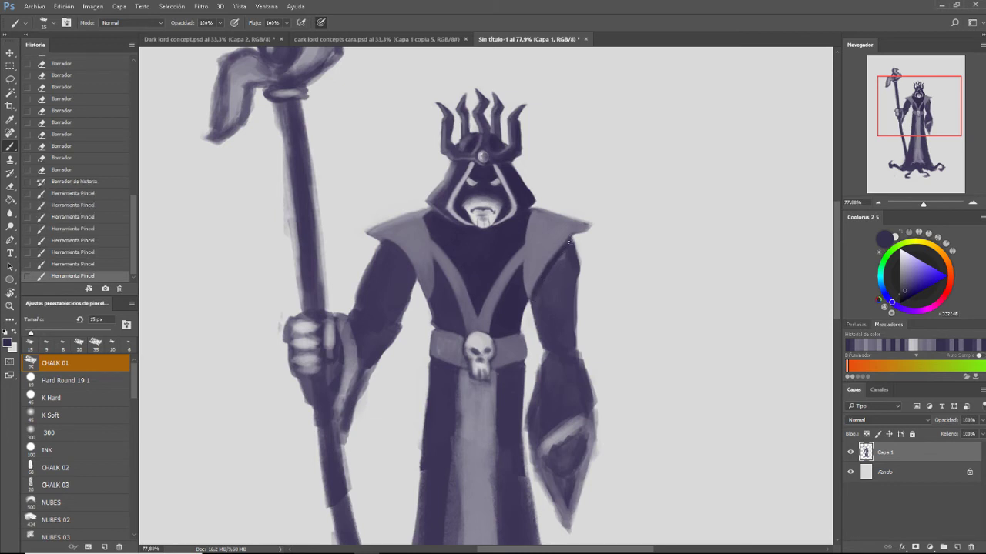
left_click_drag(566, 254, 543, 291)
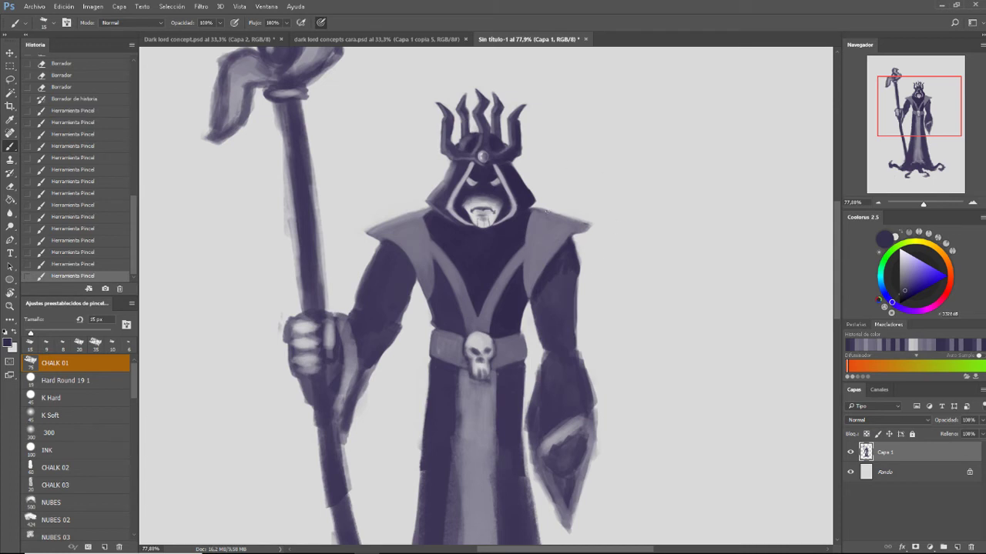
Sample the lighter purple and dab it onto the right shoulder edge
left_click(582, 229, "alt")
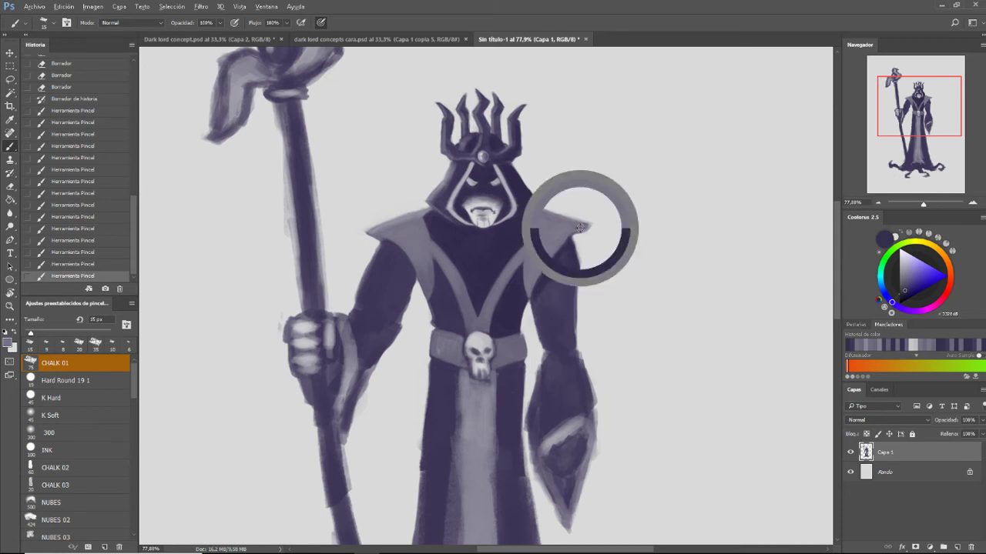
left_click(577, 235)
left_click(579, 231)
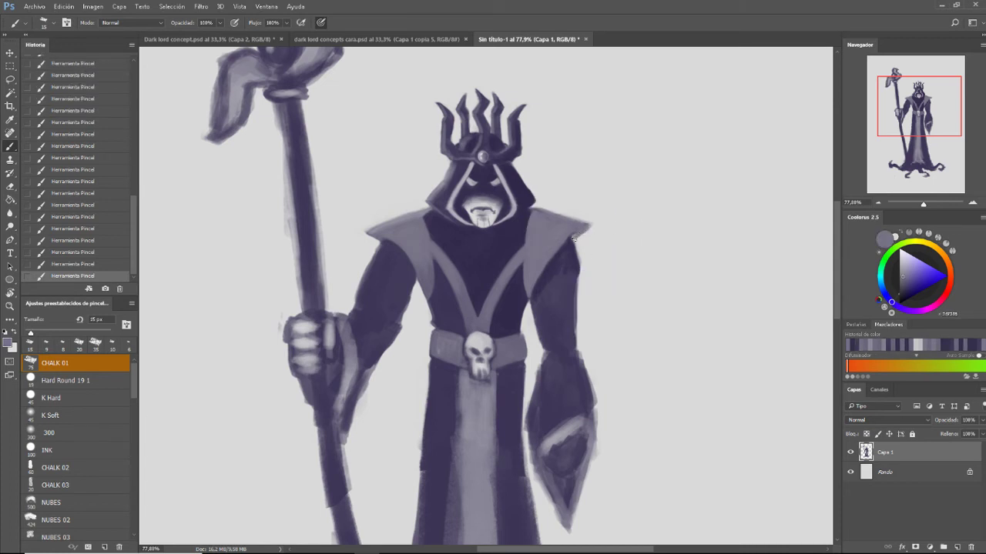
left_click(579, 234)
Erase small stray marks along the right shoulder edge, from the hood out to the shoulder tip
key("e")
left_click(541, 208)
left_click(539, 208)
left_click(534, 206)
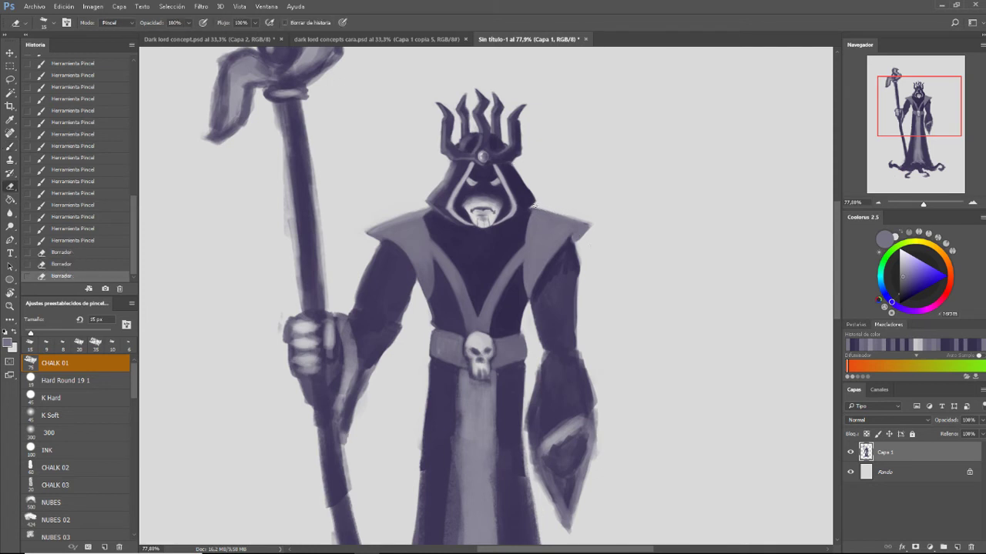
left_click(538, 209)
left_click(545, 211)
left_click(553, 212)
left_click(560, 213)
left_click(568, 215)
left_click(575, 217)
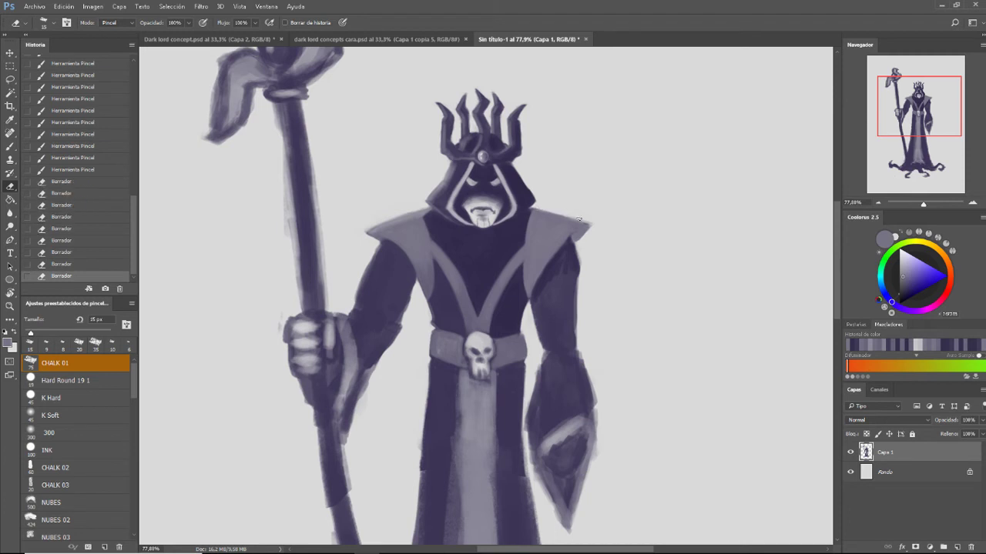
left_click(579, 219)
left_click(579, 219)
left_click(562, 215)
left_click(578, 219)
left_click(579, 220)
left_click(579, 219)
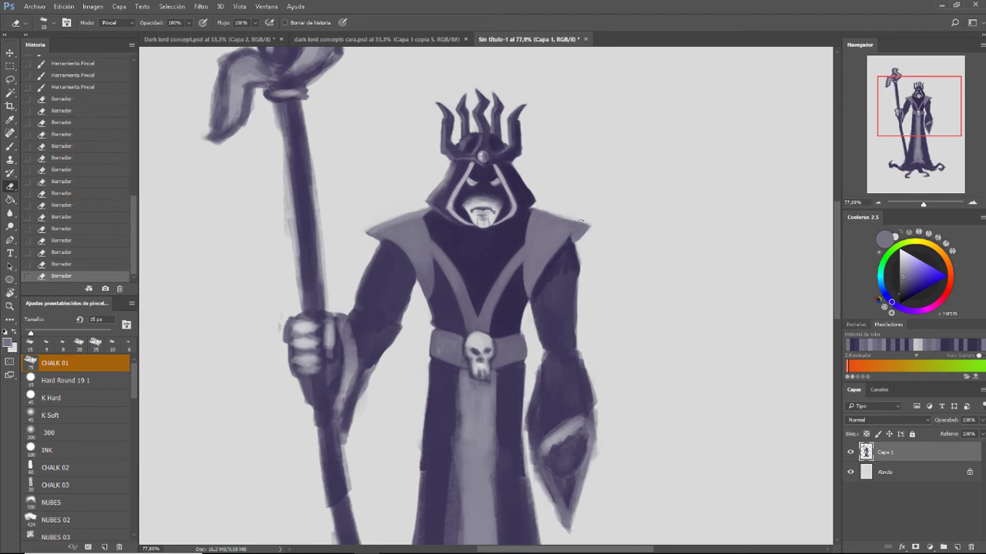
left_click(580, 221)
left_click(581, 221)
left_click(583, 221)
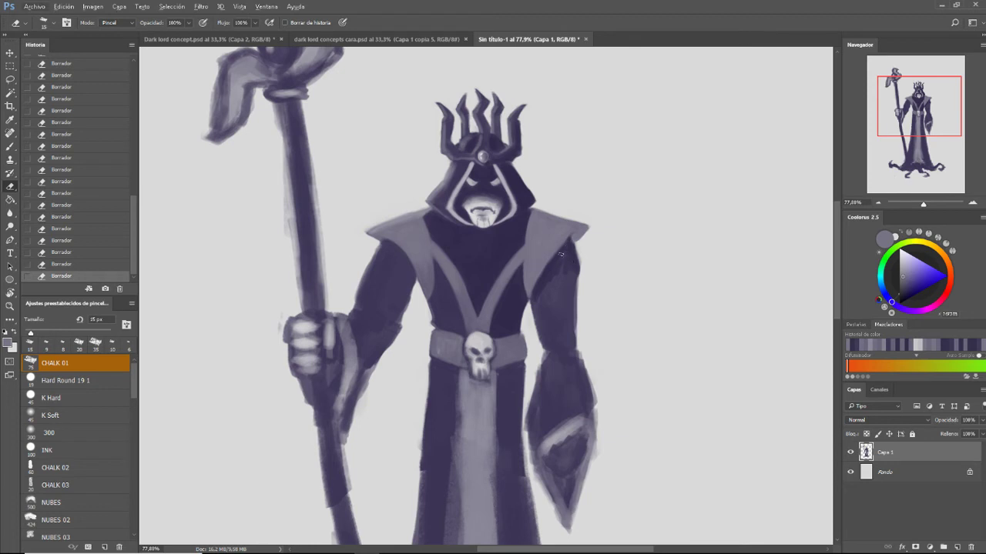
Sample a darker purple and add small strokes on the right shoulder
key("b")
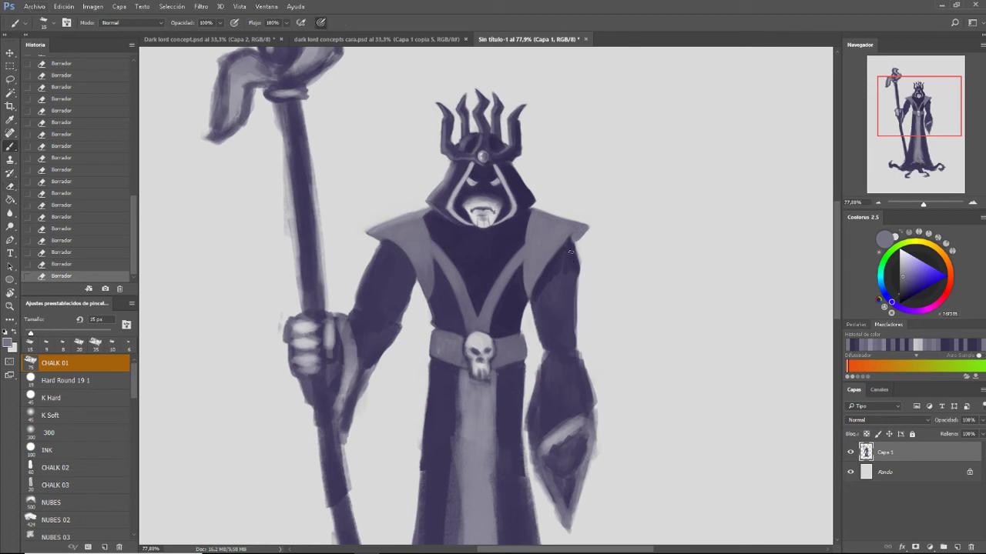
left_click(561, 250, "alt")
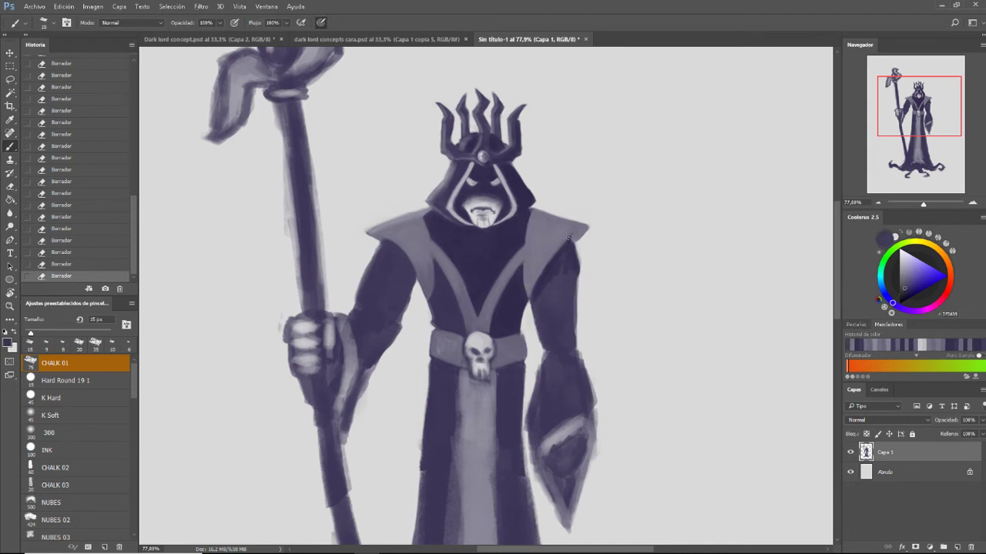
mouse_move(564, 254)
left_mouse_down()
mouse_move(568, 242)
mouse_move(556, 254)
left_mouse_up()
left_click_drag(557, 254, 553, 258)
left_click_drag(553, 259, 563, 351)
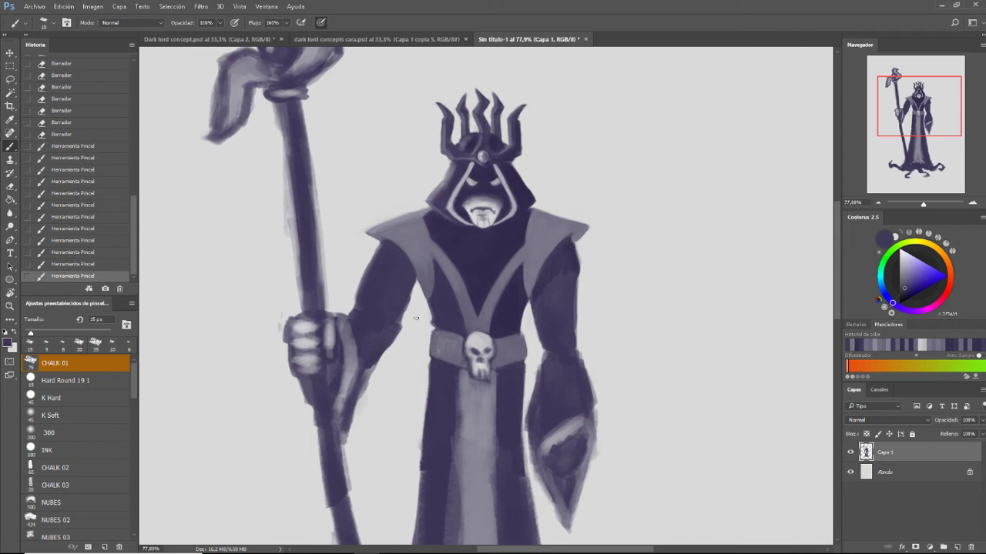
Dab shading onto the right arm, resample belt and robe purples, and set a 30 px brush
left_click(486, 283, "alt")
left_click_drag(543, 292, 546, 292)
left_click_drag(545, 292, 574, 268)
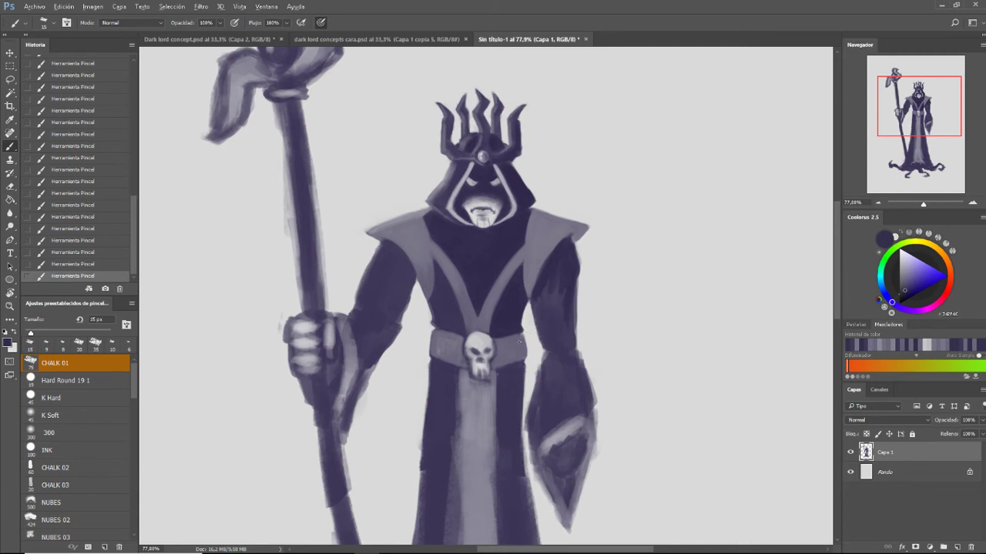
left_click(520, 342, "alt")
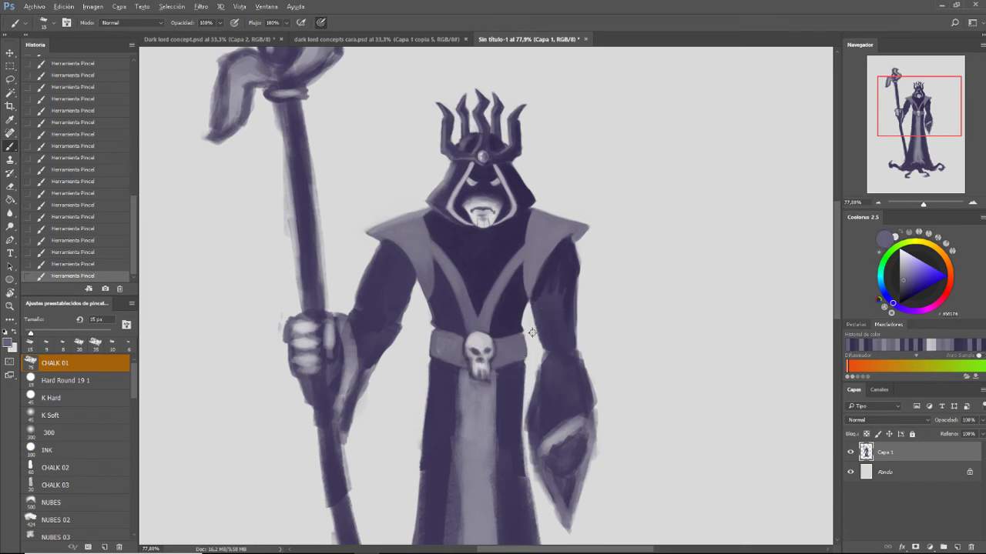
left_click(553, 279, "alt")
key("period")
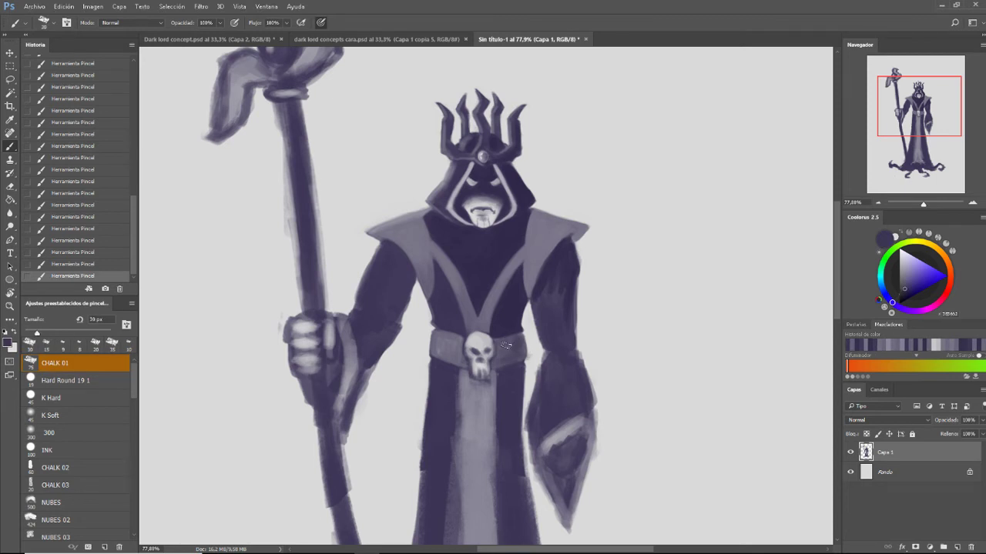
Lightly erase the robe edge near the belt and restore a patch on the arm
key("e")
left_click_drag(528, 365, 532, 353)
left_click_drag(528, 355, 532, 351)
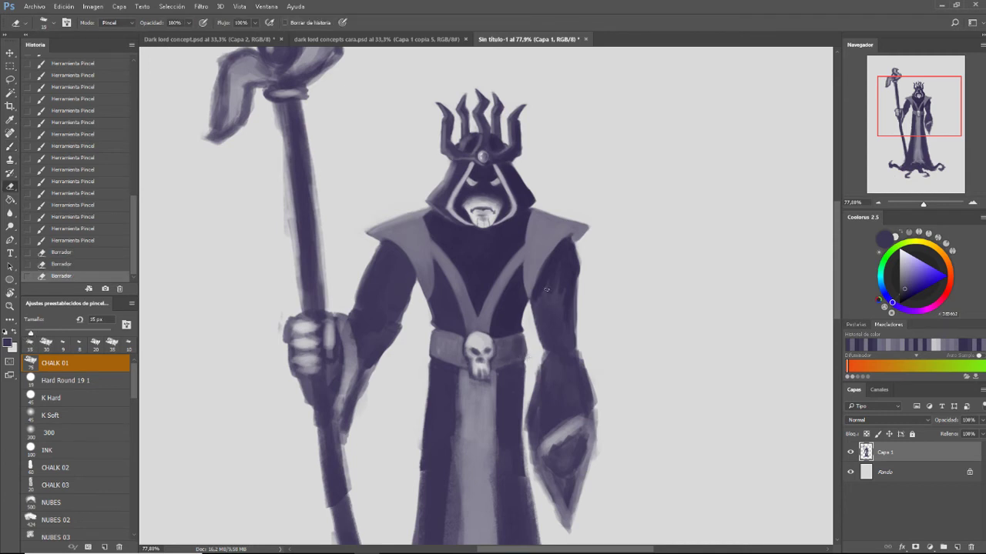
left_click_drag(553, 287, 553, 298)
Paint small strokes and dab shading over the belt
key("b")
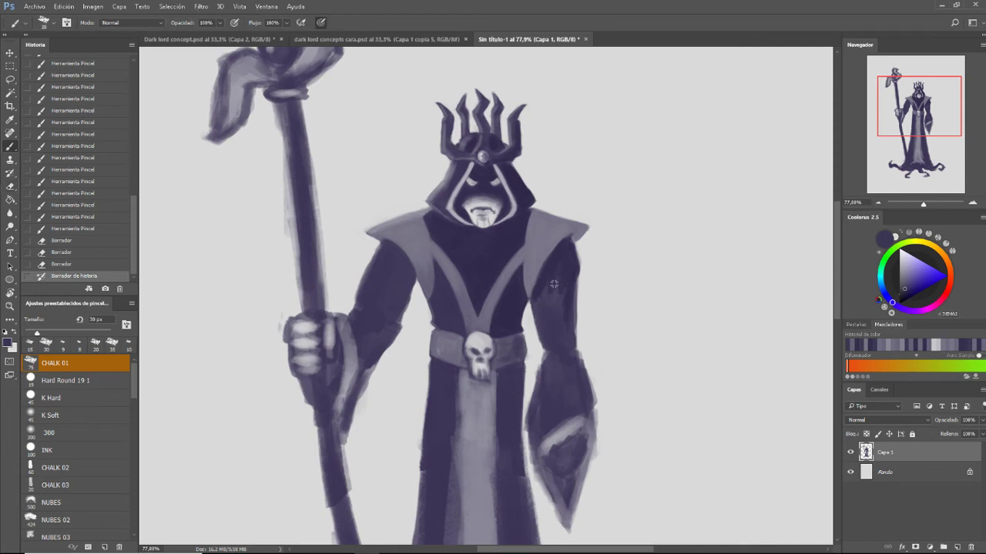
left_click_drag(500, 352, 504, 362)
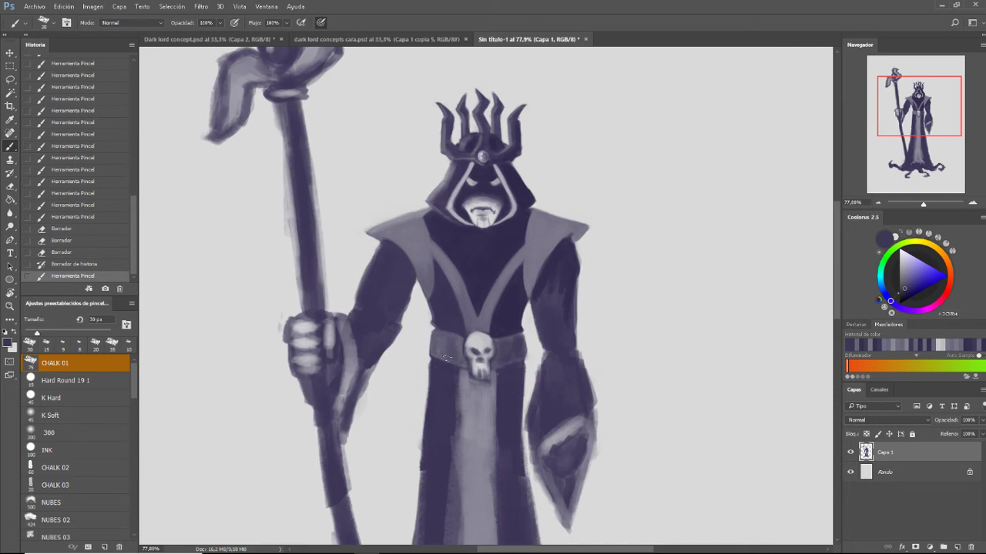
left_click_drag(437, 355, 448, 363)
left_click_drag(449, 362, 454, 362)
mouse_move(453, 356)
left_mouse_down()
mouse_move(457, 366)
mouse_move(436, 342)
left_mouse_up()
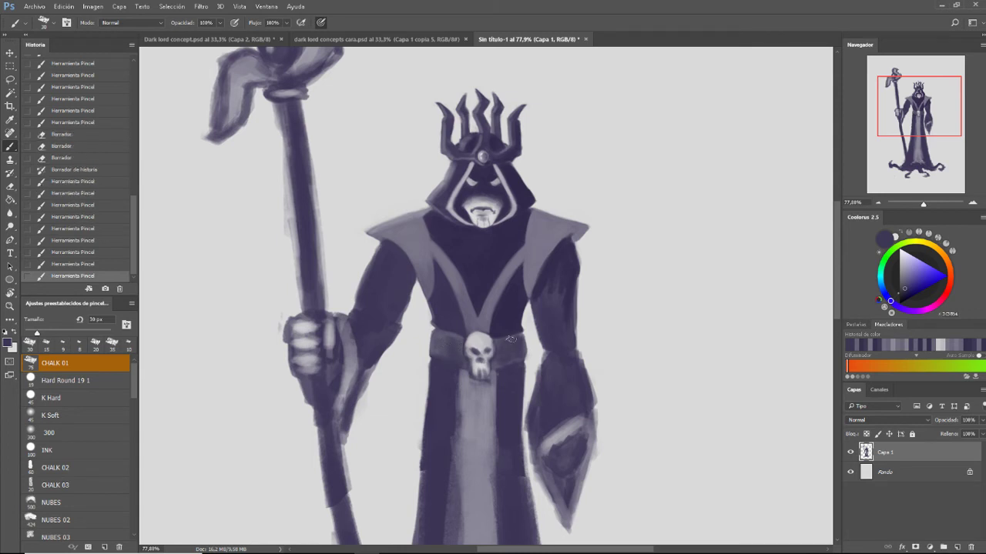
left_click_drag(512, 356, 514, 357)
left_click_drag(514, 357, 516, 358)
left_click_drag(516, 356, 518, 357)
mouse_move(518, 355)
left_mouse_down()
mouse_move(506, 358)
mouse_move(517, 342)
left_mouse_up()
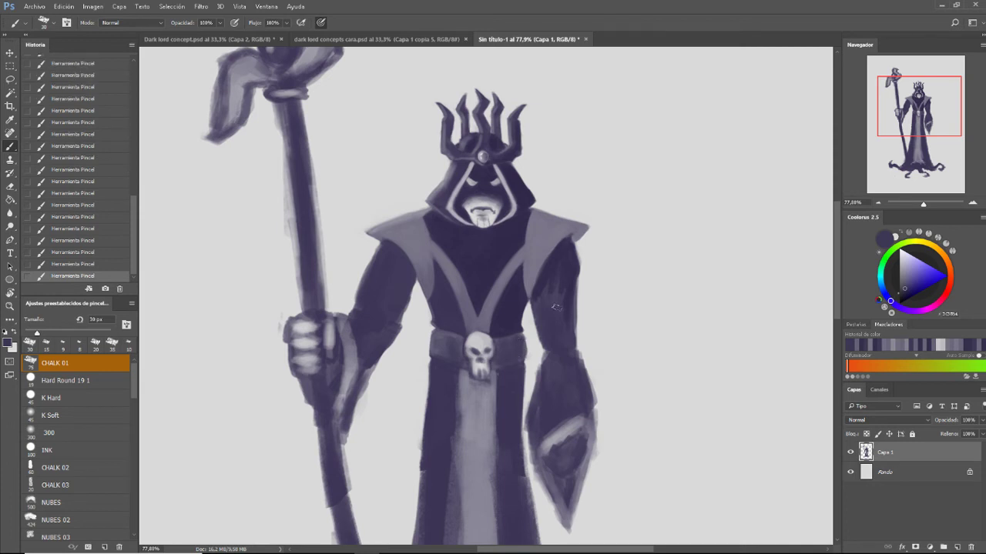
Paint dark strokes down the right sleeve and inside the right arm
left_click(516, 301, "alt")
mouse_move(549, 285)
left_mouse_down()
mouse_move(549, 335)
mouse_move(569, 350)
left_mouse_up()
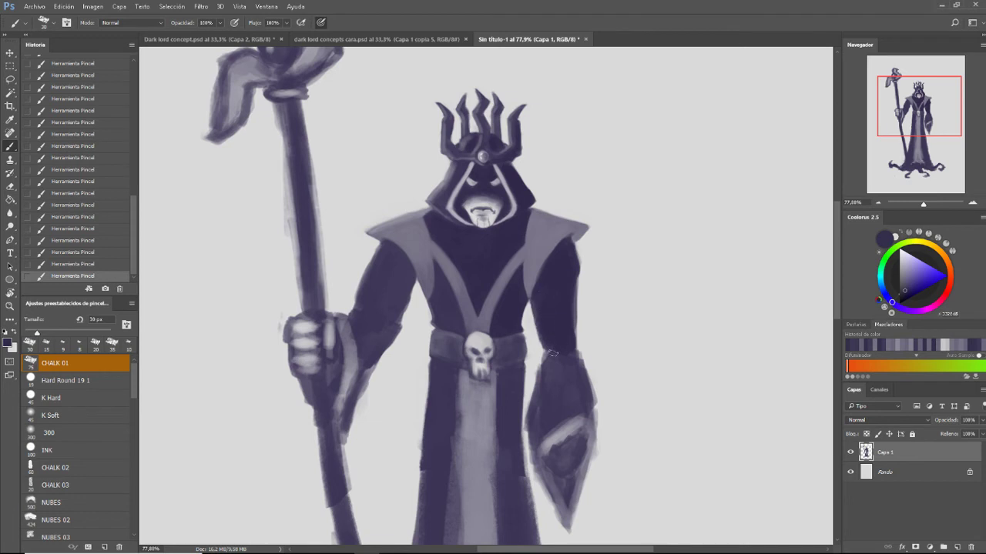
left_click_drag(545, 347, 541, 325)
Erase along the right shoulder edge and the dark arm edge below it
key("e")
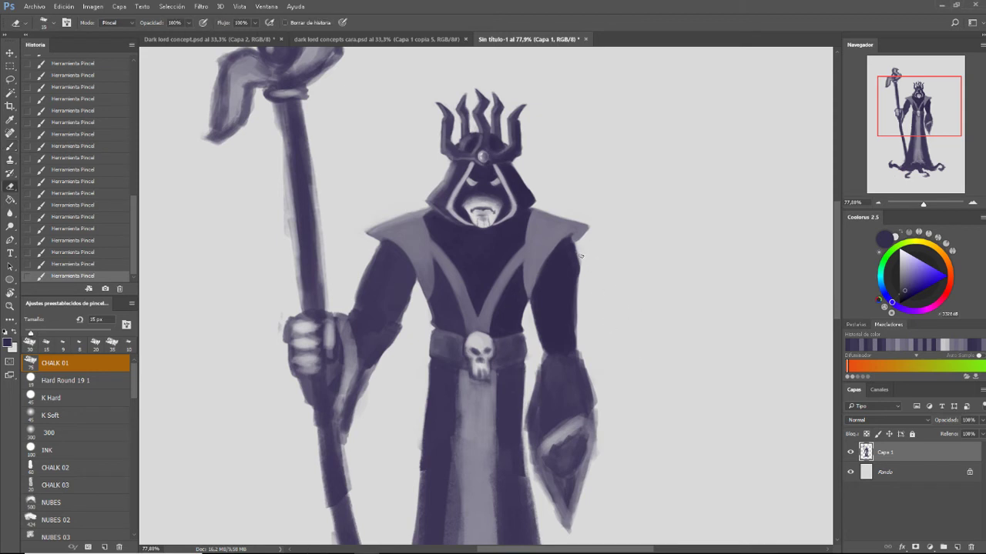
left_click(582, 259)
left_click(582, 262)
left_click(583, 265)
left_click(583, 264)
left_click(582, 263)
left_click(582, 262)
left_click(581, 260)
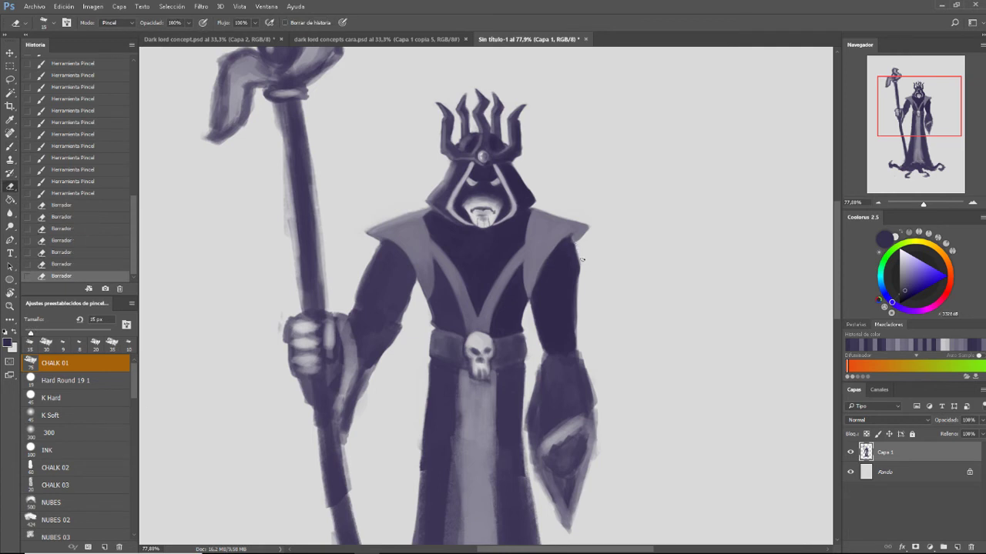
left_click(581, 256)
left_click(582, 250)
left_click(585, 244)
left_click(587, 238)
left_click(591, 234)
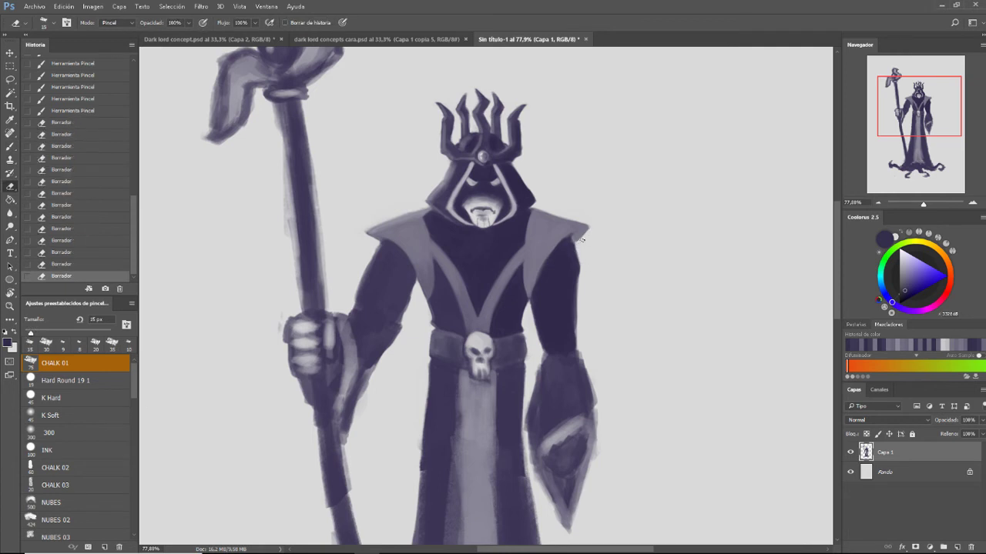
left_click(596, 231)
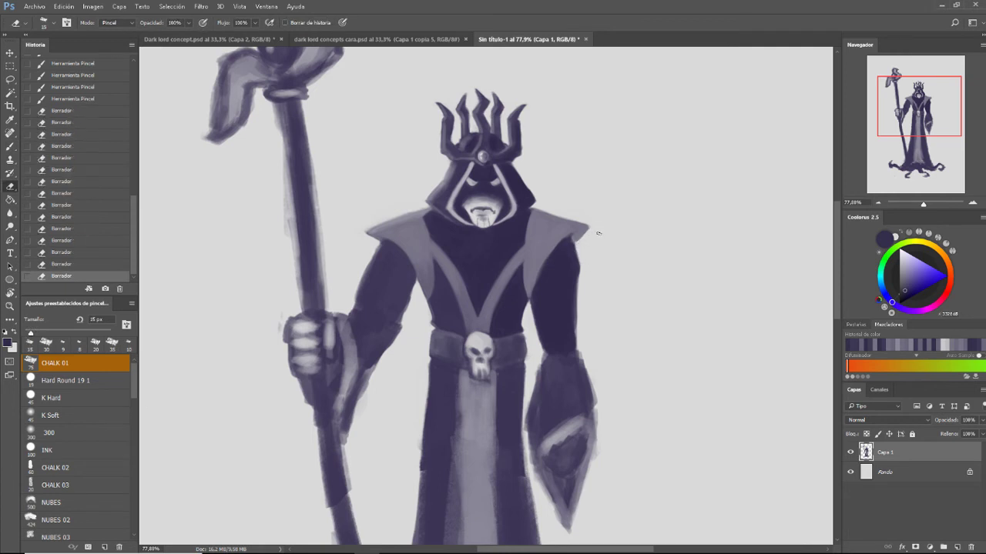
left_click(580, 285)
left_click(579, 293)
left_click_drag(578, 297, 579, 335)
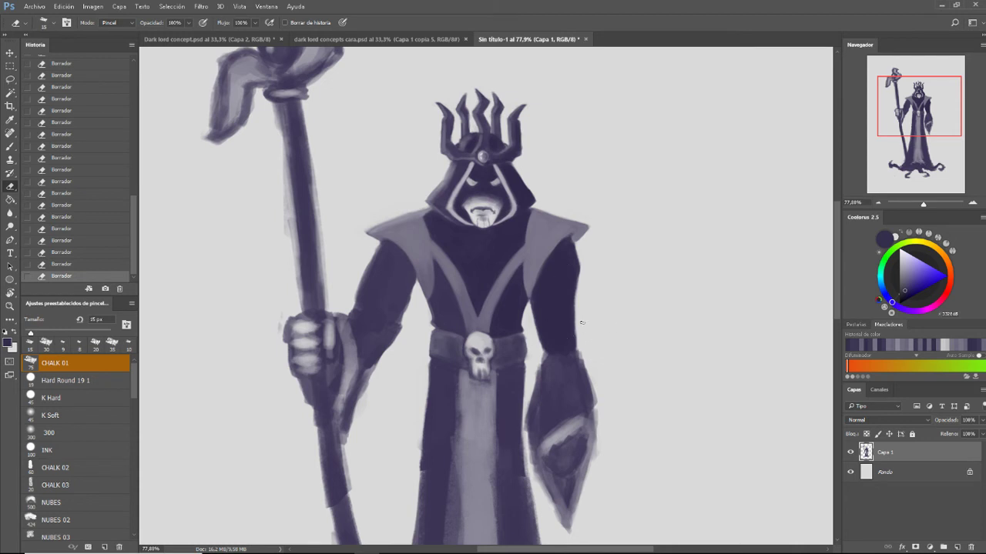
Dab small shading strokes on the robe by the belt, then resample lavender and dark purple
key("b")
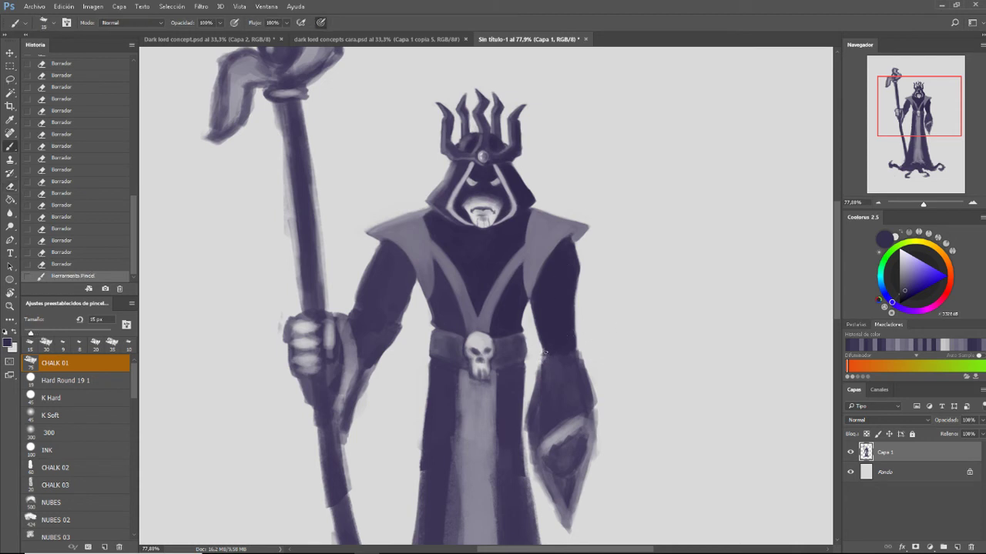
left_click(544, 353)
left_click(544, 352)
left_click(543, 352)
left_click(544, 353)
left_click(544, 353)
left_click(543, 352)
left_click(544, 353)
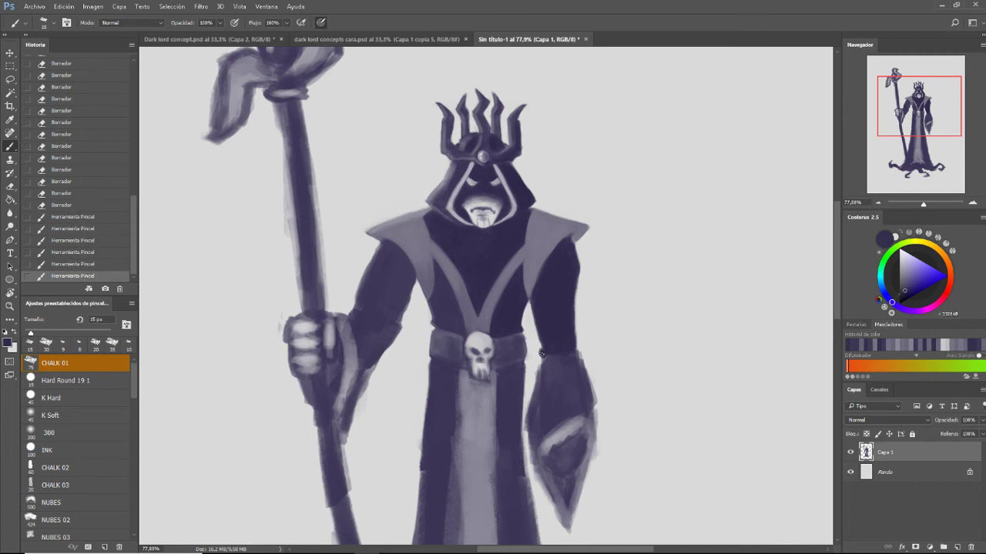
left_click(545, 352)
left_click(545, 352)
left_click(547, 351)
left_click(547, 351)
left_click(549, 342)
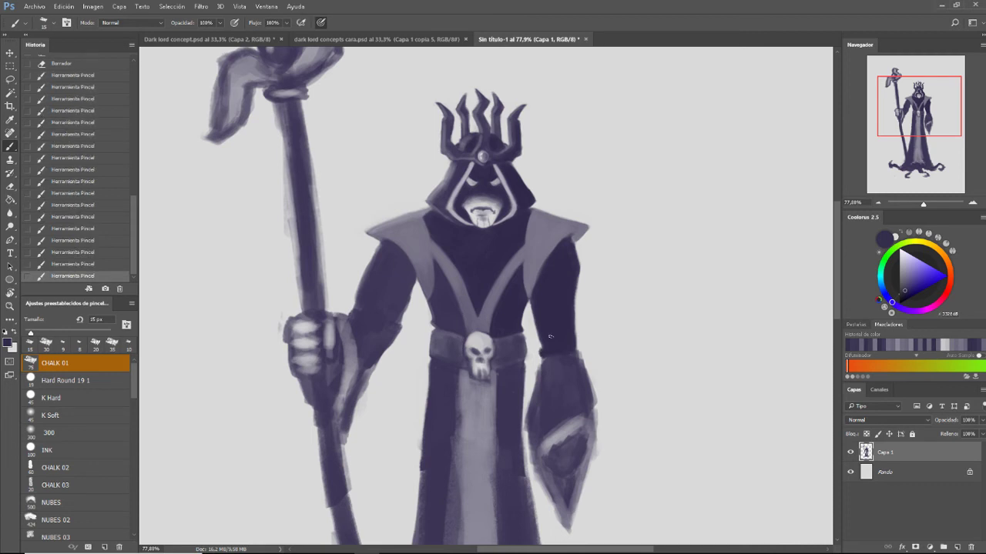
left_click(543, 352)
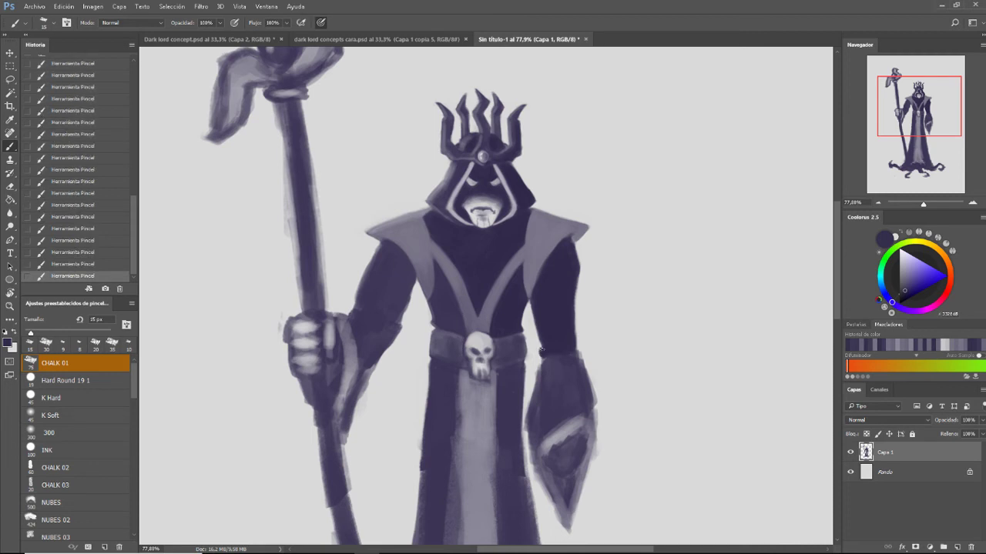
left_click(403, 233, "alt")
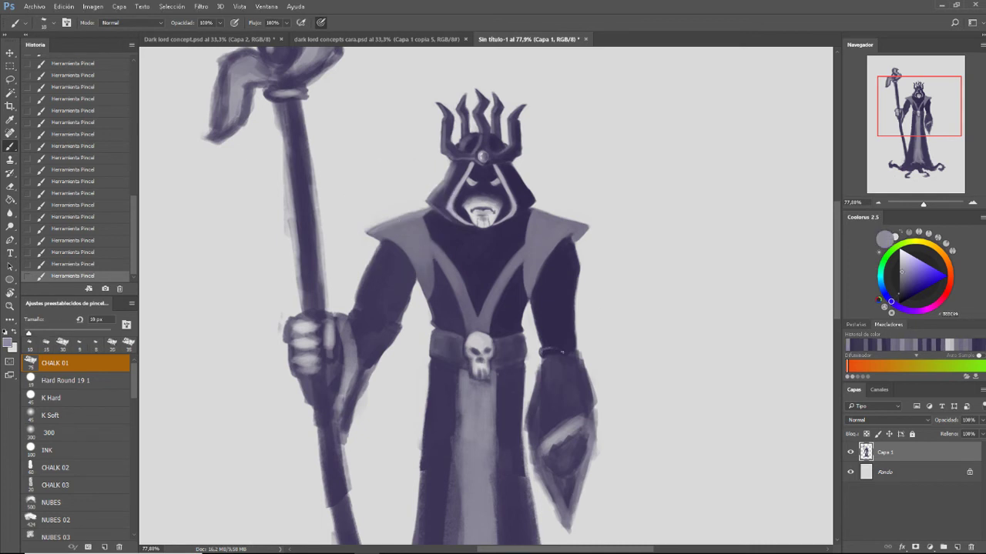
left_click(561, 324, "alt")
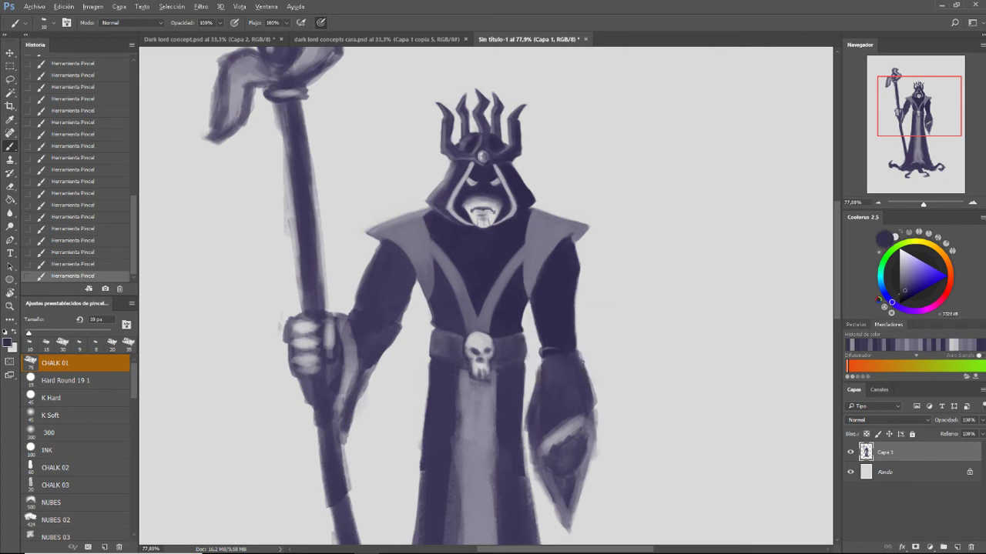
Paint dark strokes on the right sleeve with a 20 px brush and erase a bit of its edge
key("bracketright")
mouse_move(556, 359)
left_mouse_down()
mouse_move(579, 407)
mouse_move(576, 369)
mouse_move(589, 412)
left_mouse_up()
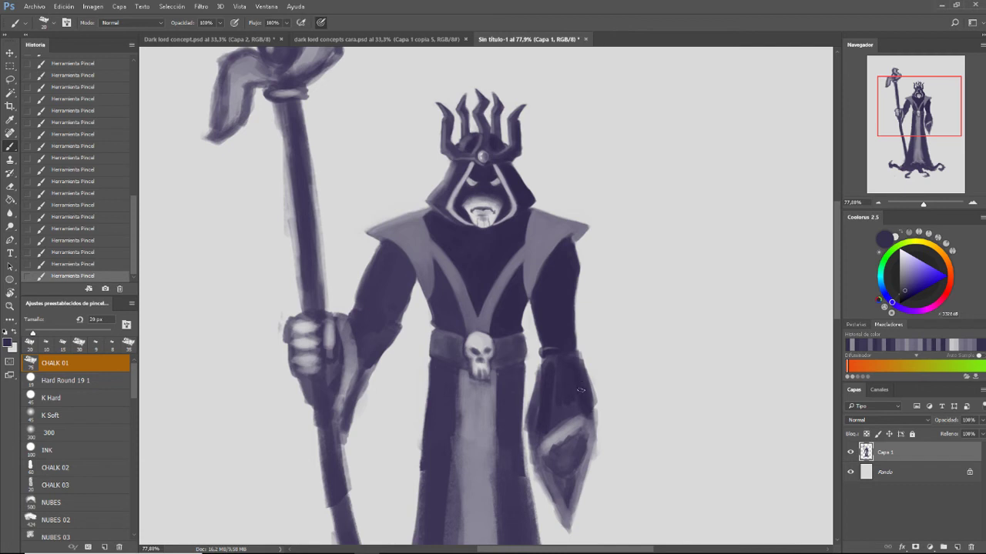
key("e")
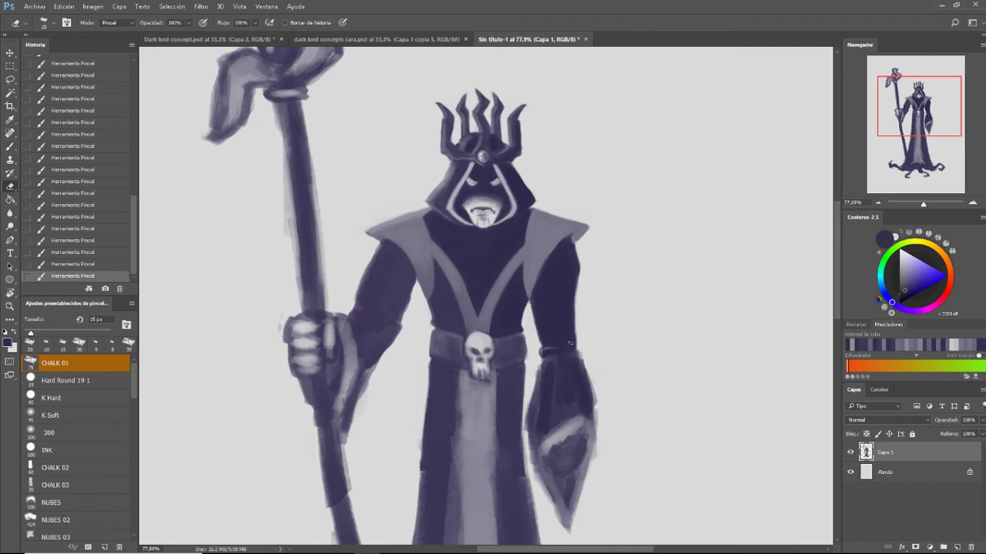
left_click_drag(570, 340, 568, 349)
Darken the right sleeve edge and add dark strokes on the lower sleeve
key("b")
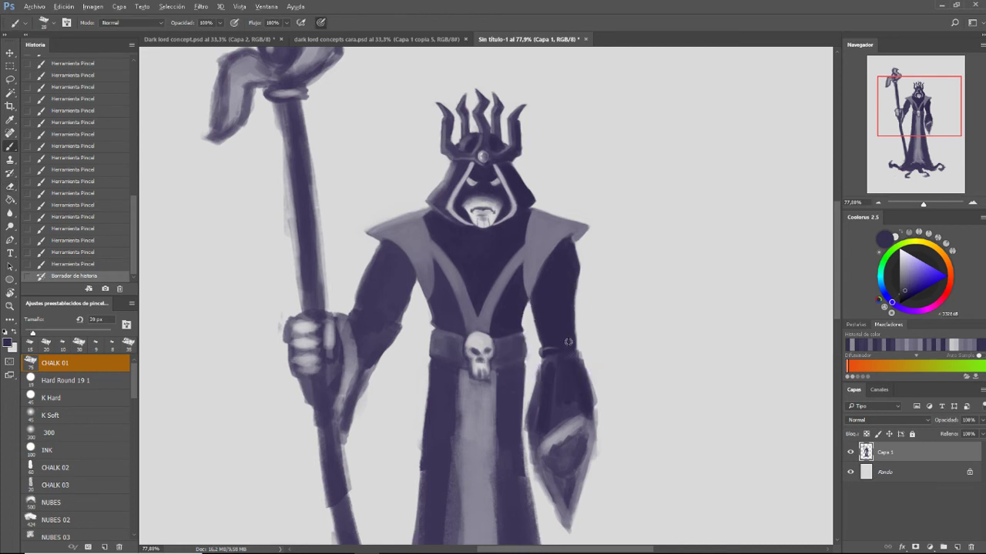
left_click(570, 344)
left_click_drag(570, 343, 579, 356)
mouse_move(579, 355)
left_mouse_down()
mouse_move(568, 341)
mouse_move(566, 392)
left_mouse_up()
mouse_move(566, 392)
left_mouse_down()
mouse_move(561, 425)
mouse_move(565, 362)
mouse_move(534, 386)
left_mouse_up()
Erase along the sleeve edge to lighten and reshape it
key("e")
left_click_drag(537, 366, 533, 390)
left_click_drag(534, 377, 532, 408)
left_click_drag(527, 366, 526, 385)
left_click_drag(528, 368, 525, 394)
left_click_drag(526, 374, 526, 401)
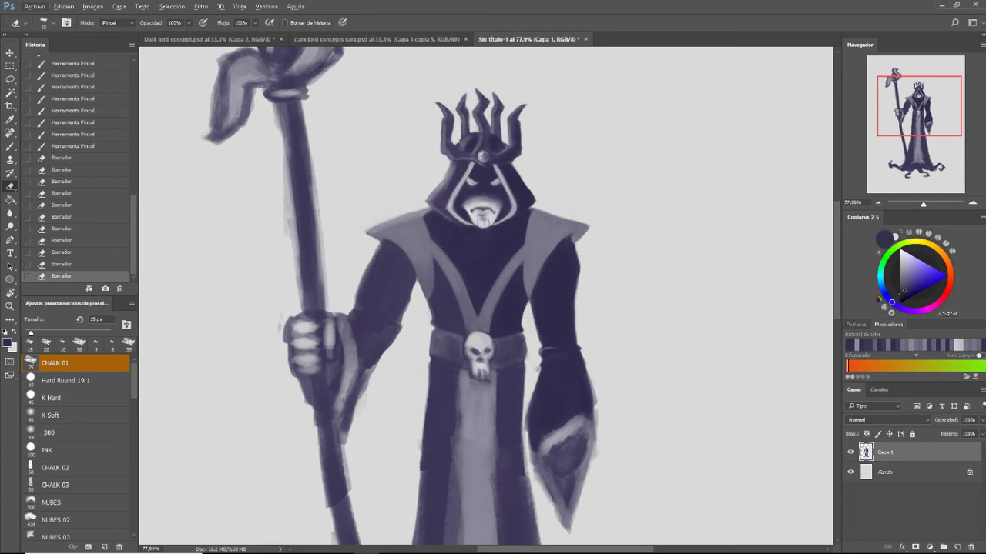
Dab dark paint near the belt and sleeve edge, then zoom out to the whole figure
key("b")
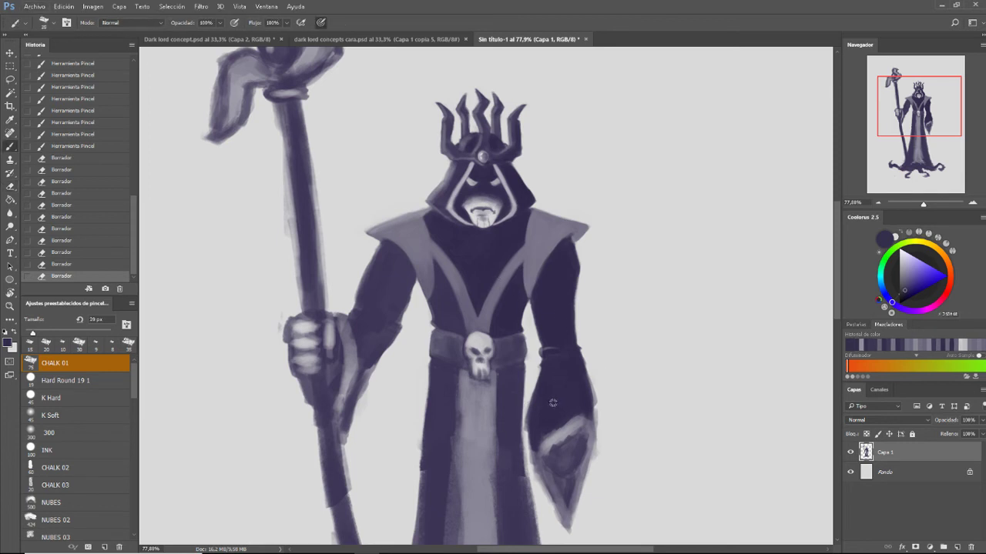
left_click_drag(527, 367, 520, 371)
left_click_drag(522, 366, 518, 373)
mouse_move(519, 370)
left_mouse_down()
mouse_move(506, 375)
mouse_move(510, 386)
left_mouse_up()
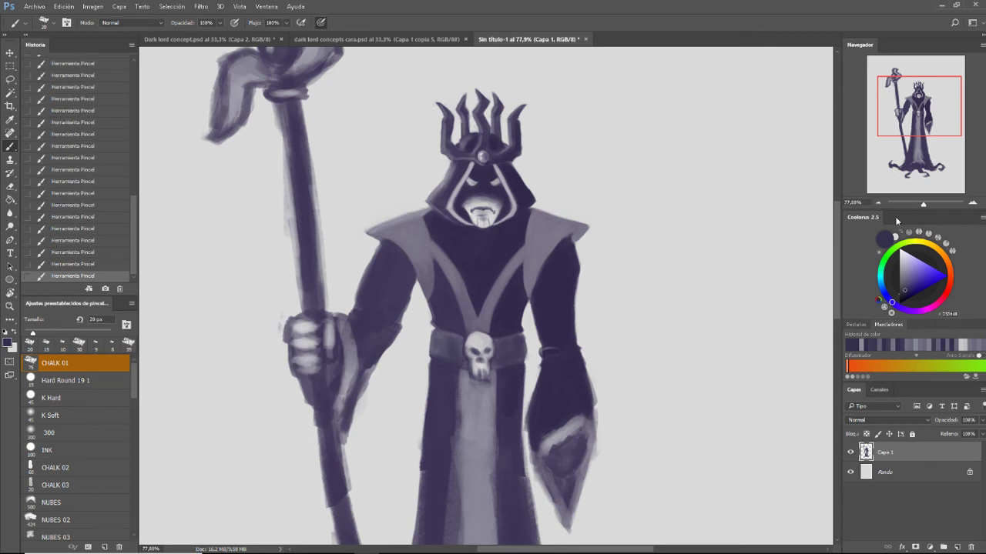
left_click_drag(926, 205, 916, 206)
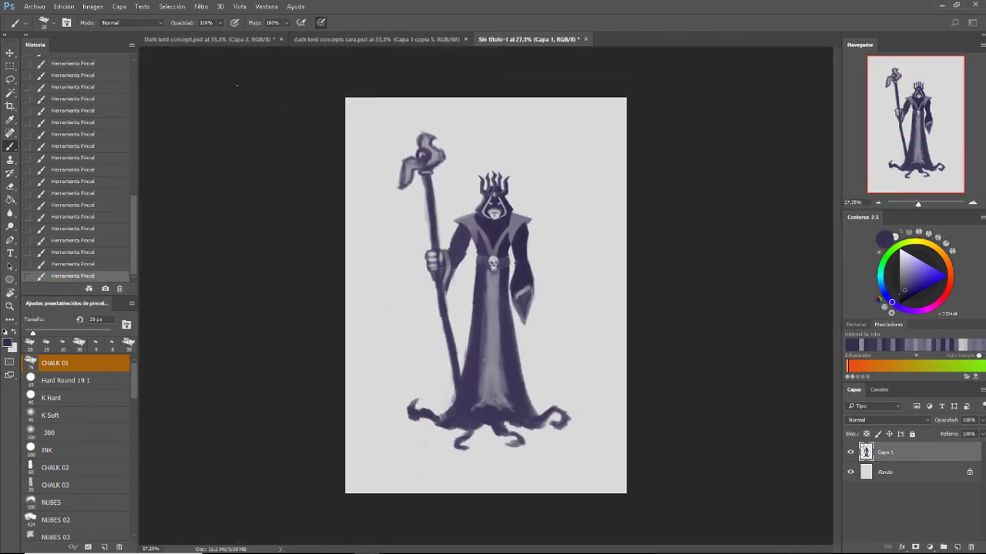
On Dark lord concept.psd, hide Capa 2, deselect, and show and select Capa 1
left_click(249, 39)
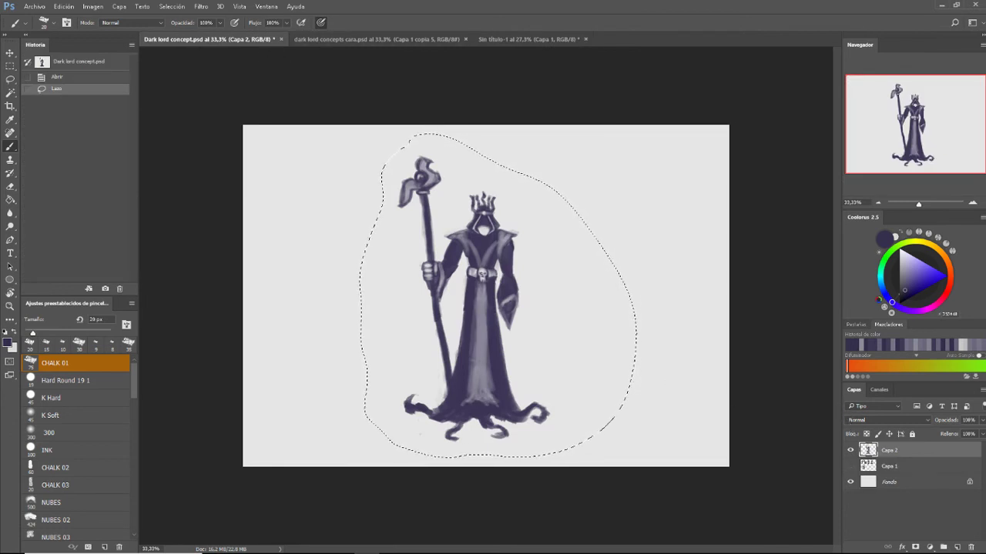
left_click(520, 40)
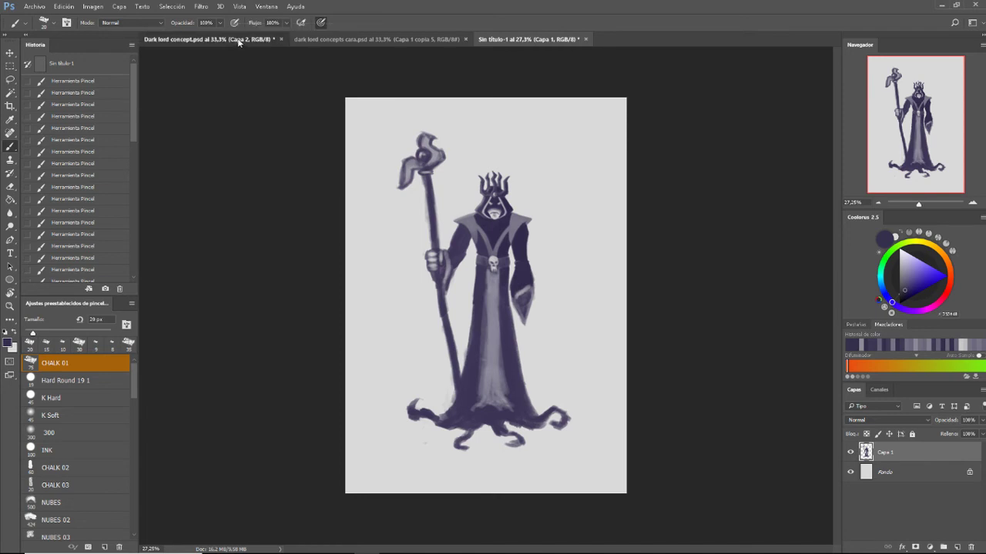
left_click(208, 40)
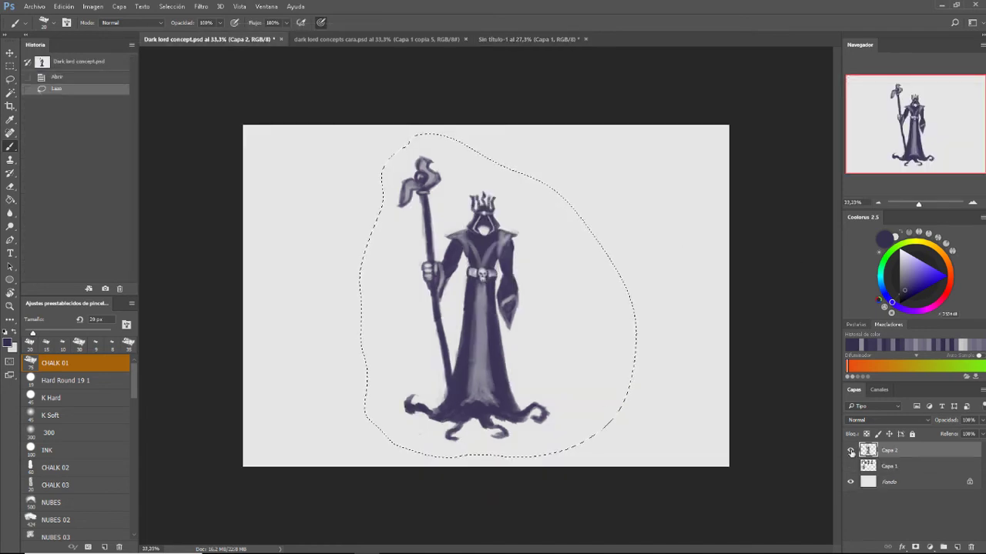
left_click(850, 451)
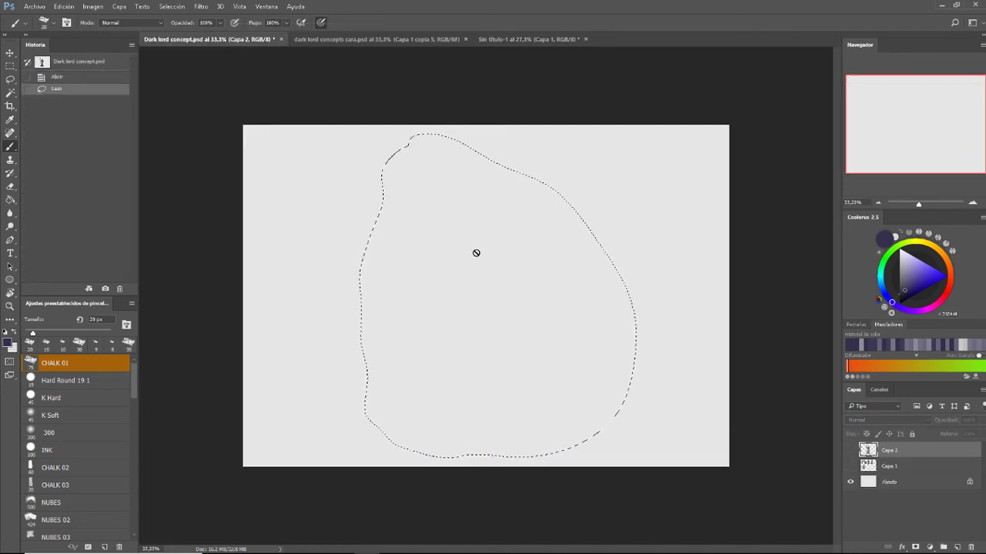
left_click(171, 6)
left_click(181, 24)
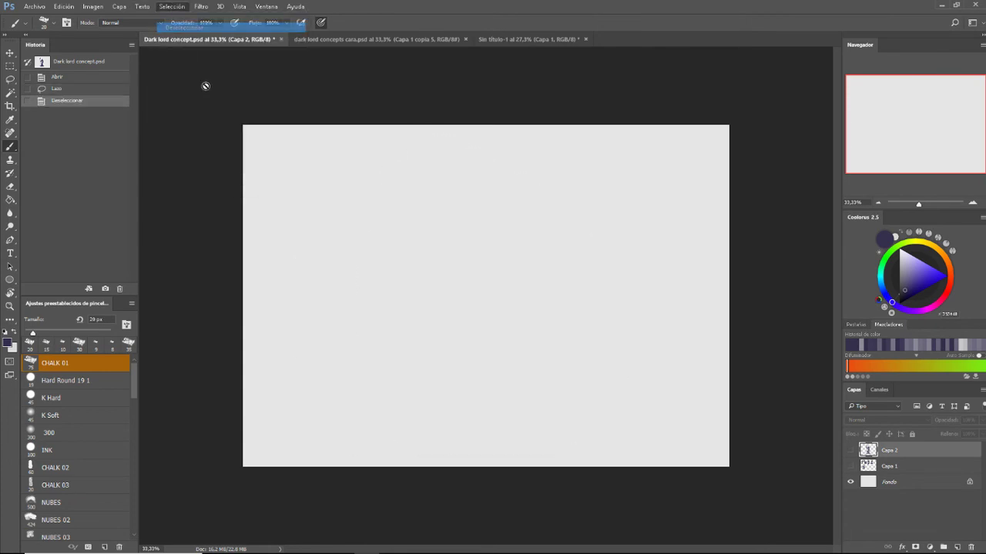
left_click(850, 466)
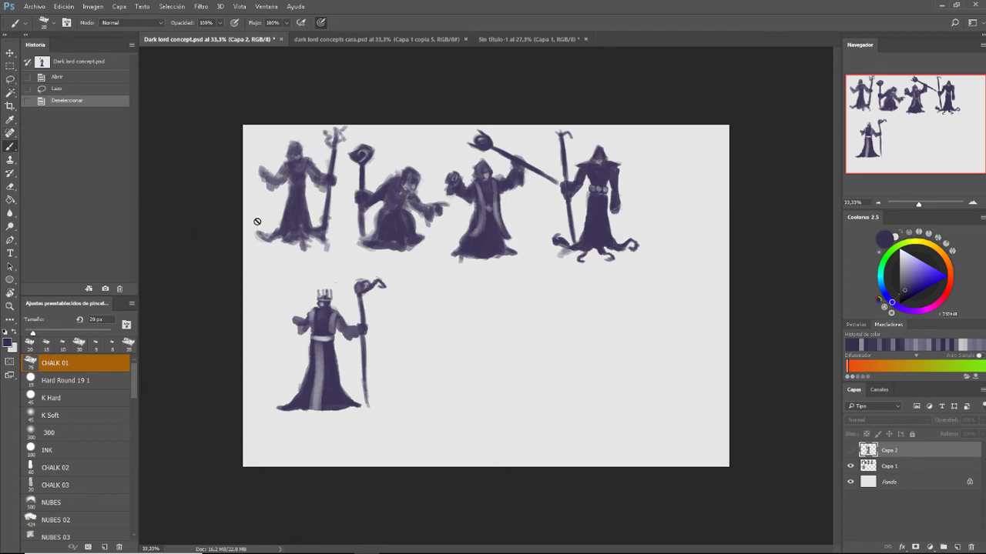
left_click(893, 465)
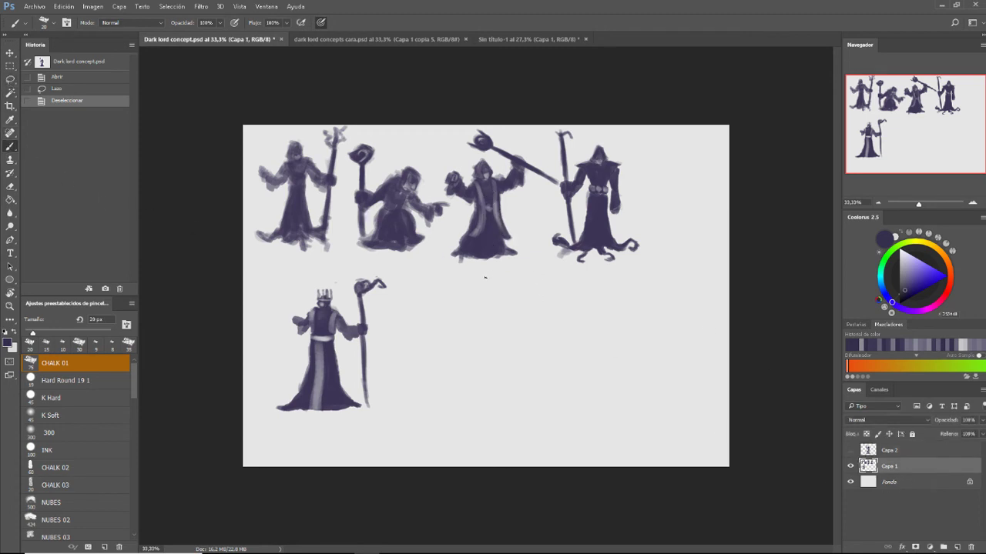
Mark x under the third and first thumbnails, then return to Sin título-1
left_click_drag(485, 277, 483, 269)
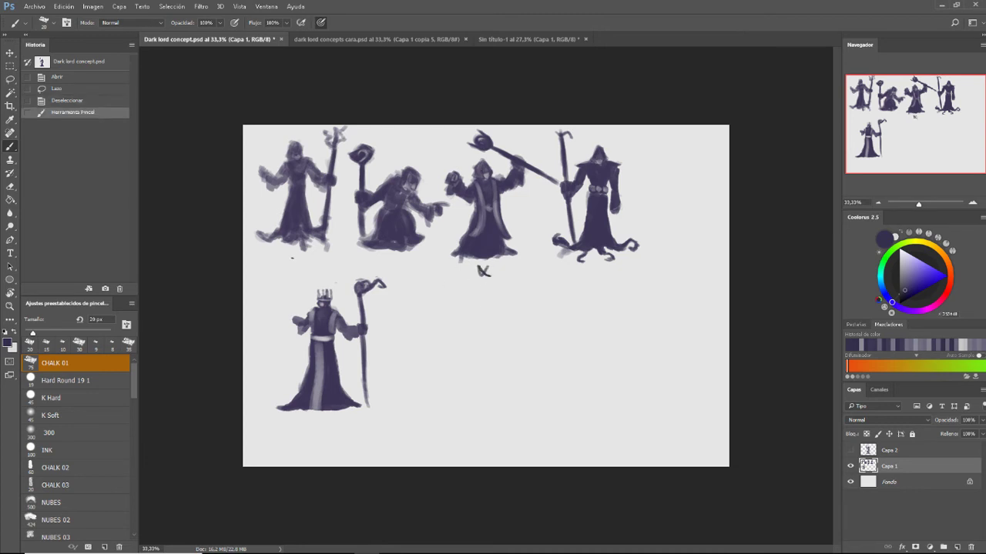
left_click_drag(292, 258, 298, 265)
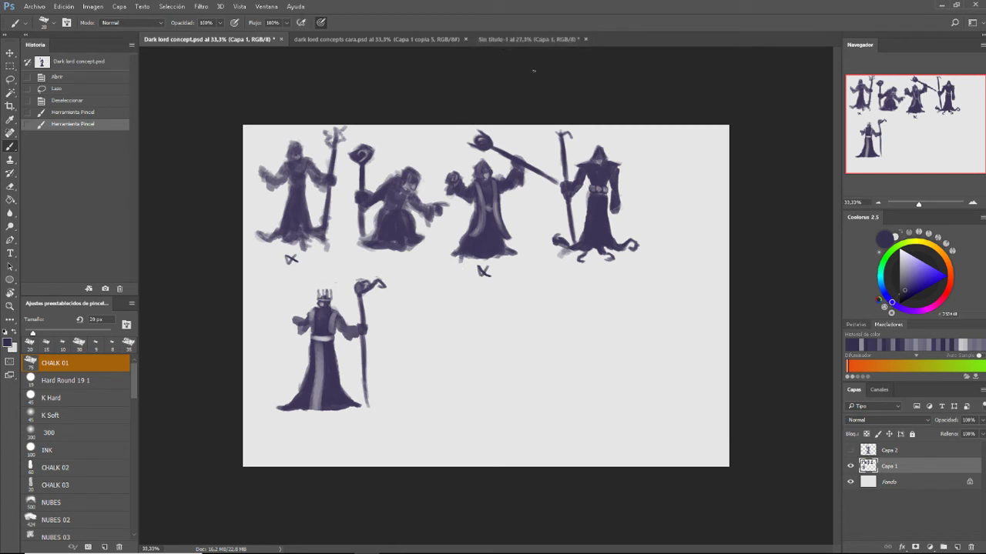
left_click(524, 41)
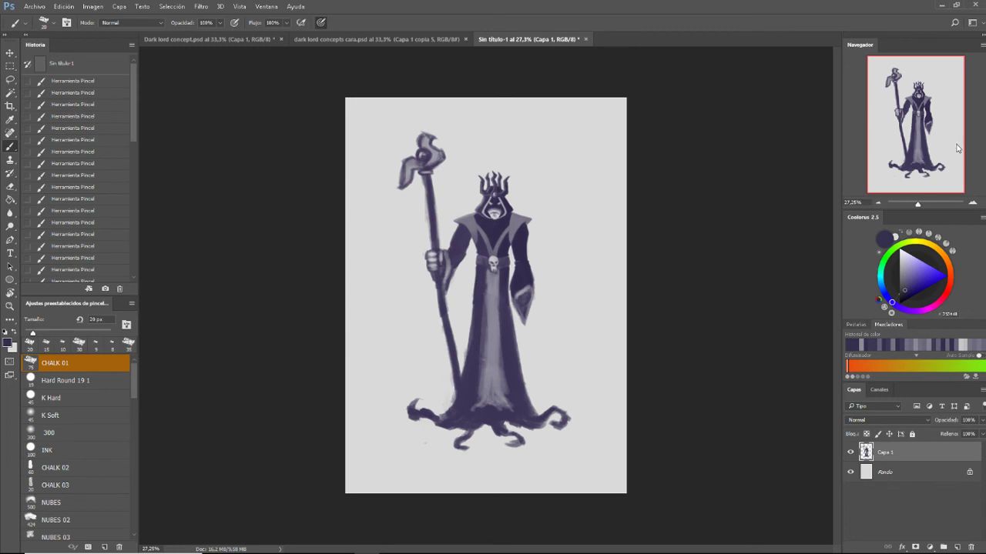
Sample mantle grey-purple, paint light belt bands at 25 px, then pick a lighter shade at 15 px
left_click_drag(917, 204, 922, 205)
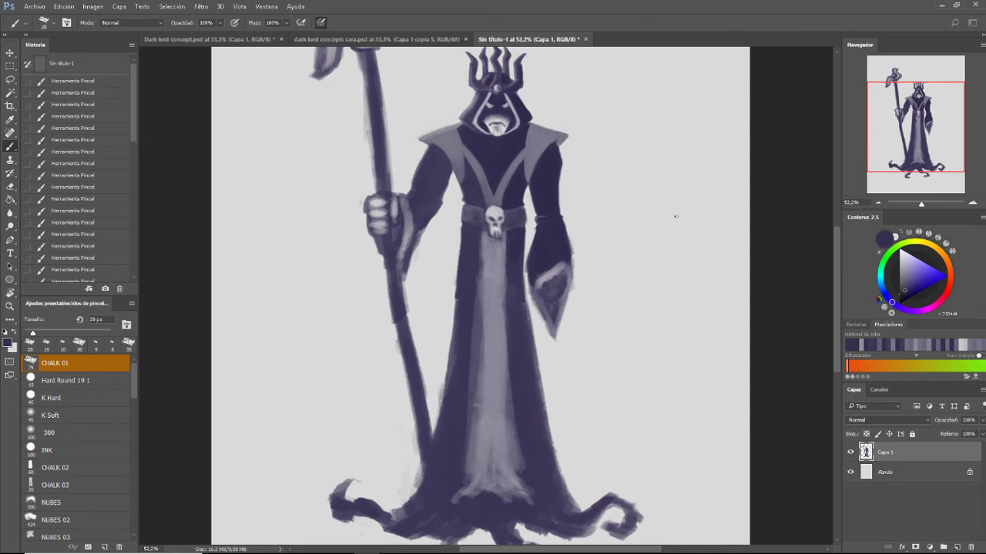
left_click(453, 149, "alt")
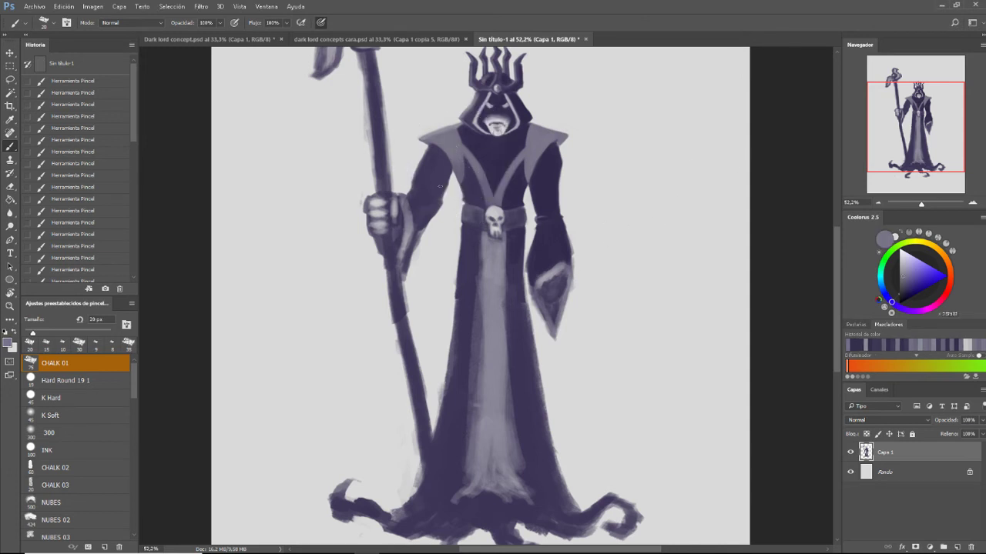
key("bracketright")
key("bracketleft")
left_click_drag(465, 206, 465, 208)
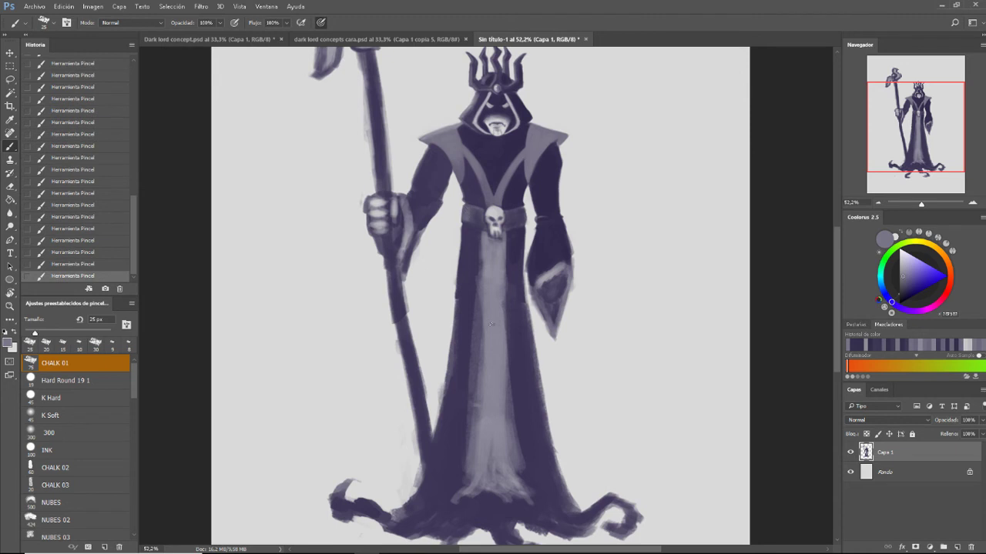
left_click(904, 270)
left_click(901, 264)
key("bracketleft")
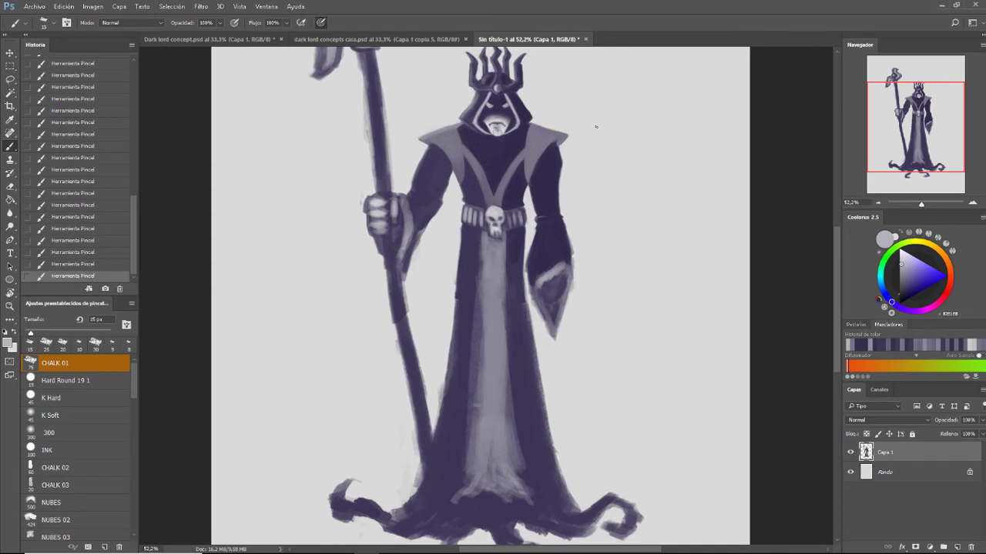
left_click_drag(921, 204, 929, 204)
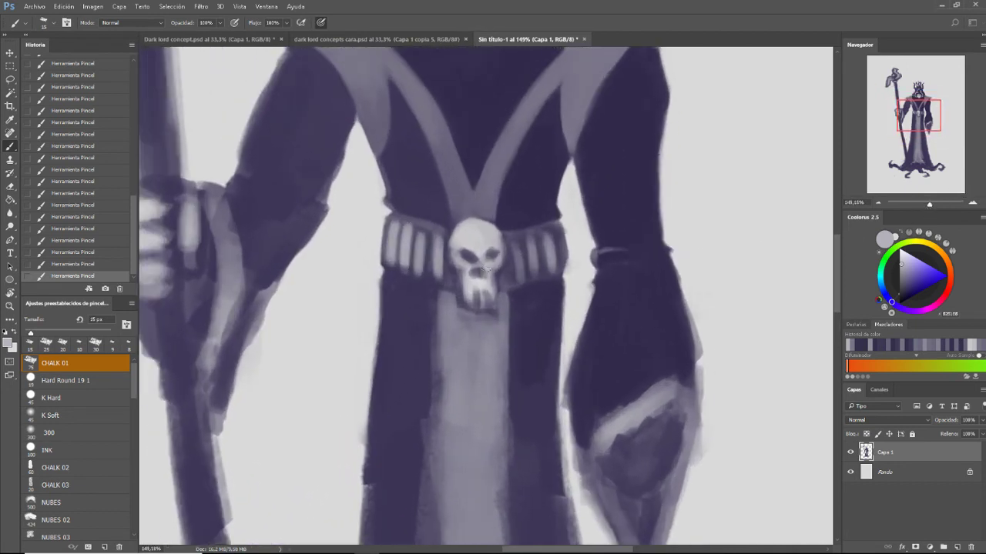
With a light grey 9 px brush, highlight the skull's jaw, upper right edge and eyes
left_click(453, 247, "alt")
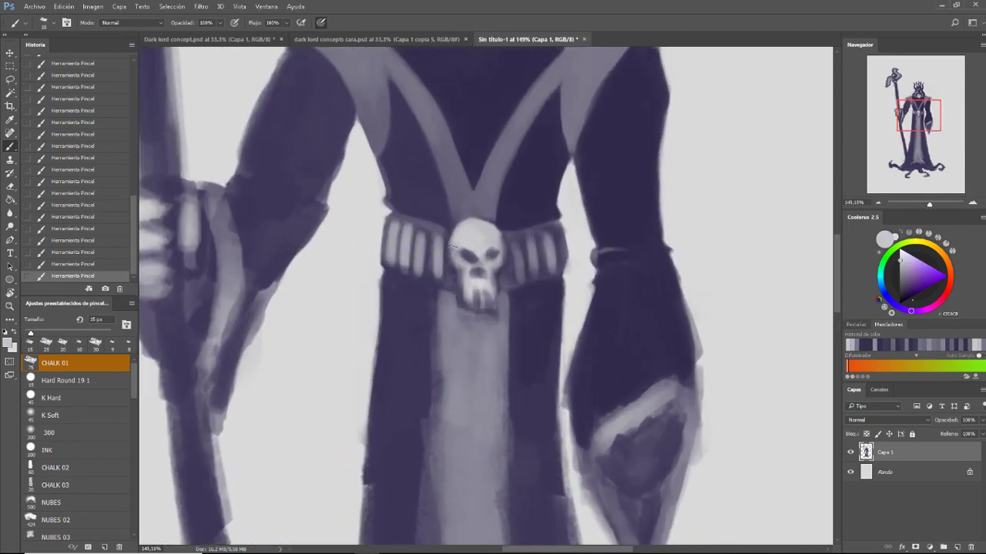
key("bracketleft")
key("bracketleft")
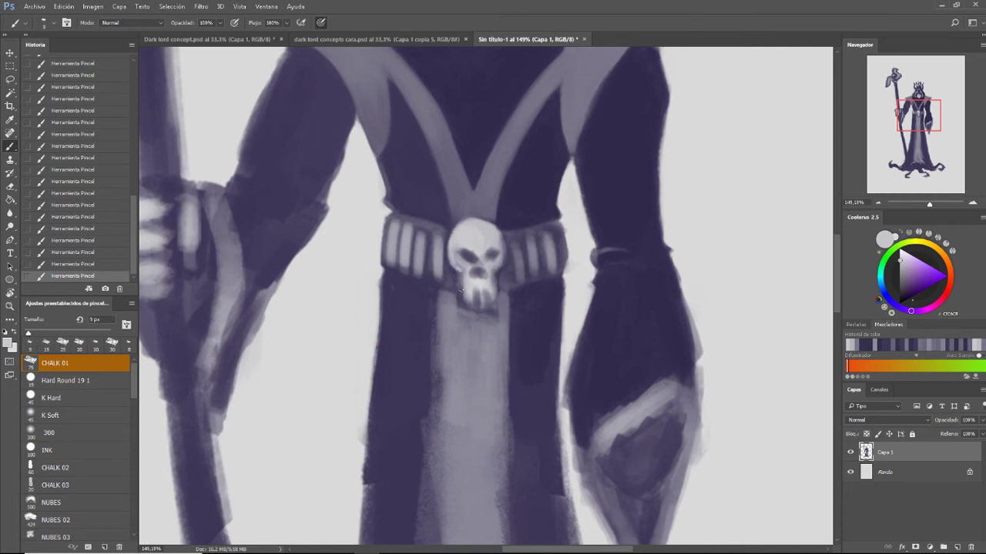
left_click_drag(460, 290, 458, 297)
mouse_move(472, 307)
left_mouse_down()
mouse_move(504, 262)
mouse_move(494, 271)
mouse_move(503, 240)
left_mouse_up()
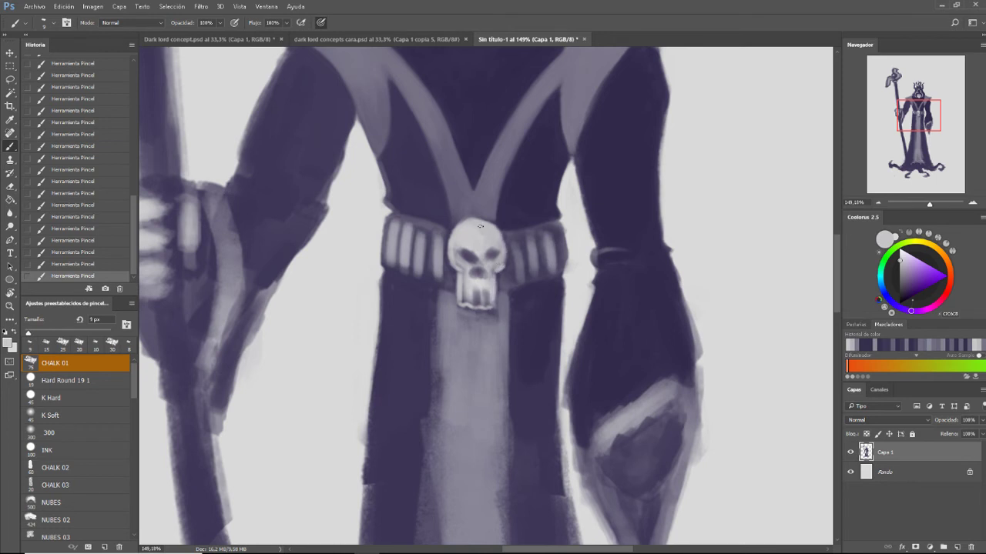
mouse_move(479, 225)
left_mouse_down()
mouse_move(501, 249)
mouse_move(496, 307)
mouse_move(477, 291)
left_mouse_up()
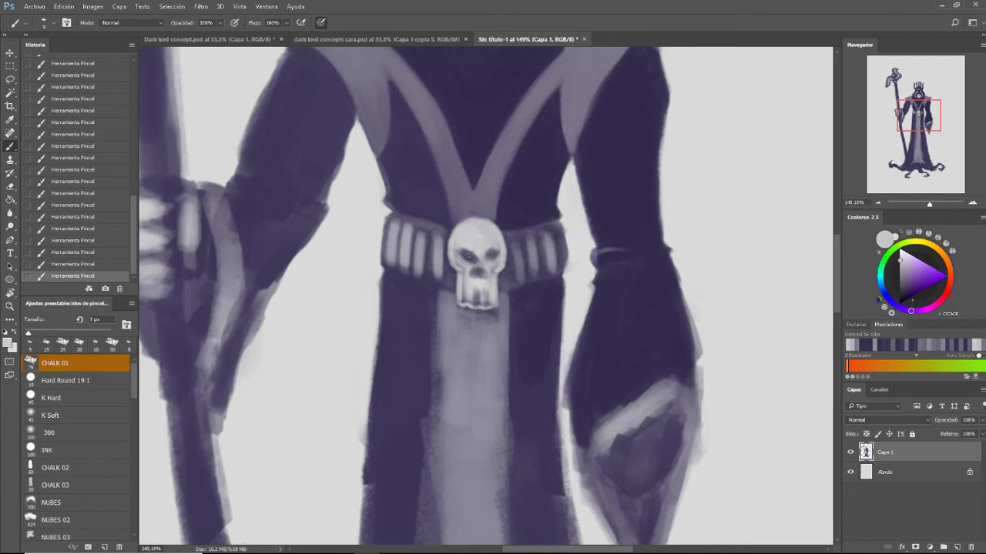
mouse_move(462, 251)
left_mouse_down()
mouse_move(488, 251)
mouse_move(464, 259)
left_mouse_up()
left_click_drag(493, 258, 500, 260)
Sample dark purple and darken the skull's left eye socket and nose
left_click(466, 256, "alt")
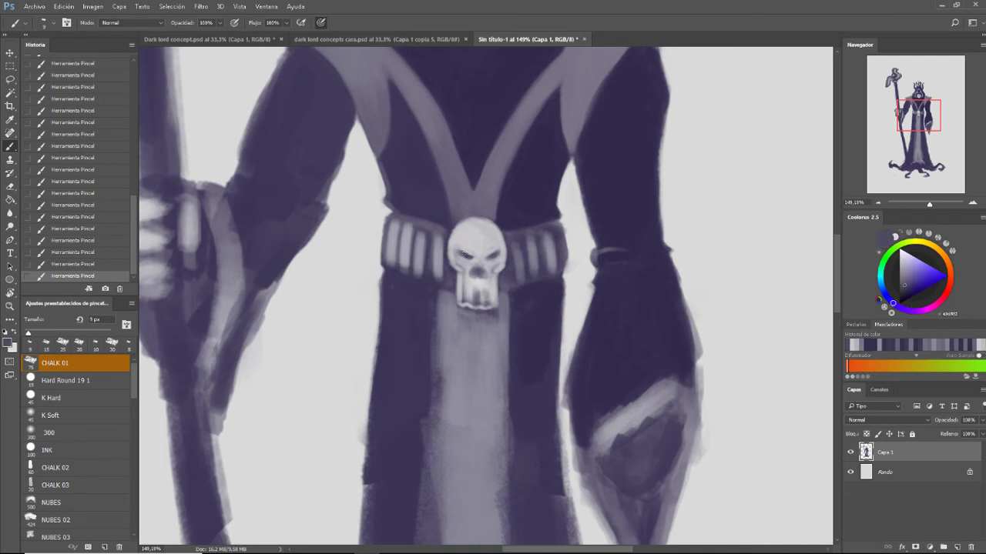
left_click_drag(462, 253, 466, 254)
left_click_drag(462, 254, 468, 262)
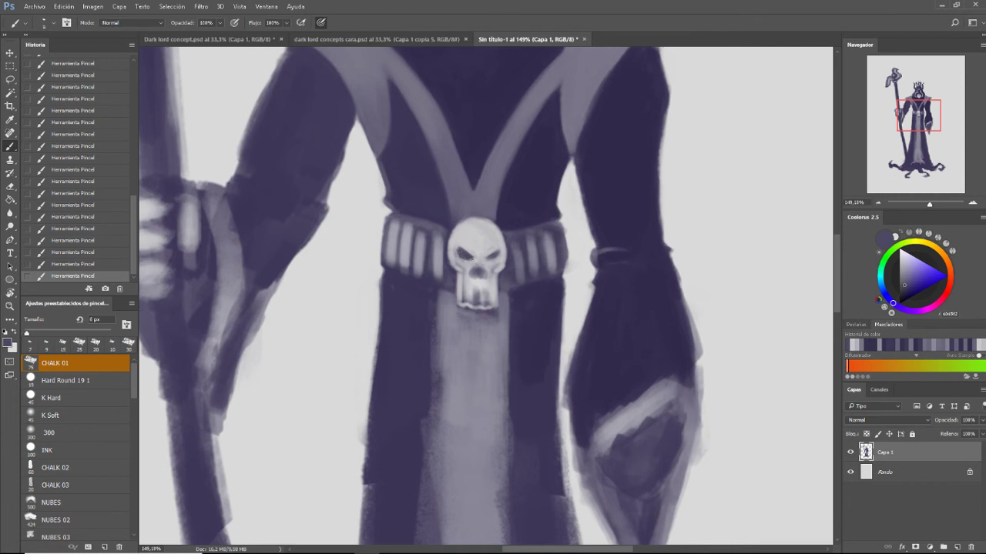
Paint an angled dark brow over the skull's right eye with a smaller brush, then sample the skull's grey tones
key("bracketleft")
left_click_drag(488, 253, 497, 246)
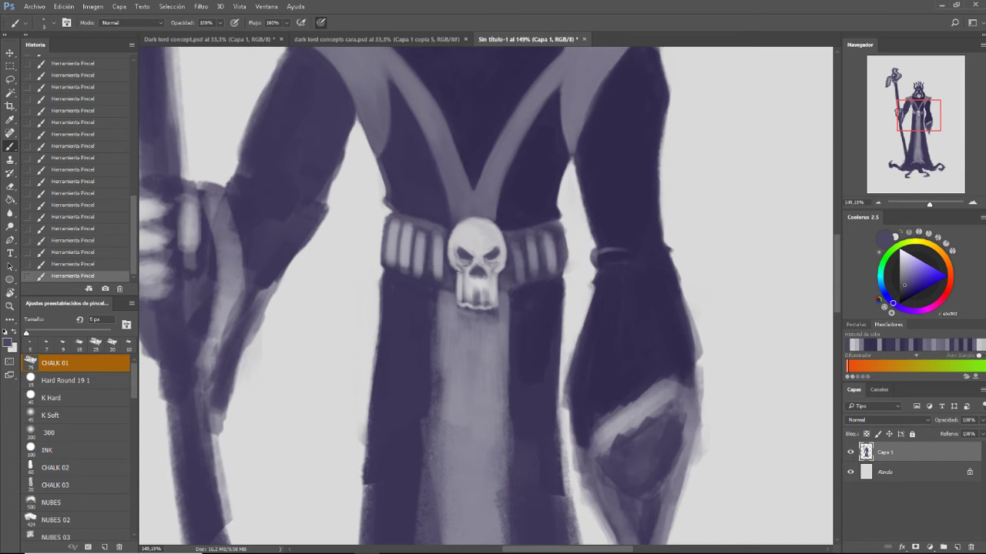
left_click(449, 265, "alt")
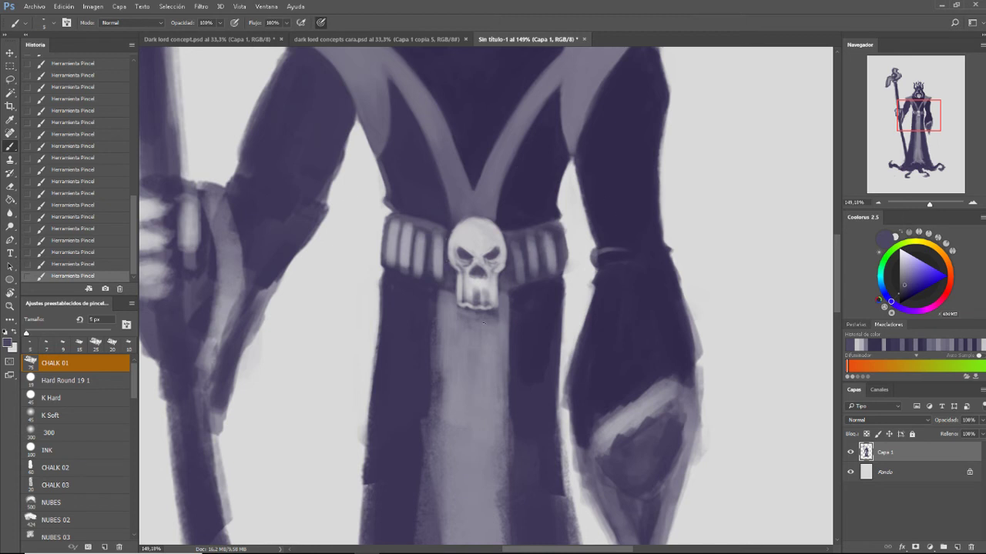
left_click(465, 281, "alt")
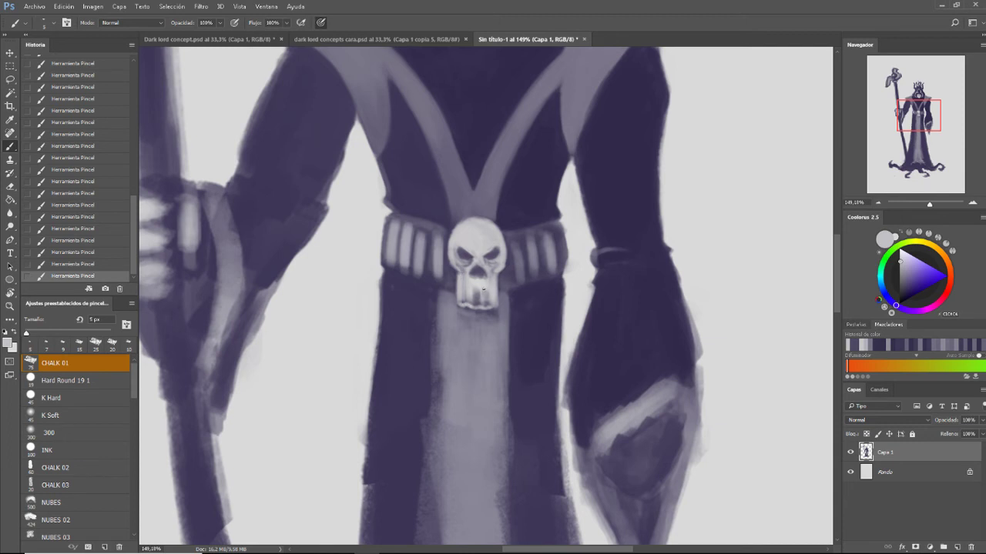
left_click(472, 282, "alt")
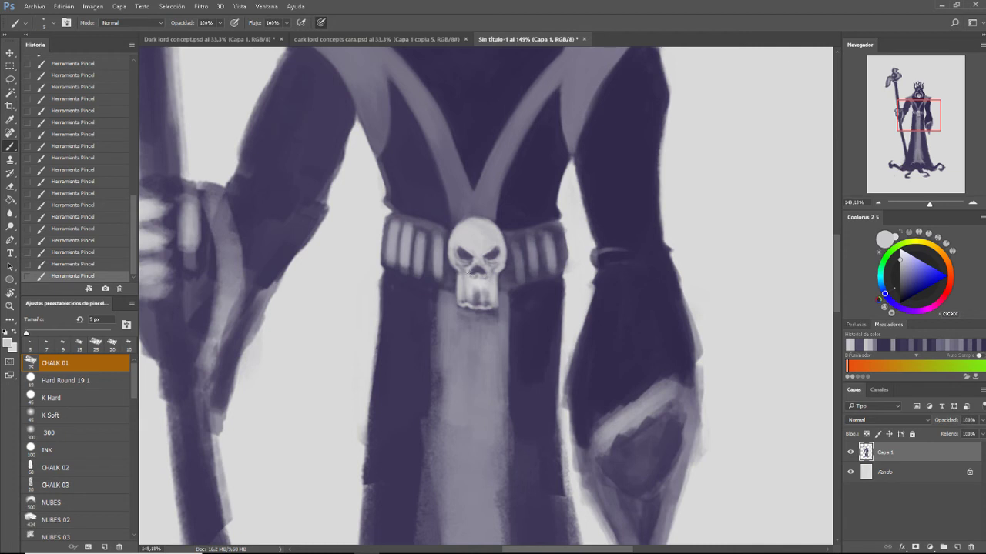
Sample dark purple, add a tiny dark mark at the skull's left eye, then zoom out
key("bracketleft")
key("bracketleft")
key("bracketleft")
left_click(418, 249, "alt")
key("bracketright")
key("bracketright")
key("bracketright")
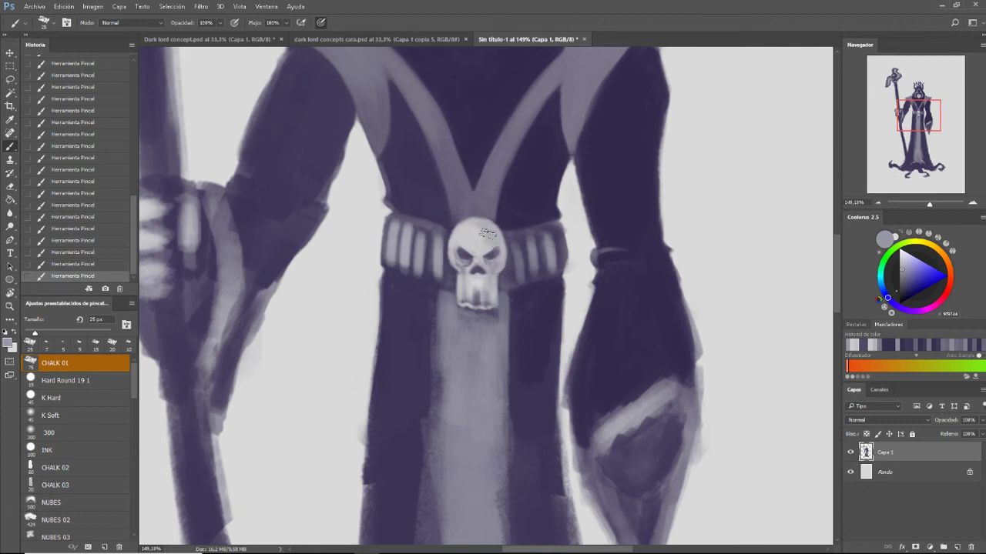
left_click(492, 253, "alt")
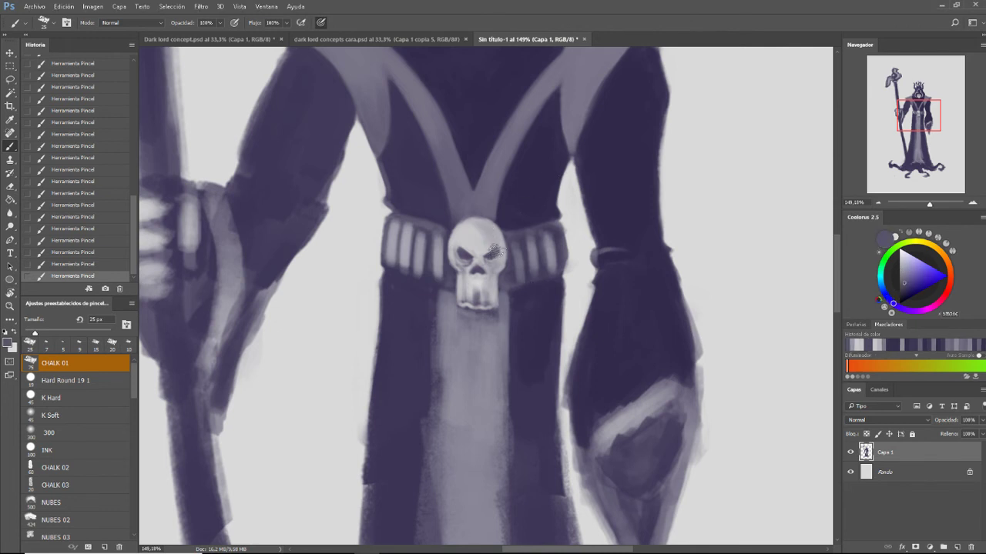
key("bracketleft")
key("bracketleft")
key("bracketleft")
left_click_drag(461, 253, 460, 250)
left_click_drag(930, 204, 924, 206)
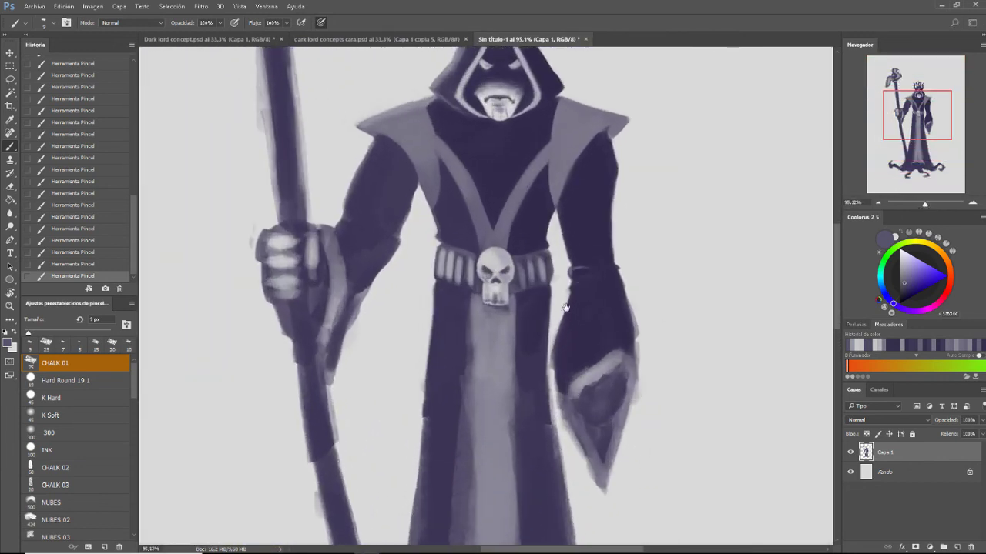
Paint light grey-purple highlights along the right sleeve's inner edge with a 25 px brush
scroll(616, 262, "up", 2)
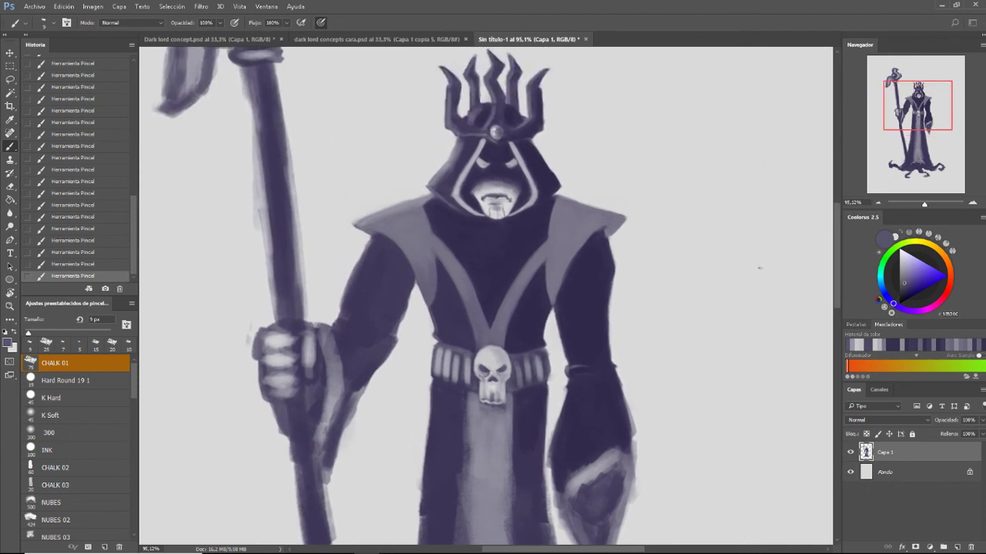
scroll(690, 295, "down", 2)
scroll(690, 295, "down", 3)
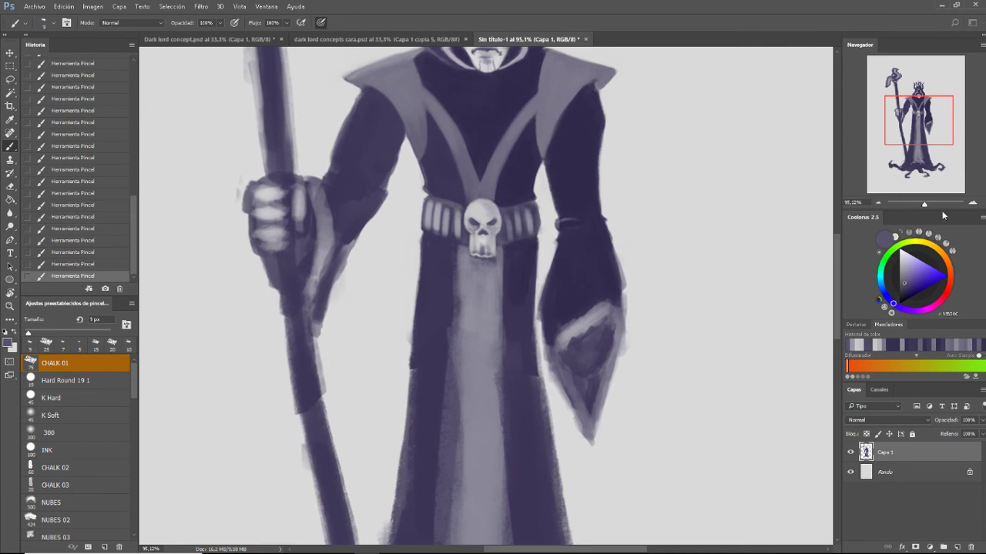
left_click_drag(924, 205, 925, 206)
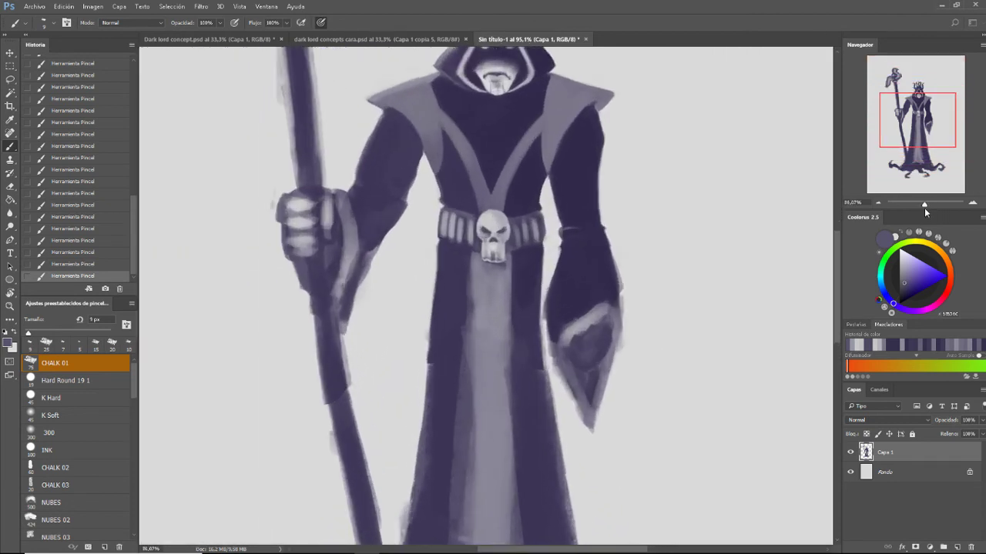
left_click(417, 82, "alt")
key("bracketright")
key("bracketright")
key("bracketright")
key("bracketright")
key("bracketright")
key("bracketright")
key("bracketright")
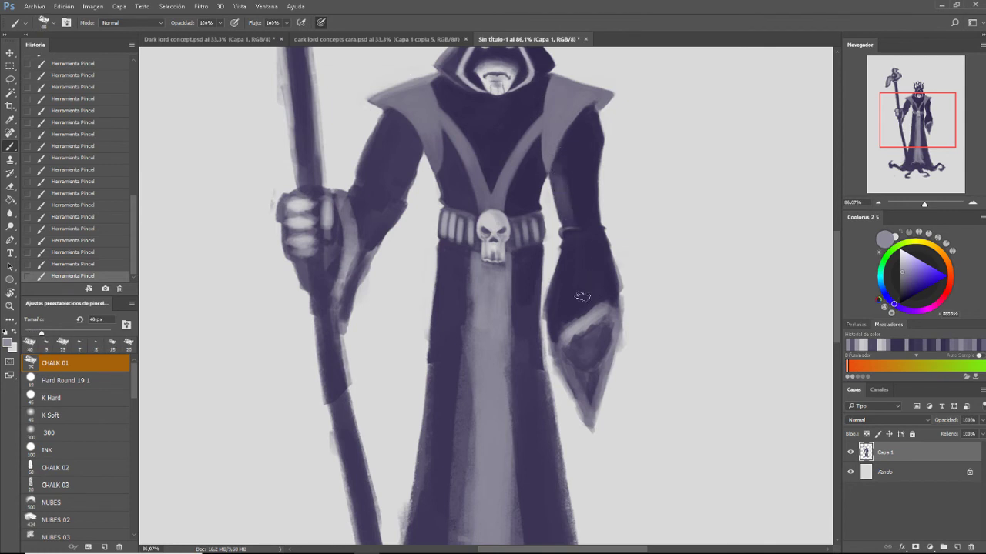
left_click_drag(565, 254, 556, 323)
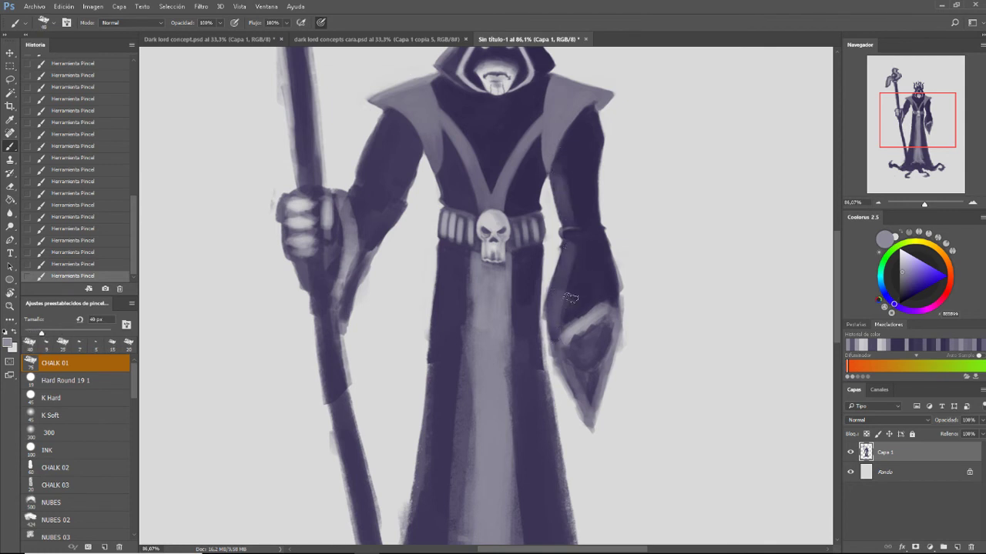
left_click_drag(573, 261, 571, 307)
left_click_drag(734, 259, 726, 314)
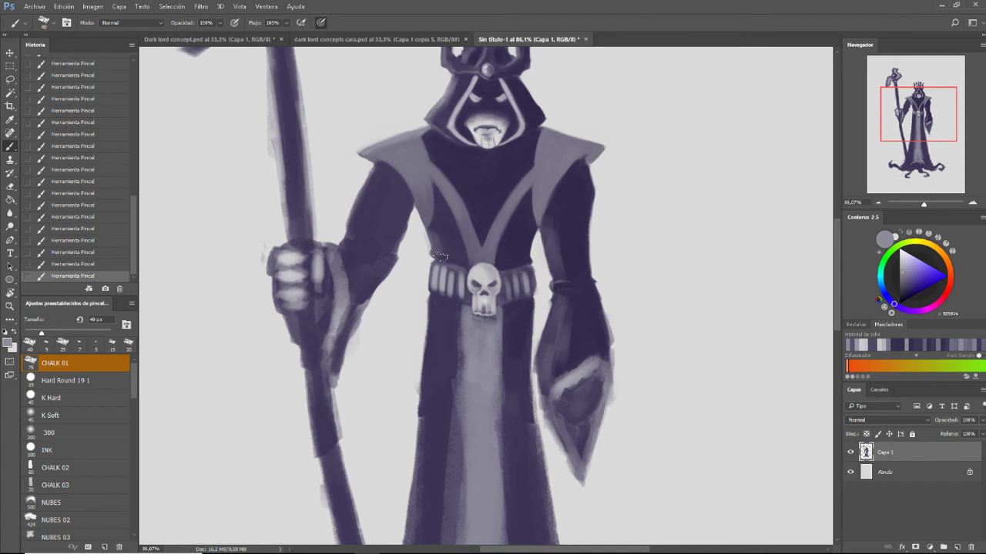
Erase stray paint around the right sleeve, then pan and zoom out to view the whole figure
key("e")
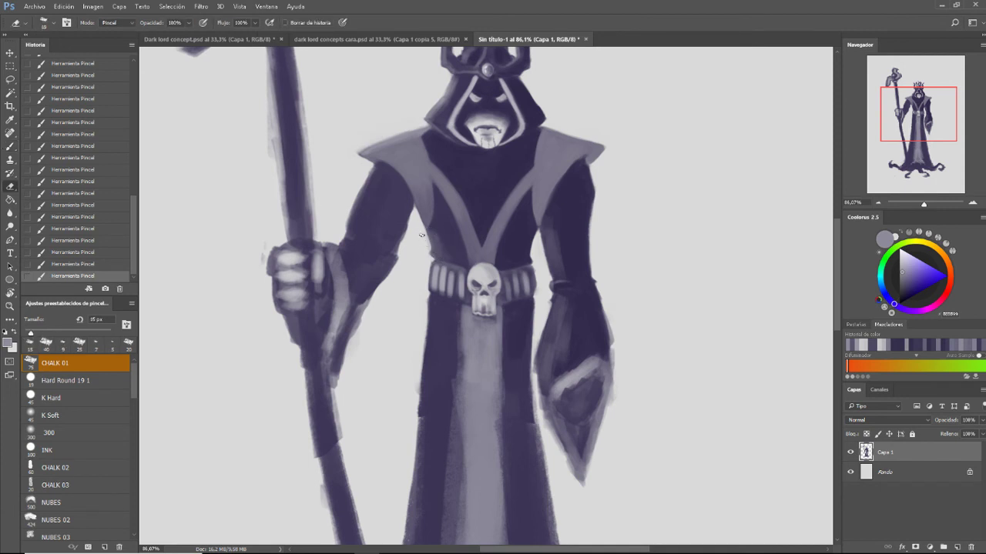
left_click_drag(420, 236, 592, 204)
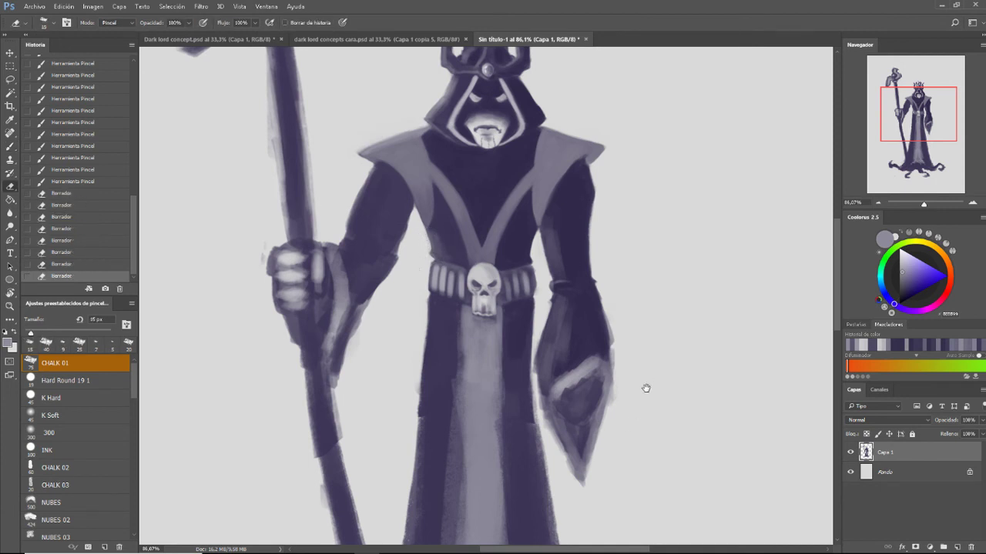
left_click_drag(644, 389, 665, 286)
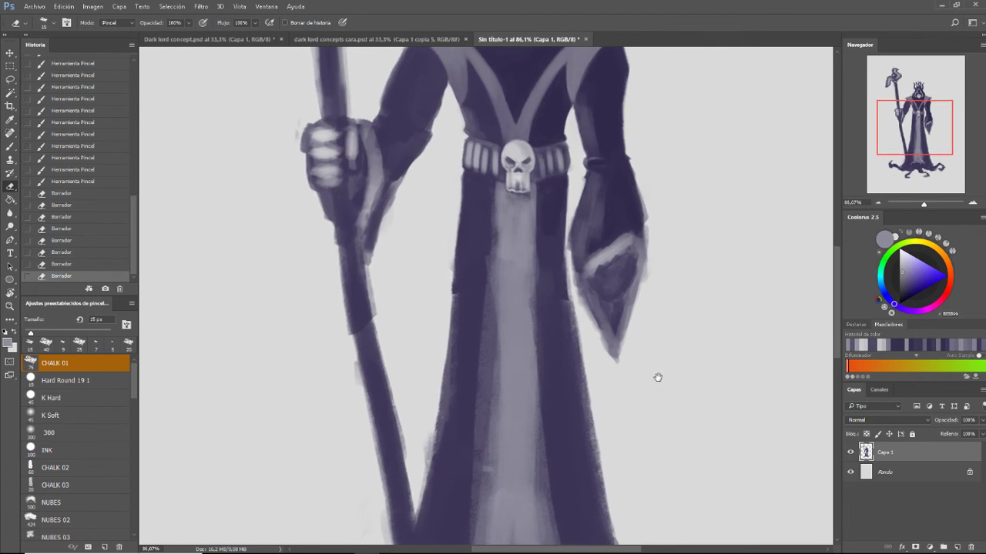
mouse_move(583, 326)
left_mouse_down()
mouse_move(652, 412)
mouse_move(647, 466)
left_mouse_up()
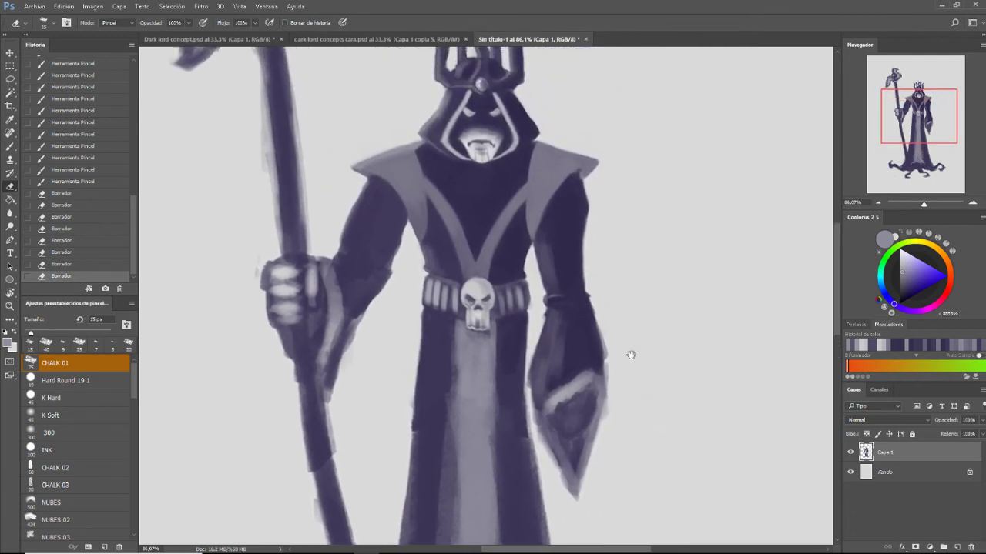
left_click_drag(614, 353, 609, 360)
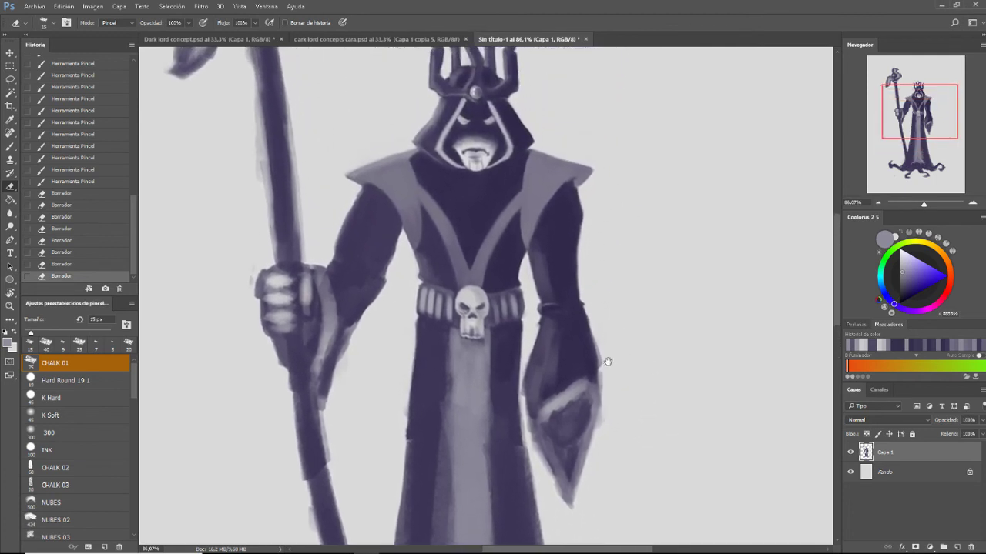
left_click_drag(924, 206, 919, 204)
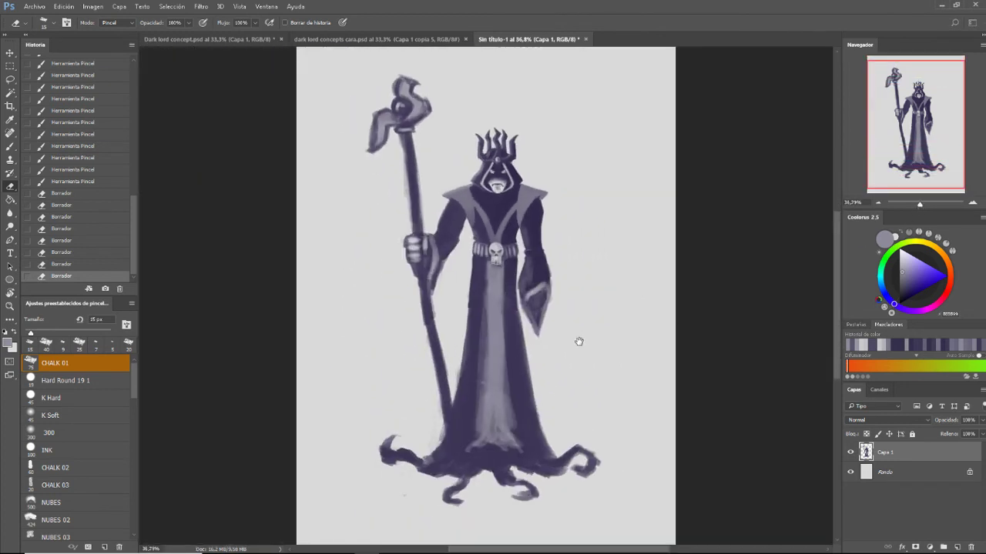
scroll(605, 370, "right", 1)
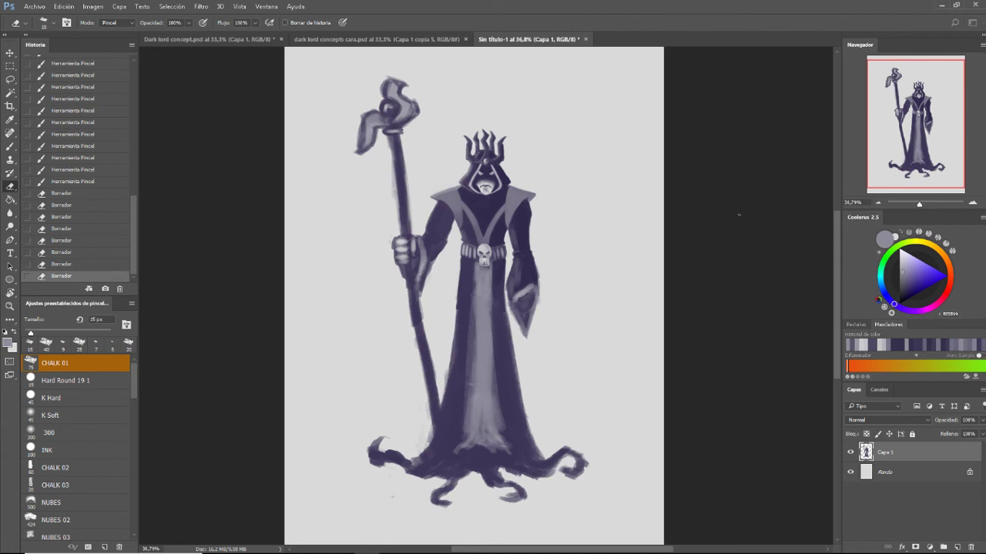
left_click_drag(918, 204, 925, 204)
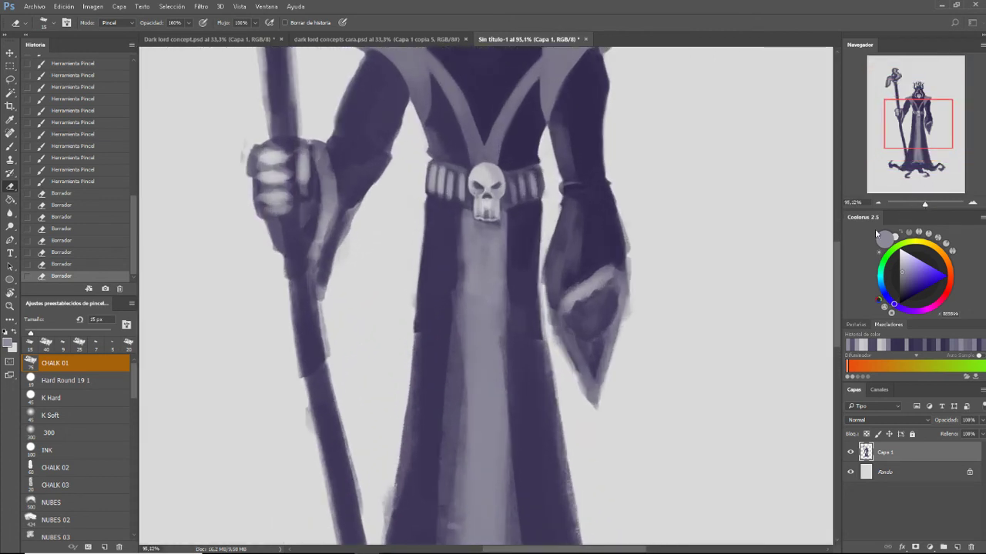
left_click_drag(605, 201, 602, 360)
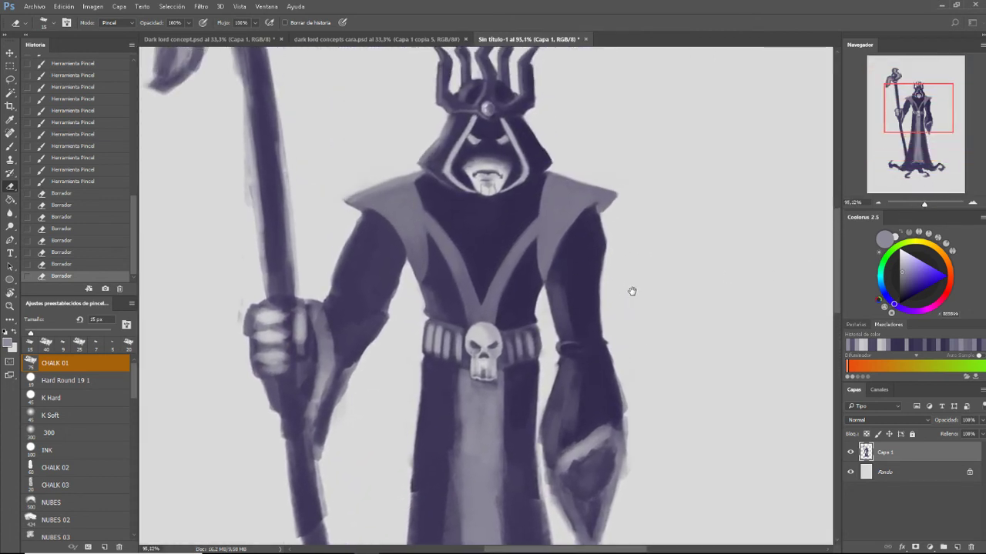
left_click_drag(924, 204, 923, 207)
left_click_drag(590, 325, 583, 325)
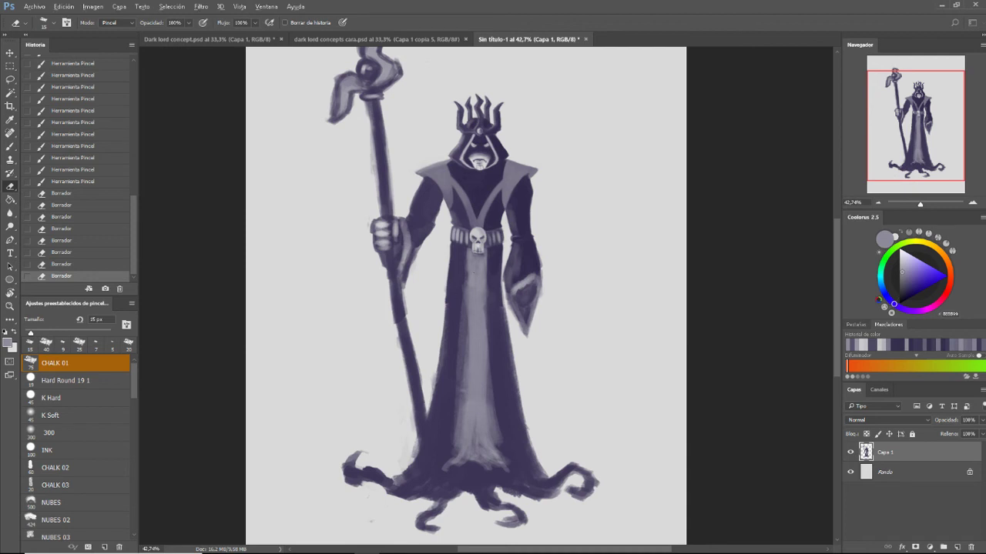
Restore part of the painting, then repaint dark purple shading down the figure's shoulder
left_click(478, 301, "alt")
key("b")
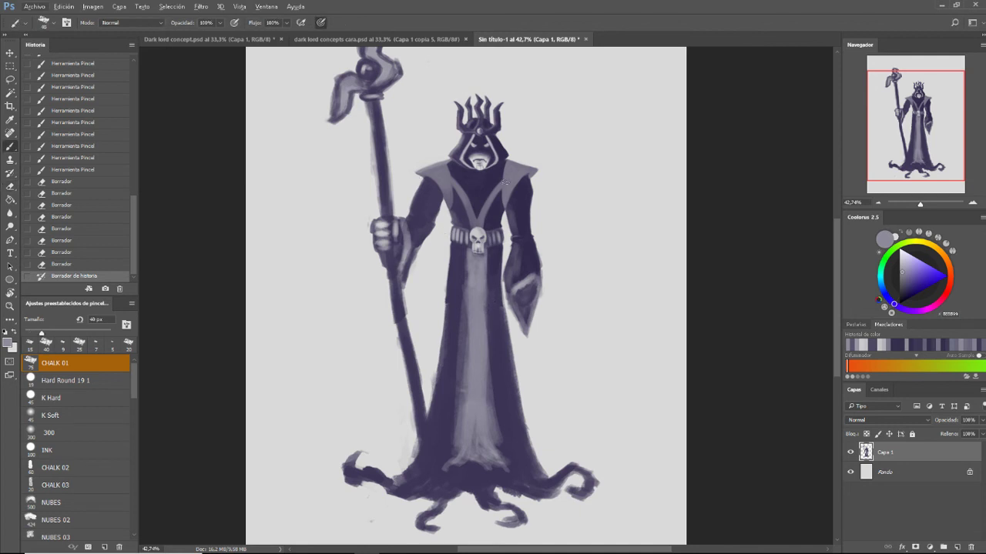
left_click(479, 195, "alt")
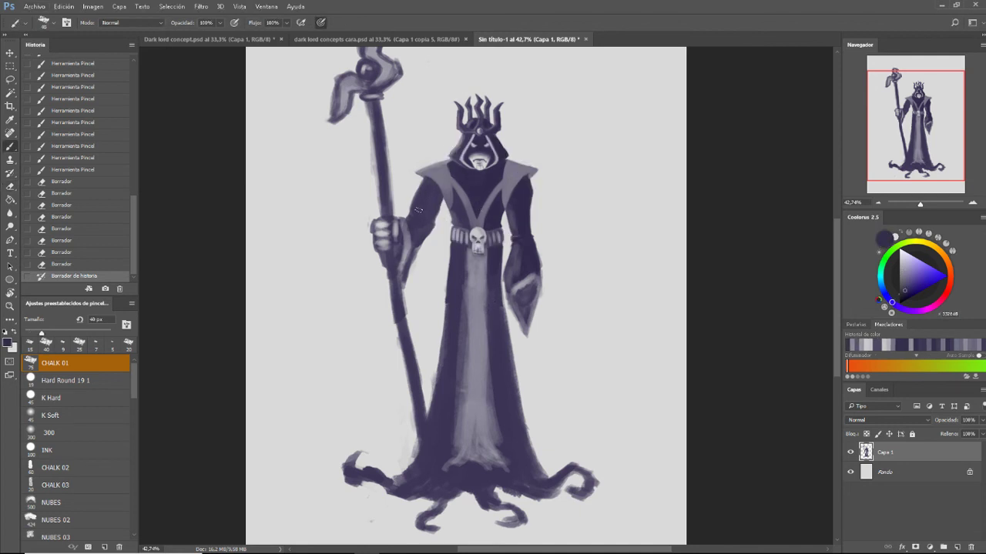
left_click_drag(418, 209, 422, 199)
left_click_drag(422, 199, 424, 191)
left_click_drag(424, 192, 426, 188)
left_click_drag(426, 188, 427, 197)
left_click_drag(427, 198, 423, 230)
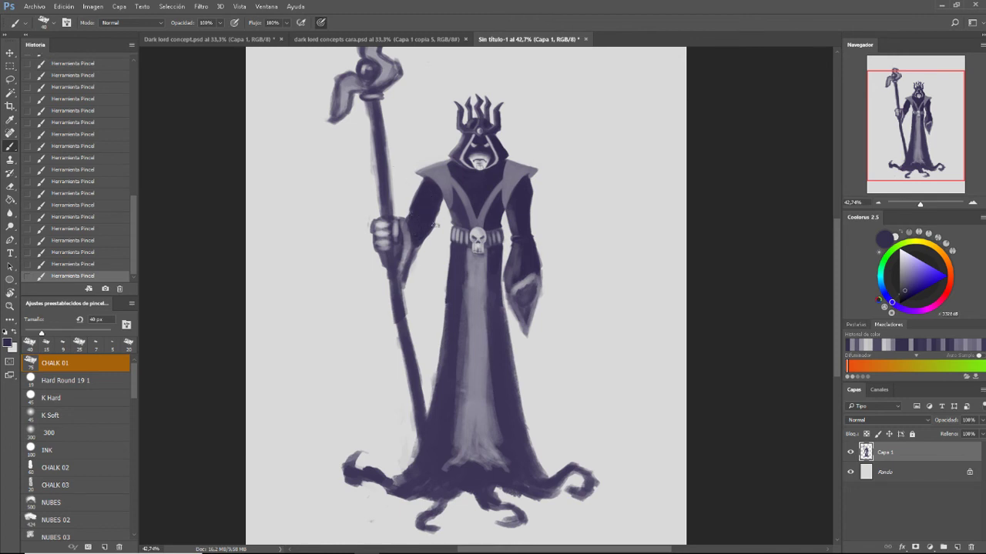
Add a light grey highlight along the shoulder edge with a 15 px brush
left_click(513, 223, "alt")
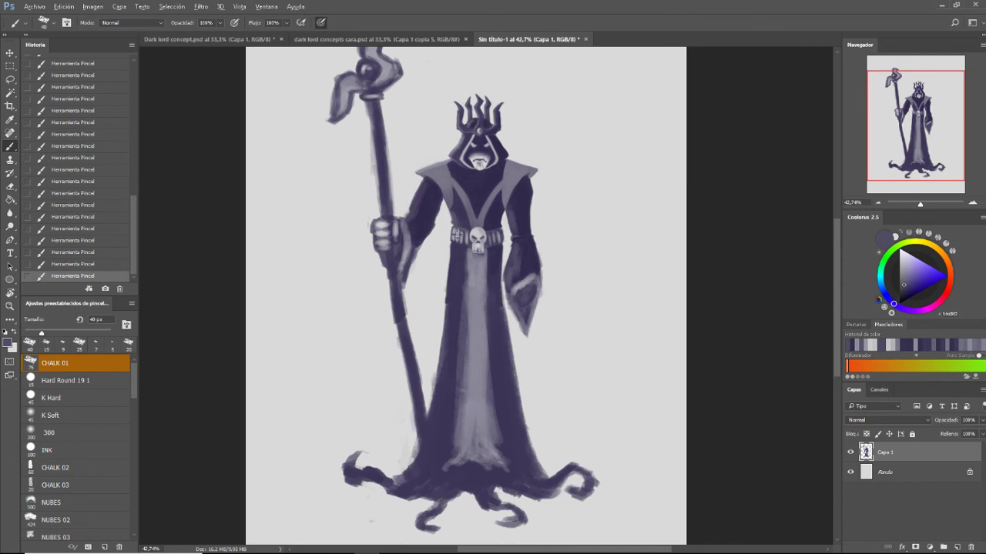
left_click(457, 235, "alt")
key("bracketleft")
key("bracketleft")
key("bracketleft")
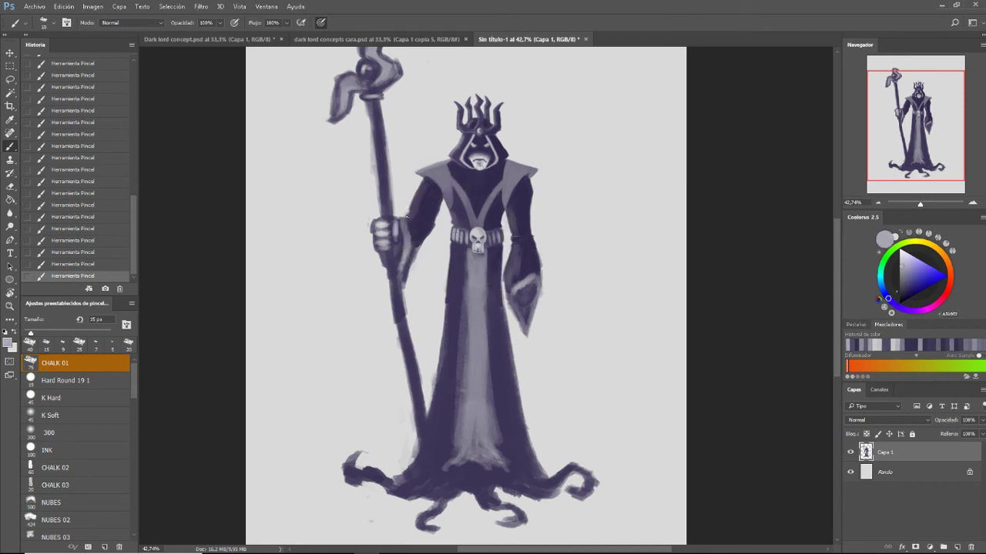
key("bracketleft")
left_click_drag(414, 192, 413, 207)
Paint dark purple strokes on the sleeve near the staff with a 25 px brush
left_click(420, 224, "alt")
key("bracketright")
key("bracketright")
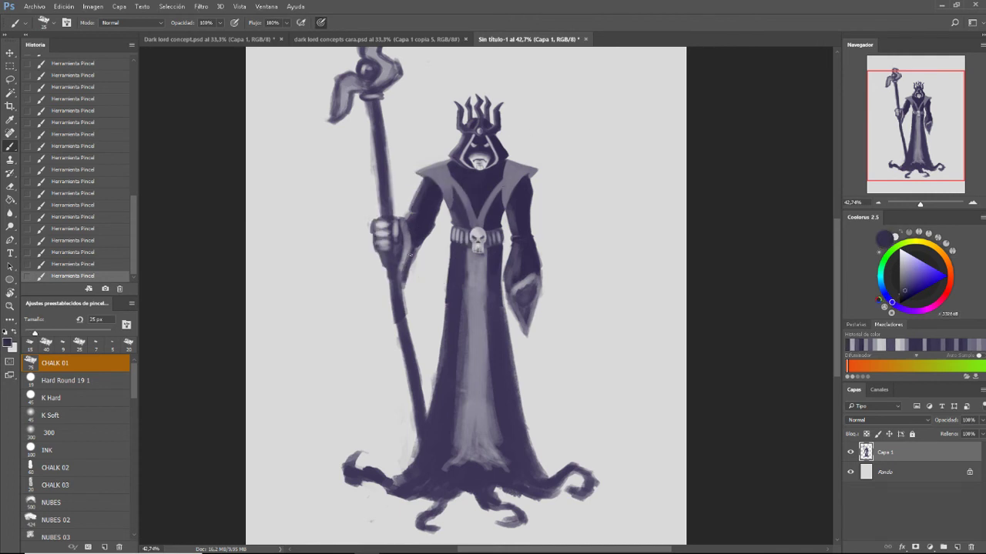
mouse_move(409, 248)
left_mouse_down()
mouse_move(406, 279)
mouse_move(415, 248)
left_mouse_up()
Erase along the arm edge beside the staff to tidy it
key("e")
mouse_move(406, 282)
left_mouse_down()
mouse_move(409, 272)
mouse_move(405, 312)
left_mouse_up()
left_click_drag(405, 308, 407, 314)
left_click_drag(419, 254, 420, 248)
left_click_drag(421, 248, 421, 247)
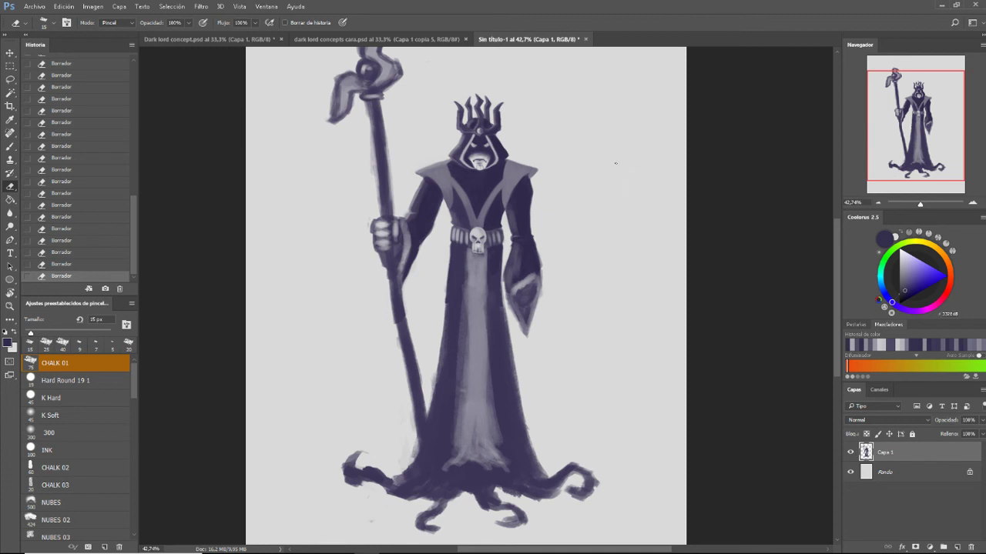
Paint a soft grey-purple stroke on the shoulder with a 20 px brush
key("b")
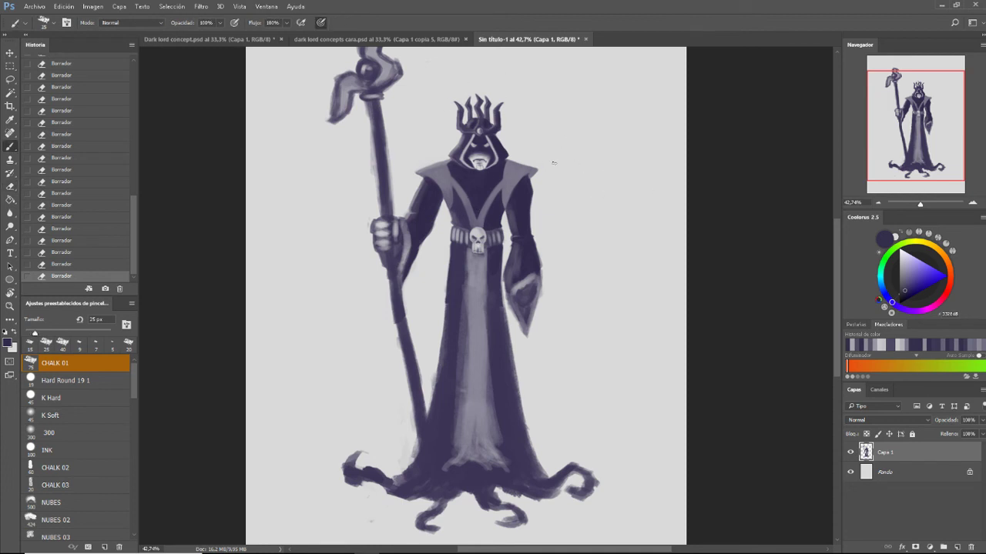
left_click(513, 183, "alt")
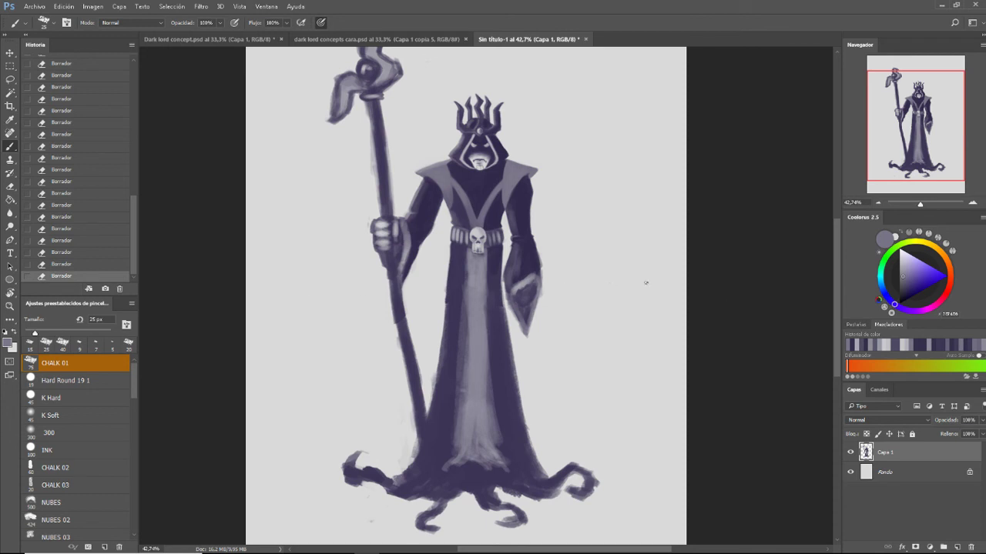
left_click(904, 283)
left_click(903, 283)
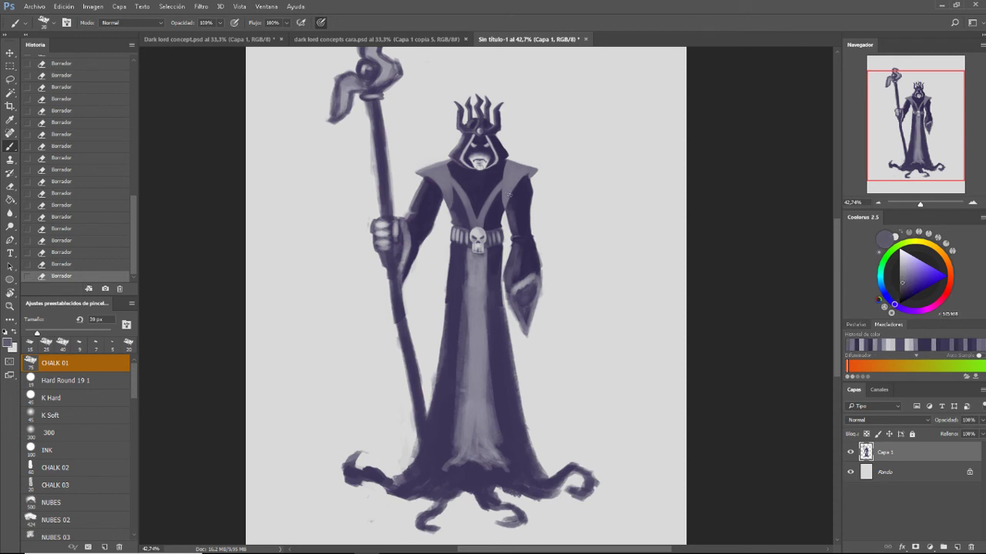
key("bracketleft")
key("bracketleft")
mouse_move(511, 191)
left_mouse_down()
mouse_move(516, 183)
mouse_move(529, 206)
left_mouse_up()
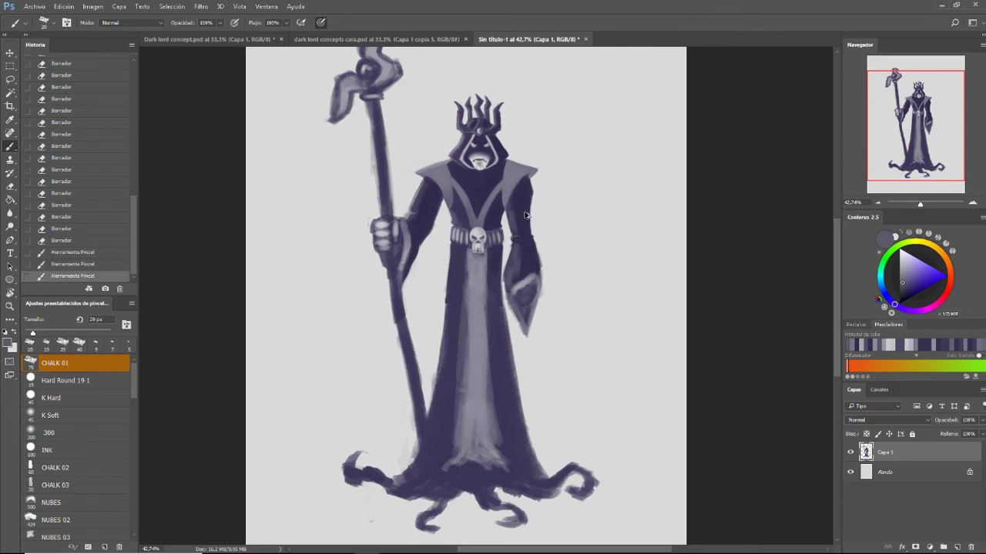
Undo the shoulder strokes, redo them all to keep them, and nudge the paint colour
key("ctrl+alt+z")
key("ctrl+alt+z")
key("ctrl+alt+z")
key("ctrl+shift+z")
key("ctrl+shift+z")
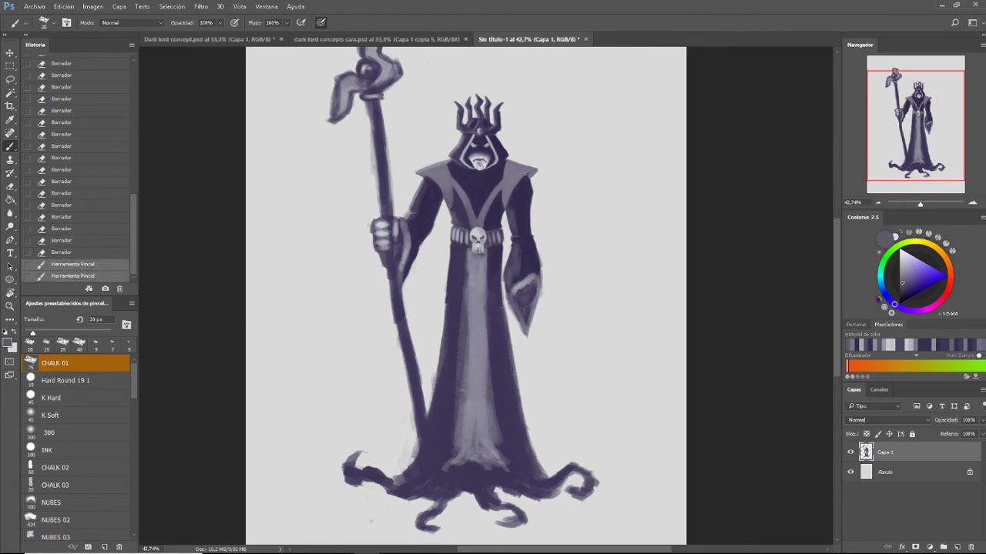
key("ctrl+shift+z")
key("ctrl+shift+z")
key("ctrl+shift+z")
key("ctrl+shift+z")
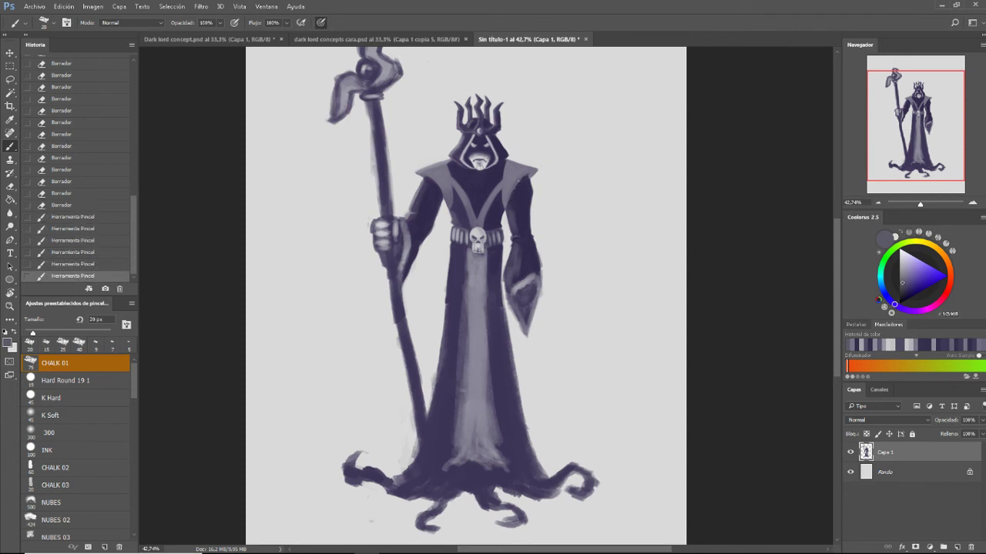
key("ctrl+shift+z")
key("ctrl+shift+z")
key("ctrl+shift+z")
key("ctrl+shift+z")
key("ctrl+shift+z")
key("ctrl+shift+z")
key("ctrl+shift+z")
key("ctrl+shift+z")
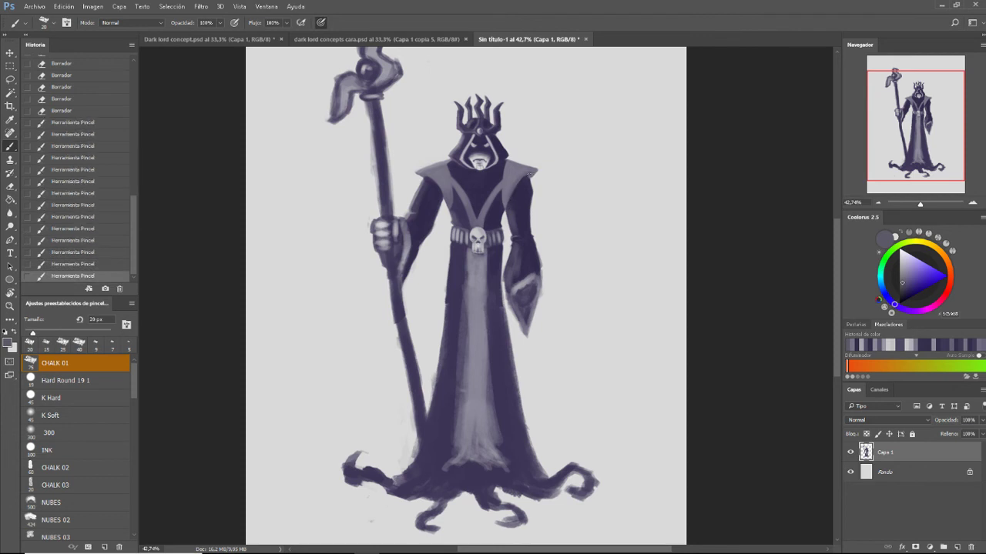
key("ctrl+shift+z")
key("ctrl+shift+z")
key("ctrl+shift+z")
key("ctrl+shift+z")
key("ctrl+shift+z")
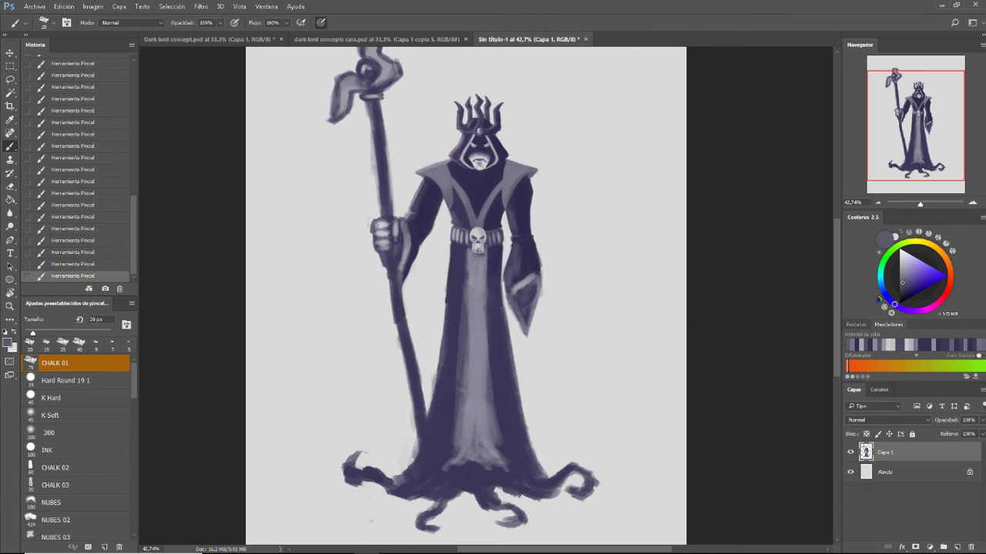
left_click(904, 285)
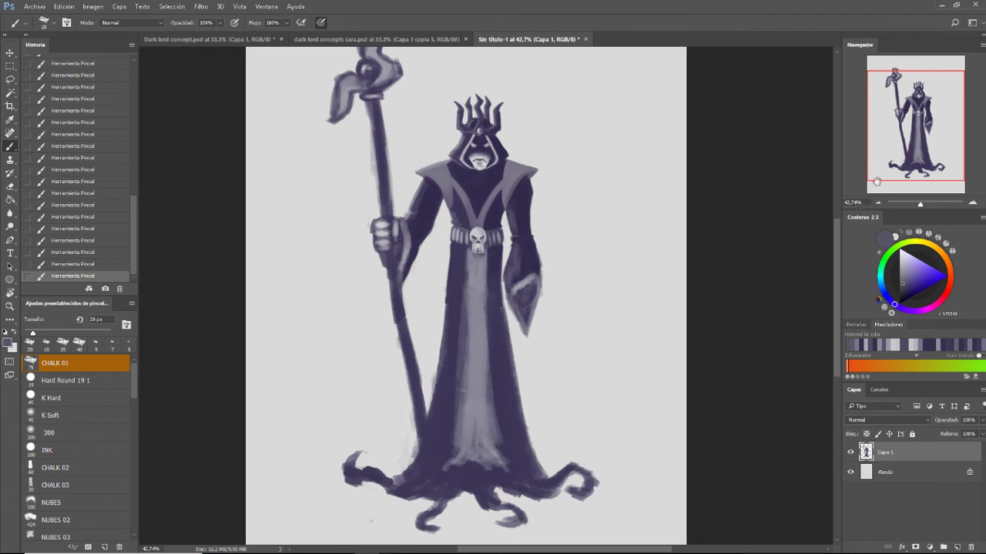
Zoom out to the whole canvas, then zoom to about 78% on the torso, skull belt and sleeve
left_click_drag(920, 204, 920, 204)
left_click_drag(626, 328, 536, 325)
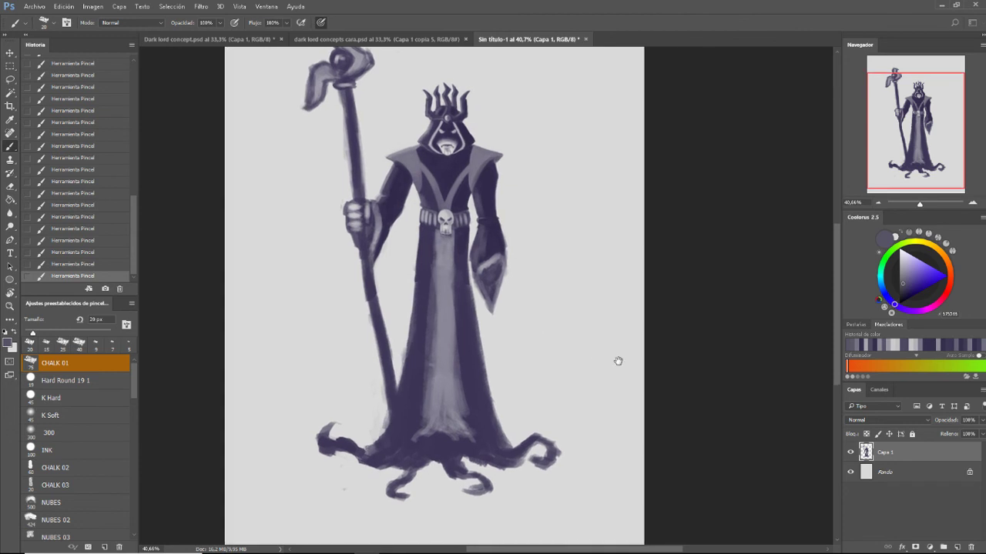
left_click_drag(600, 325, 636, 344)
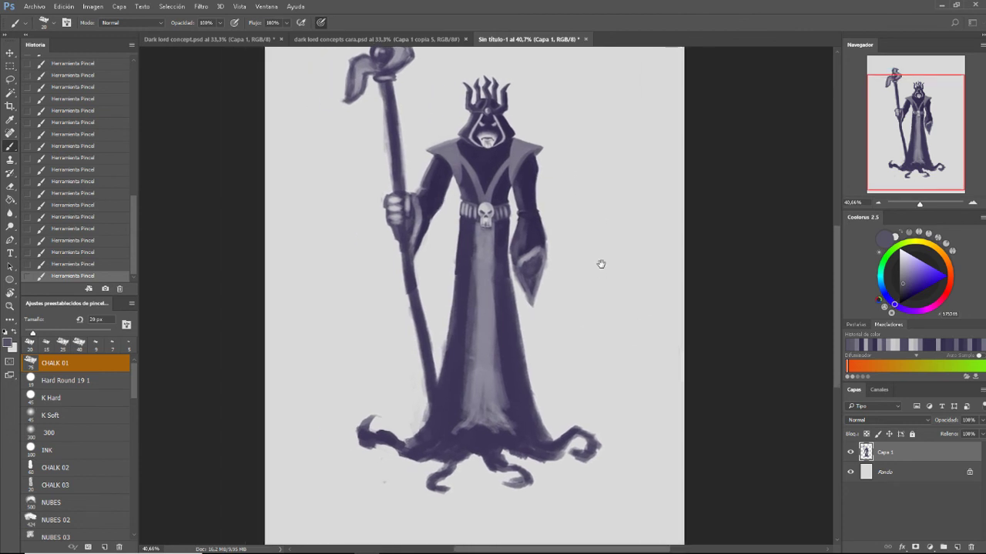
left_click_drag(594, 311, 599, 328)
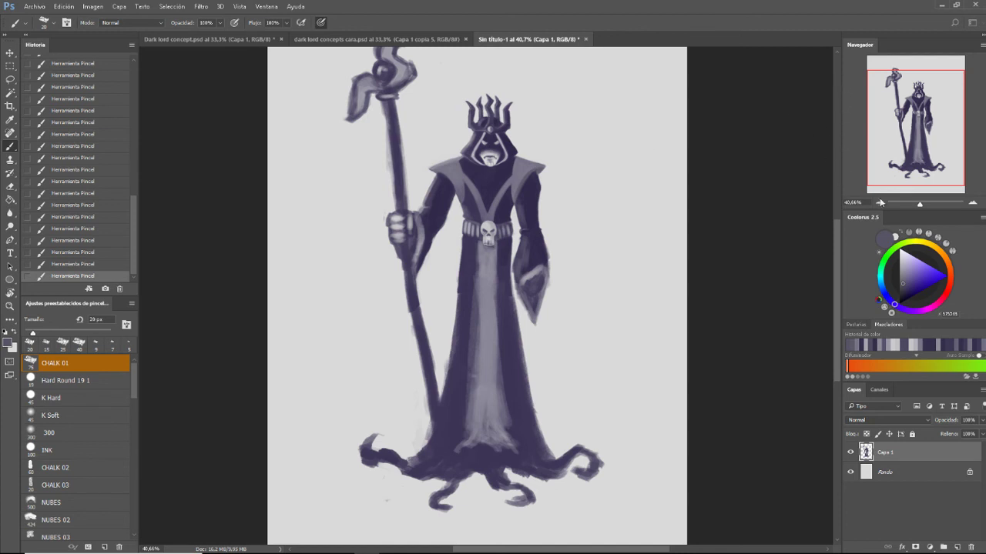
left_click_drag(919, 204, 925, 205)
Highlight the sleeve cuff's top edge in light grey and darken its lower edge in purple-grey
scroll(649, 223, "down", 2)
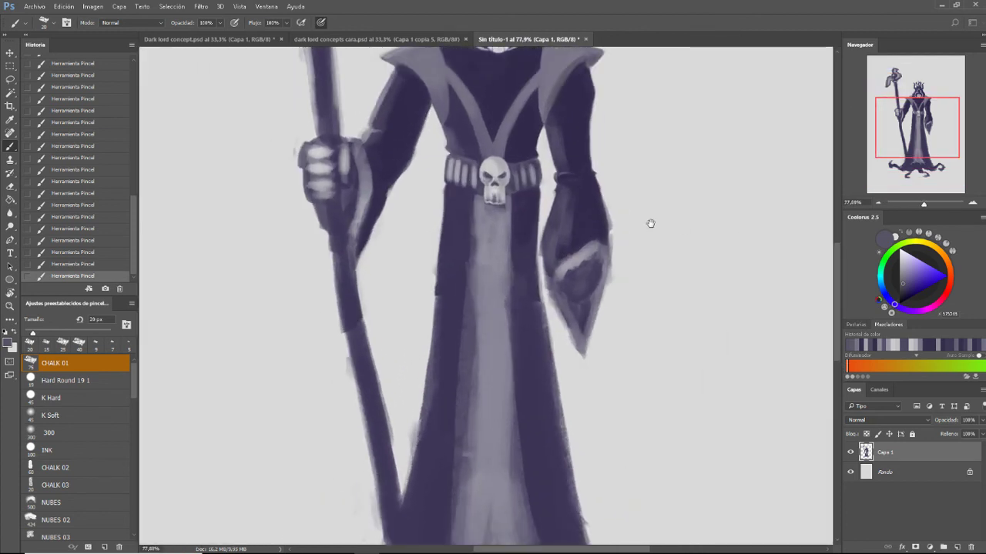
scroll(544, 204, "up", 2)
mouse_move(563, 342)
left_mouse_down()
mouse_move(563, 275)
mouse_move(540, 297)
left_mouse_up()
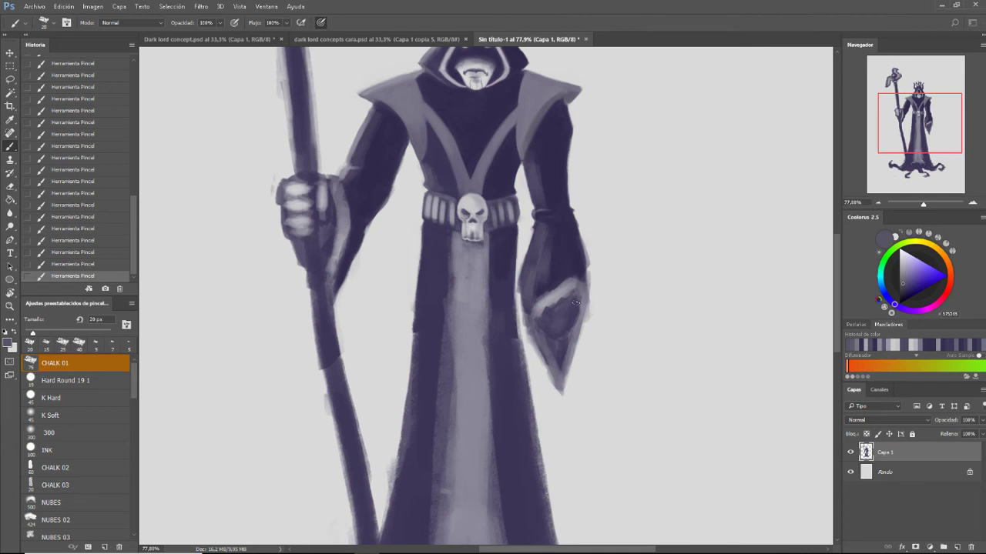
left_click(574, 285, "alt")
mouse_move(558, 290)
left_mouse_down()
mouse_move(534, 316)
mouse_move(547, 353)
left_mouse_up()
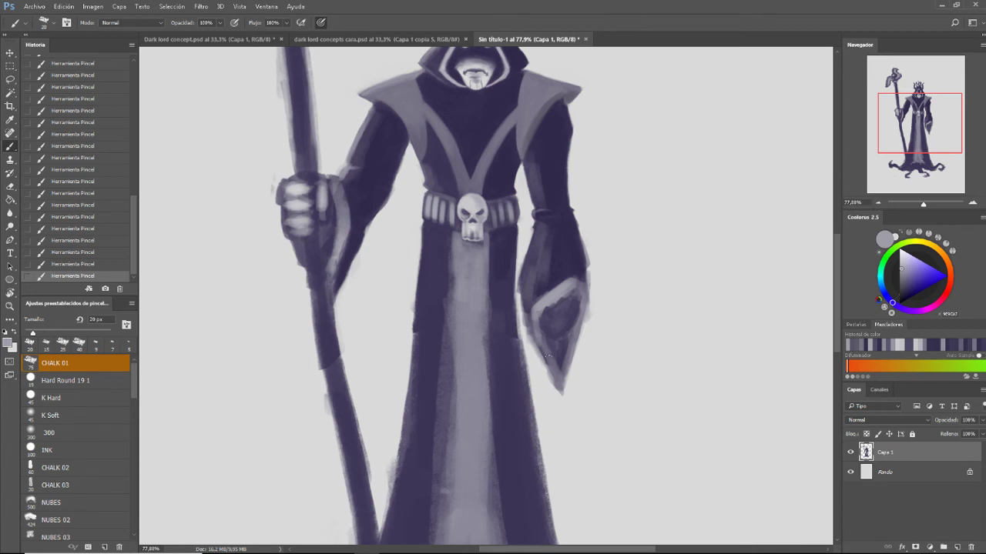
left_click(556, 373, "alt")
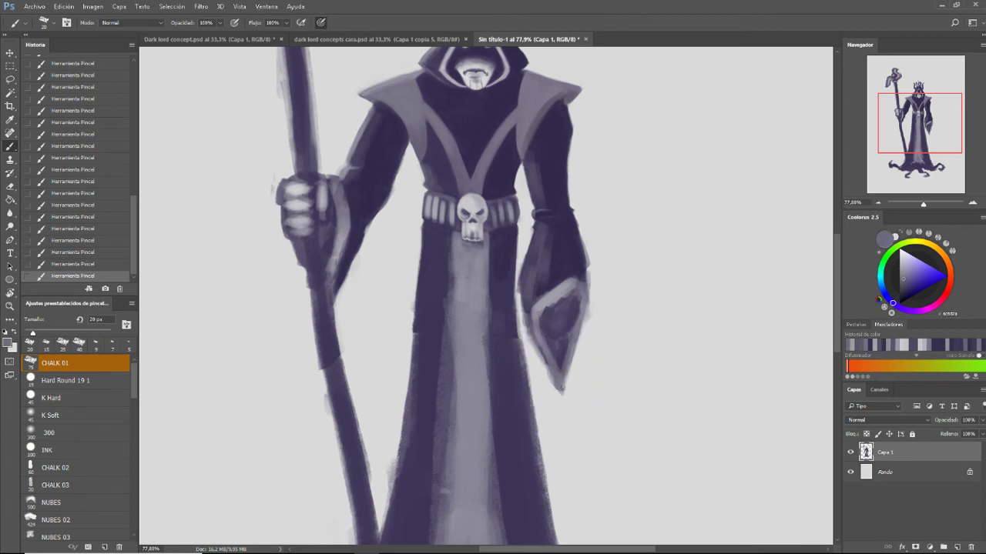
left_click_drag(568, 377, 571, 358)
left_click_drag(585, 308, 563, 365)
Trim the hanging sleeve's outer edge with a 25 px eraser
key("e")
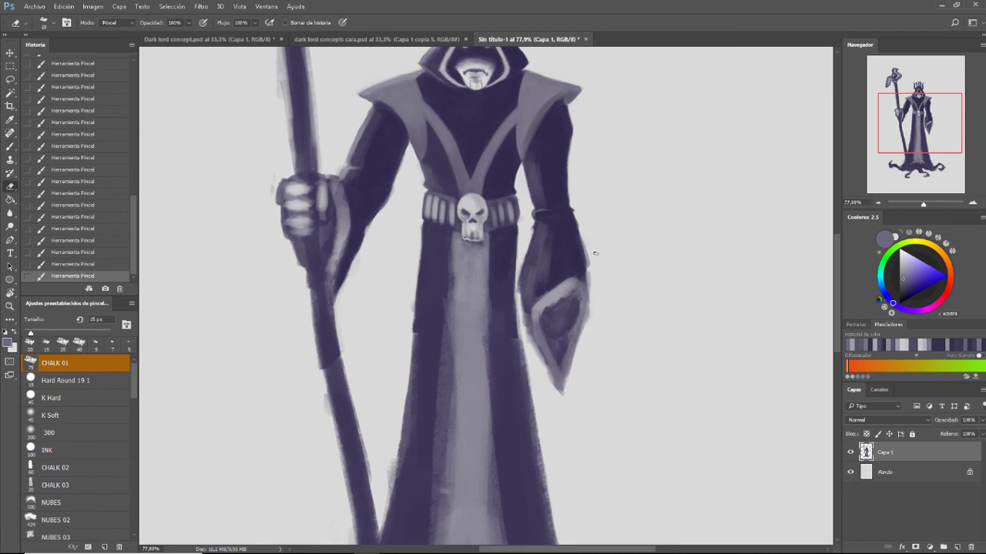
key("bracketright")
left_click_drag(597, 280, 589, 254)
mouse_move(587, 265)
left_mouse_down()
mouse_move(584, 231)
mouse_move(584, 265)
left_mouse_up()
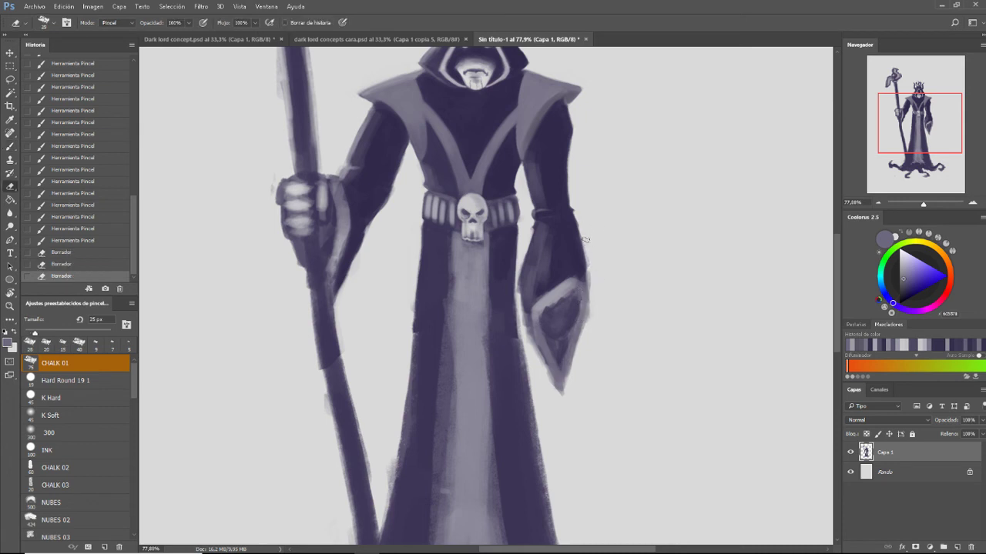
mouse_move(584, 226)
left_mouse_down()
mouse_move(583, 267)
mouse_move(583, 244)
left_mouse_up()
left_click_drag(585, 231, 584, 266)
left_click_drag(591, 269, 591, 291)
left_click_drag(592, 283, 593, 320)
mouse_move(592, 317)
left_mouse_down()
mouse_move(585, 351)
mouse_move(591, 323)
mouse_move(586, 334)
left_mouse_up()
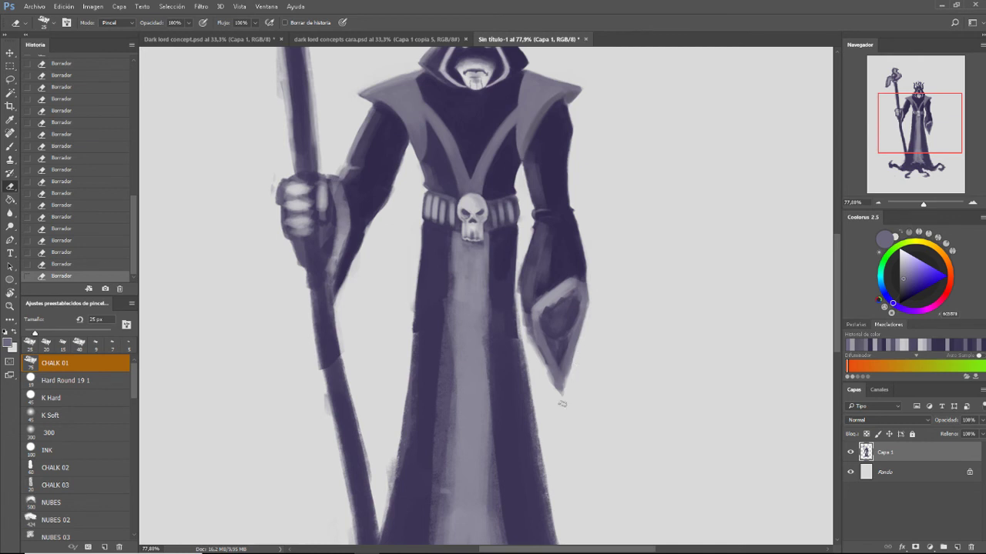
Repaint the sleeve cuff in lighter tones with small strokes
key("b")
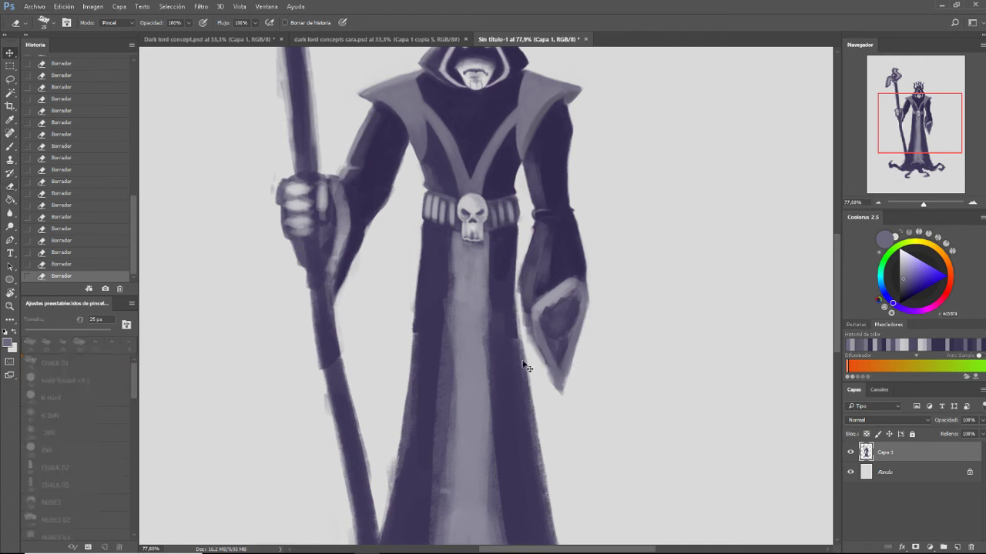
mouse_move(554, 370)
left_mouse_down()
mouse_move(543, 323)
mouse_move(555, 362)
left_mouse_up()
left_click_drag(558, 308, 558, 378)
mouse_move(570, 301)
left_mouse_down()
mouse_move(561, 385)
mouse_move(546, 323)
mouse_move(558, 316)
left_mouse_up()
mouse_move(570, 338)
left_mouse_down()
mouse_move(566, 308)
mouse_move(582, 296)
mouse_move(576, 231)
left_mouse_up()
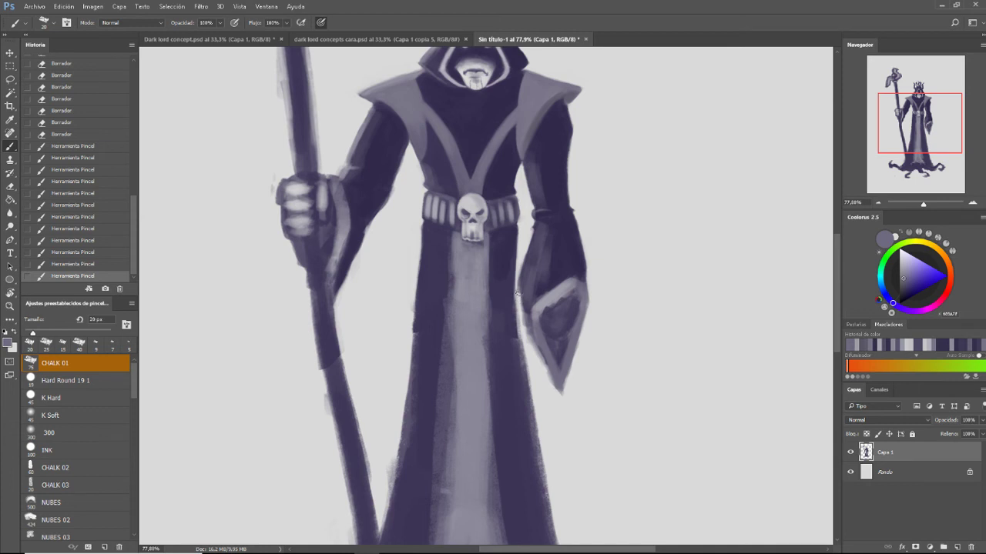
Clean up the sleeve edge with tiny eraser strokes
key("e")
key("bracketleft")
key("bracketleft")
key("bracketleft")
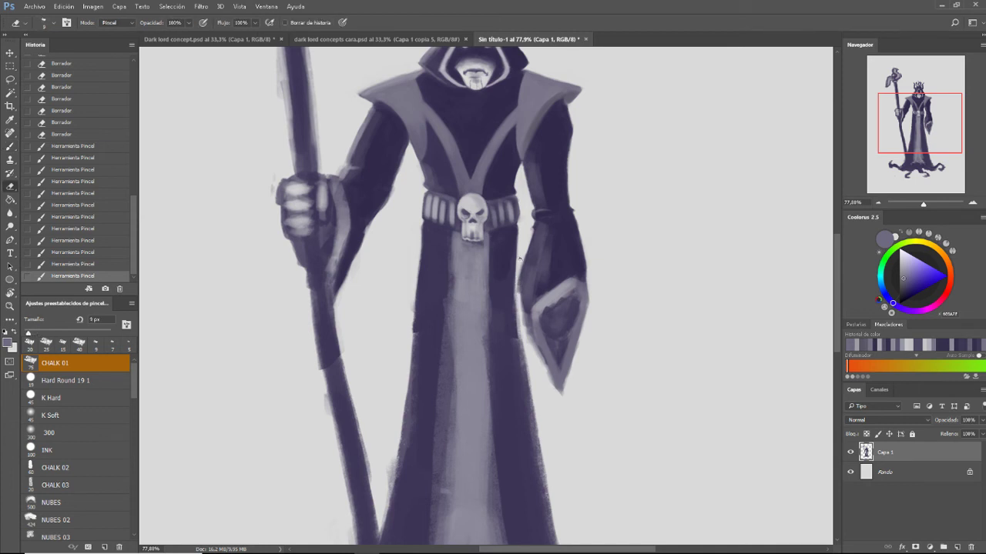
left_click_drag(517, 277, 522, 304)
left_click_drag(521, 300, 525, 320)
left_click_drag(524, 316, 526, 324)
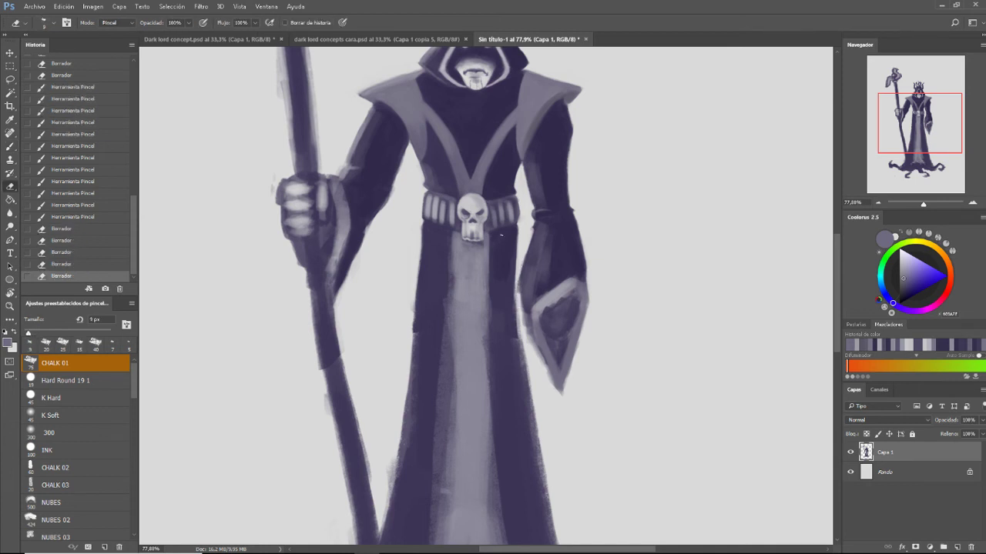
left_click_drag(518, 278, 517, 285)
left_click_drag(517, 281, 516, 288)
left_click_drag(516, 285, 519, 303)
Erase down the sleeve edge and trim the sleeve tip's right edge with a 15 px eraser
left_click_drag(520, 305, 525, 323)
left_click_drag(526, 326, 558, 392)
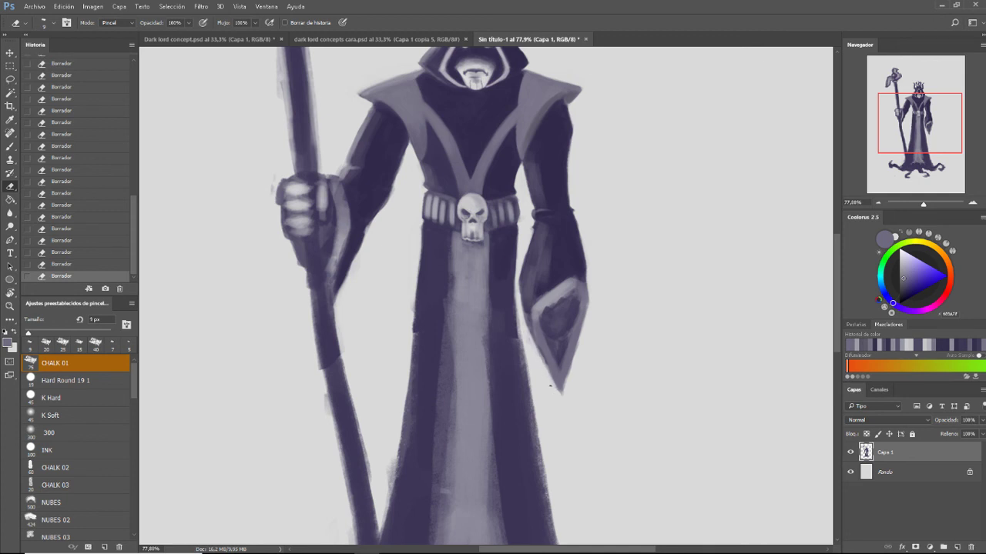
left_click_drag(534, 343, 538, 353)
key("bracketright")
key("bracketright")
left_click_drag(567, 376, 561, 391)
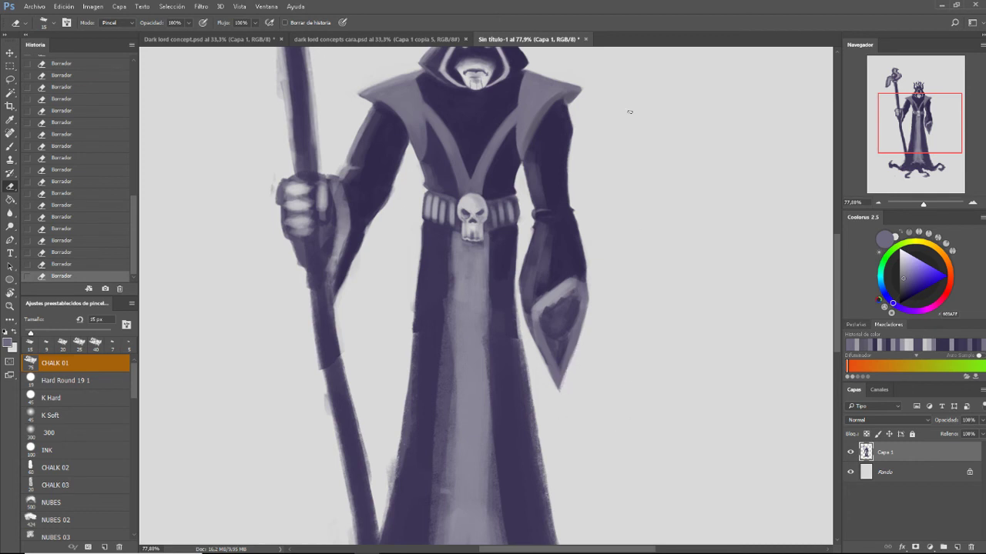
Darken the sleeve tip with short strokes of sampled dark purple
key("b")
left_click(572, 251, "alt")
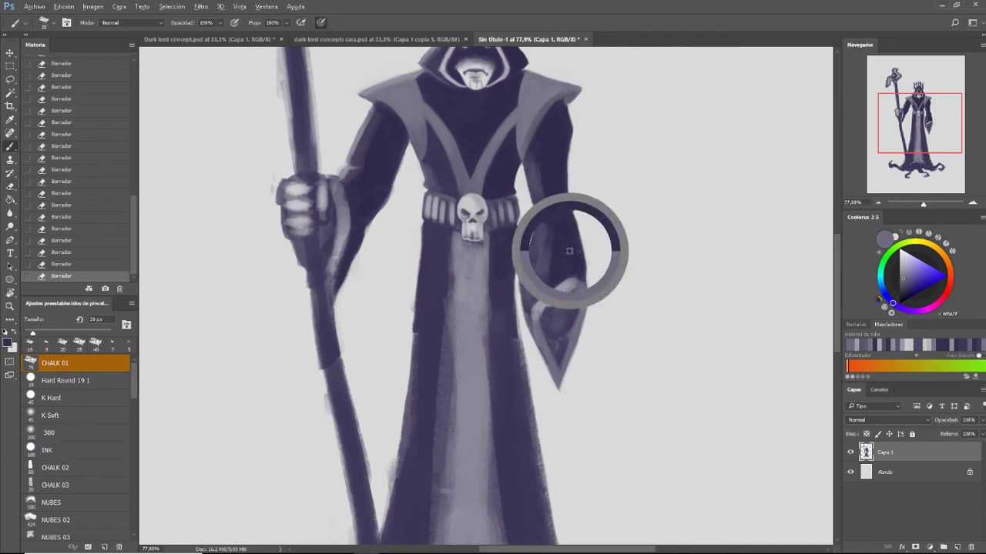
mouse_move(549, 339)
left_mouse_down()
mouse_move(555, 348)
mouse_move(559, 338)
left_mouse_up()
left_click_drag(555, 343, 565, 336)
left_click_drag(562, 339, 558, 351)
mouse_move(561, 358)
left_mouse_down()
mouse_move(557, 366)
mouse_move(554, 352)
left_mouse_up()
left_click_drag(557, 342, 559, 338)
left_click_drag(556, 342, 562, 335)
left_click_drag(551, 349, 557, 343)
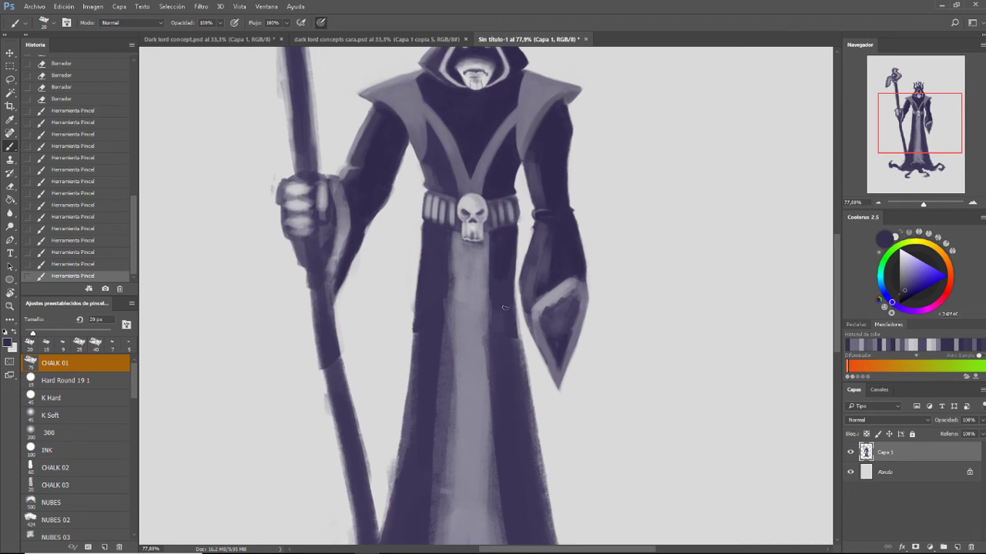
Deepen the robe's right edge with dark purple, then zoom out to the whole figure
left_click_drag(510, 254, 511, 308)
left_click_drag(512, 271, 516, 340)
left_click_drag(514, 289, 522, 349)
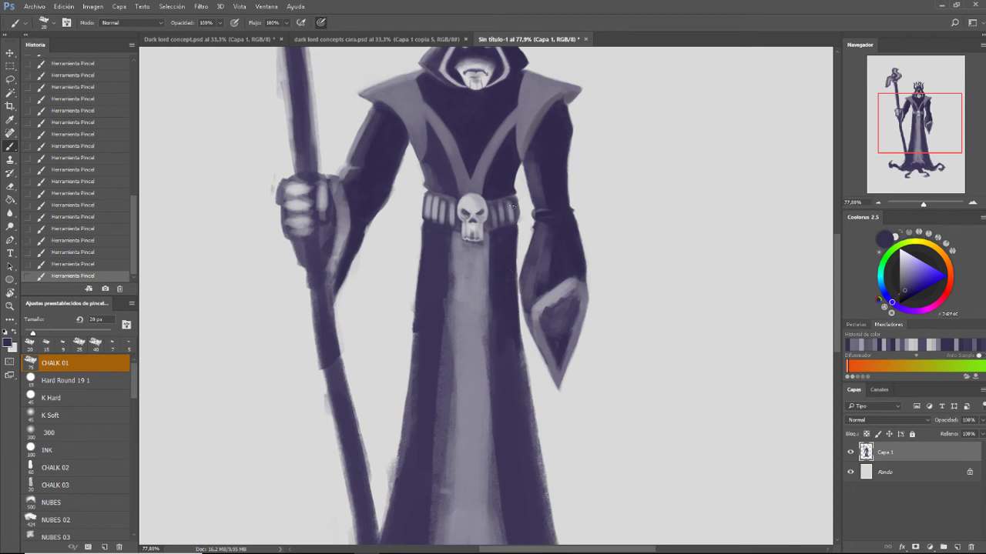
left_click_drag(921, 204, 916, 208)
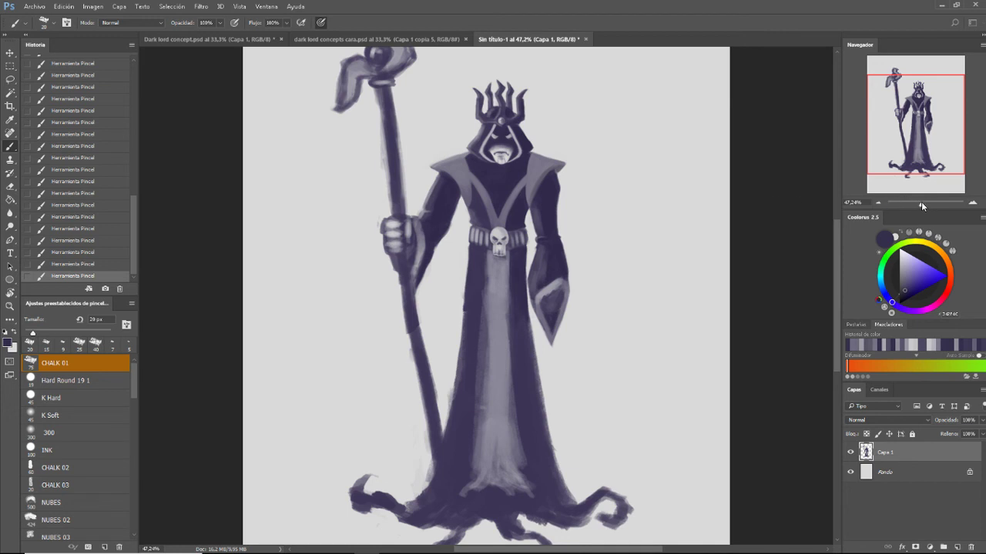
left_click_drag(921, 205, 923, 208)
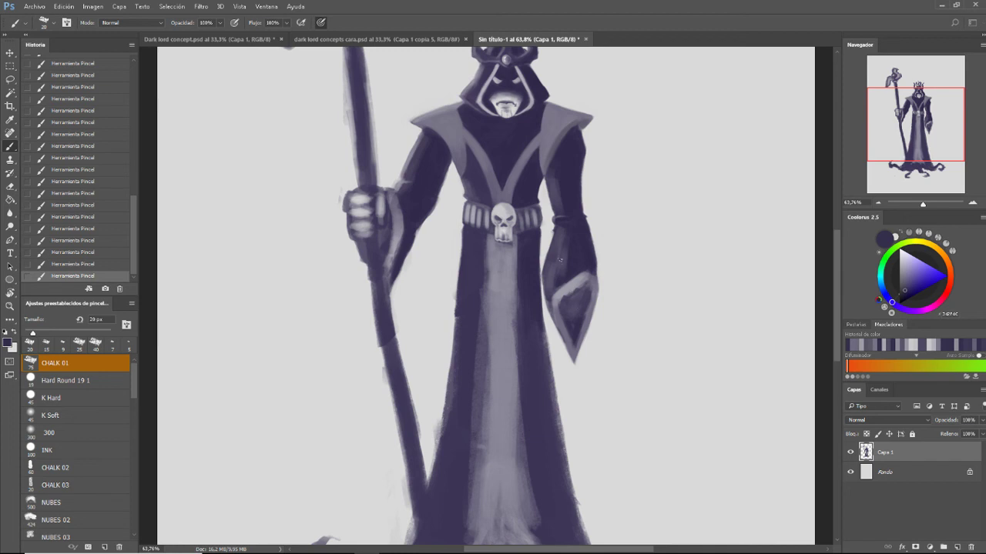
Paint a light greyish-purple stroke on the inner sleeve lining with a 20 px brush
left_click(554, 271, "alt")
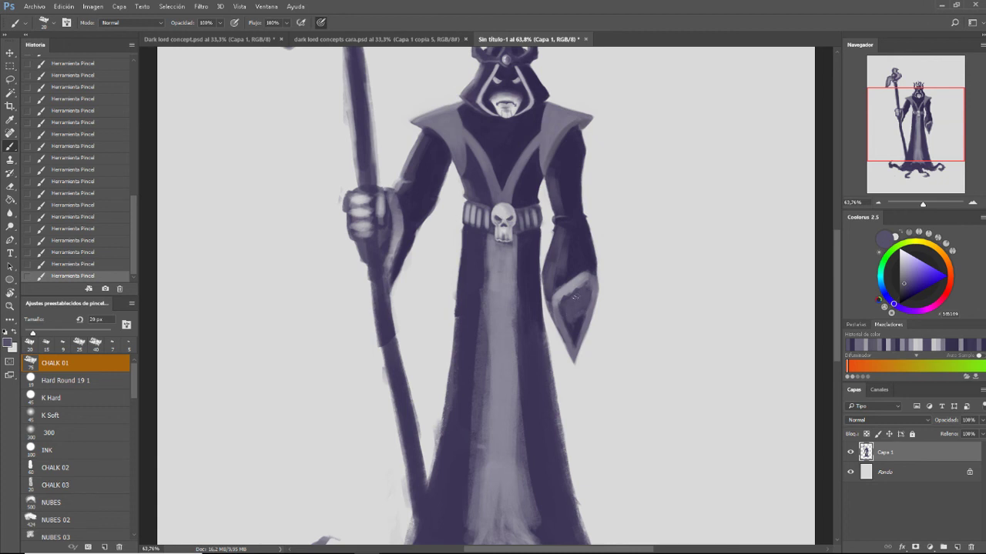
left_click(570, 290, "alt")
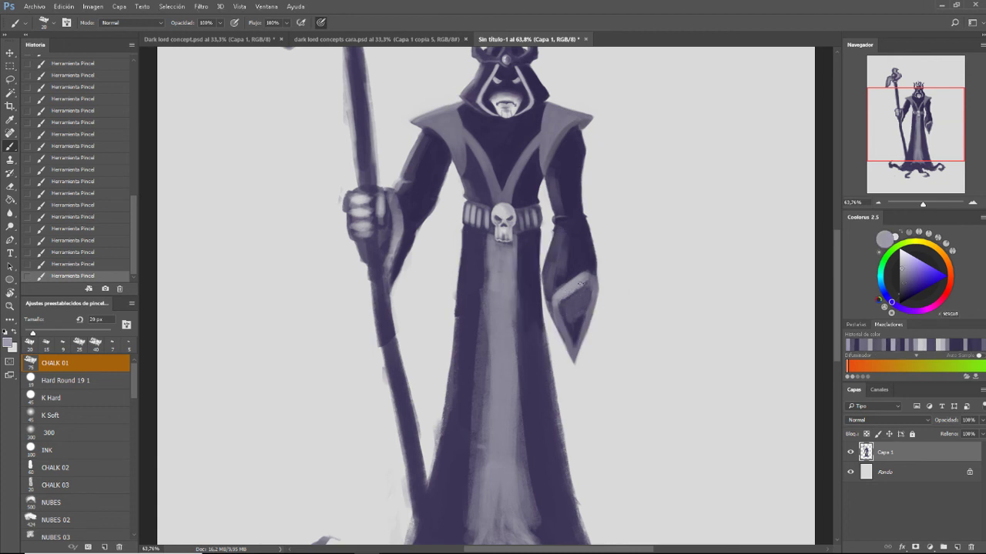
left_click(559, 315, "alt")
key("bracketleft")
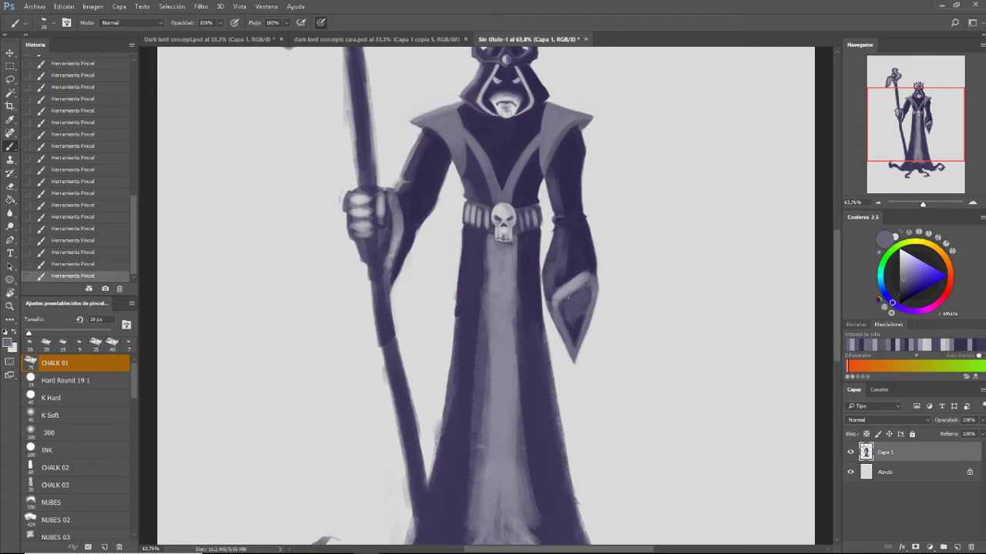
key("bracketright")
left_click(487, 218, "alt")
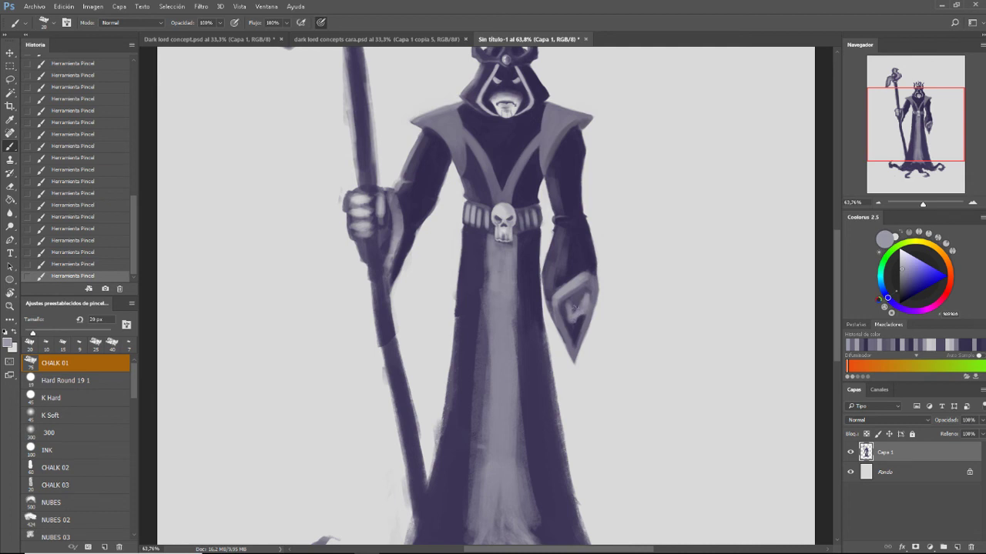
left_click_drag(579, 295, 583, 294)
Shape the pointed cuff in sampled dark purple over the light patch, then recentre the view
left_click(548, 271, "alt")
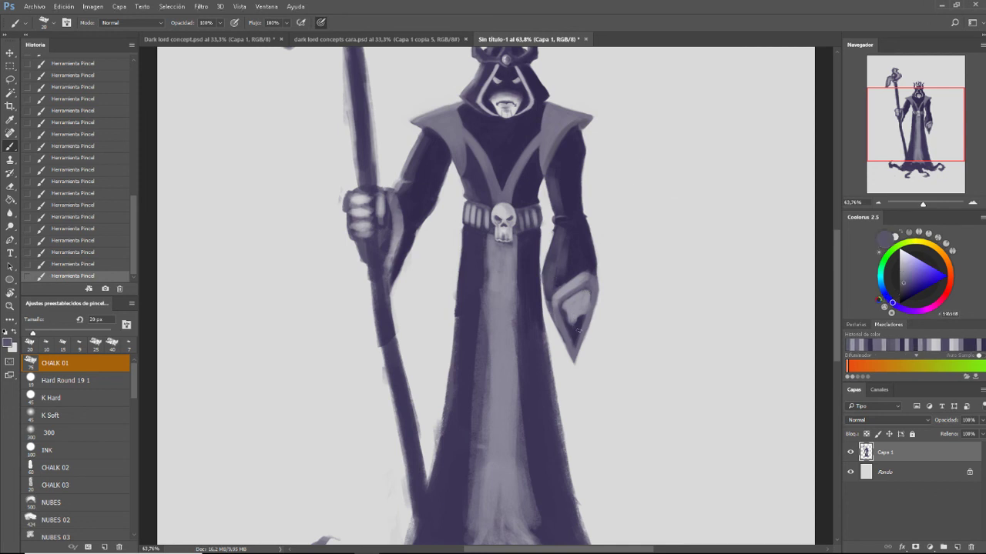
key("bracketleft")
left_click_drag(568, 317, 578, 311)
left_click(580, 311, "alt")
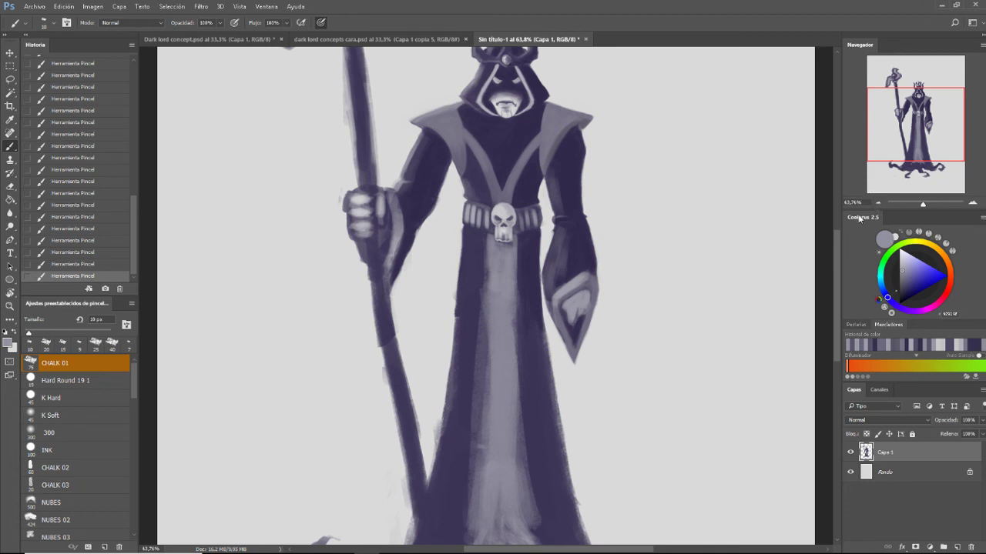
left_click(591, 294, "alt")
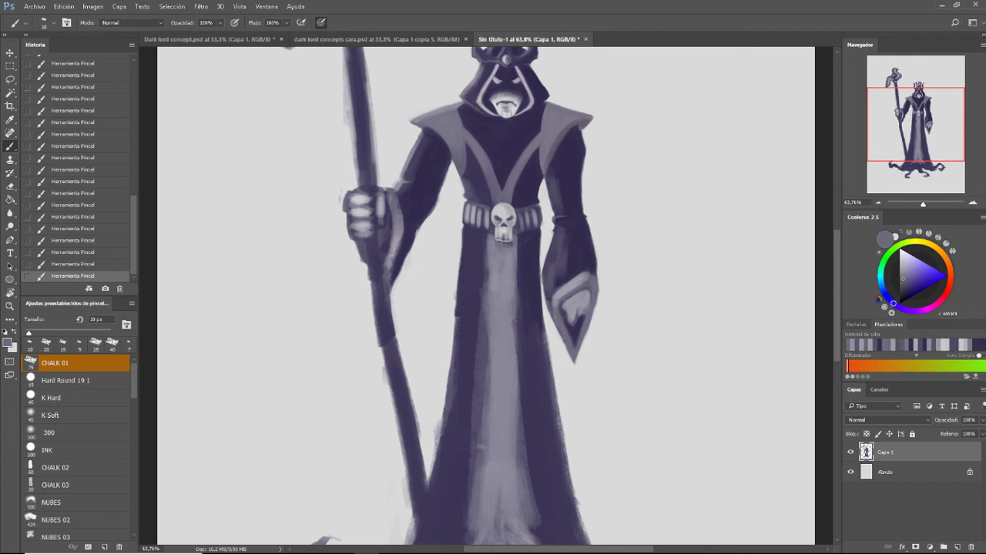
mouse_move(602, 315)
left_mouse_down()
mouse_move(603, 284)
mouse_move(586, 269)
mouse_move(563, 305)
left_mouse_up()
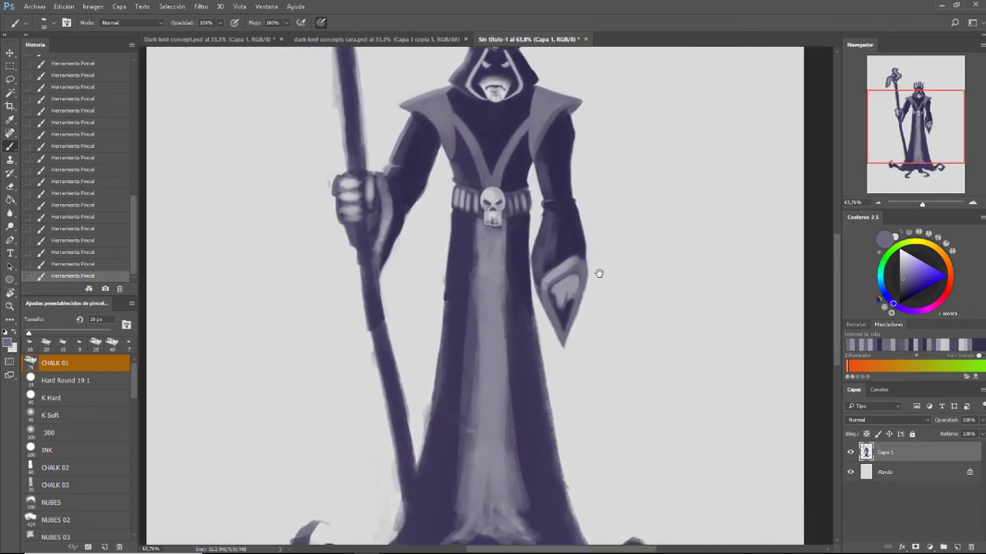
left_click_drag(599, 273, 597, 317)
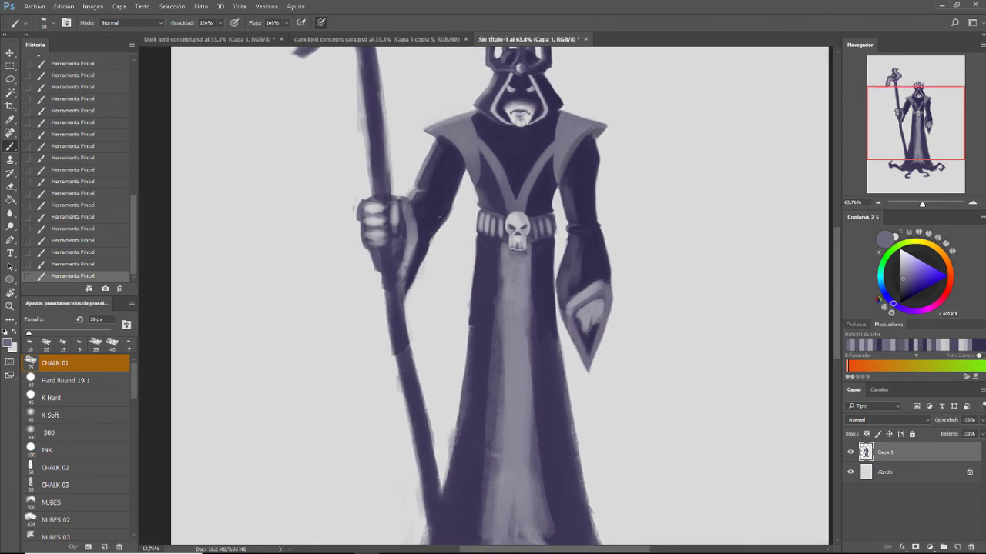
Erase small spots near the arm and repaint them with a sampled darker purple
key("e")
left_click_drag(453, 219, 445, 230)
left_click(445, 230)
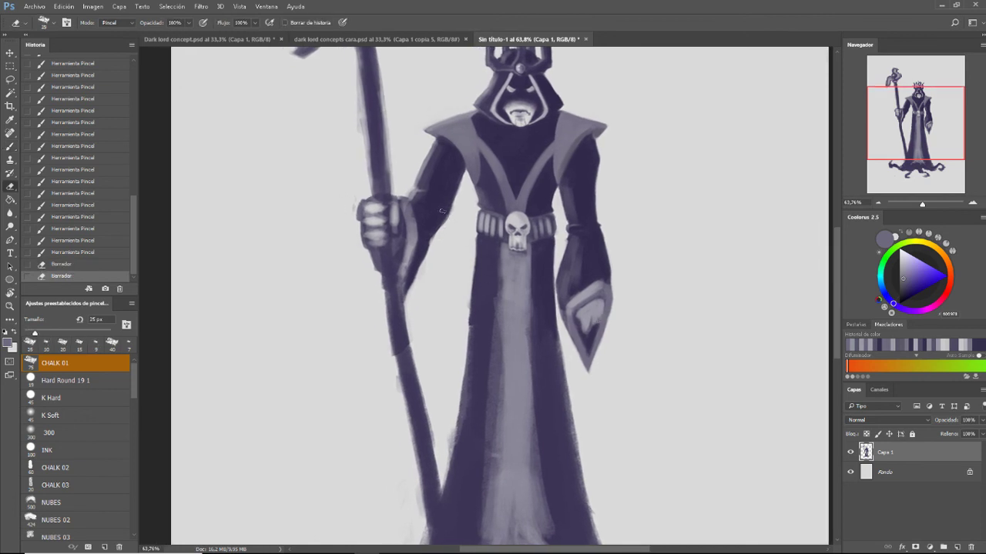
key("b")
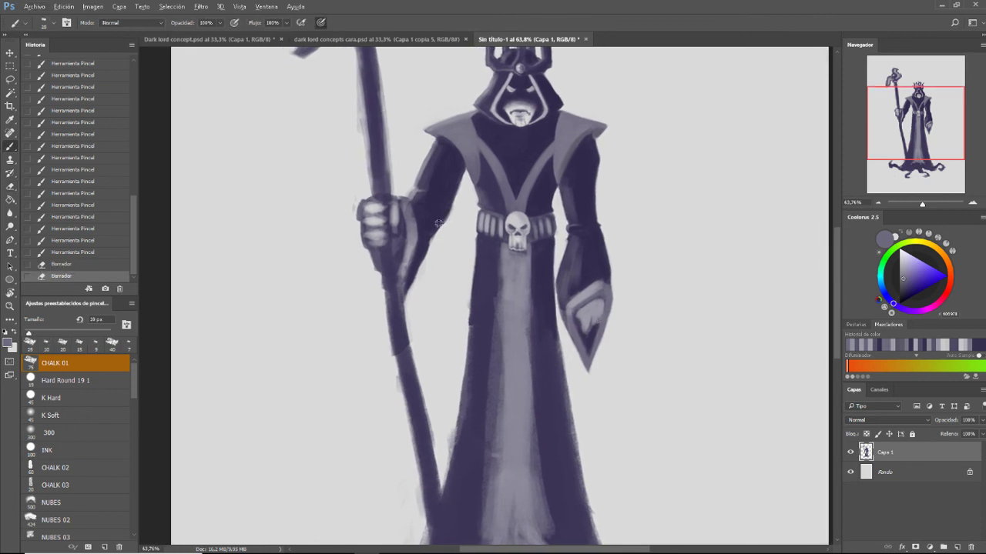
left_click(441, 225, "alt")
left_click_drag(443, 220, 446, 213)
left_click_drag(446, 215, 439, 222)
Paint strokes along the robe's arm with a 28 px brush
key("bracketright")
left_click_drag(437, 222, 432, 231)
left_click_drag(431, 230, 429, 230)
left_click_drag(432, 222, 446, 188)
mouse_move(451, 178)
left_mouse_down()
mouse_move(454, 169)
mouse_move(450, 197)
left_mouse_up()
left_click_drag(449, 199, 445, 206)
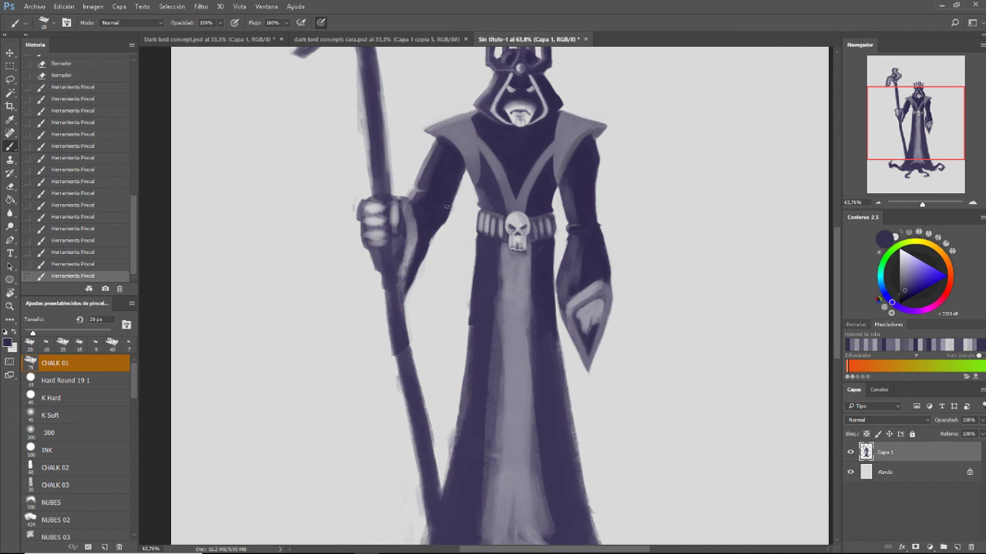
Erase stray paint along the arm and sleeve edge, then zoom out to the whole figure
key("e")
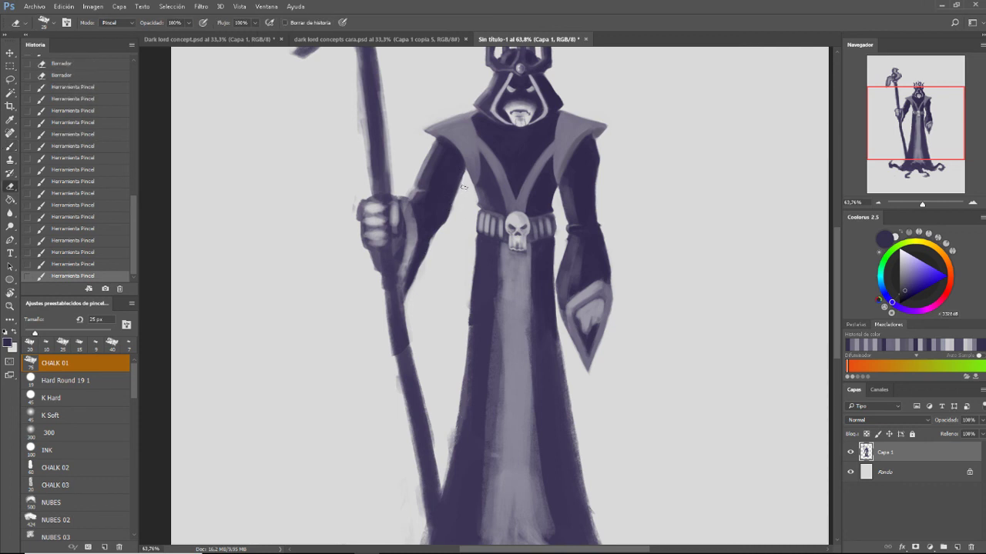
left_click_drag(460, 192, 462, 186)
left_click_drag(463, 185, 455, 205)
left_click_drag(453, 210, 440, 231)
left_click_drag(439, 232, 408, 346)
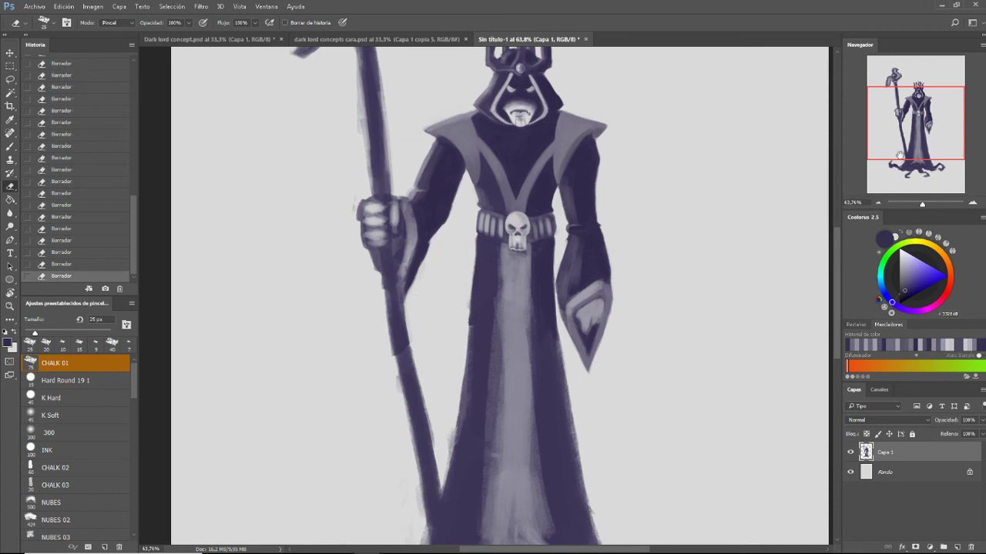
left_click_drag(922, 203, 919, 205)
Lower the Fondo layer's Hue/Saturation lightness to -19, then zoom in on the head
left_click(915, 471)
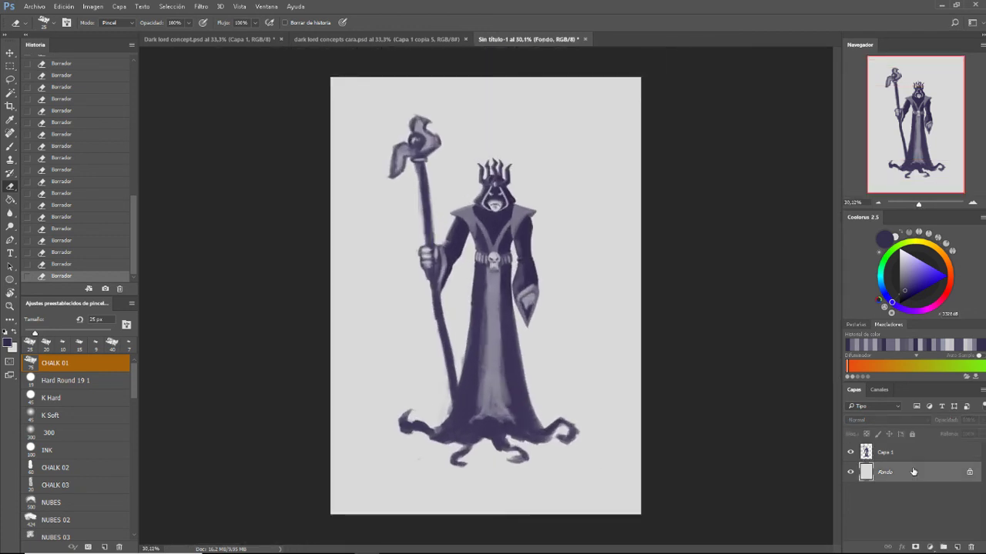
key("ctrl+u")
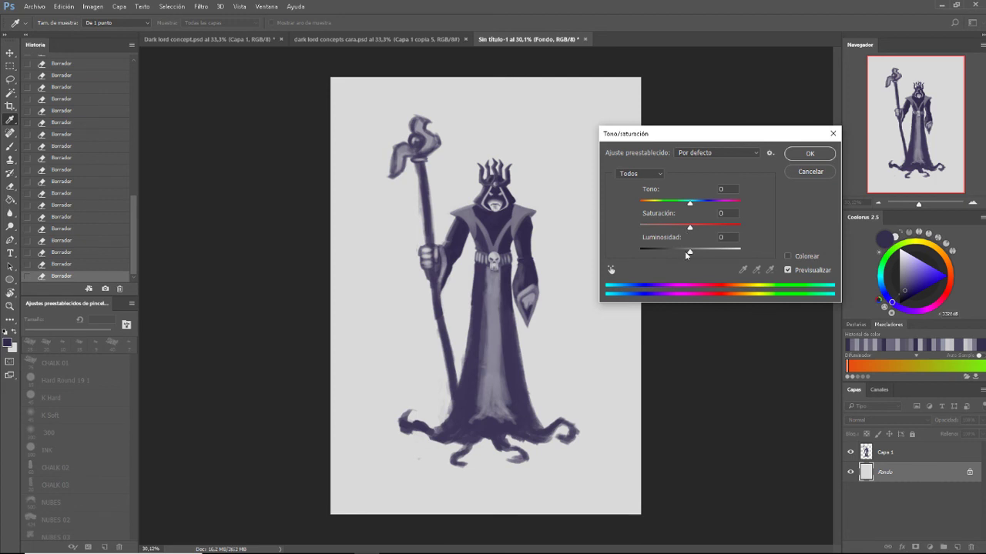
left_click_drag(684, 251, 680, 250)
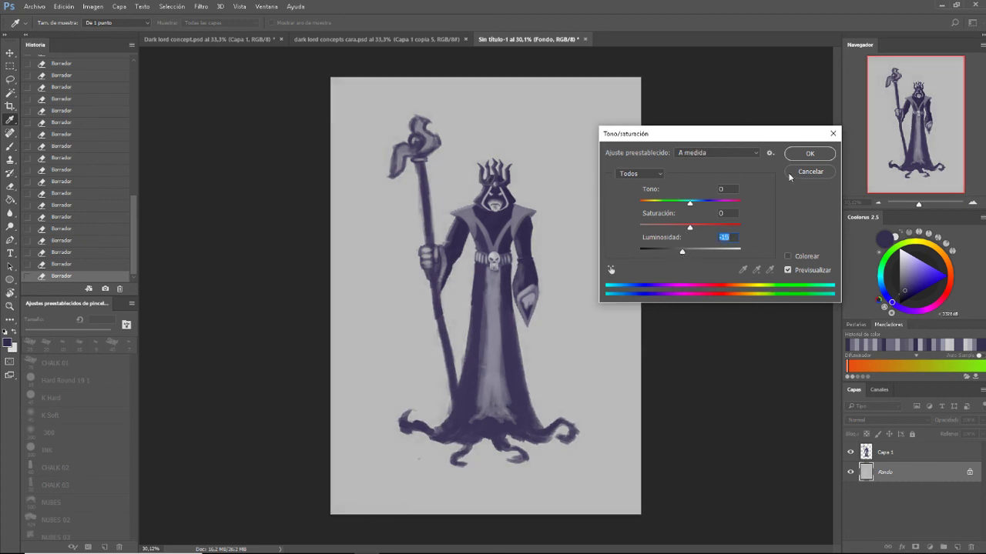
left_click(809, 153)
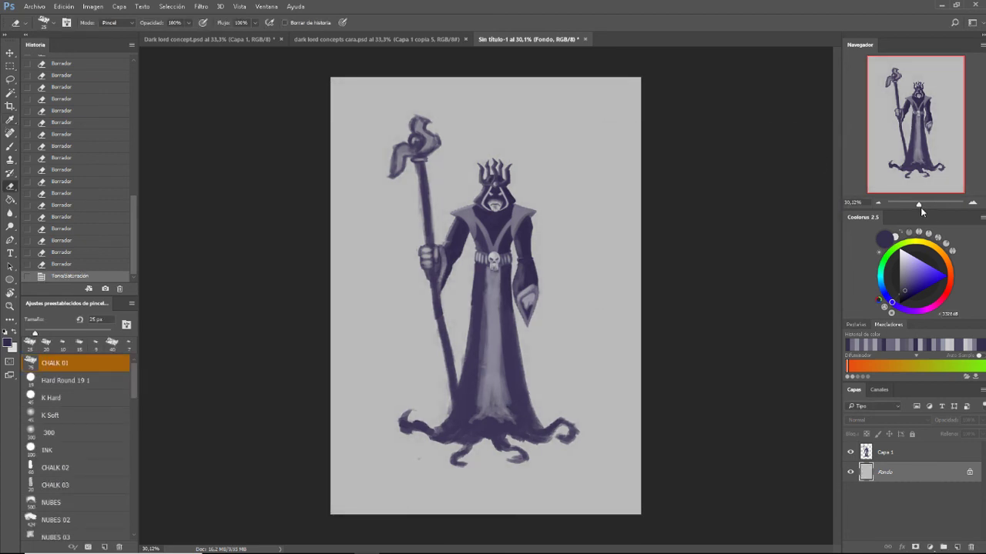
left_click_drag(919, 204, 924, 204)
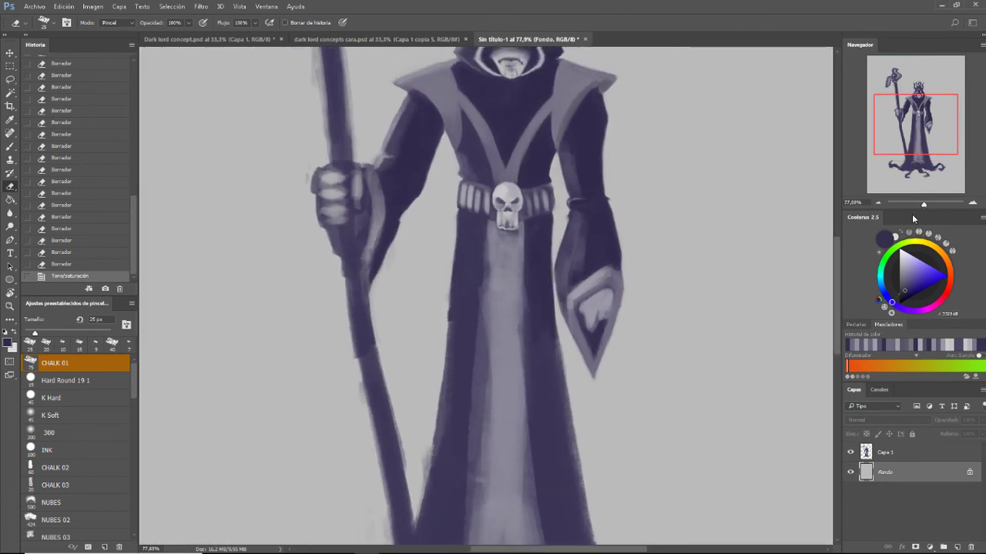
left_click_drag(385, 154, 319, 254)
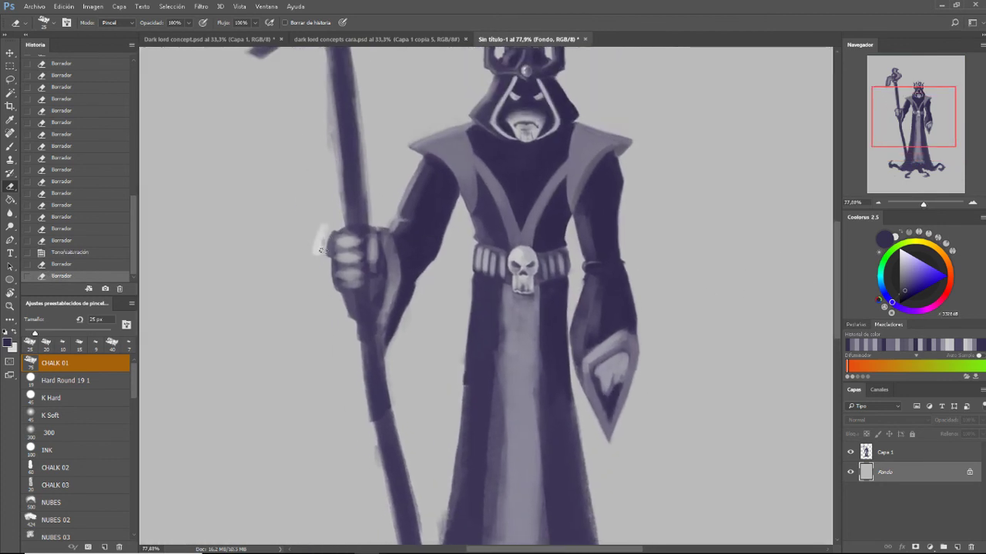
Undo the darkening, then reapply the -19 lightness to the background
key("ctrl+alt+z")
key("ctrl+alt+z")
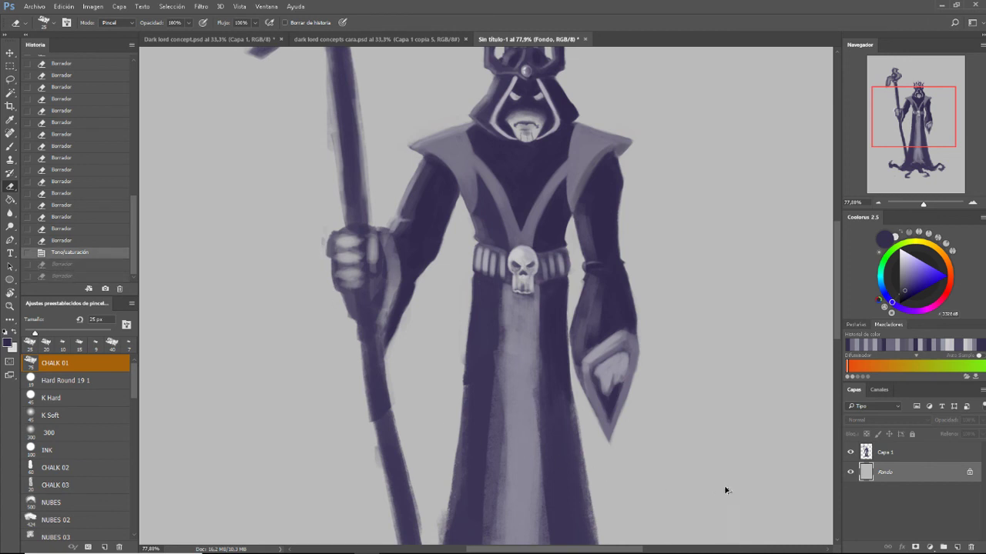
key("ctrl+alt+z")
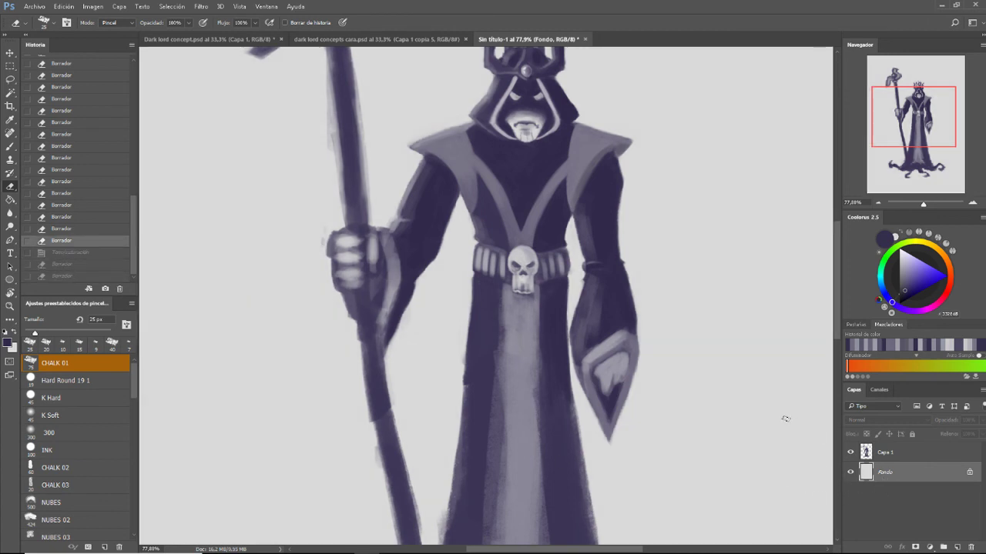
key("i")
key("ctrl+u")
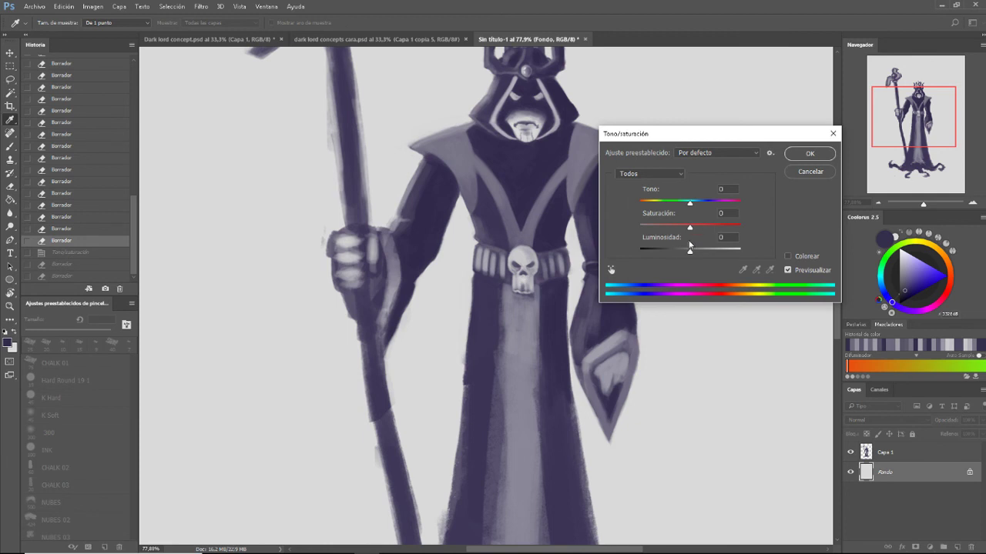
left_click_drag(690, 250, 682, 252)
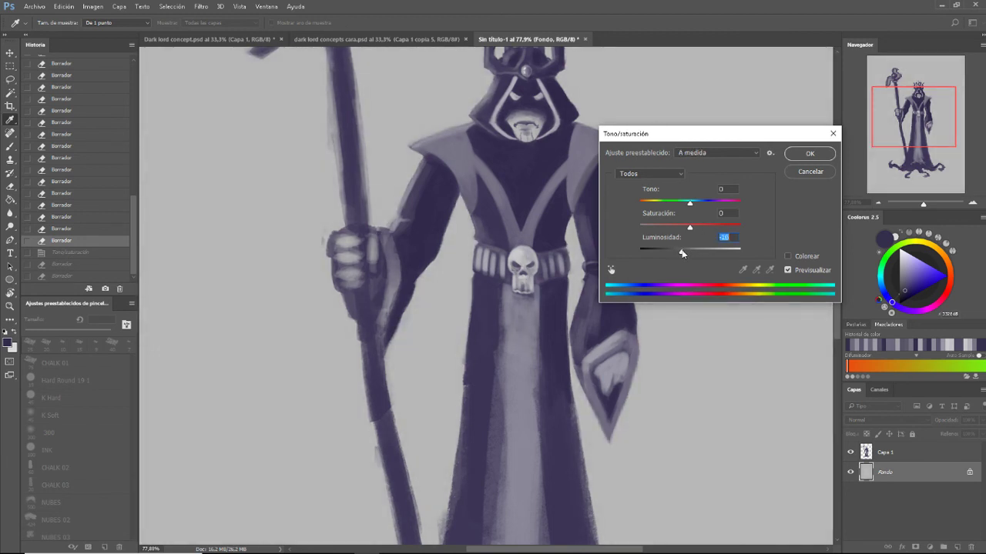
left_click(810, 156)
Erase small stray bits of paint near the staff hand on Capa 1
key("e")
left_click(885, 452)
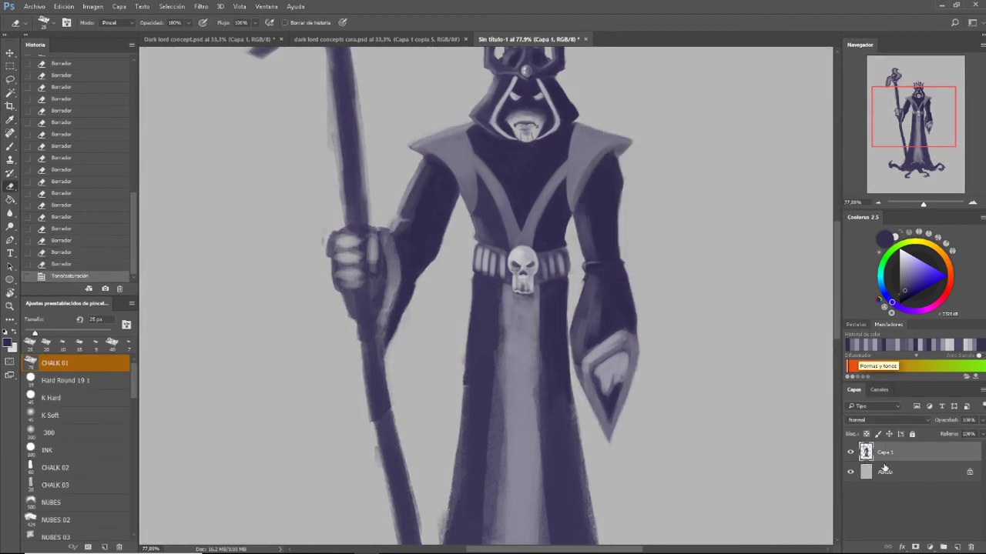
left_click(324, 235)
left_click(324, 230)
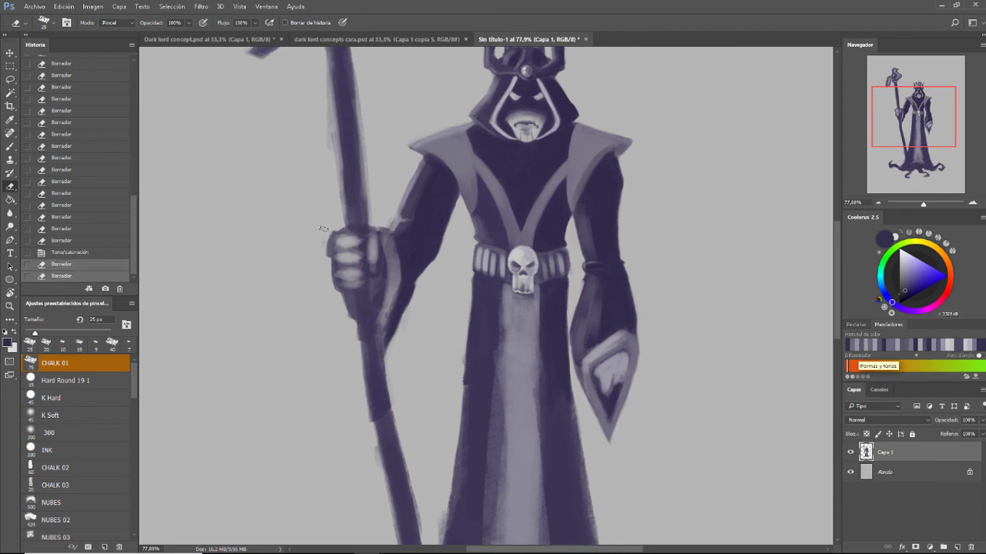
left_click(315, 328)
scroll(625, 229, "up", 3)
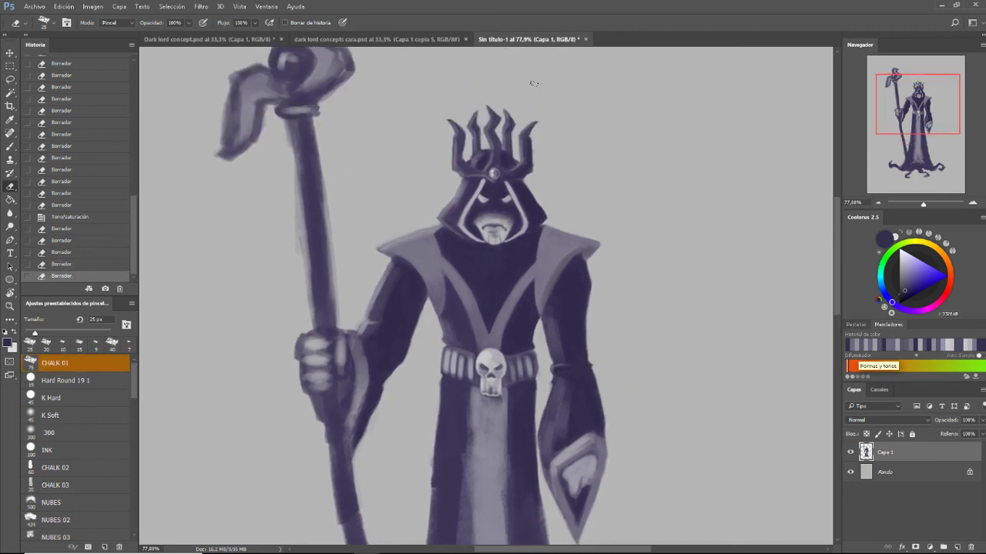
Clean up the crown's right edge with small eraser dabs, then zoom out slightly
left_click(537, 168)
left_click(537, 164)
left_click(537, 160)
left_click(538, 157)
left_click(537, 152)
left_click(538, 149)
left_click(539, 145)
left_click_drag(926, 205, 926, 206)
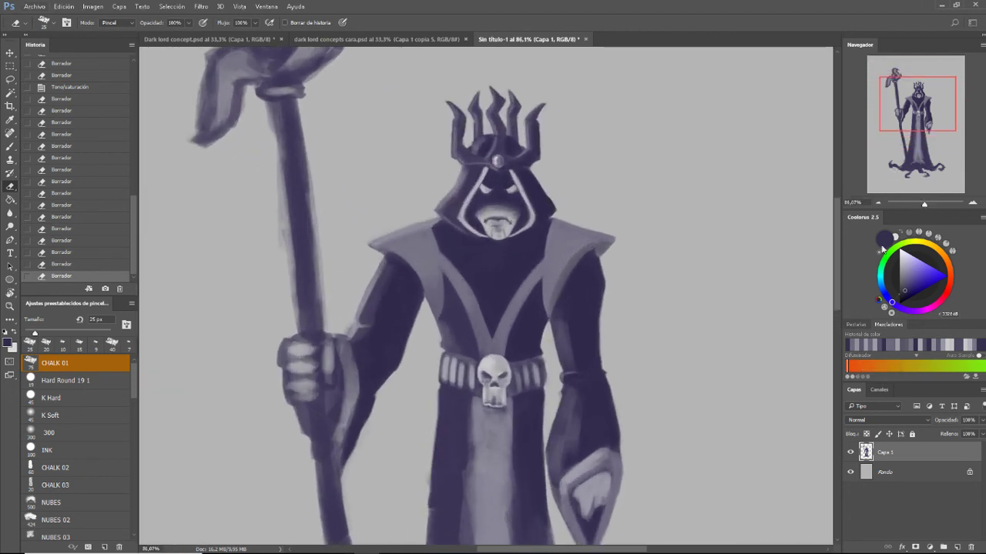
Dab lighter purple highlights across the right shoulder with the Brush
key("b")
left_click(573, 237, "alt")
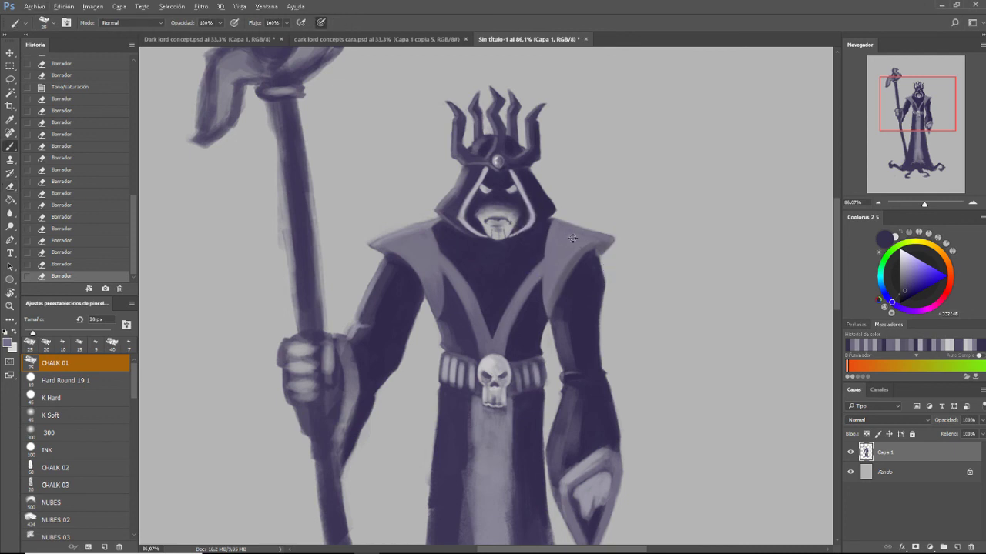
left_click(567, 228)
left_click(566, 226)
left_click(565, 224)
left_click(566, 226)
left_click(565, 225)
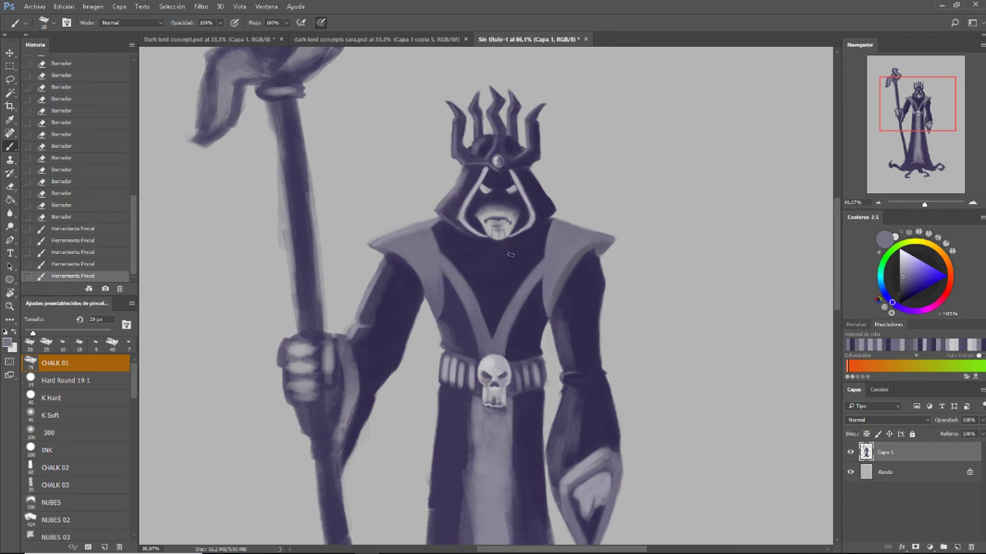
left_click(597, 229, "alt")
left_click(563, 226)
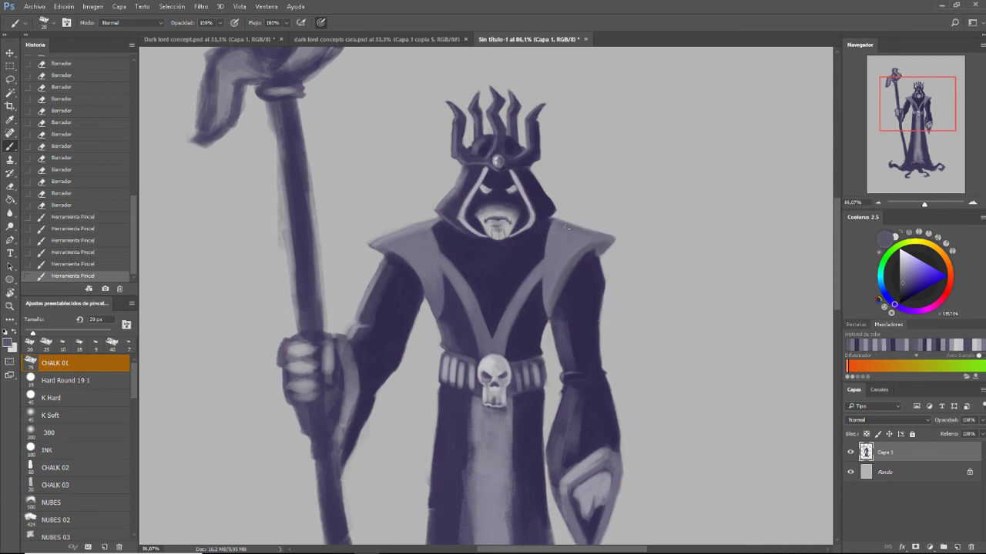
left_click(593, 230)
left_click(614, 239)
left_click(560, 226)
left_click(563, 227)
left_click(569, 228)
left_click(574, 232)
left_click(579, 235)
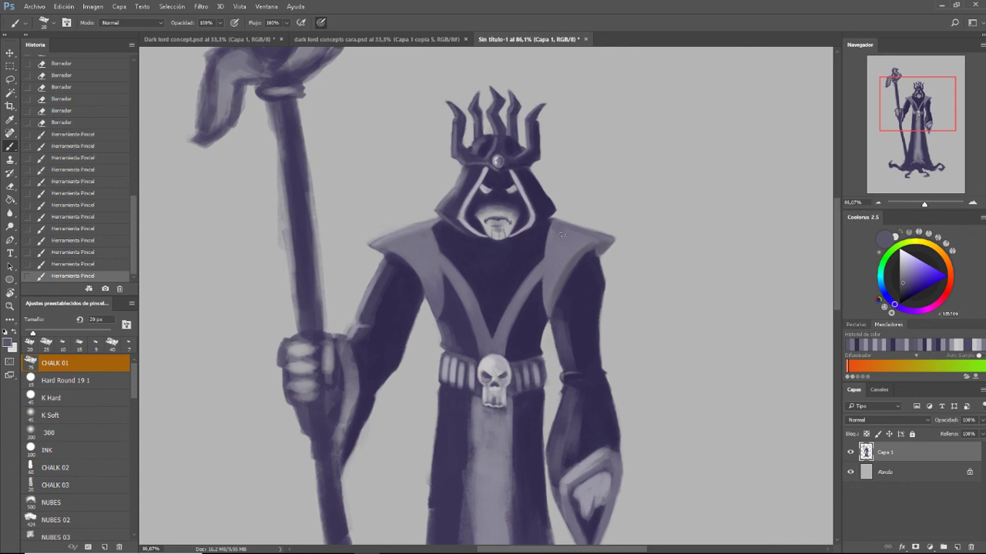
left_click(583, 238)
Sample the dark robe purple and enlarge the brush to 30 px
mouse_move(656, 383)
left_mouse_down()
mouse_move(640, 289)
mouse_move(660, 334)
left_mouse_up()
mouse_move(655, 371)
left_mouse_down()
mouse_move(666, 356)
mouse_move(654, 421)
left_mouse_up()
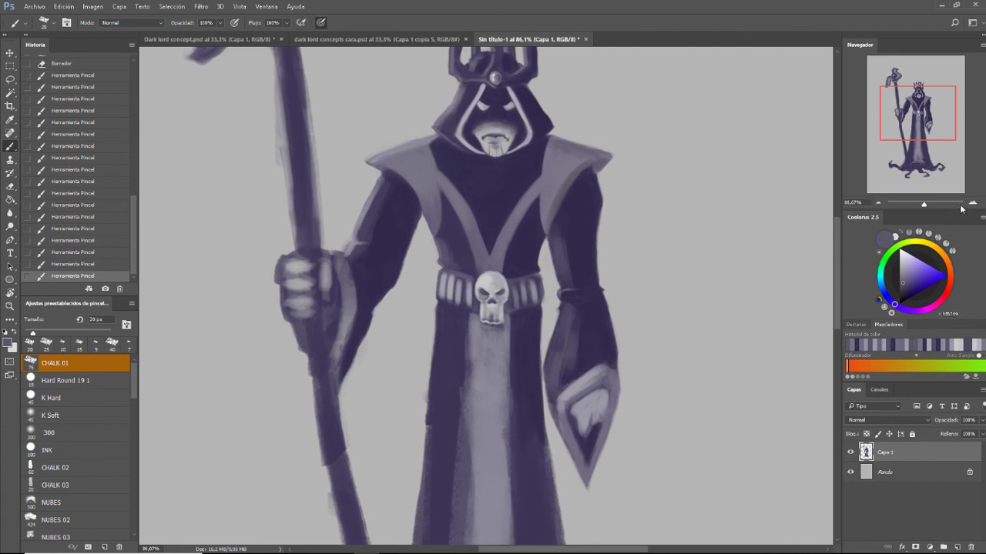
left_click_drag(923, 205, 923, 204)
left_click_drag(651, 277, 641, 314)
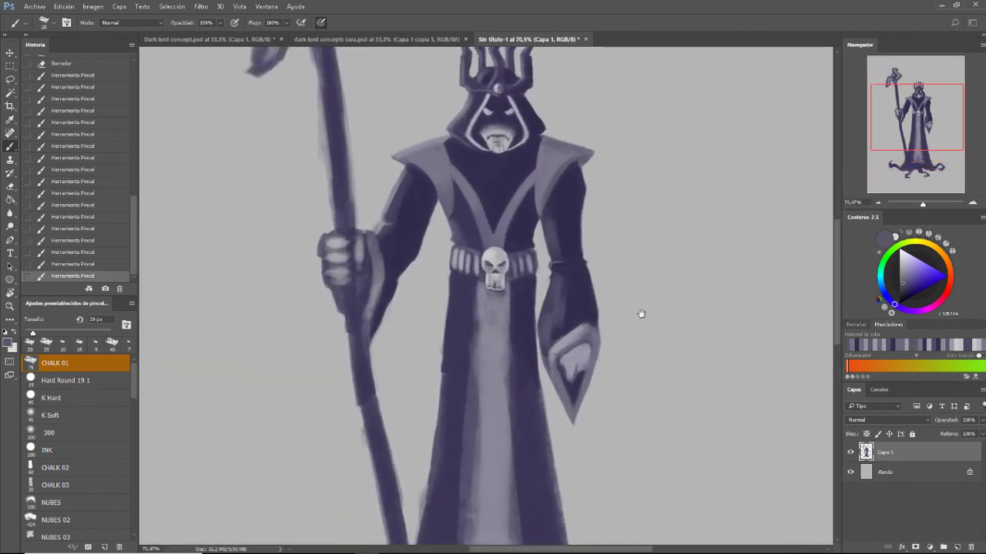
mouse_move(671, 282)
left_mouse_down()
mouse_move(662, 347)
mouse_move(706, 325)
left_mouse_up()
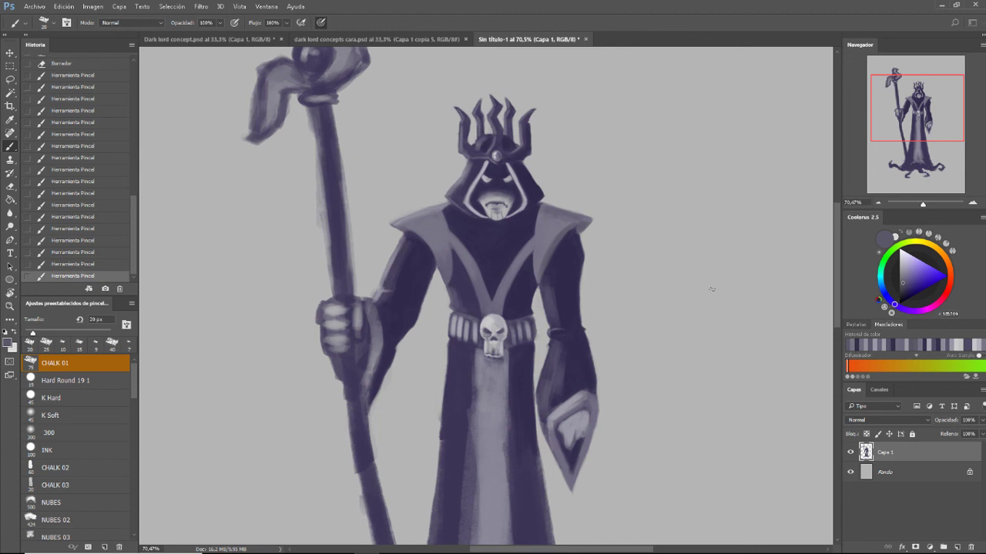
left_click(570, 302, "alt")
key("bracketright")
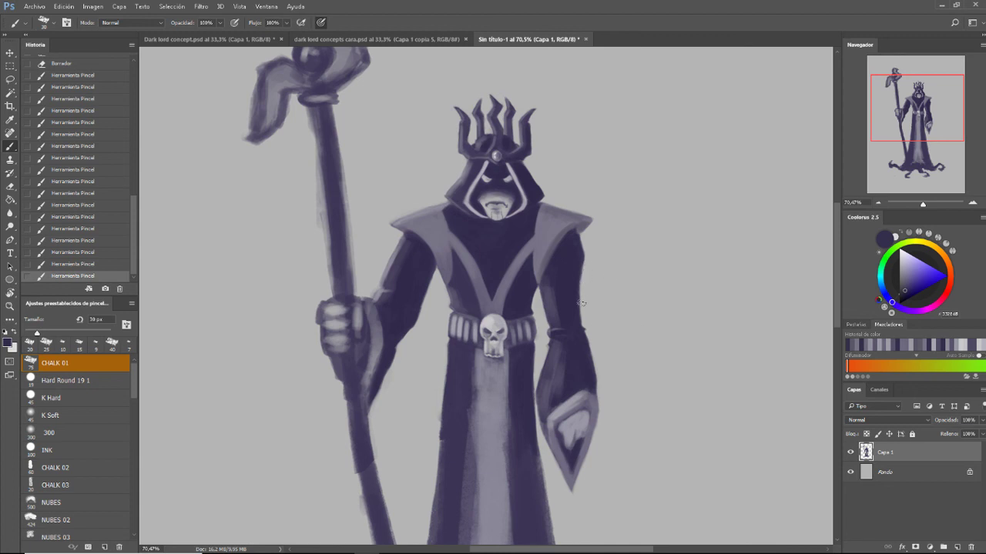
Paint a dark stroke along the robe's right edge, then lightly erase it back
left_click_drag(577, 308, 580, 269)
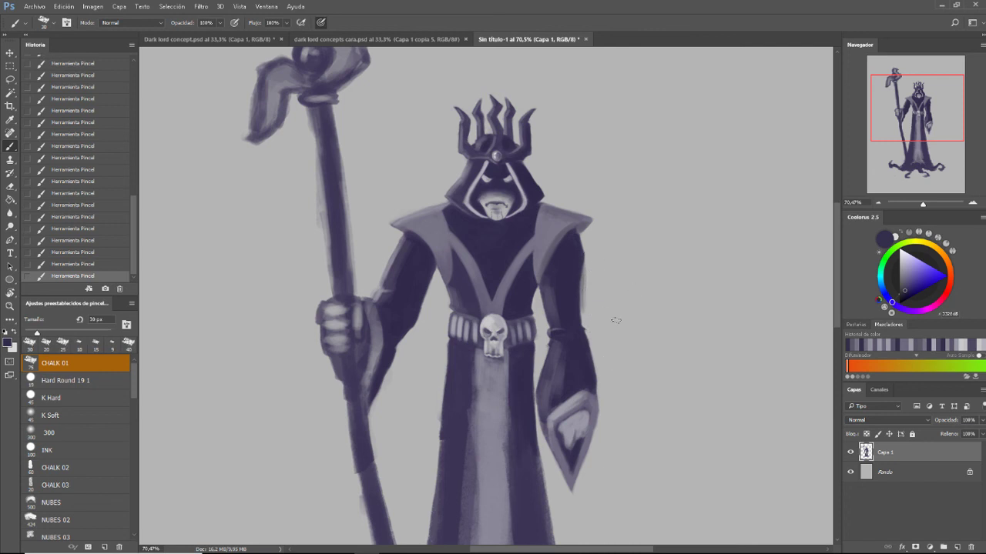
key("e")
left_click_drag(590, 316, 588, 266)
left_click_drag(588, 267, 587, 310)
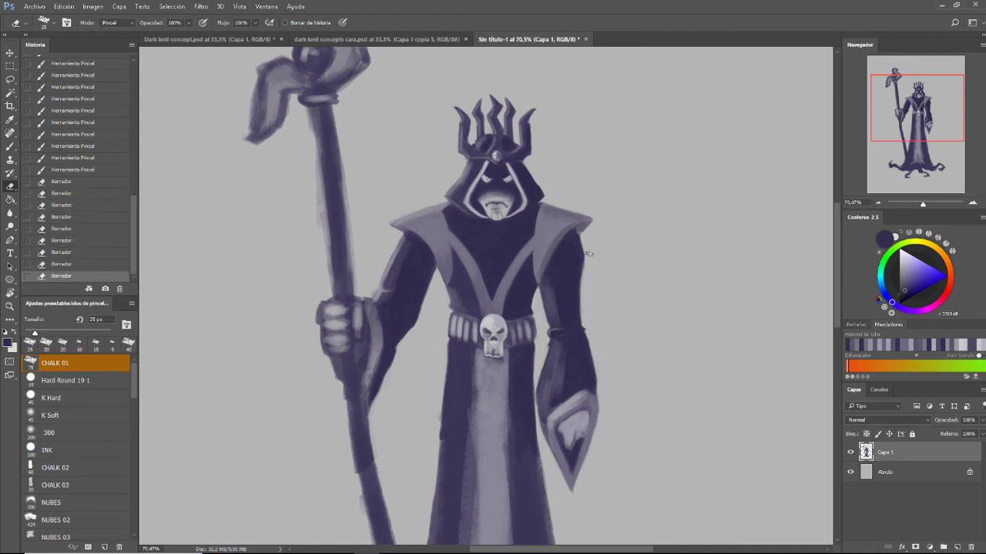
left_click_drag(590, 257, 598, 348)
Reshape the right shoulder with small dark purple strokes at a 10 px brush
key("b")
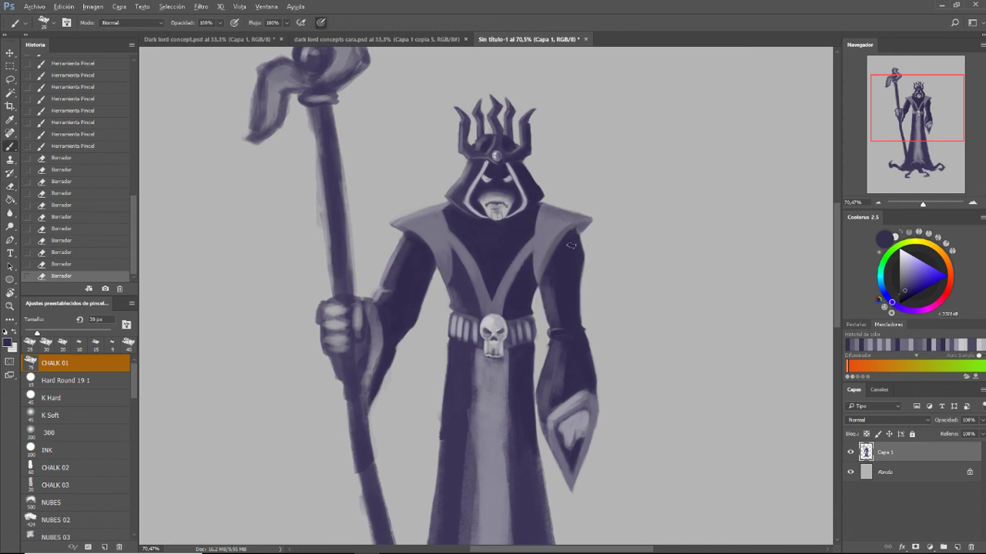
key("bracketleft")
key("bracketleft")
left_click(574, 233)
left_click(575, 231)
left_click(575, 232)
left_click(576, 231)
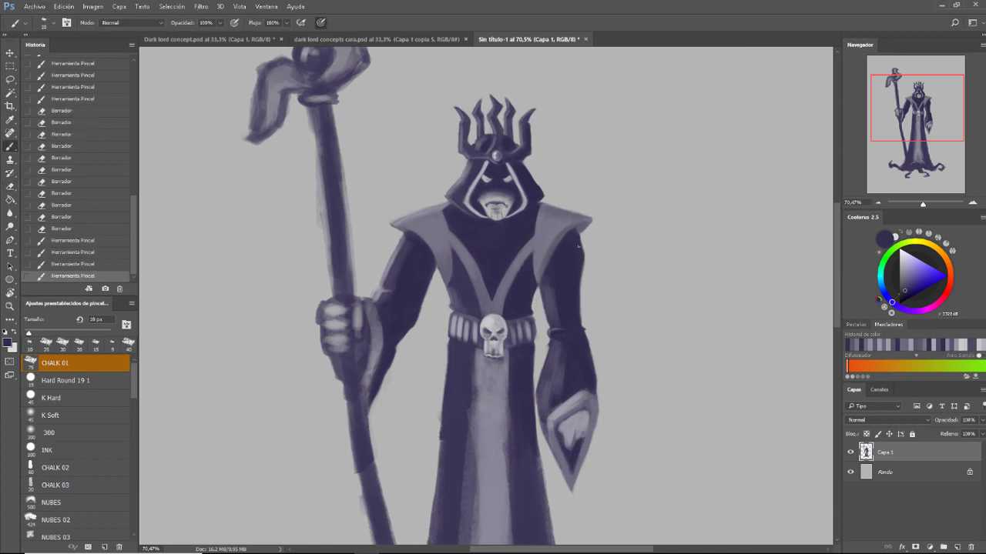
left_click_drag(576, 231, 570, 240)
left_click_drag(571, 235, 548, 258)
left_click_drag(548, 254, 537, 267)
scroll(625, 255, "down", 2)
scroll(625, 255, "down", 1)
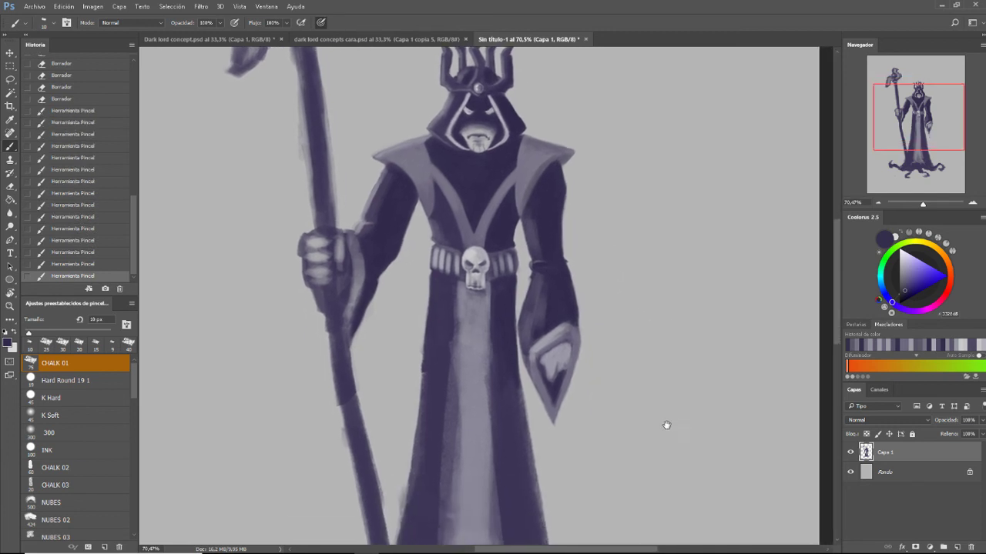
scroll(613, 329, "up", 1)
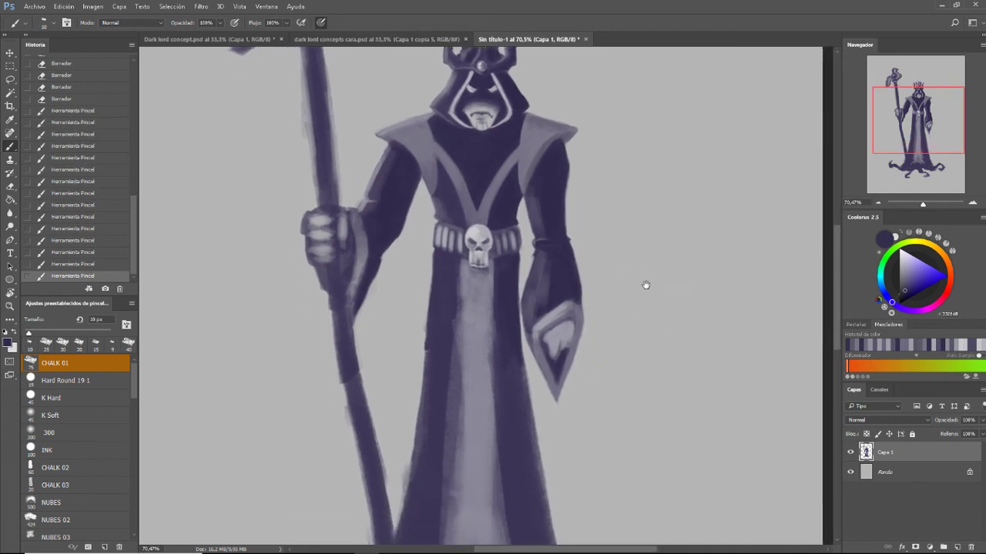
scroll(645, 282, "left", 1)
scroll(660, 308, "down", 2)
scroll(669, 323, "up", 2)
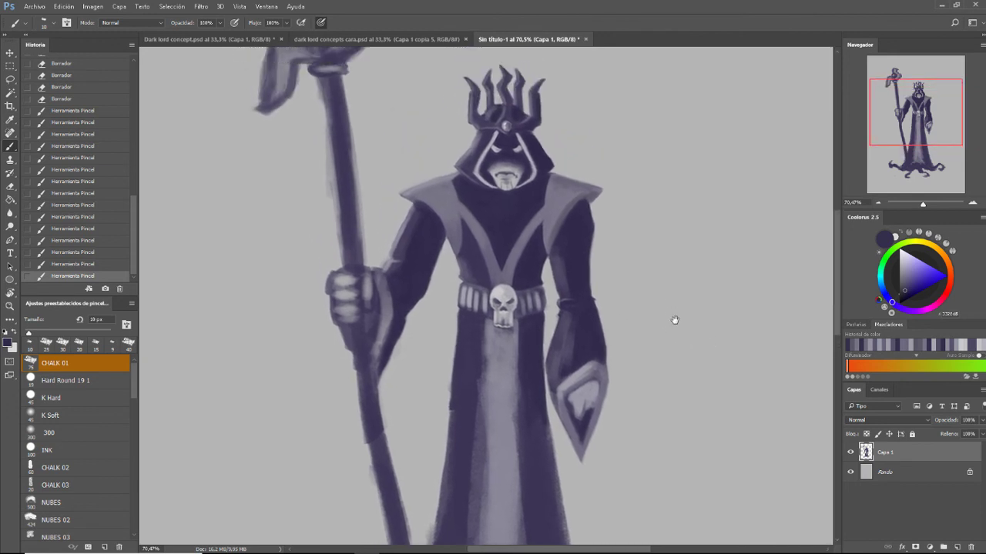
scroll(642, 300, "left", 1)
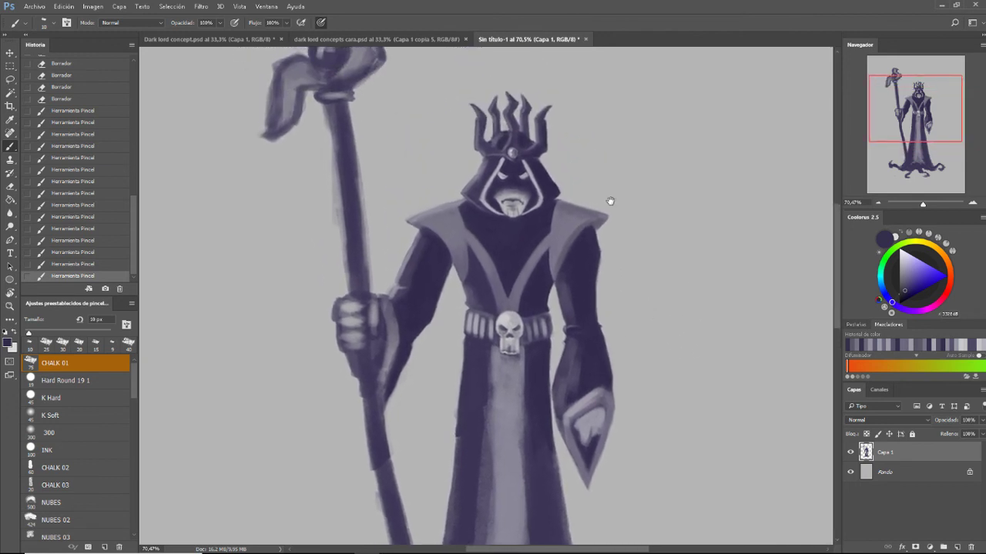
scroll(631, 238, "up", 2)
scroll(656, 280, "left", 1)
scroll(708, 316, "right", 1)
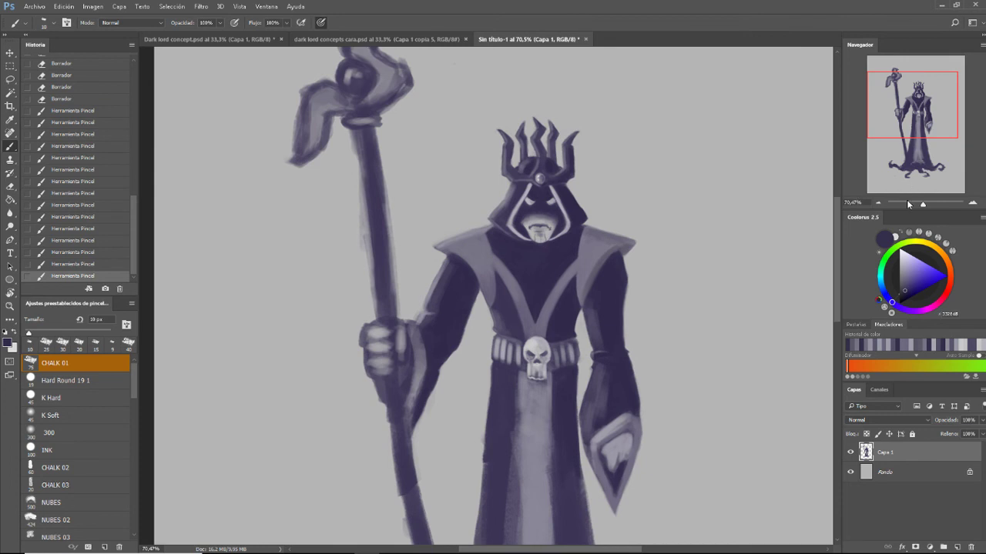
Paint faint light grey-lavender highlights on the crown with an 8 px brush
left_click(516, 207, "alt")
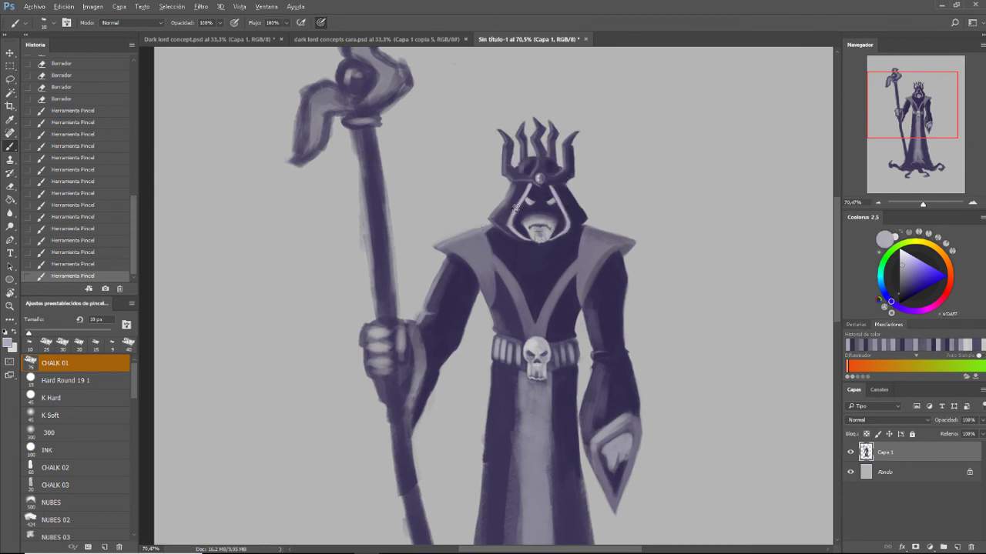
key("bracketleft")
key("bracketleft")
left_click_drag(503, 137, 508, 141)
left_click_drag(508, 137, 509, 142)
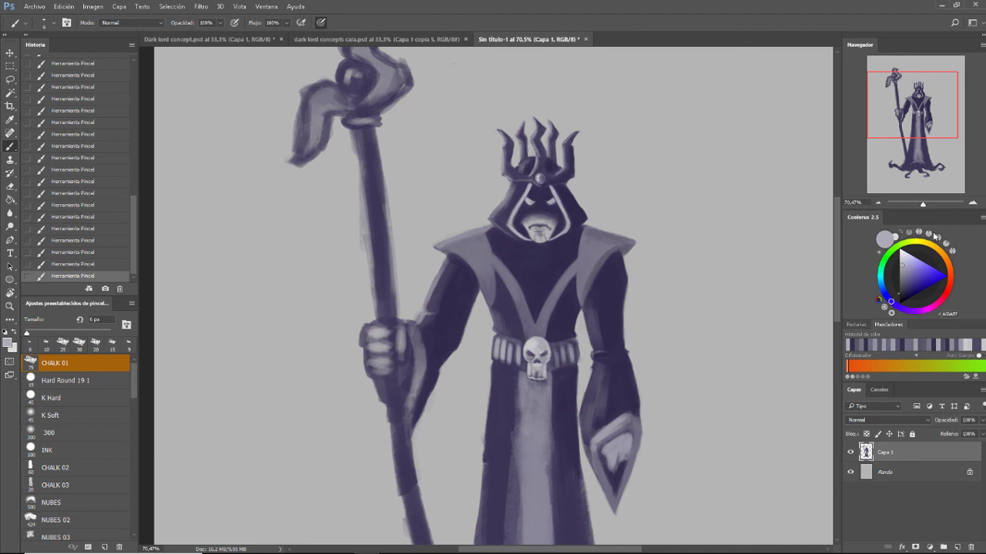
left_click_drag(923, 202, 921, 204)
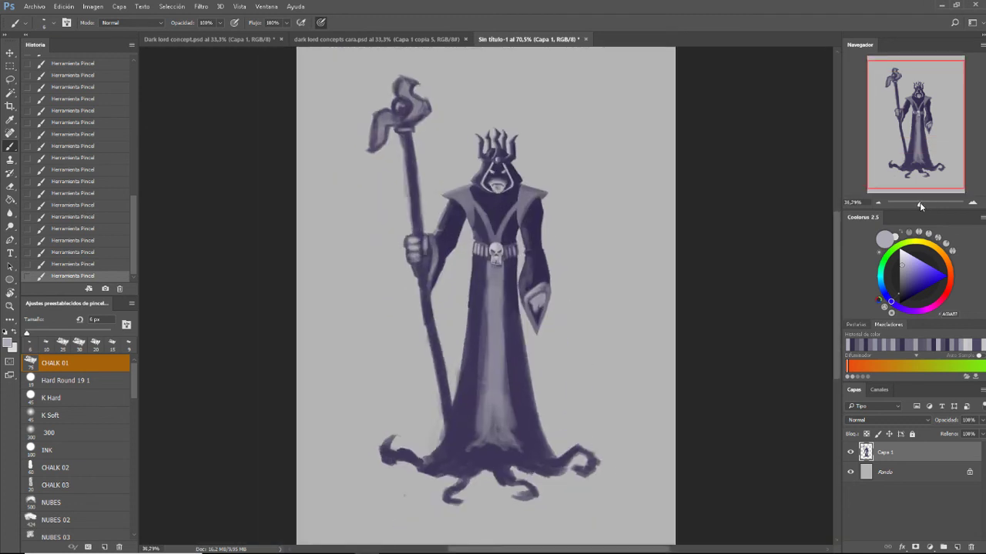
left_click_drag(608, 341, 605, 369)
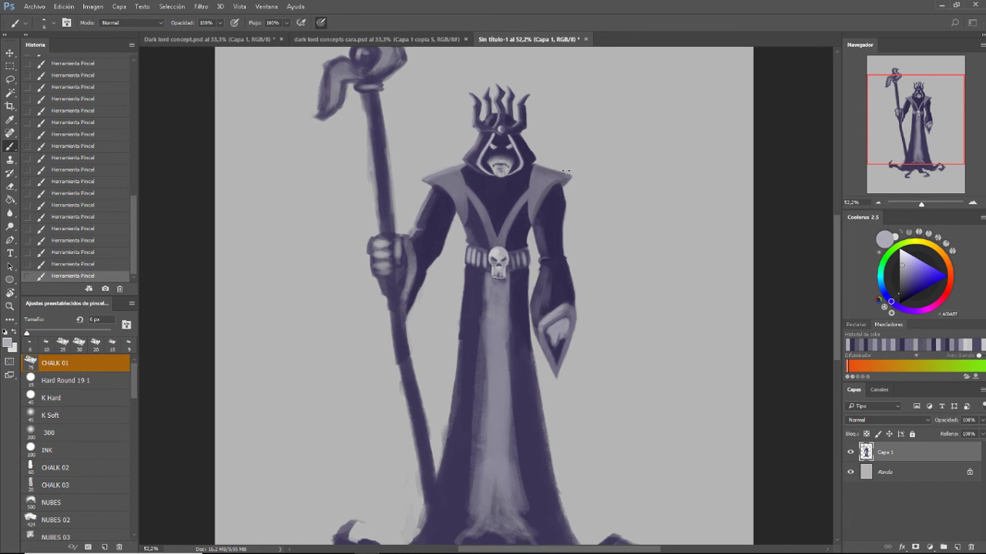
Sample the dark purple, enlarge the brush to 10 px, and pick a lighter lavender
left_click(549, 220, "alt")
key("bracketright")
key("bracketright")
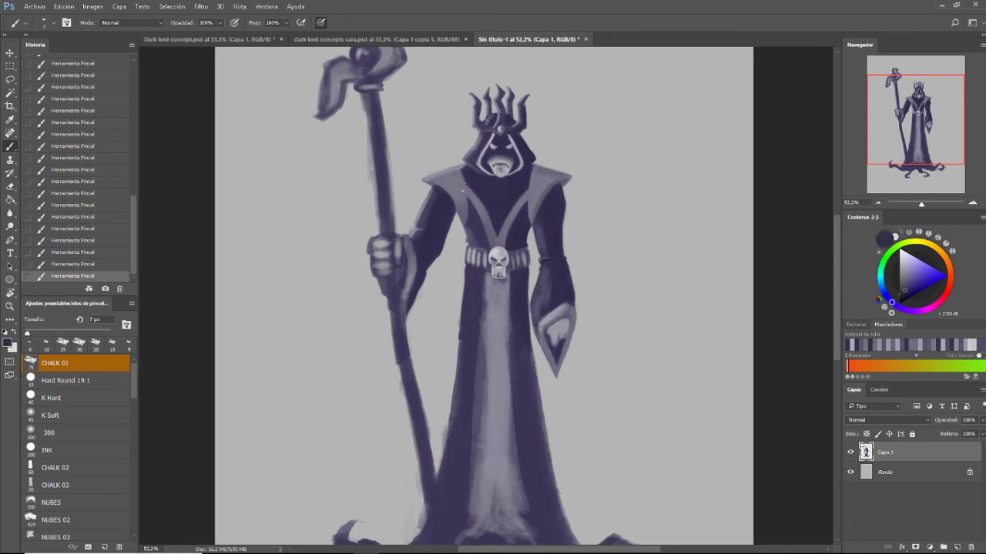
key("bracketright")
left_click(464, 208, "alt")
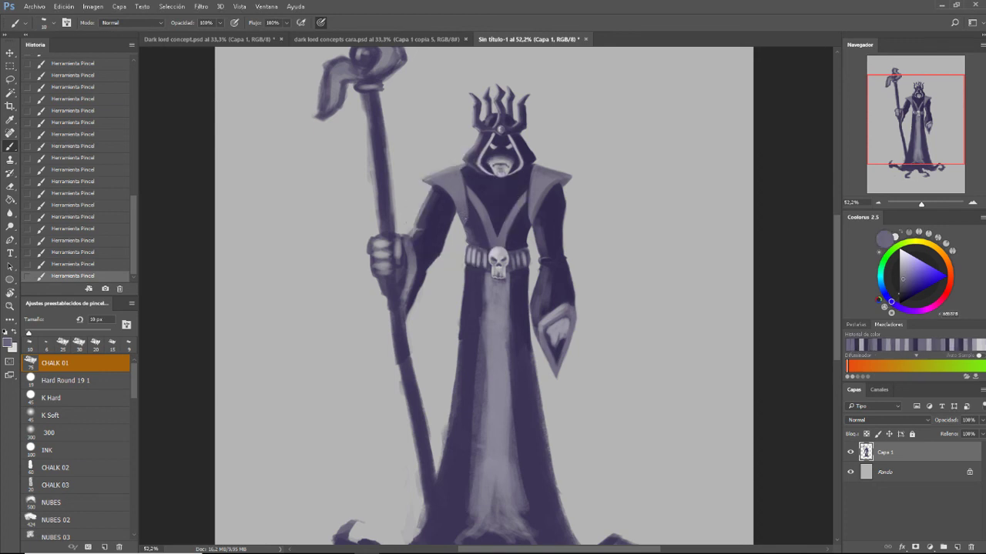
left_click_drag(672, 266, 633, 272)
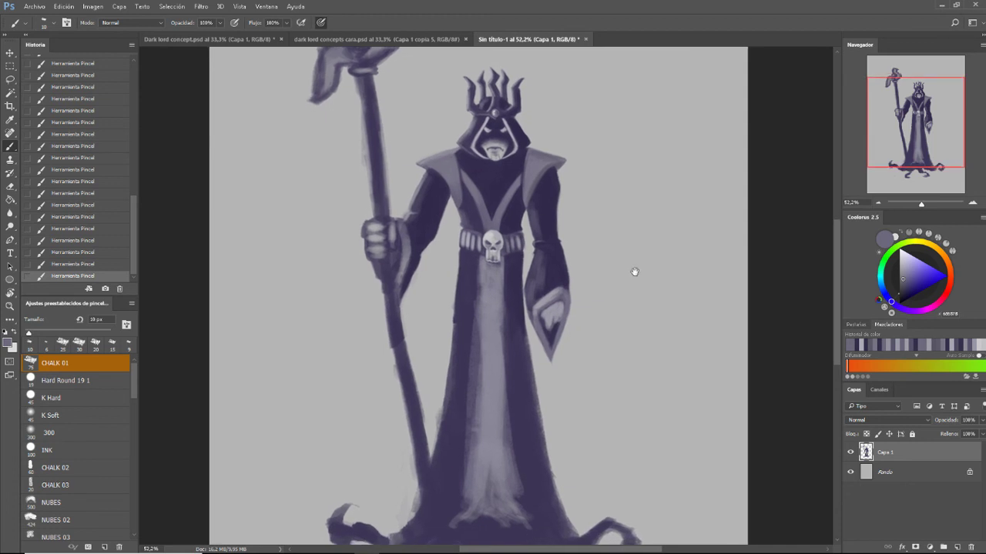
left_click_drag(925, 204, 921, 205)
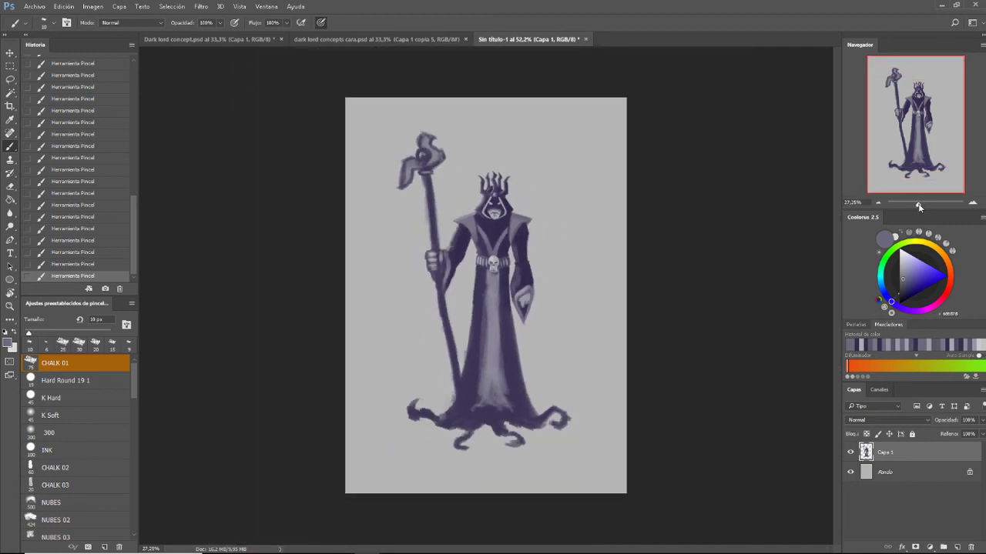
left_click_drag(755, 299, 727, 311)
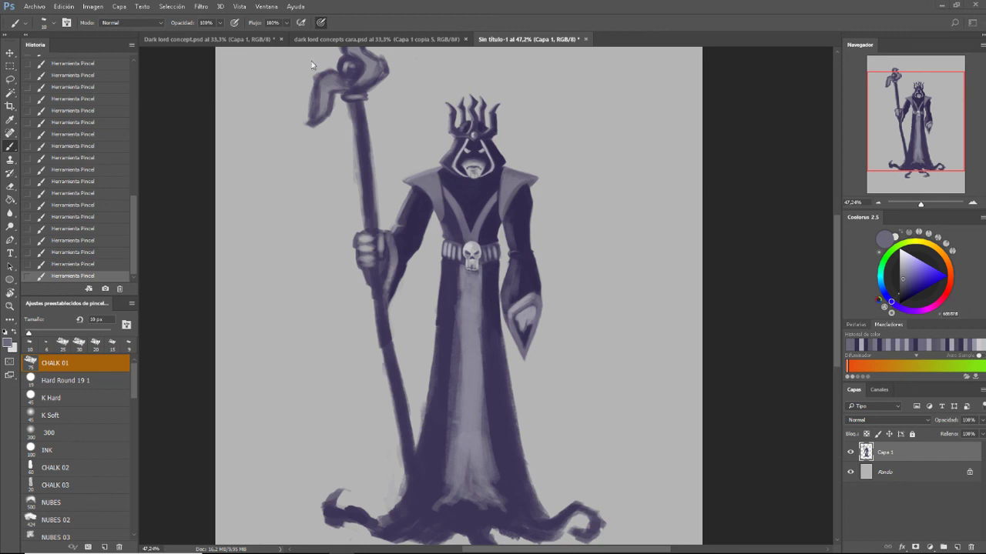
Compare the Dark lord concept.psd and hooded head concept sheets against the painting
left_click(245, 40)
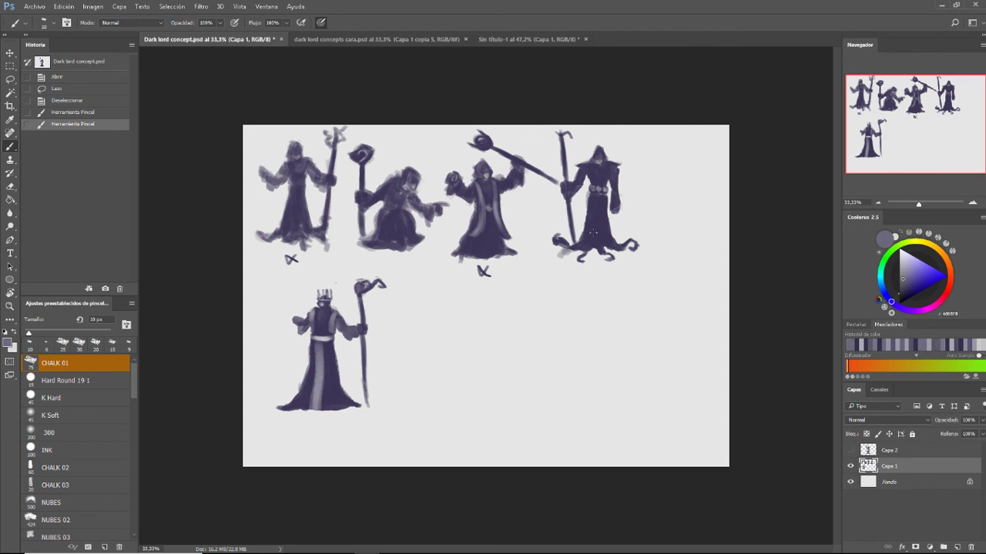
left_click(496, 39)
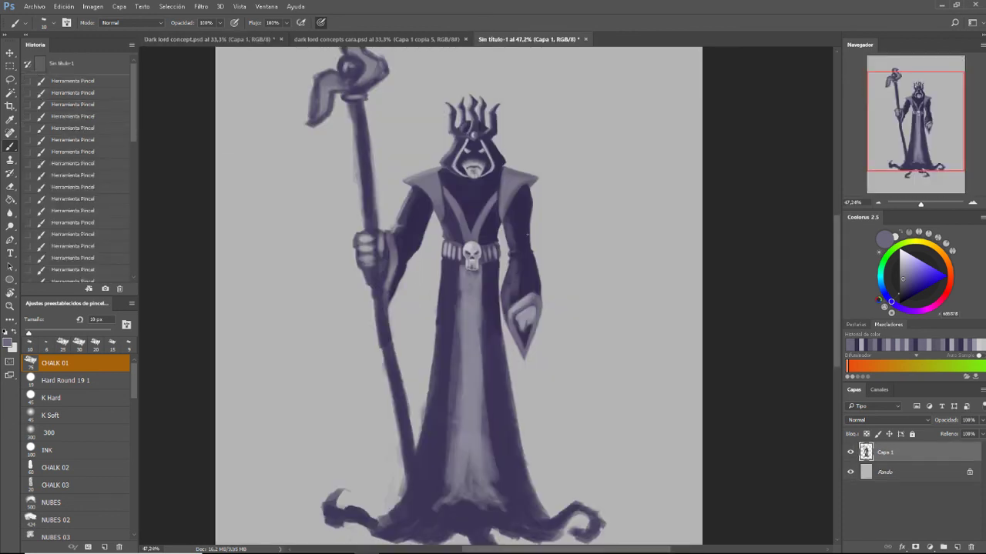
left_click(318, 39)
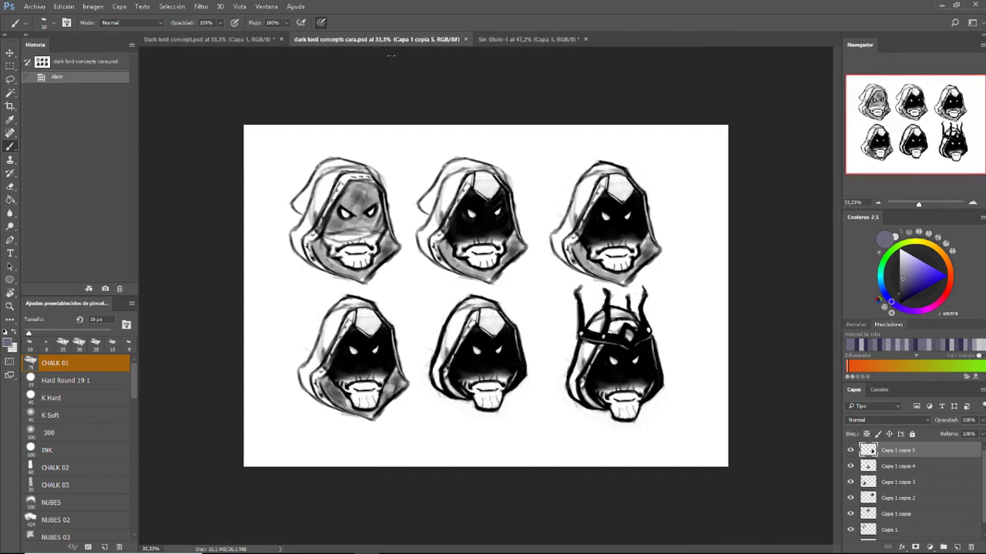
left_click(263, 39)
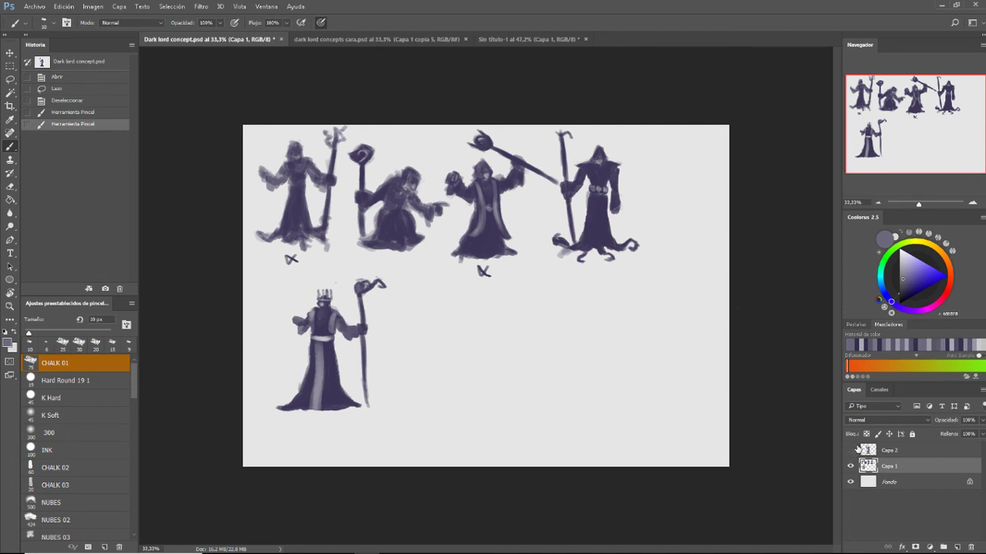
On Dark lord concept.psd, hide Capa 1 and show only Capa 2, then return to Sin título-1
left_click(882, 451)
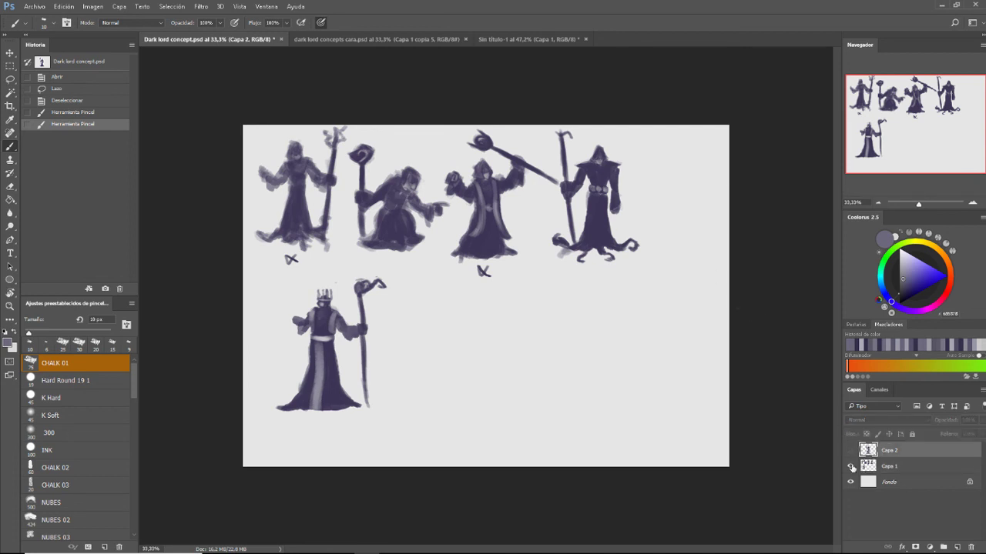
left_click(850, 466)
left_click(850, 451)
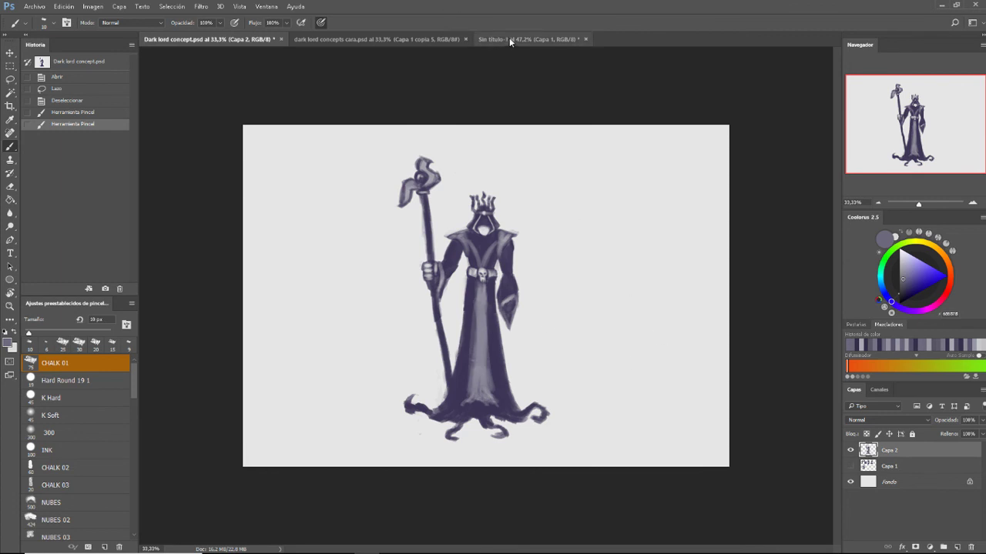
left_click(528, 38)
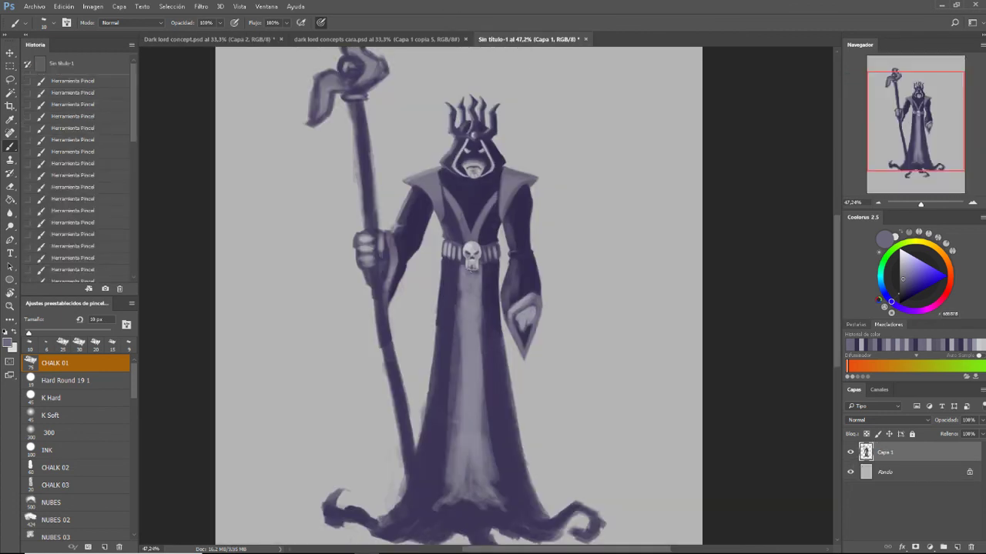